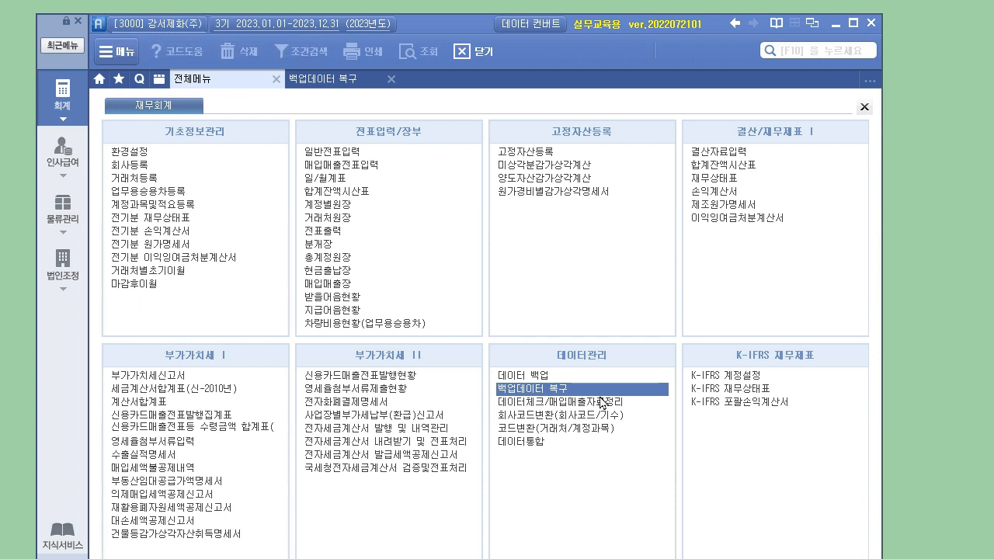
- Switch to the 백업데이터 복구 screen listing companies 9041 and 9042
left_click(338, 80)
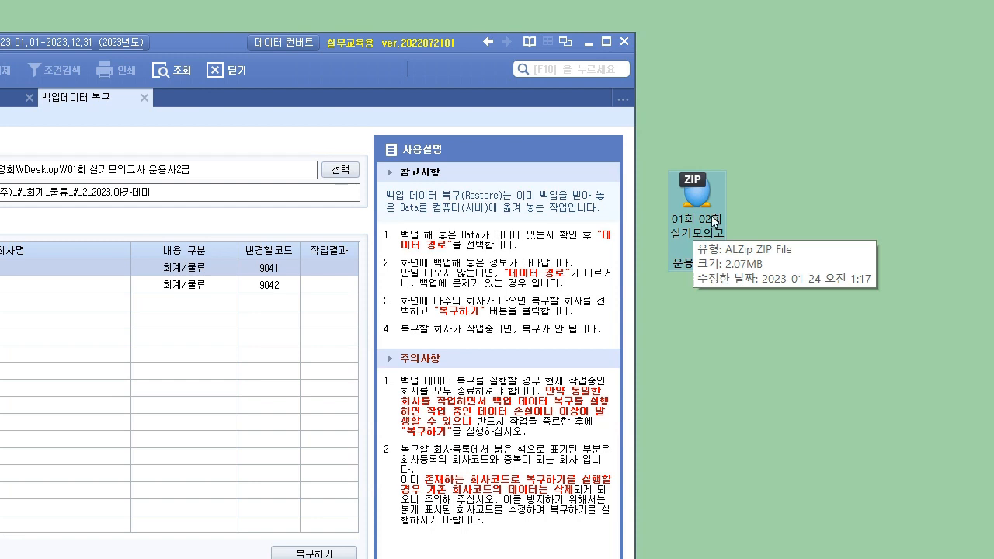
right_click(710, 183)
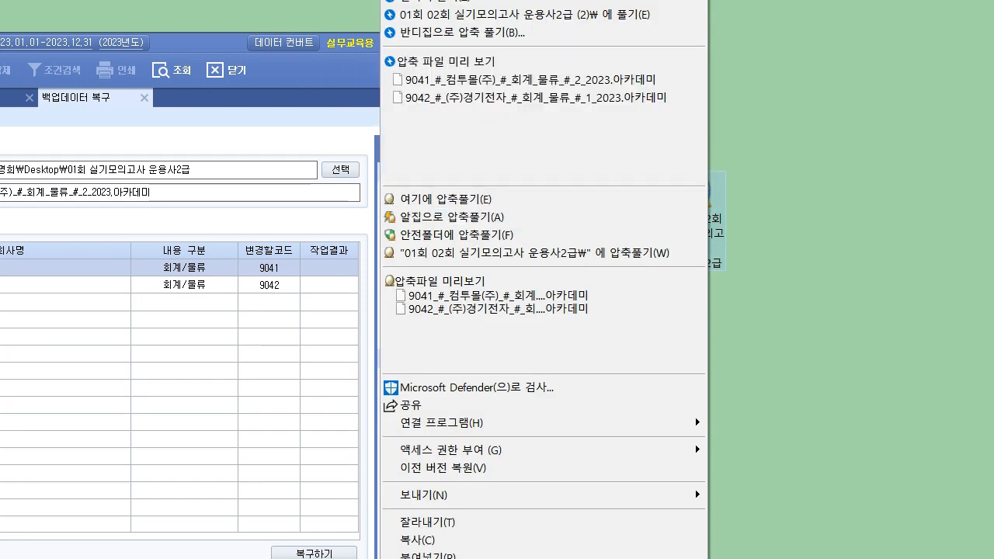
left_click(960, 351)
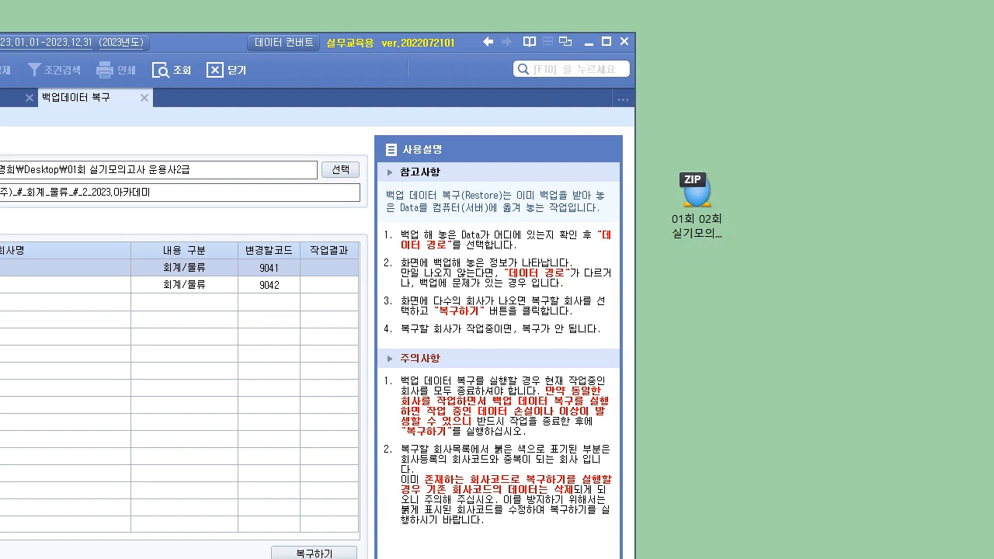
left_click(592, 40)
left_click(116, 238)
left_click(145, 255, "shift")
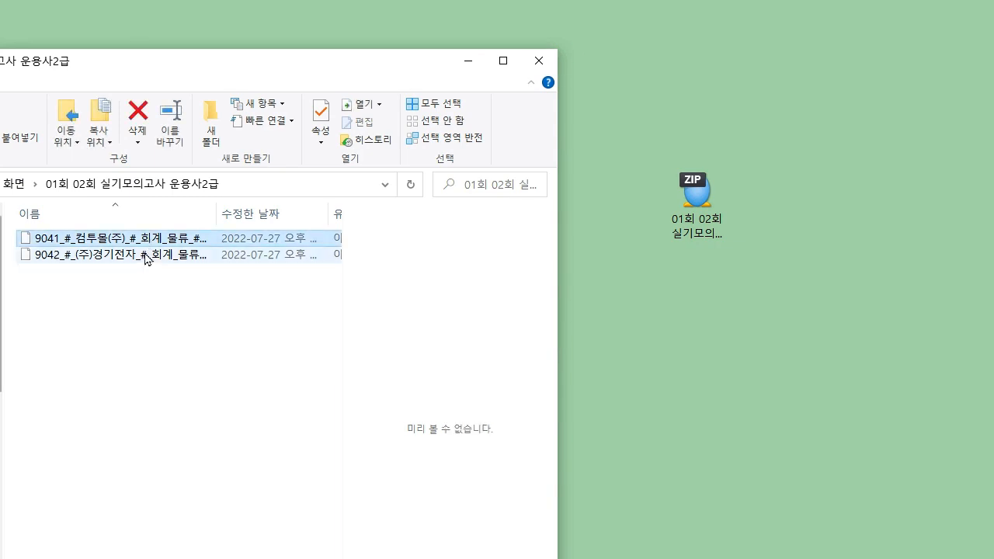
left_click(145, 255)
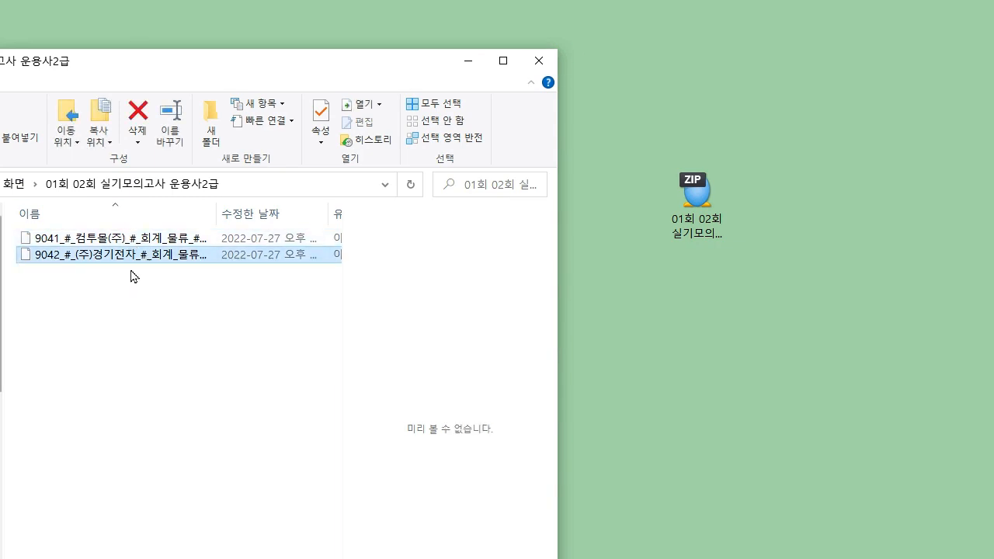
left_click(147, 242)
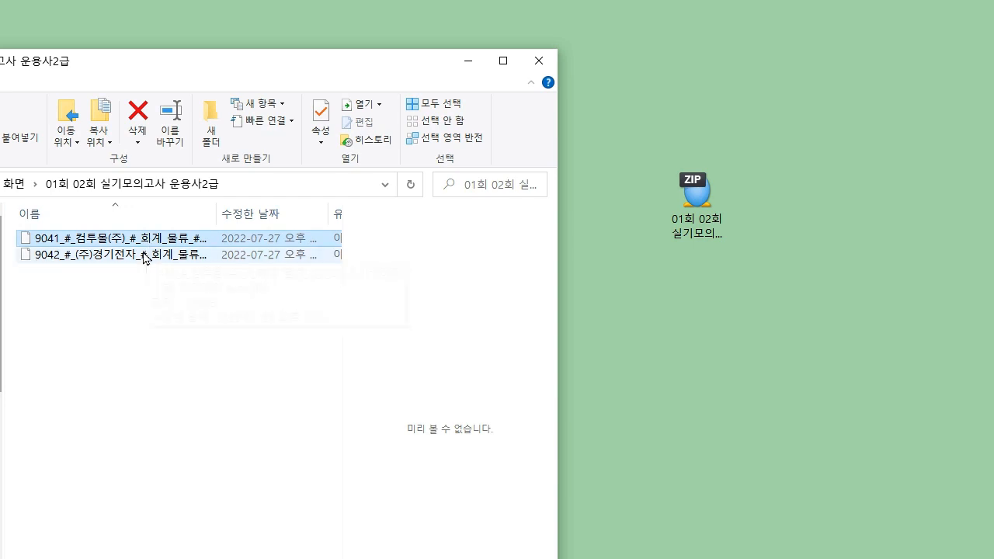
left_click(146, 254)
- Point the backup restore screen at the exam folder as the backup data path
key("alt+Tab")
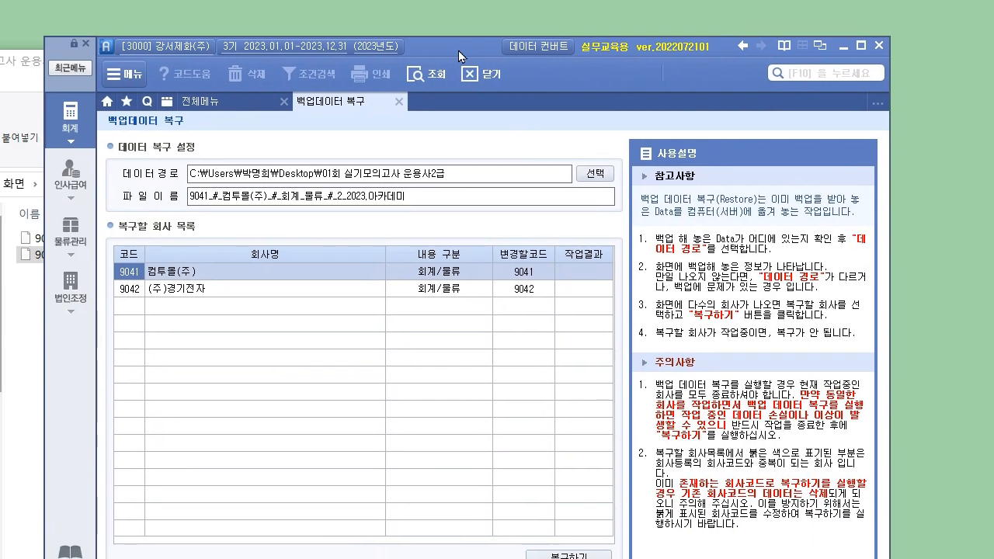
left_click_drag(458, 50, 453, 43)
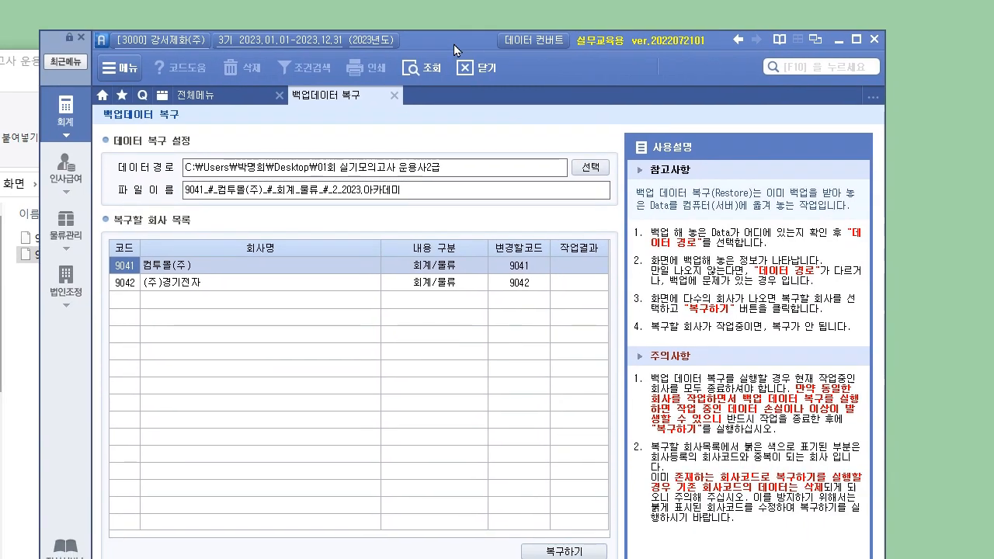
left_click(245, 96)
left_click(632, 405)
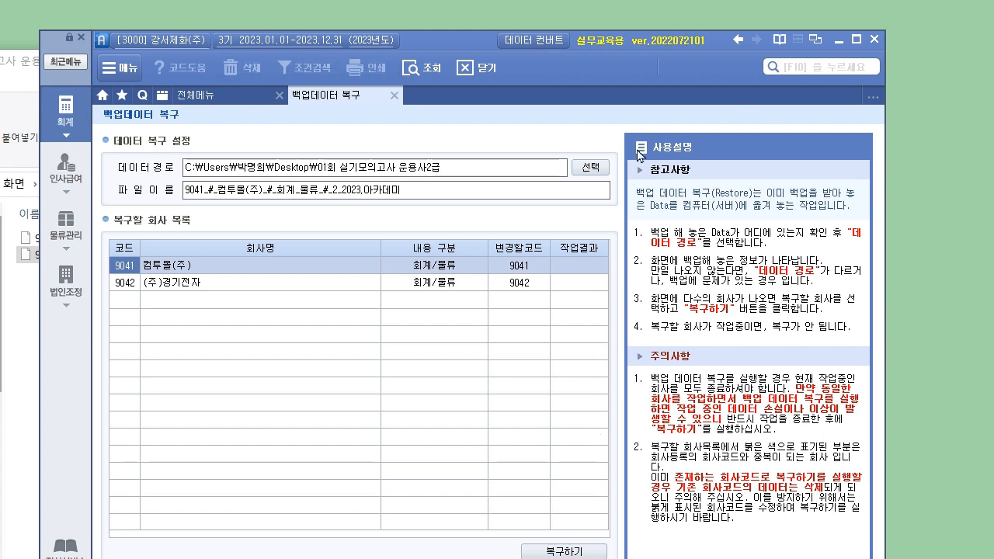
left_click(600, 168)
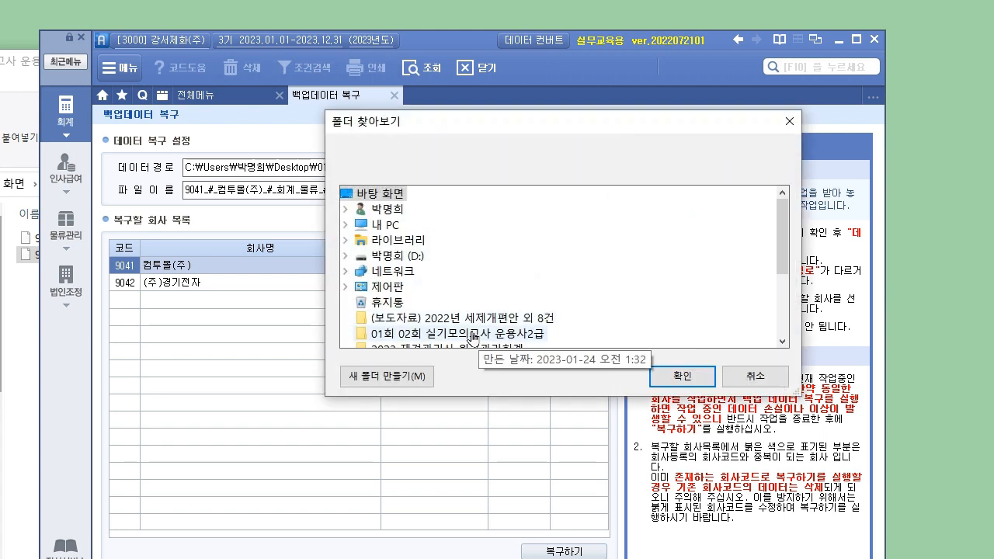
left_click(680, 378)
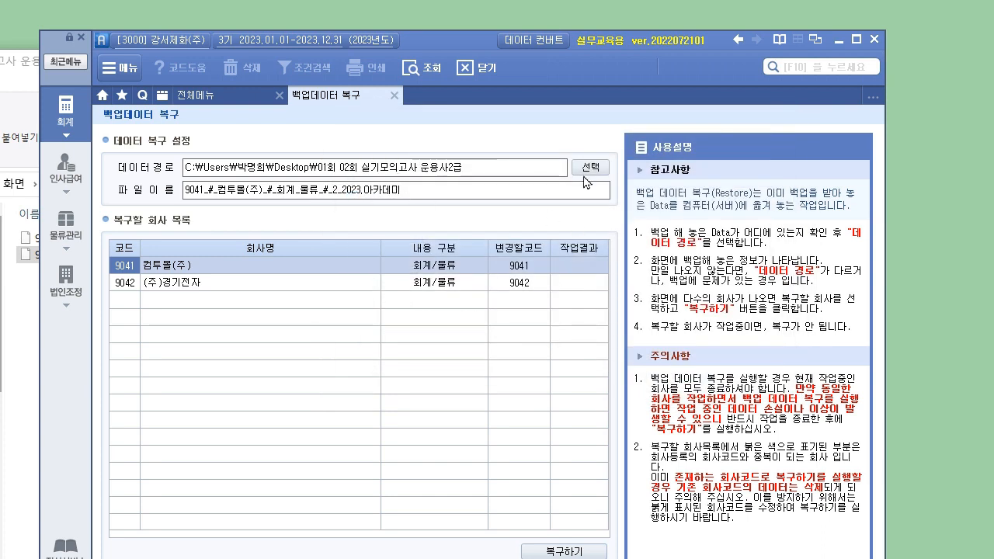
- Select the 9041 컴투몰(주) backup and restore it, confirming with 예
left_click(169, 268)
left_click(167, 280)
left_click(176, 264)
left_click(182, 280)
left_click(189, 262)
left_click(194, 283)
left_click(208, 266)
left_click(216, 284)
left_click_drag(459, 40, 464, 1)
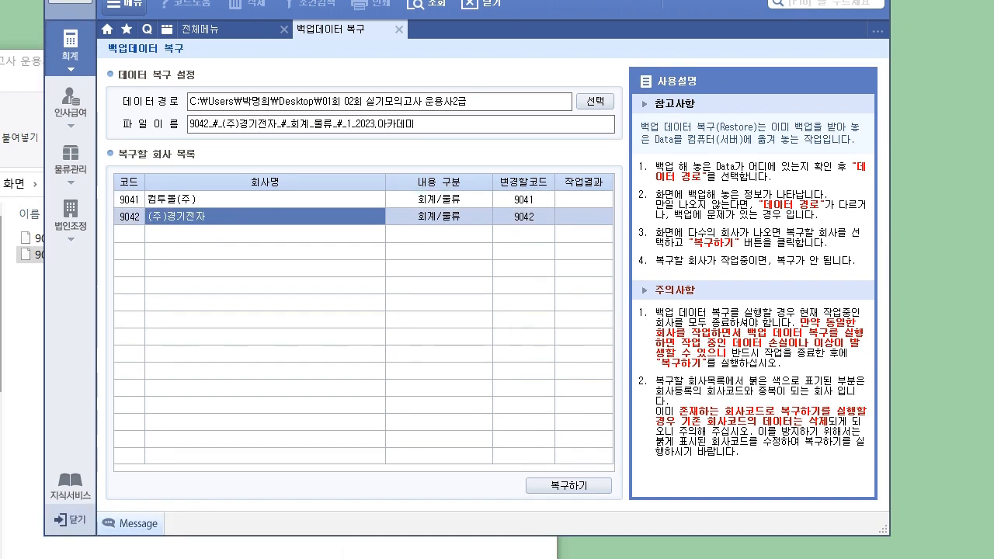
left_click(301, 202)
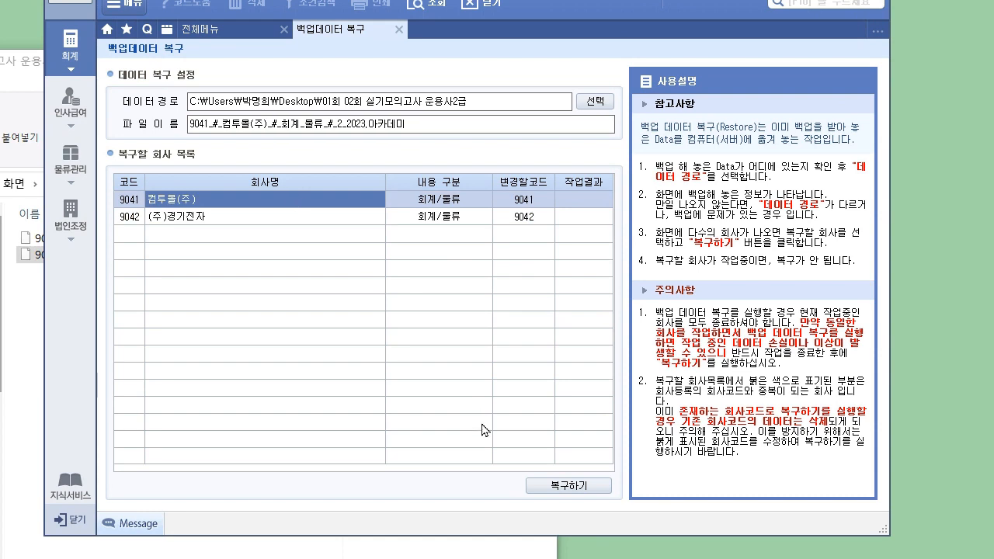
left_click(527, 485)
left_click(468, 368)
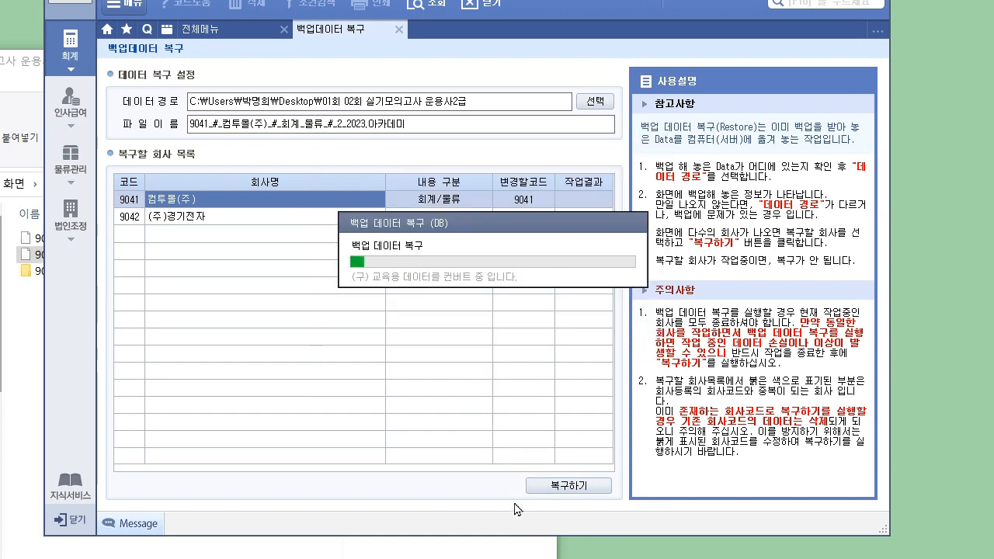
- Restore the 9042 (주)경기전자 backup and check both companies show 성공
left_click(208, 223)
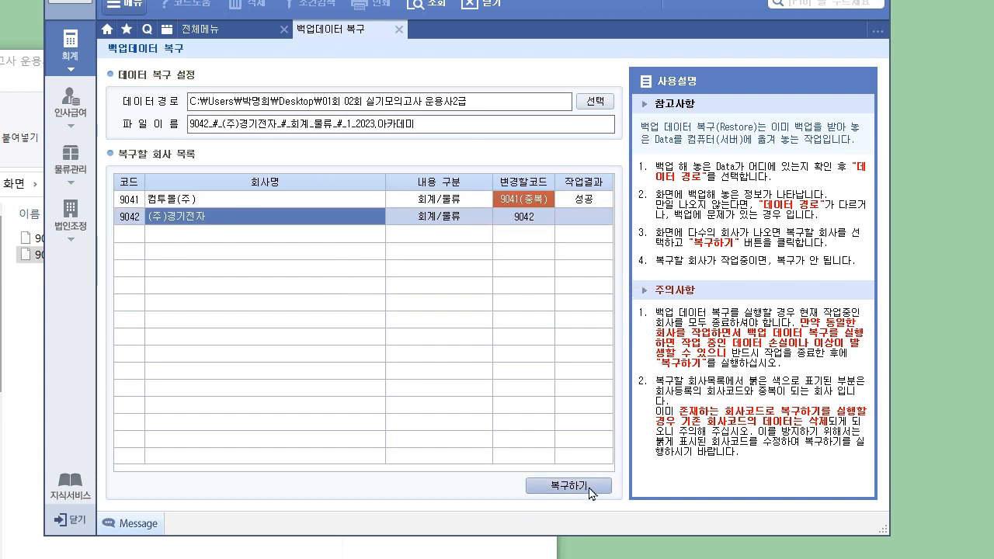
left_click(546, 485)
left_click(463, 368)
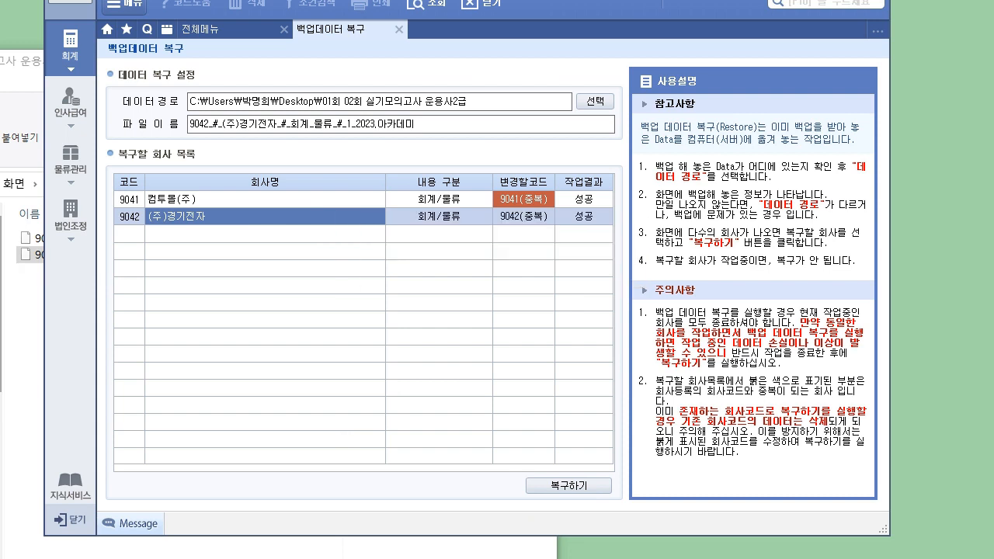
left_click_drag(474, 0, 480, 98)
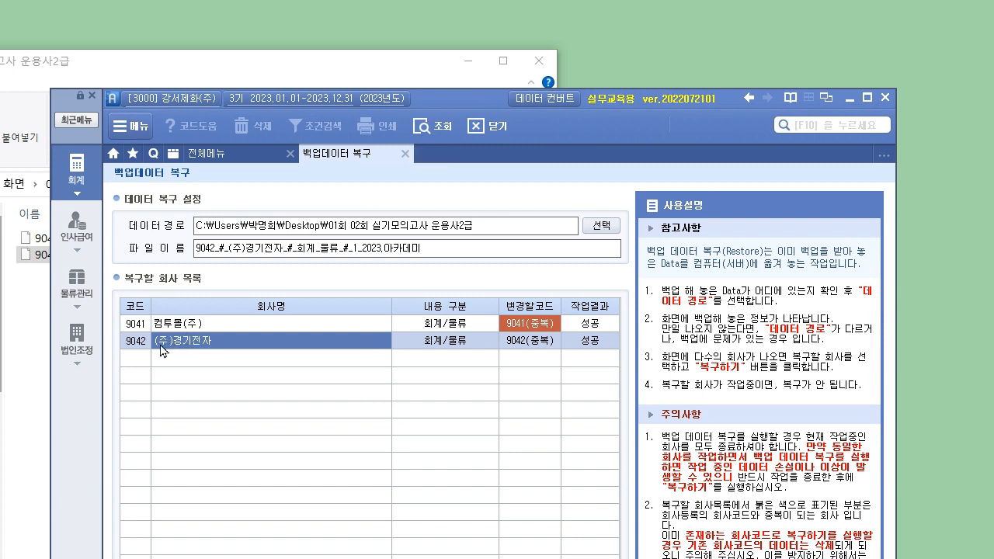
left_click(200, 326)
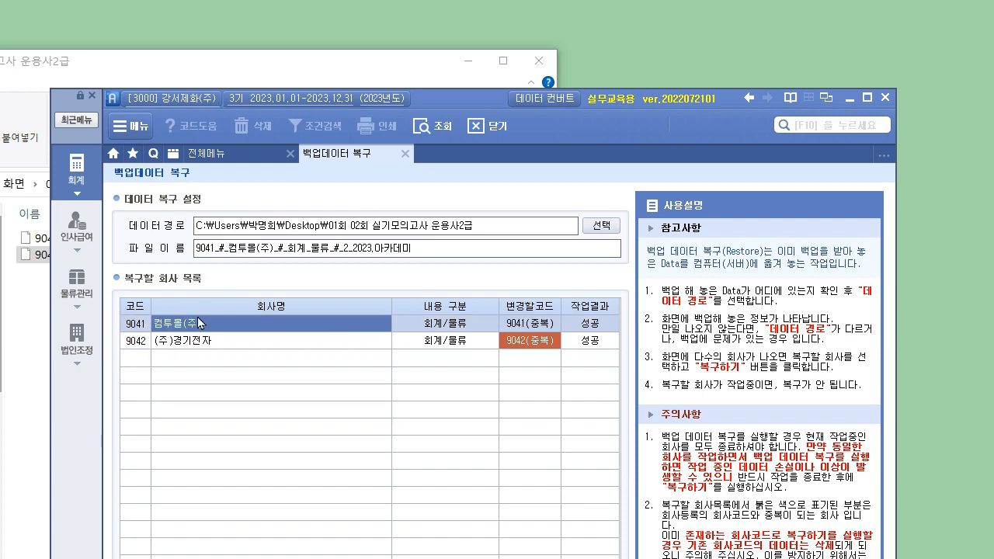
left_click(200, 342)
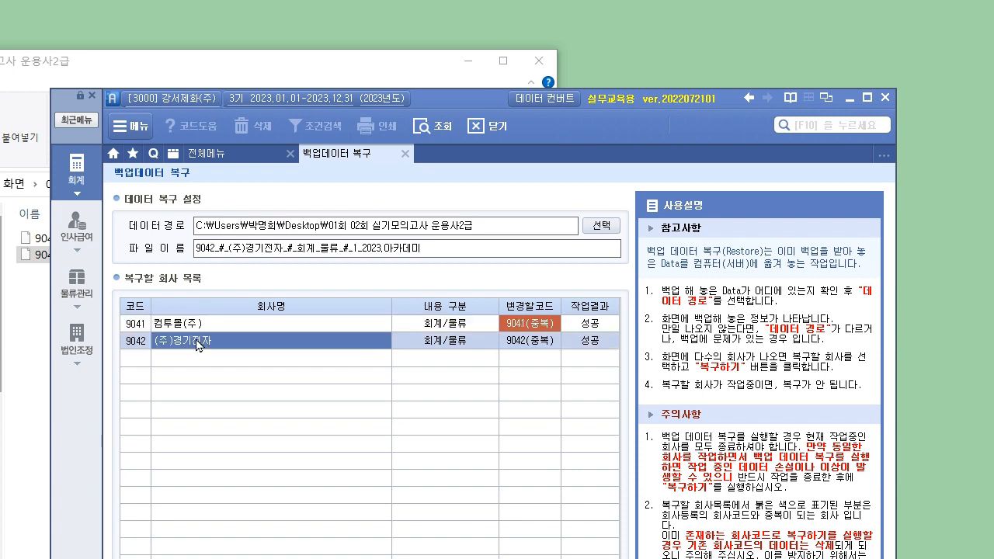
- Log in to company 9041 컴투몰(주) and open the 회계 menu
left_click(186, 105)
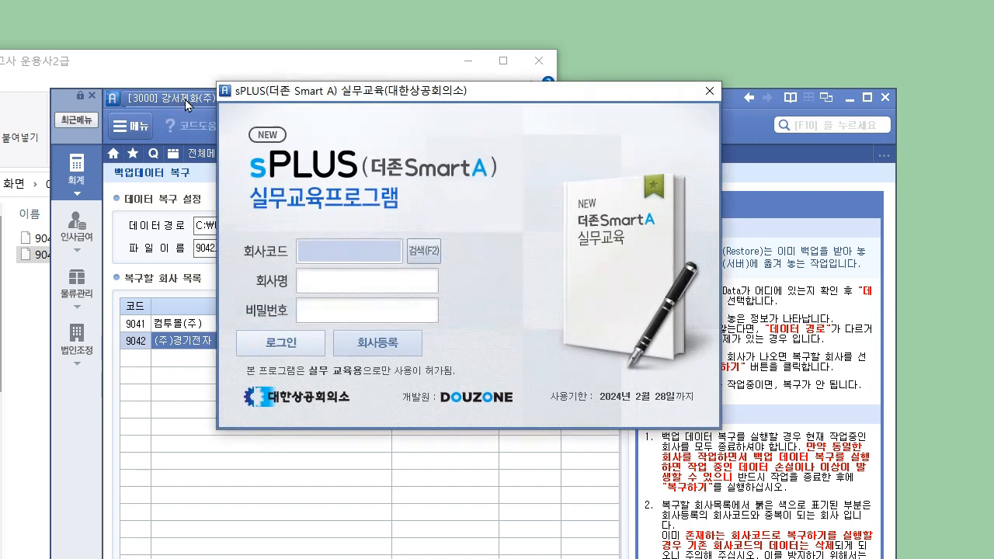
type("9041")
key("Return")
key("Return")
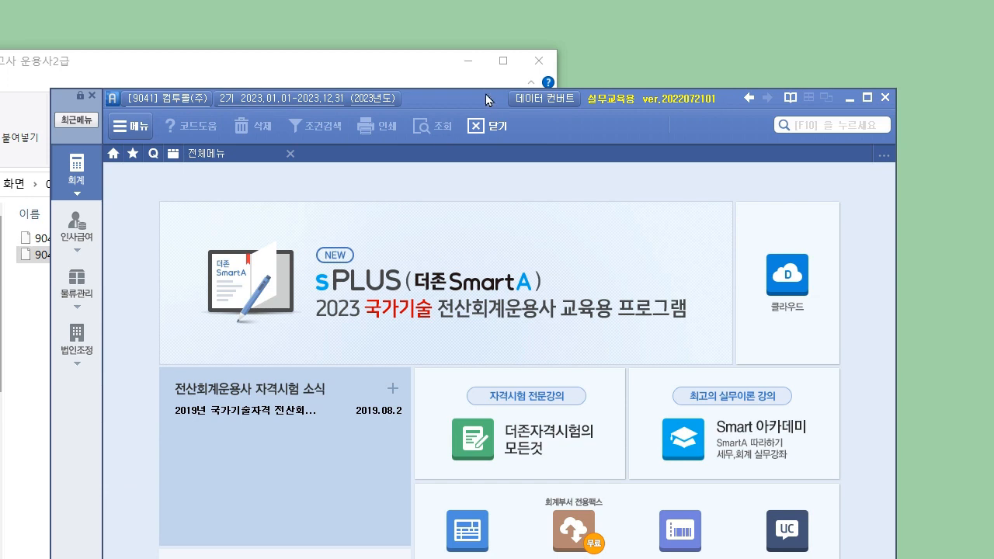
left_click(469, 61)
left_click_drag(472, 106, 478, 35)
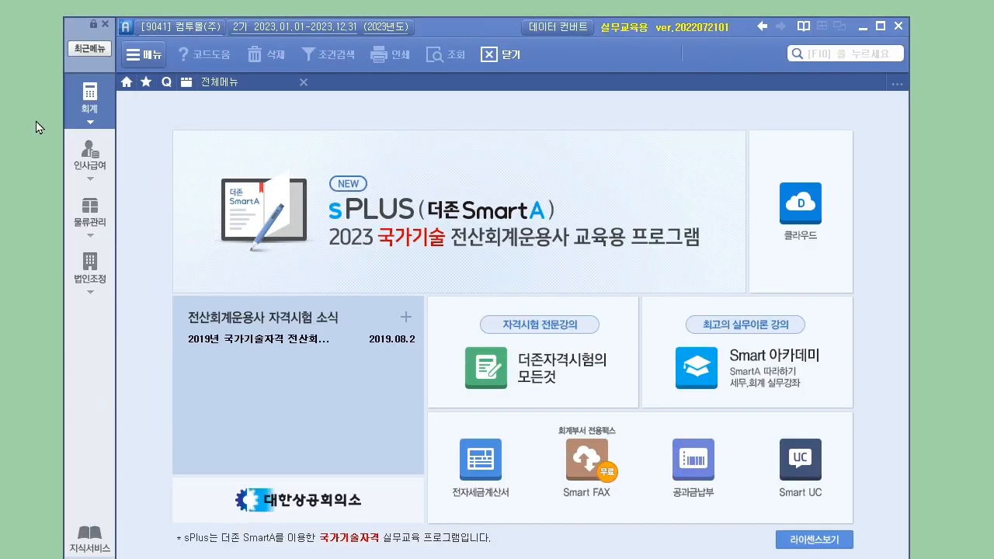
left_click(91, 113)
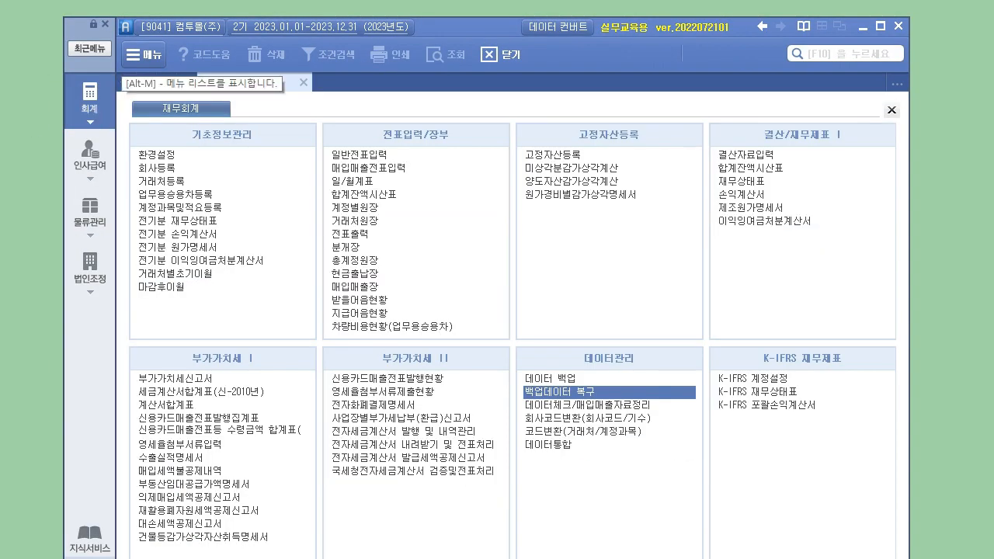
key("alt+Tab")
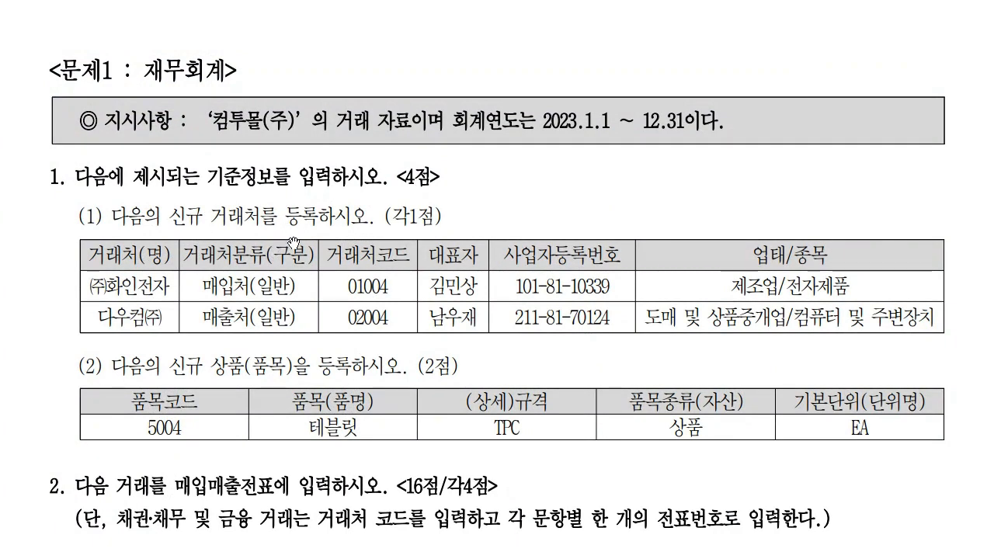
- Review question 1 on the exam sheet, then bring sPLUS back to the front
scroll(295, 230, "down", 3)
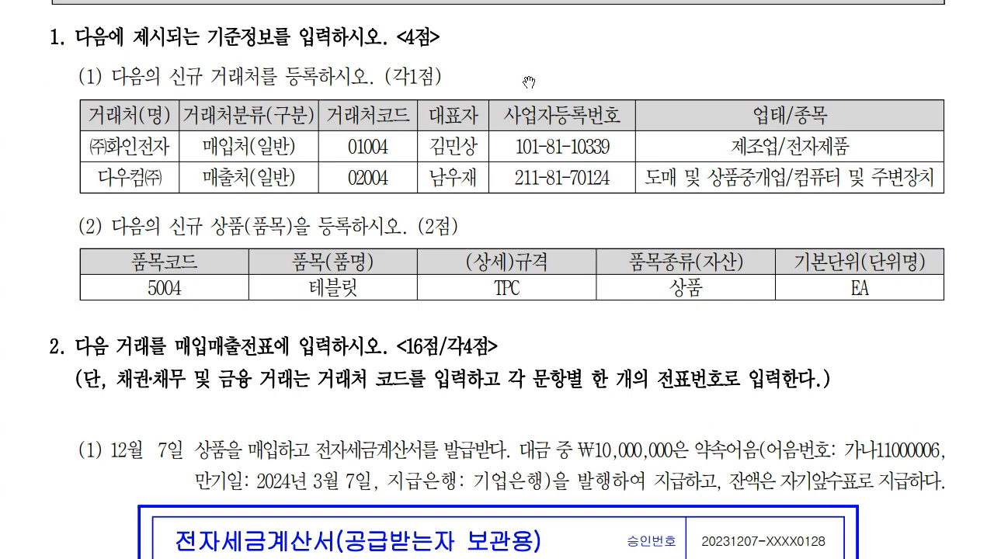
scroll(552, 211, "up", 2)
left_click_drag(551, 211, 565, 344)
left_click_drag(599, 226, 599, 291)
key("alt+Tab")
left_click_drag(425, 29, 402, 0)
- In 거래처등록, add vendor 01004 (주)화인전자 with its business registration number
left_click(173, 78)
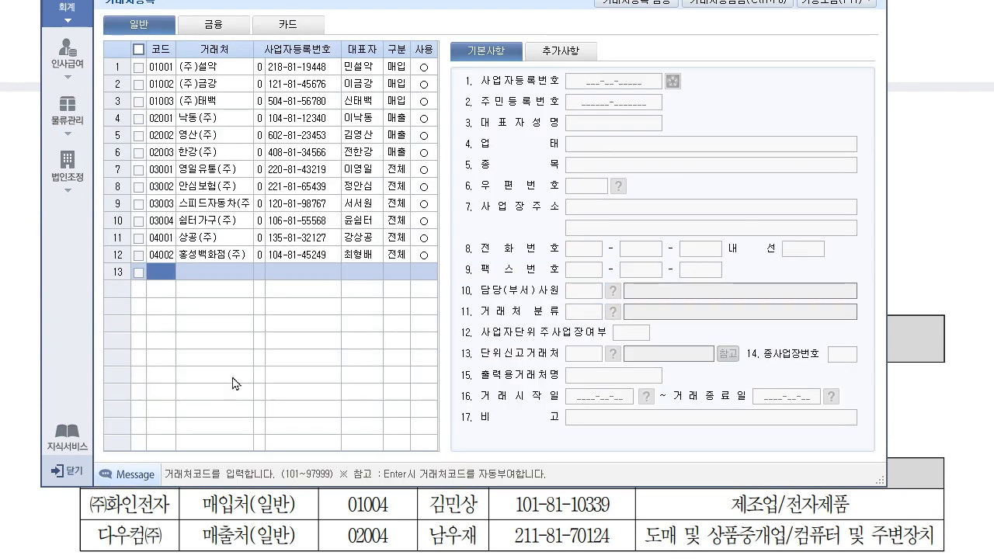
left_click(160, 270)
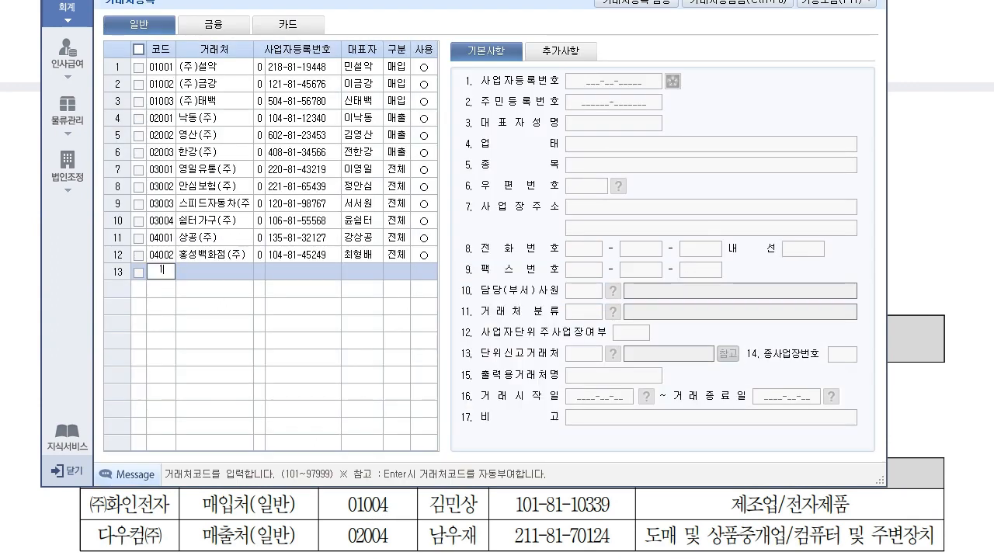
type("1004")
key("Return")
type("(주")
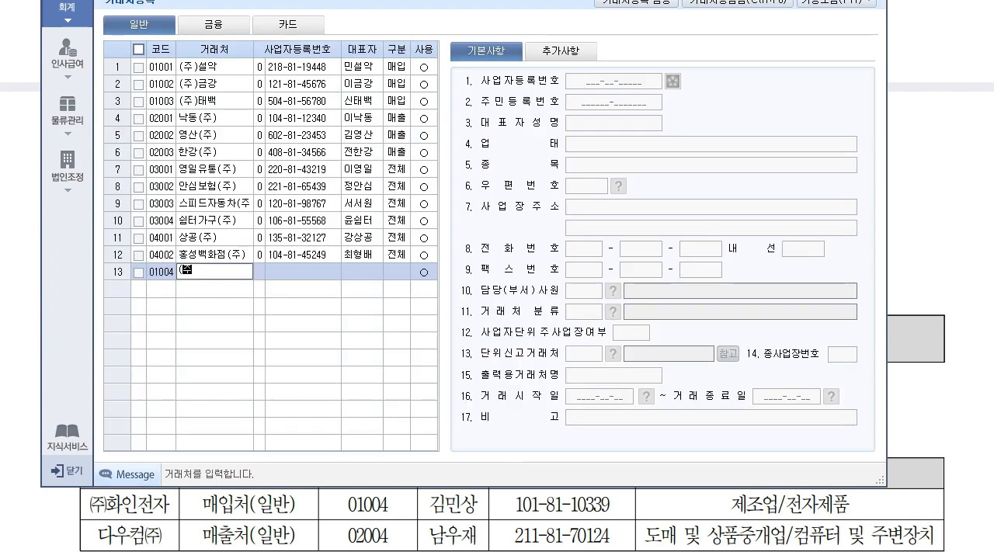
type(")화인전자")
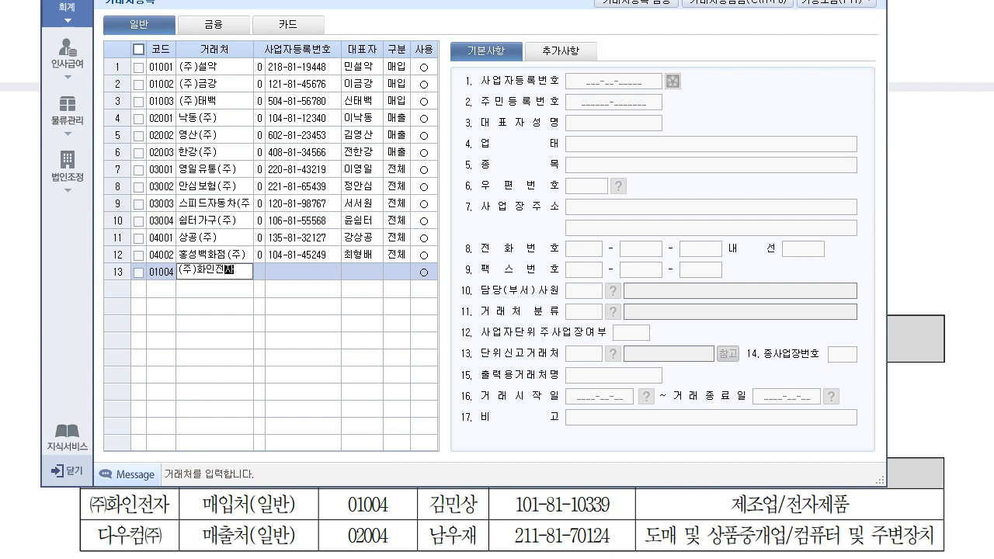
key("Return")
key("Return")
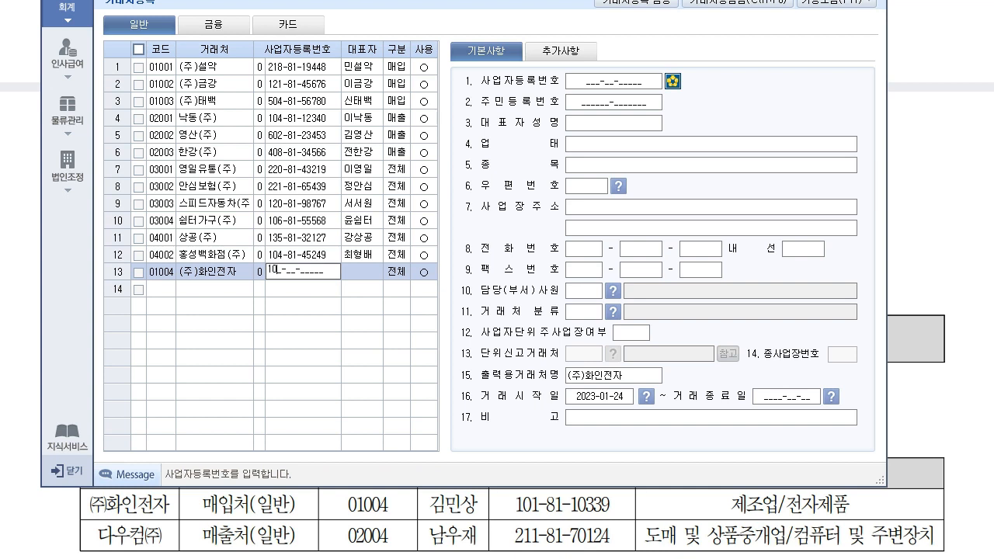
key("Return")
- Enter the representative's name, type 매입, 업태 제조업 and 종목 전자제품
key("Return")
key("Return")
key("Down")
key("Down")
key("Return")
key("Return")
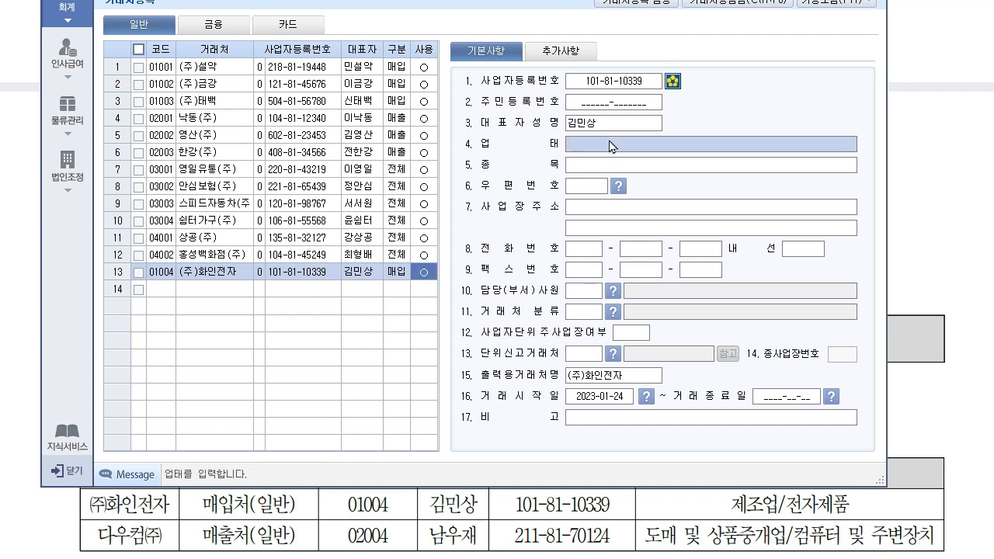
type("제조")
type("제")
key("Return")
type("전자제품")
key("Return")
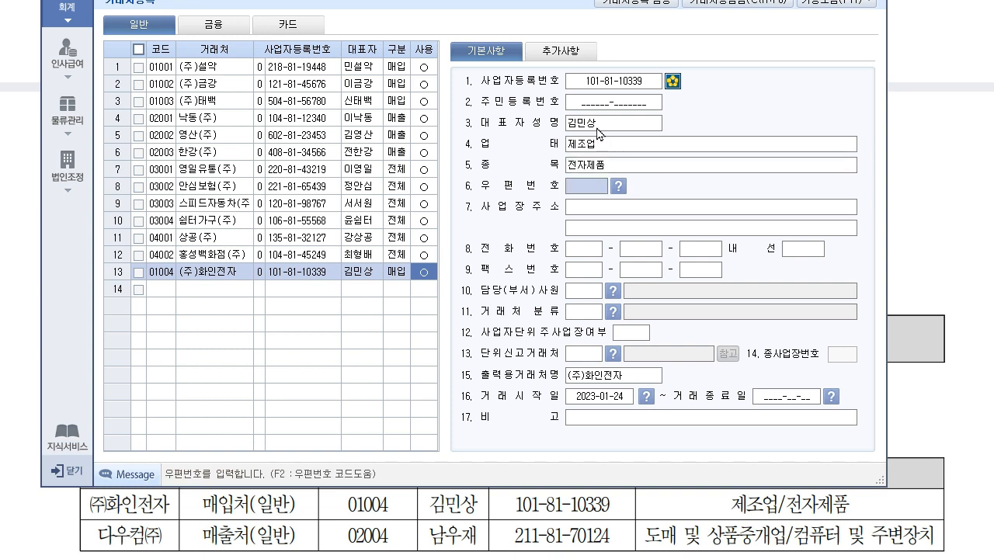
left_click(170, 292)
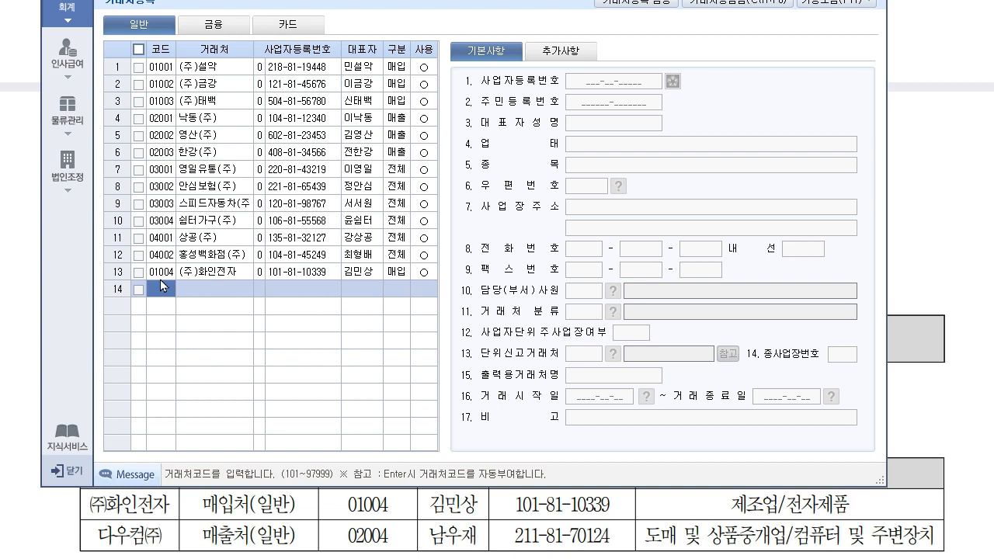
- Add customer 02004 다우컴(주) with its business registration number and representative's name
type("02004")
key("Return")
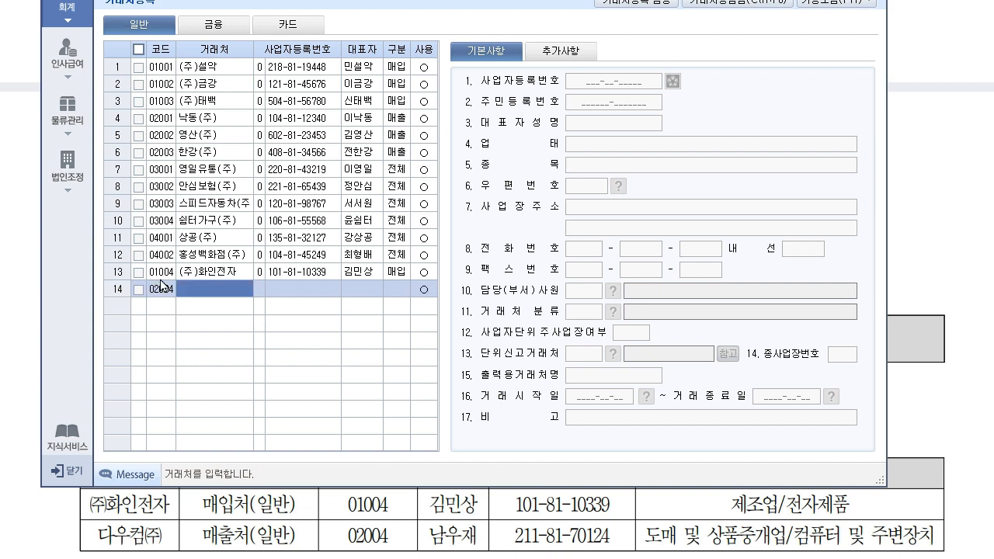
type("다우컴")
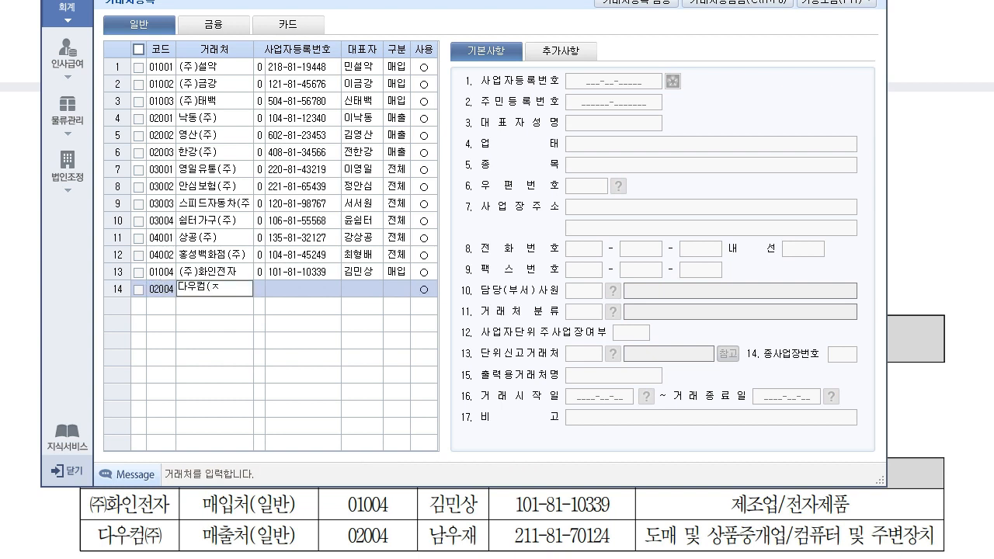
type("(주)")
key("Return")
key("Return")
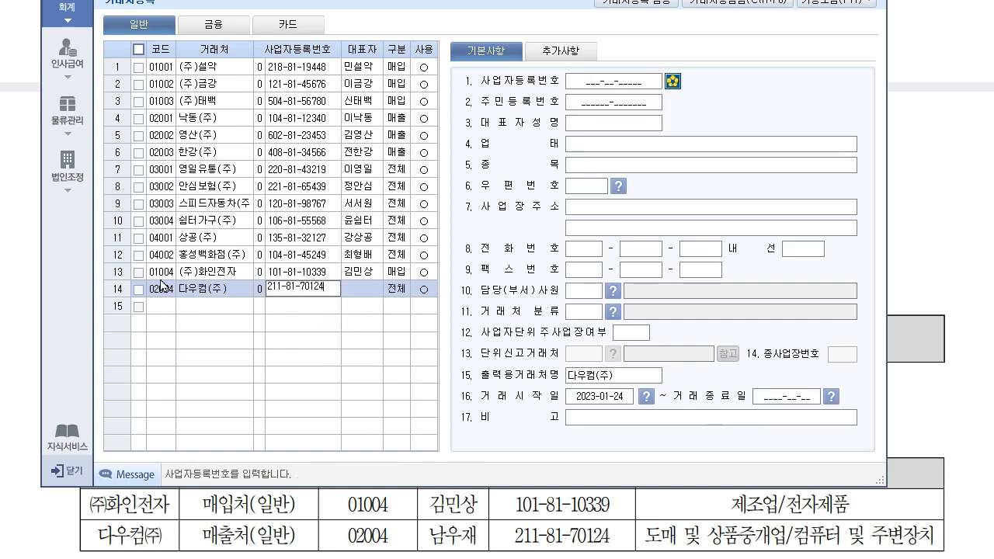
key("Return")
key("Return")
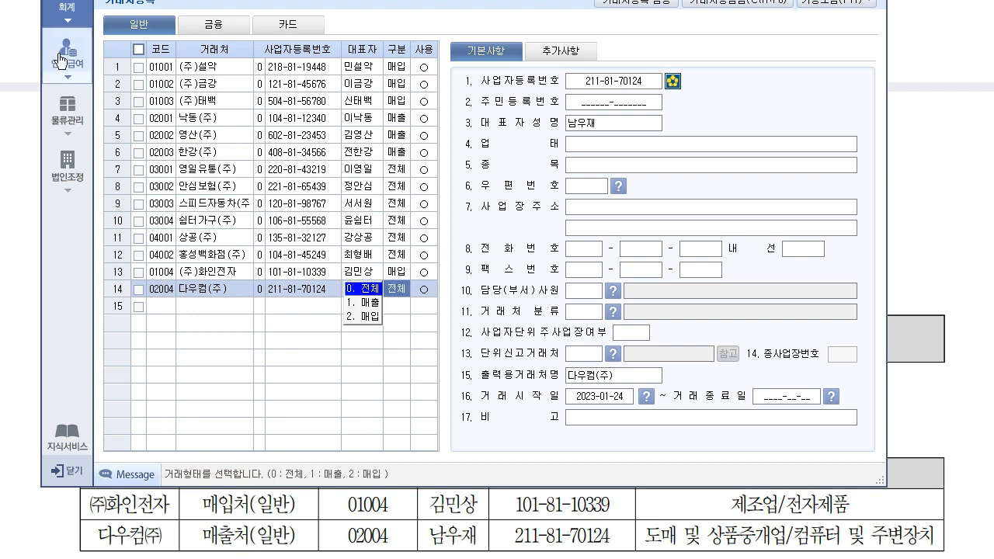
- Mark it 매출 and in use, with 업태 도매및상품중개업 and 종목 컴퓨터및주변장치
left_click(376, 303)
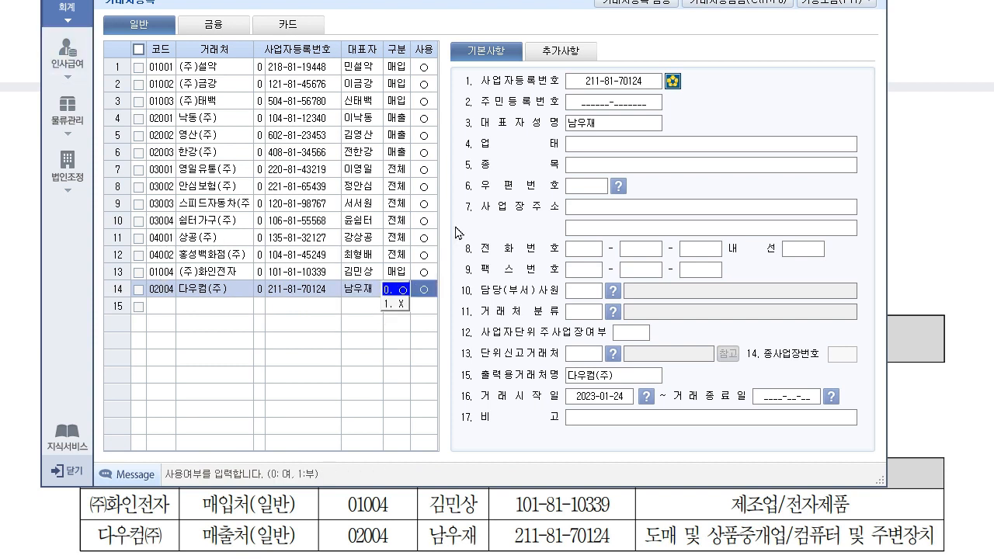
left_click(615, 145)
type("도")
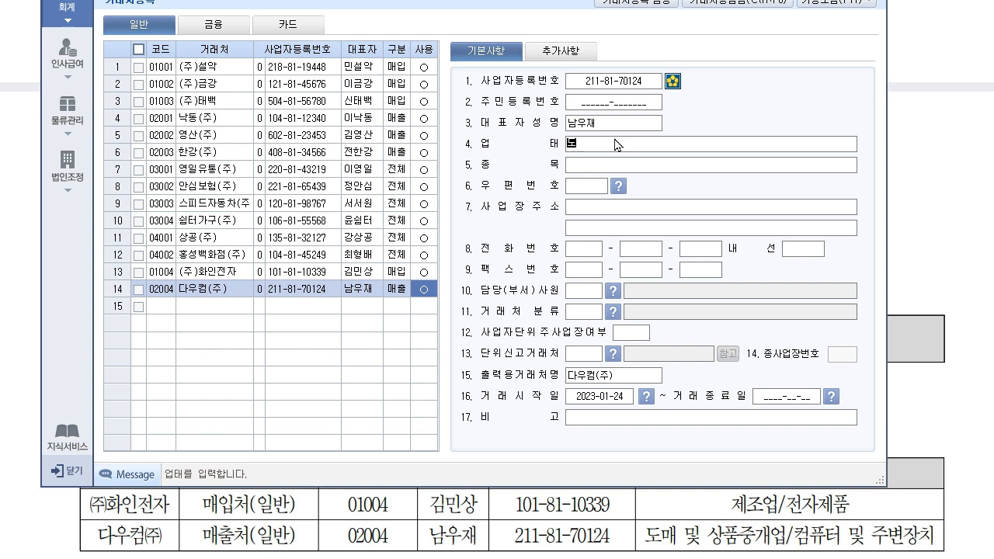
type("매")
type("및상ㅍ")
type("중ㄱ개업")
key("Return")
type("컴퓨ㅌ")
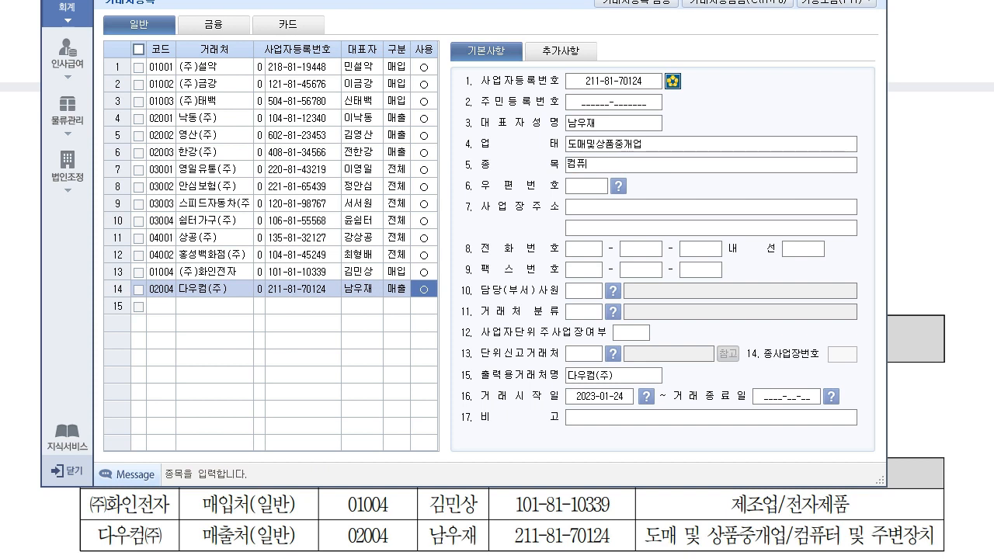
type("터ㅁ")
type("주변")
type("장")
type("치")
key("Return")
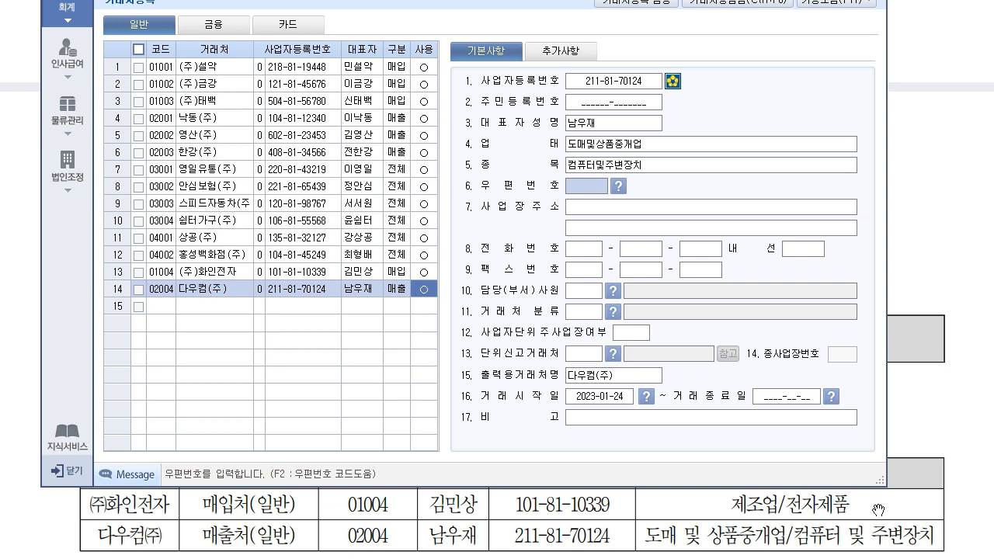
key("alt+Tab")
scroll(448, 494, "down", 3)
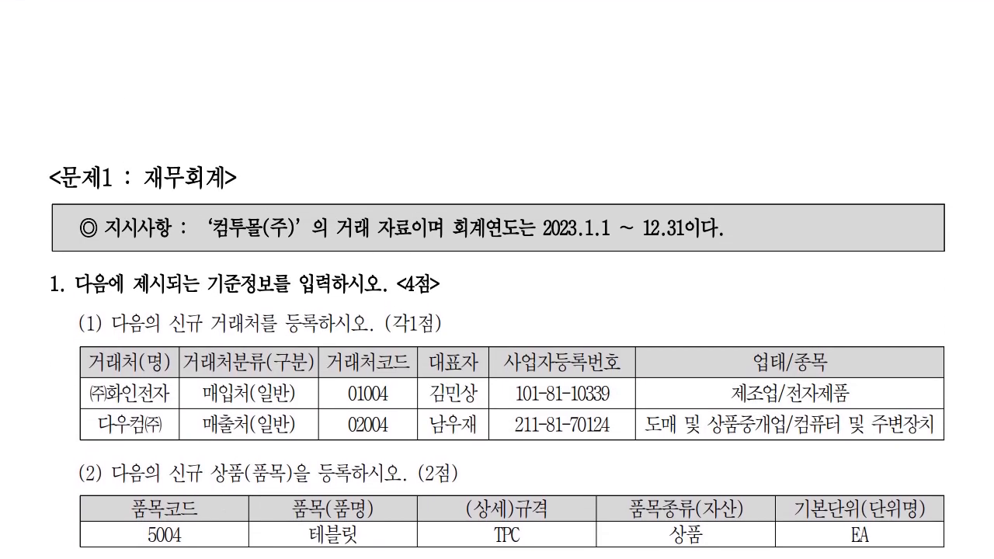
key("alt+Tab")
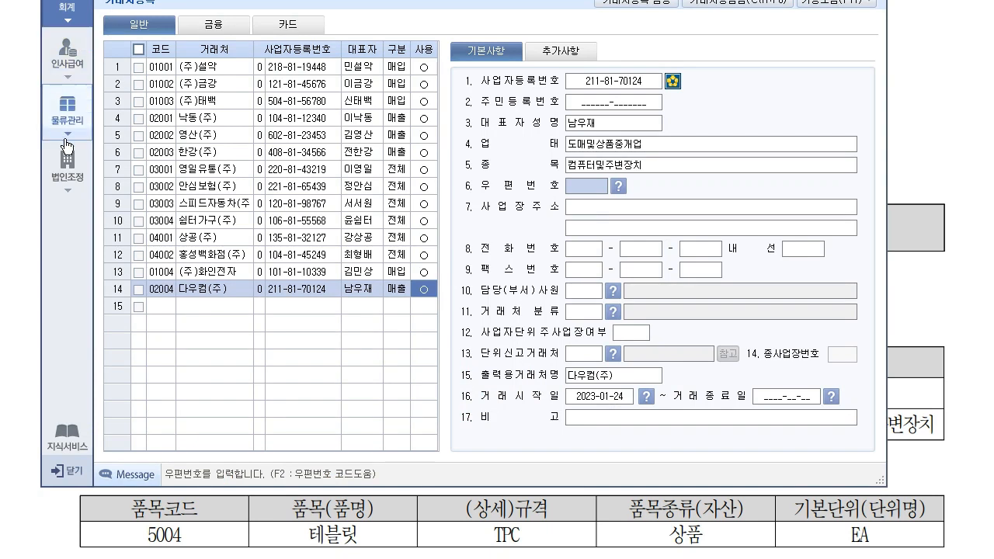
- Open 품목등록 and add 상품 item 5004 테블릿 with 규격 TPC
left_click(73, 120)
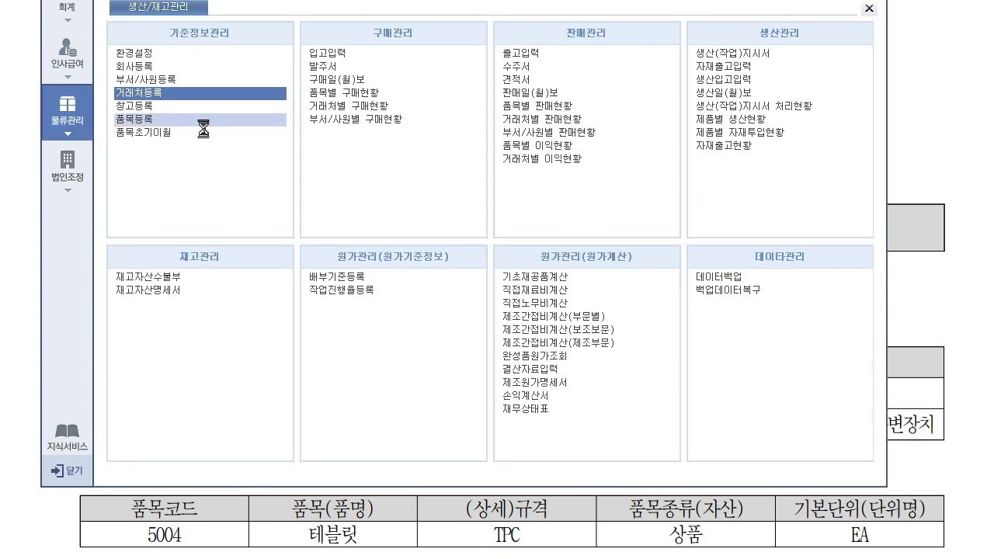
left_click(138, 111)
left_click(245, 118)
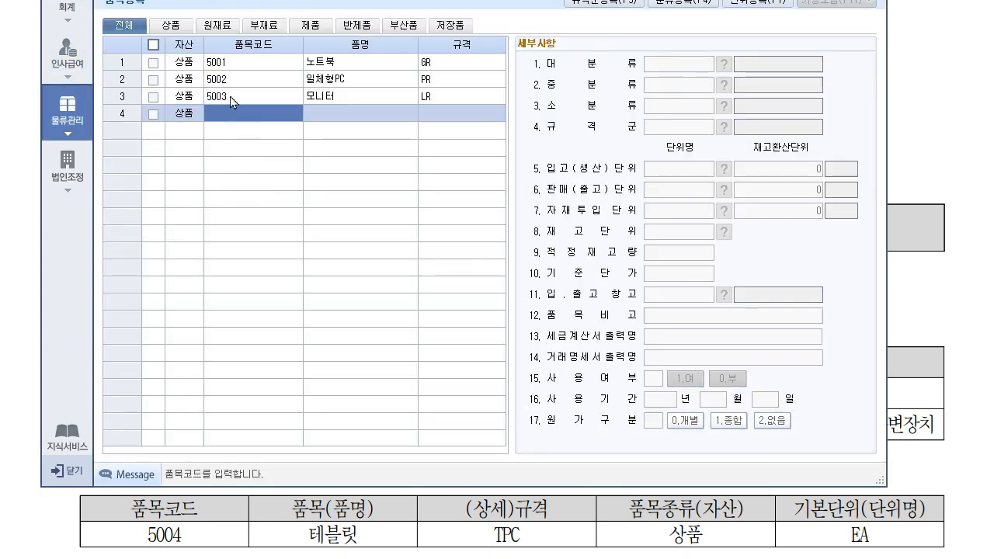
type("5004")
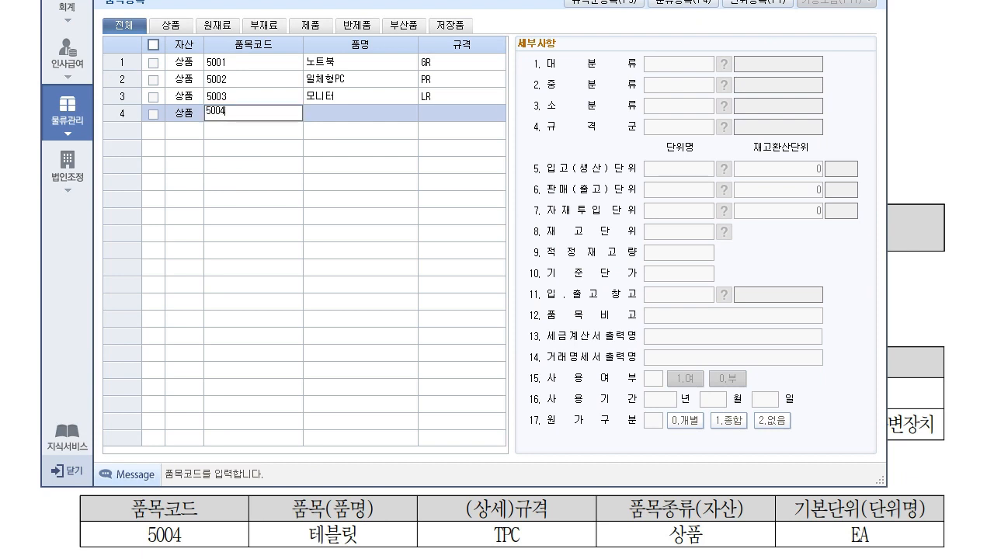
key("Return")
type("테블")
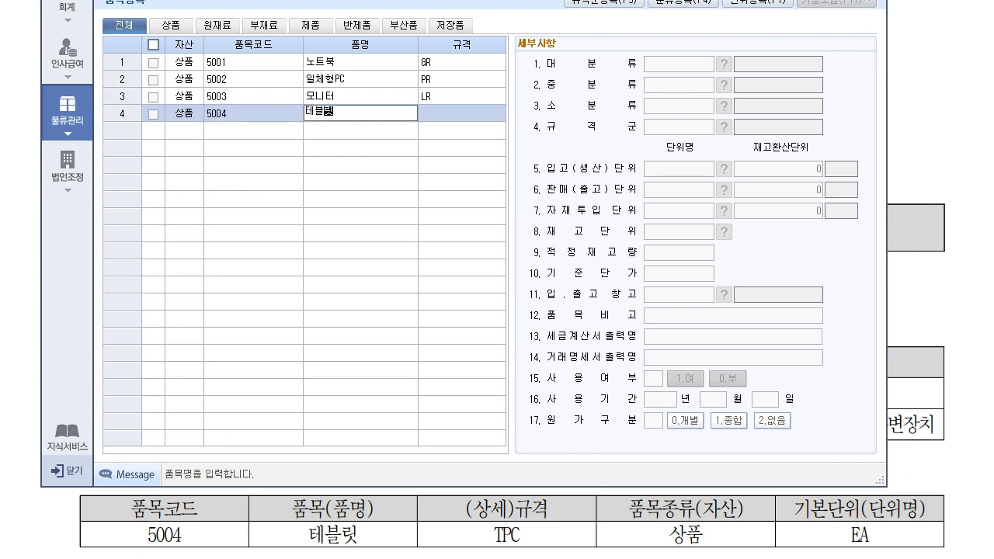
type("릿")
key("Return")
type("t")
type("T")
type("PC")
key("Return")
- Set EA as the inbound, sales, material and stock units, conversion quantity 1
key("Caps_Lock")
key("Return")
key("Return")
key("Return")
key("Return")
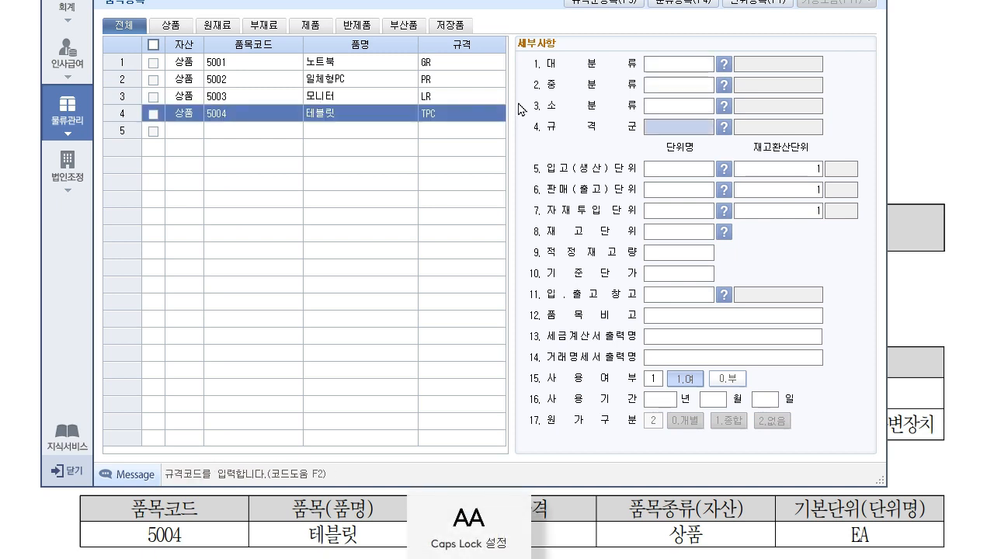
type("EA")
key("Return")
key("BackSpace")
type("1")
key("Return")
type("EA")
key("Return")
key("Return")
type("EA")
type("EA")
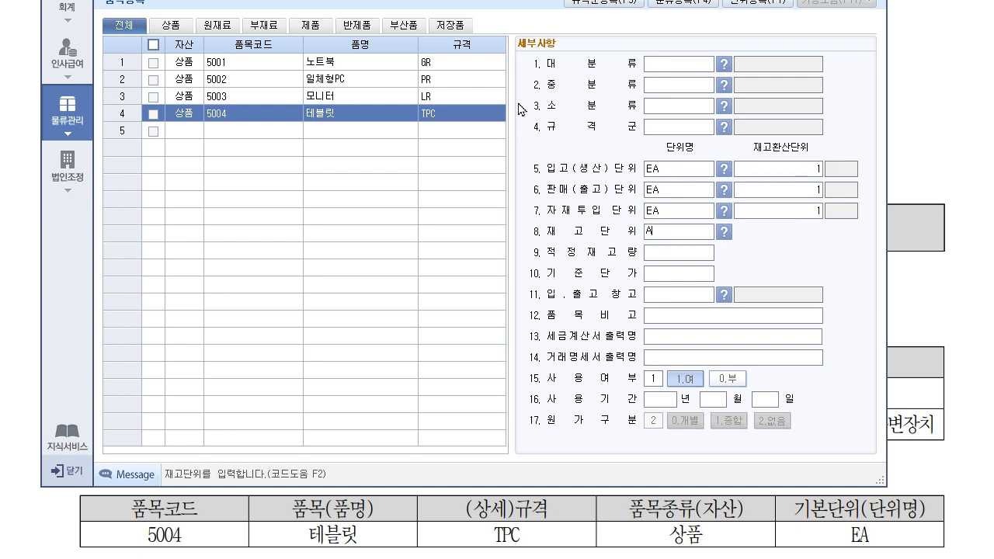
key("Return")
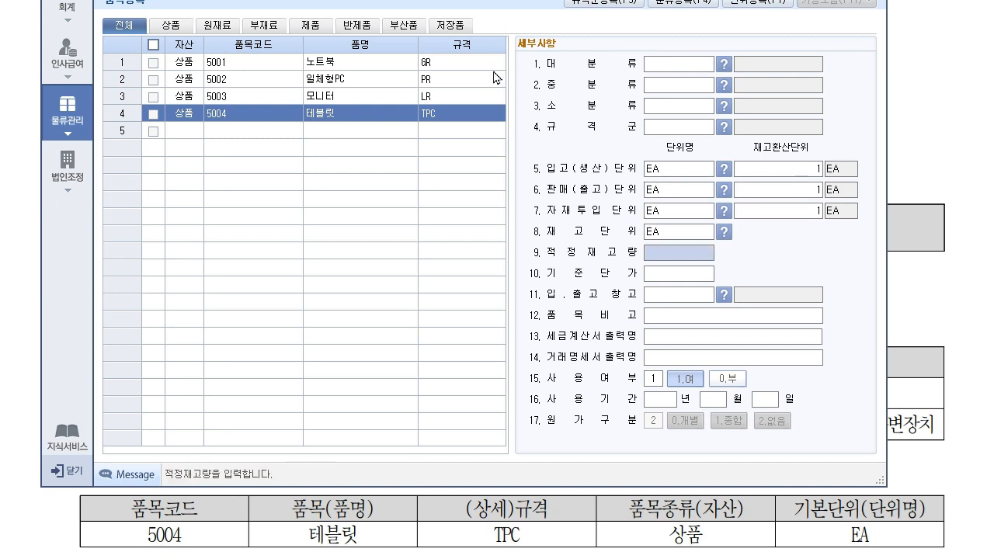
left_click(334, 521)
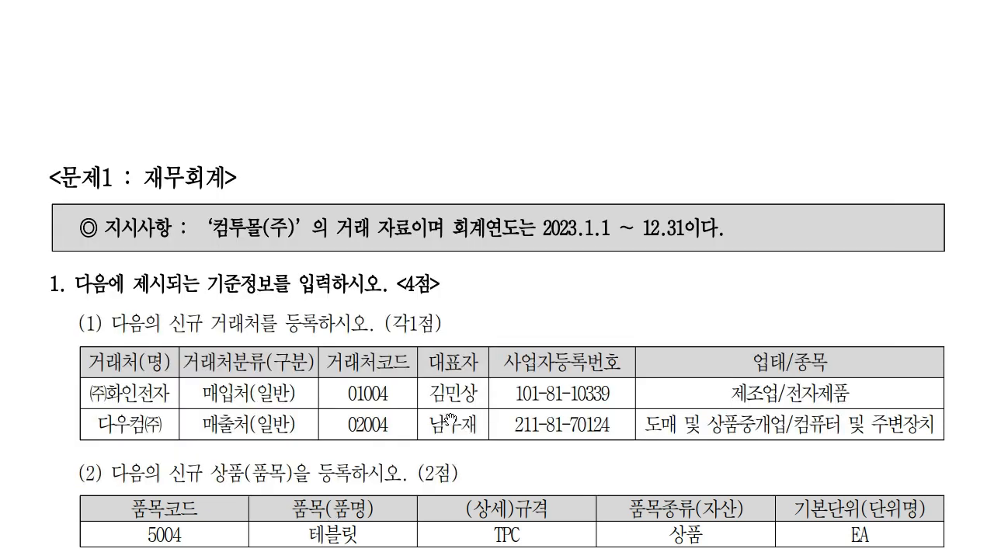
key("alt+Tab")
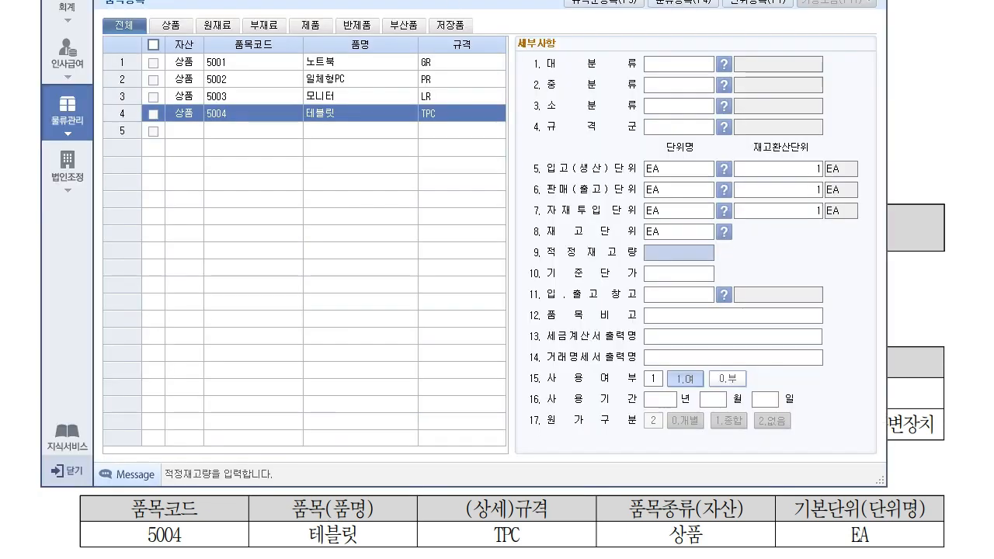
left_click_drag(468, 0, 474, 27)
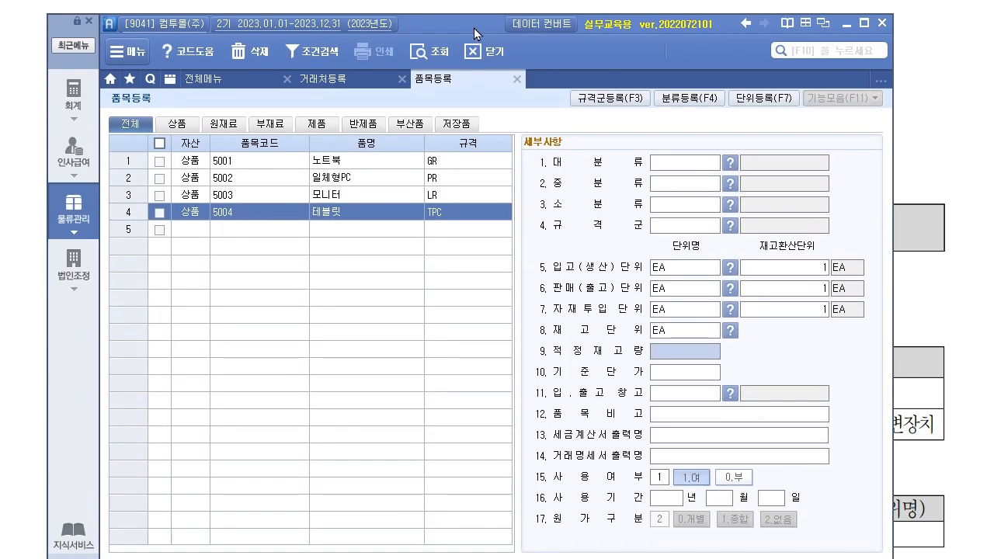
- Close 품목등록 and 거래처등록, review the Dec 7 purchase question, and show 재무회계
left_click(517, 79)
left_click(403, 79)
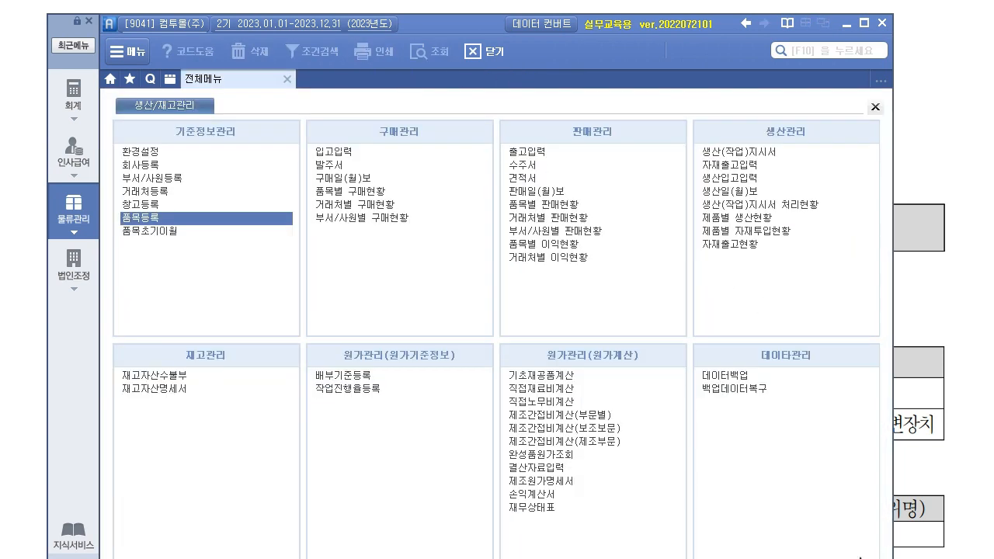
left_click(932, 476)
scroll(419, 432, "down", 7)
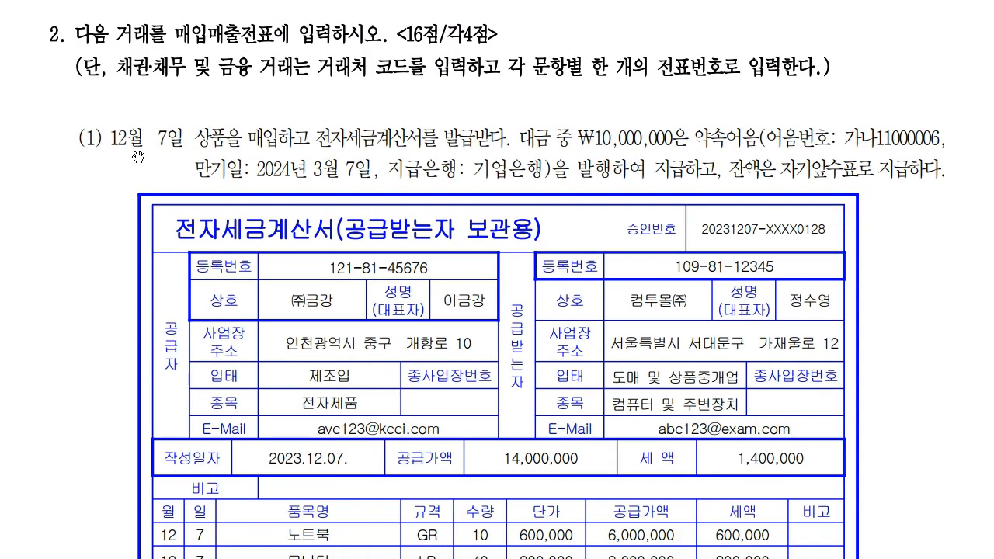
scroll(551, 280, "down", 3)
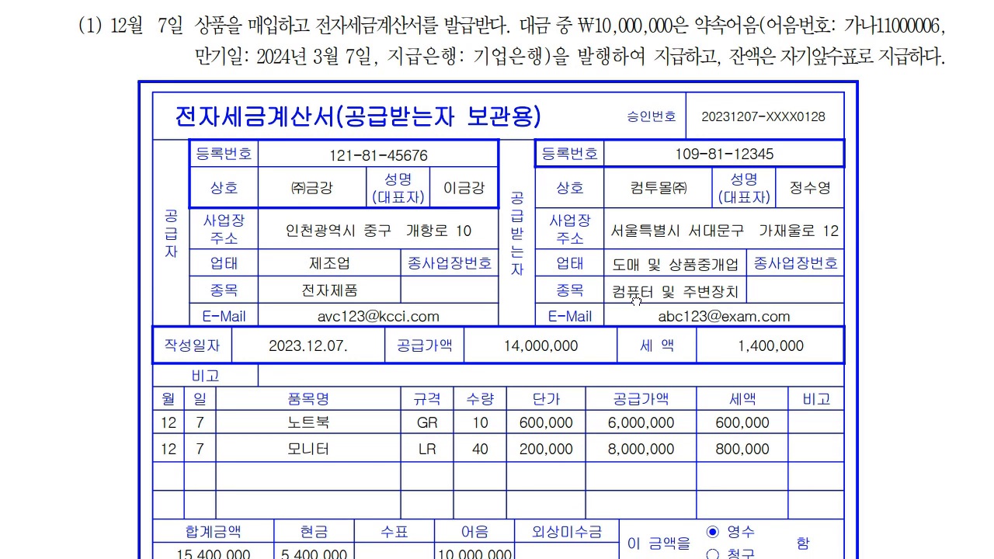
scroll(635, 298, "down", 1)
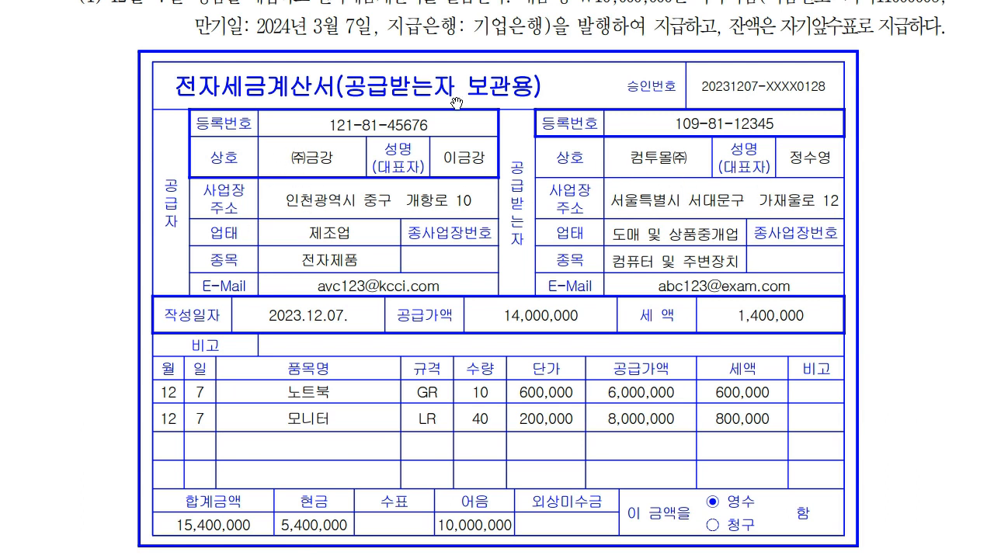
scroll(700, 126, "up", 1)
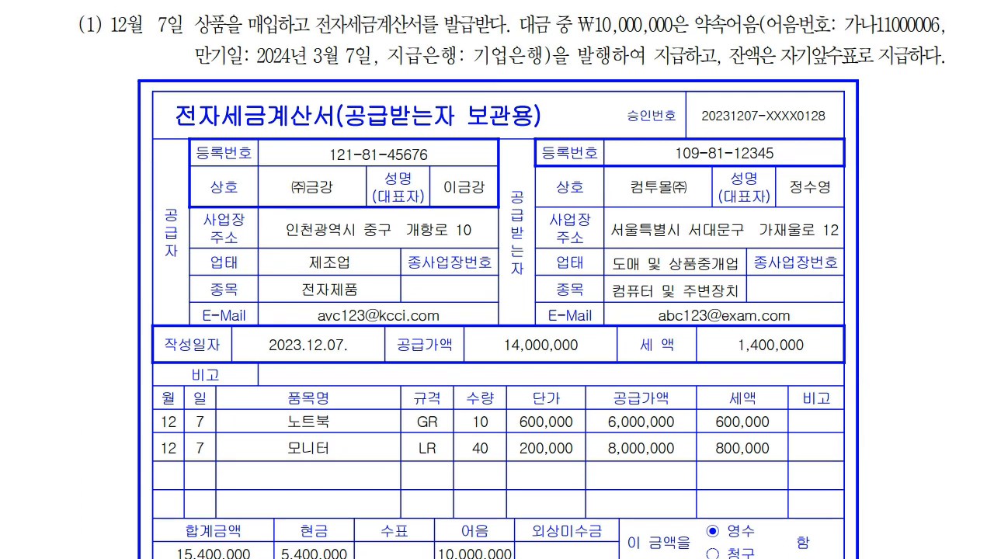
key("alt+Tab")
left_click(73, 95)
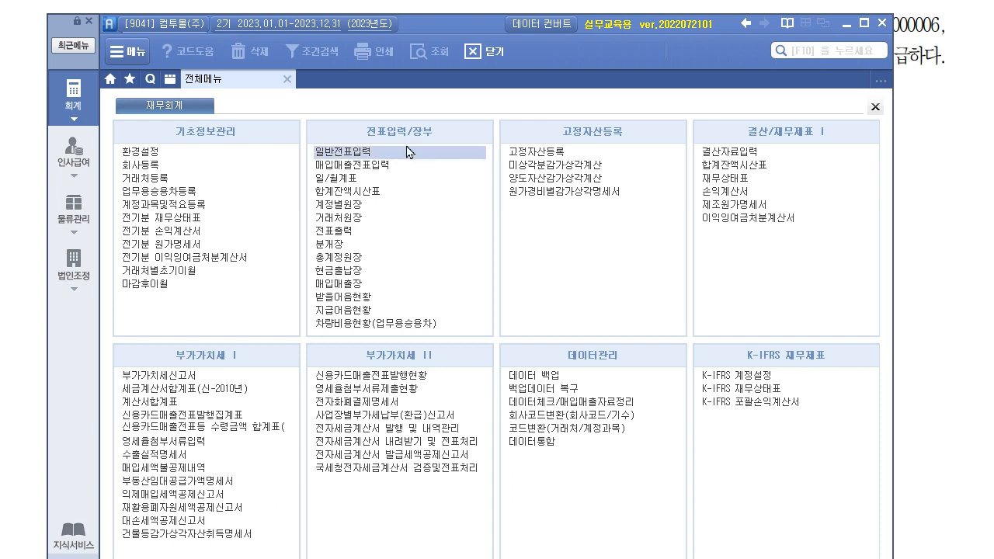
- Open 입고입력 and start a 12-07 receipt with 건별과세 processing
left_click(81, 217)
left_click(336, 152)
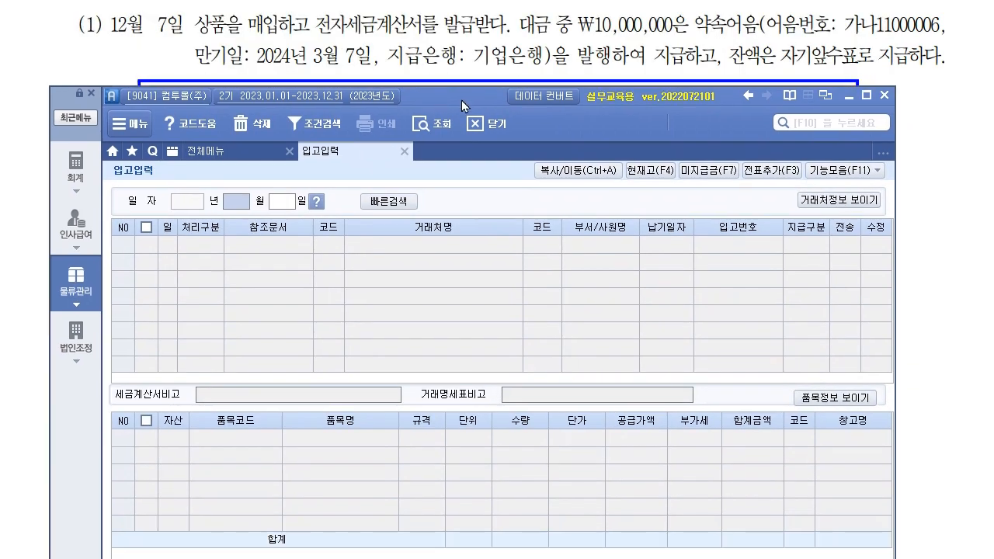
type("12")
key("Return")
type("07")
key("Return")
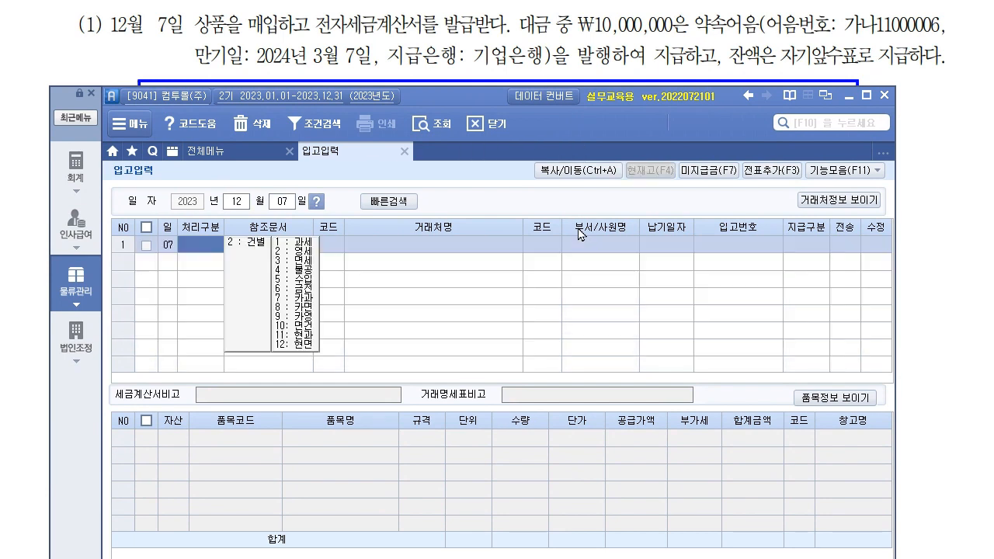
type("2")
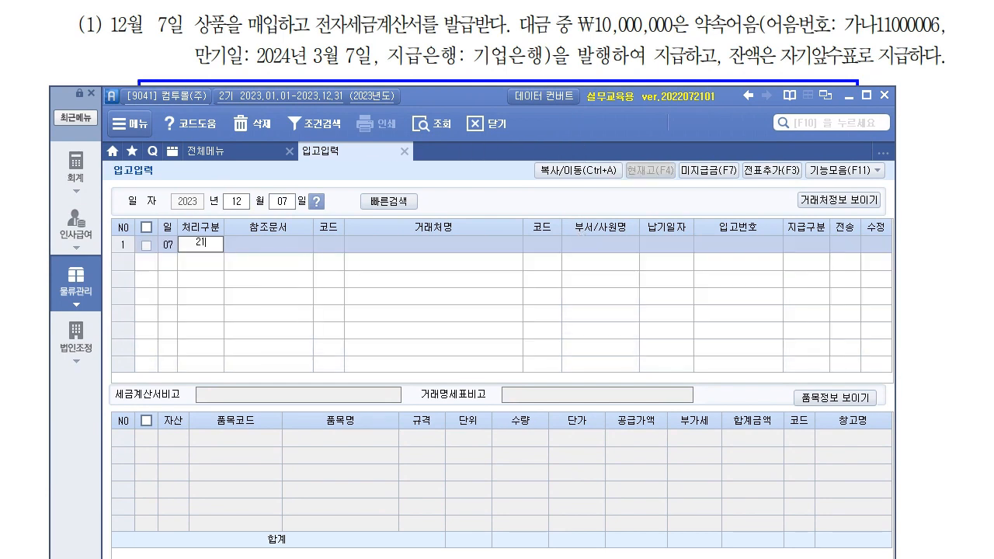
key("Return")
- Choose vendor 01002 (주)금강 and set the payment type to 혼합
key("Return")
key("F2")
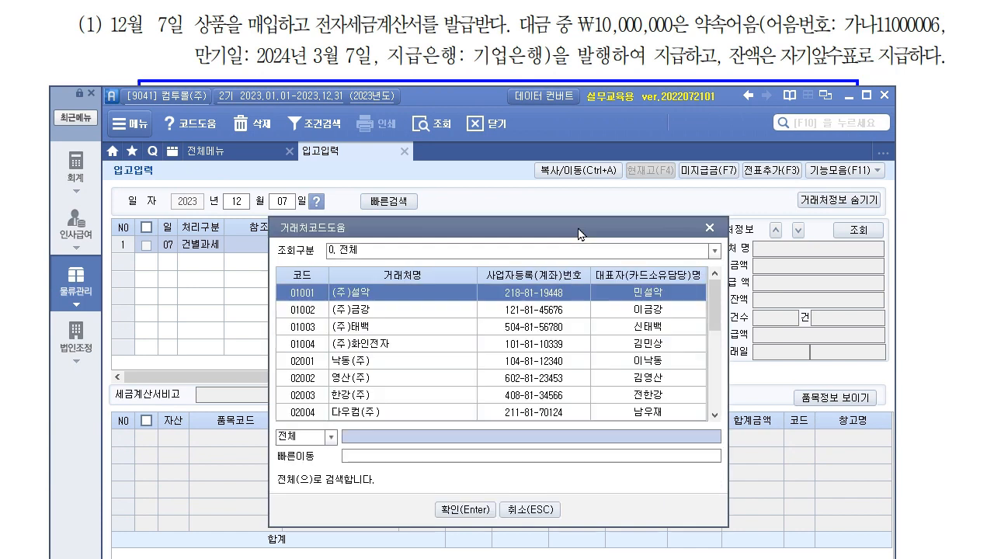
type("ㄱㅁㄱ")
type("금강")
key("Return")
key("Return")
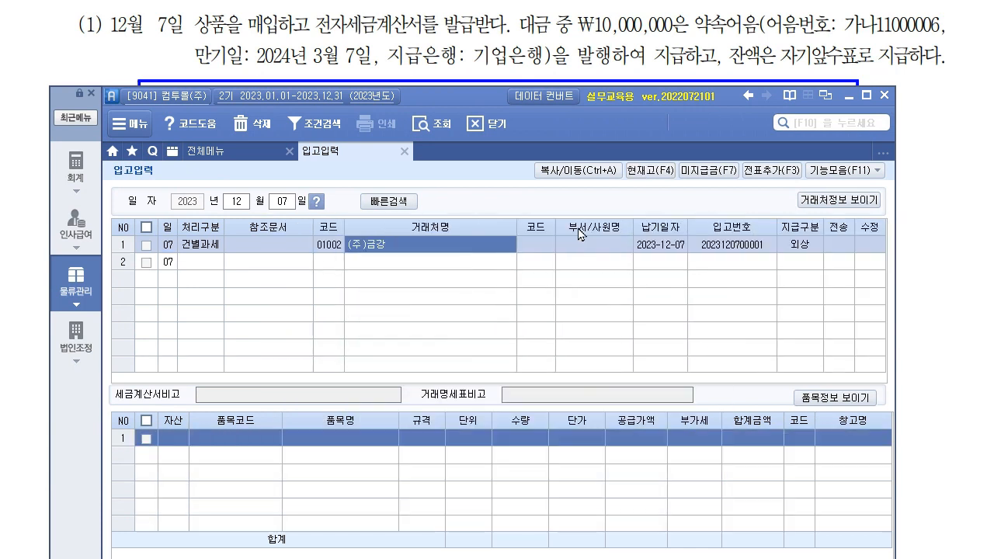
key("Return")
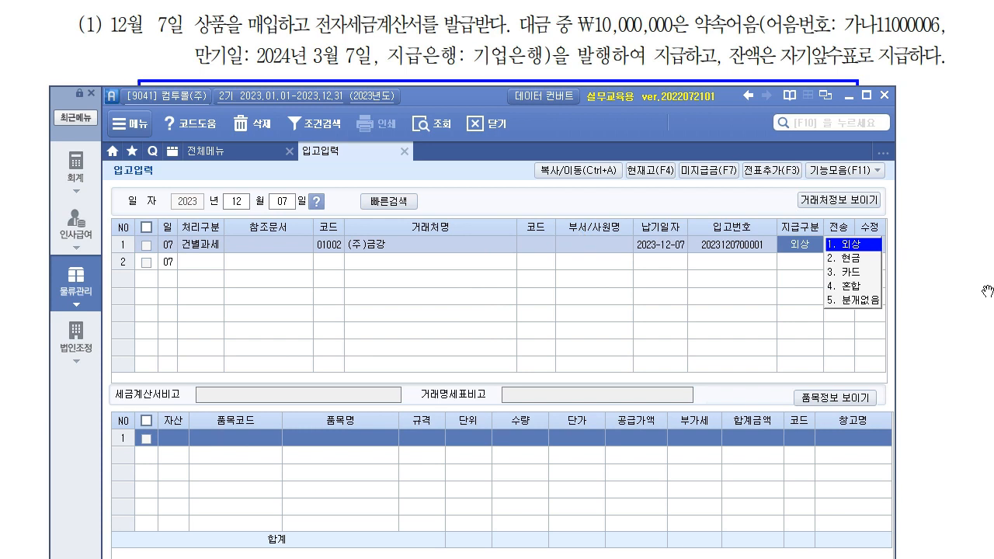
key("Down")
key("Down")
key("Down")
key("Return")
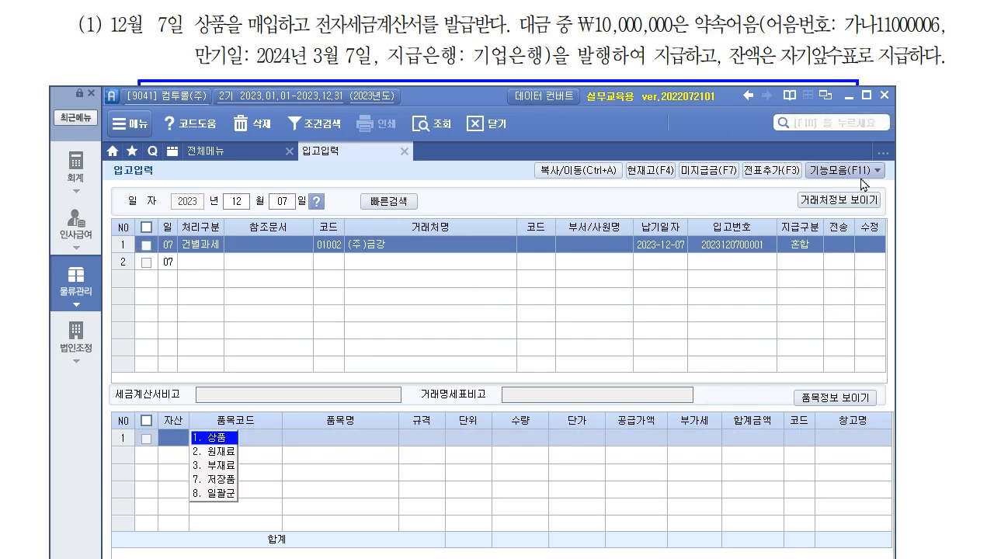
left_click(955, 280)
scroll(940, 284, "up", 3)
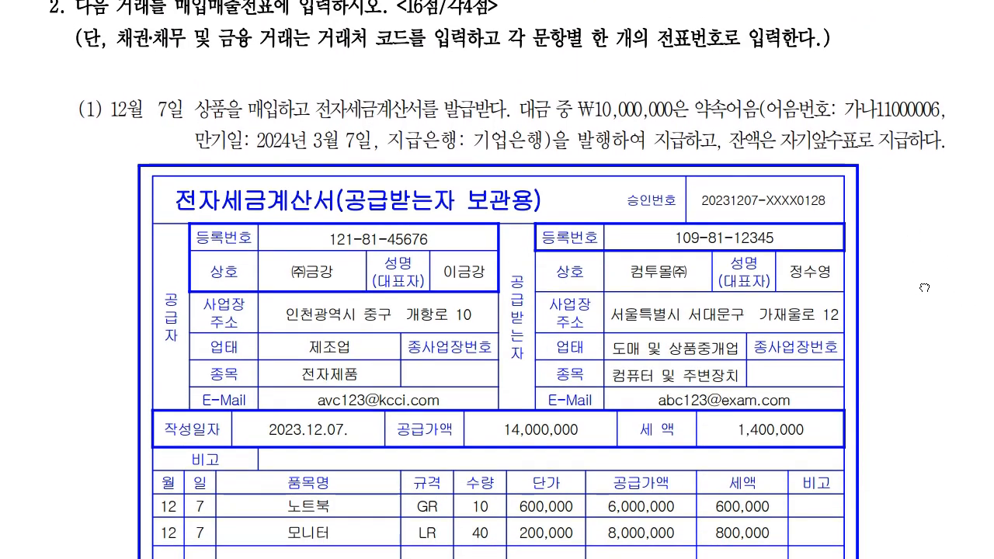
key("alt+Tab")
left_click_drag(445, 98, 442, 0)
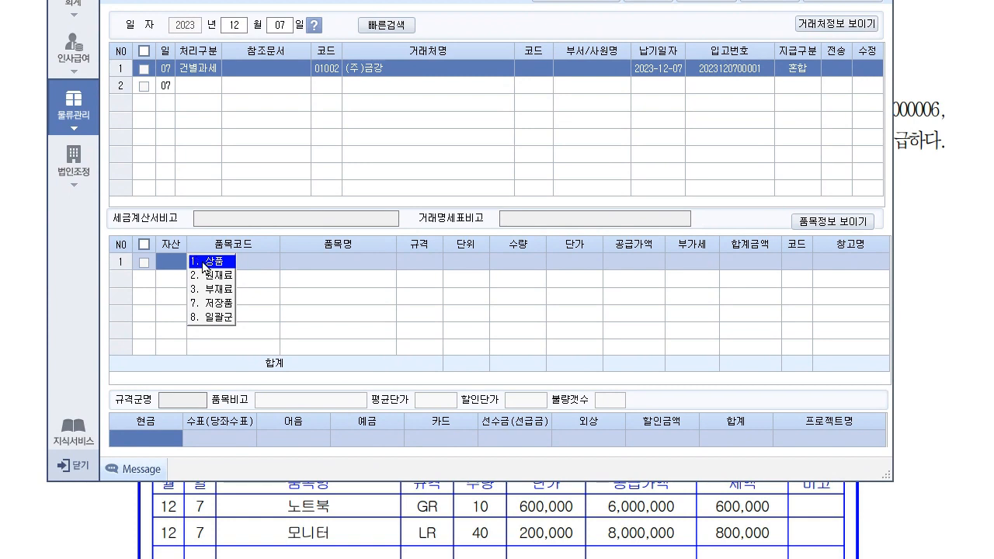
- Add 상품 5001 노트북, quantity 10 at 600,000, as the first receipt line
left_click(205, 263)
key("F2")
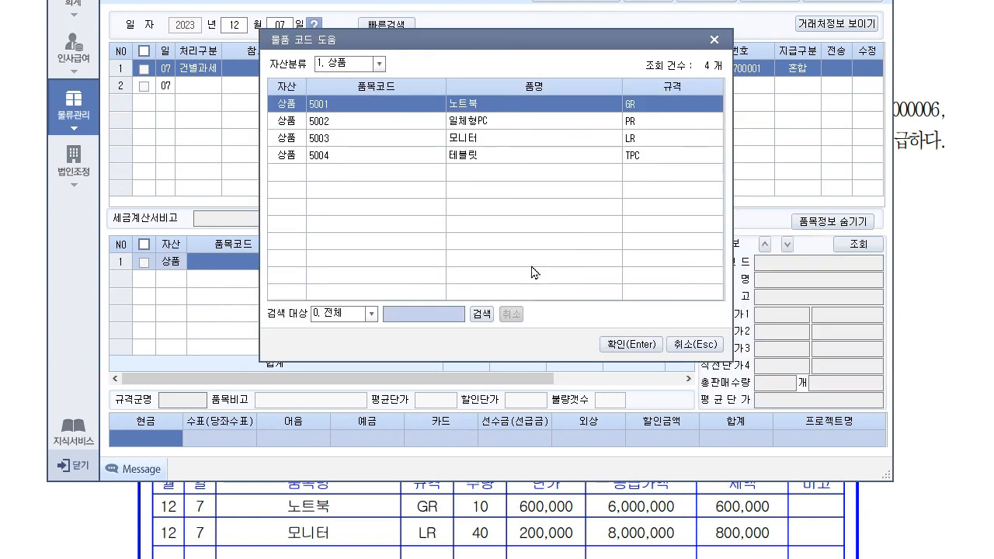
key("Return")
type("10")
key("Return")
key("Return")
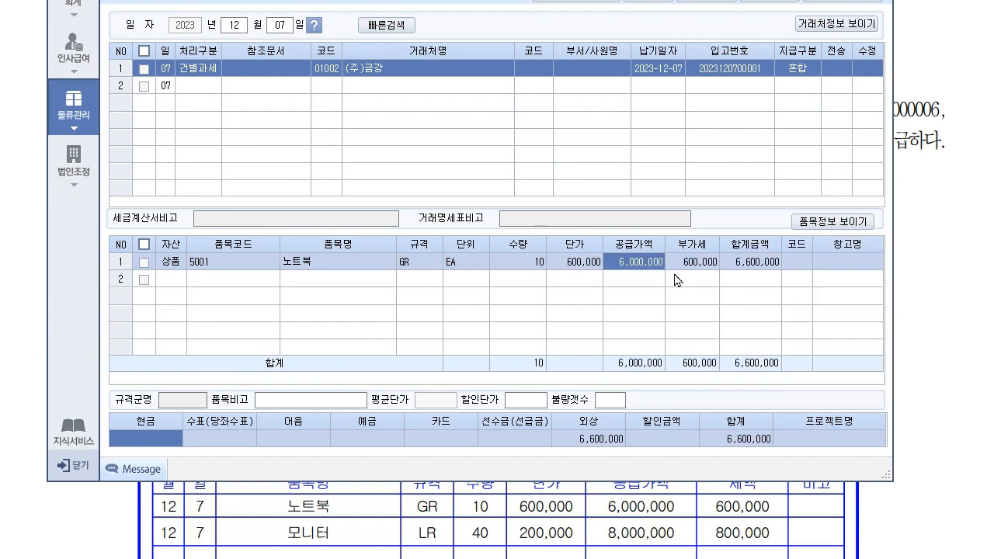
key("Return")
key("Return")
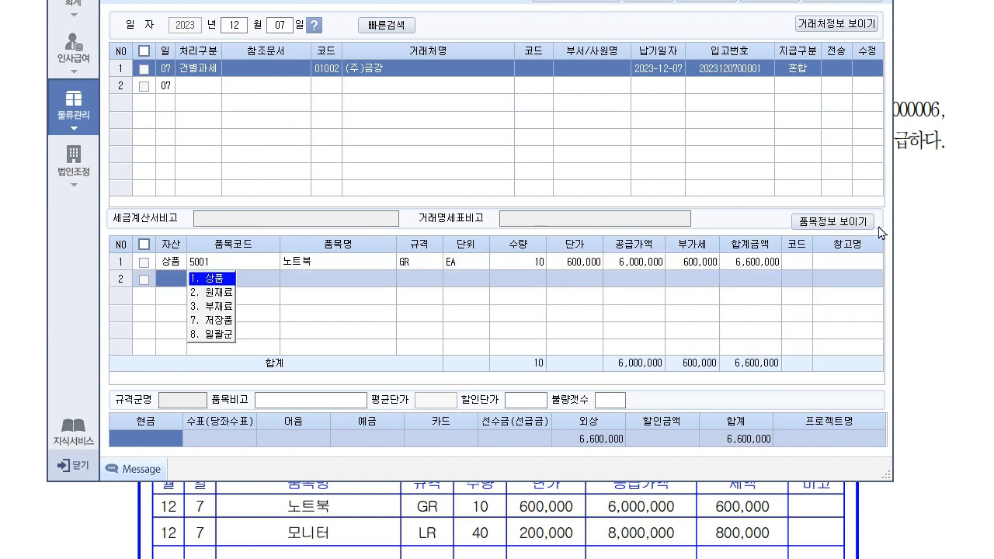
key("Return")
- Add 5003 모니터, 40 at 200,000, bringing the total to 15,400,000 with 1,400,000 VAT
key("F2")
key("Down")
key("Down")
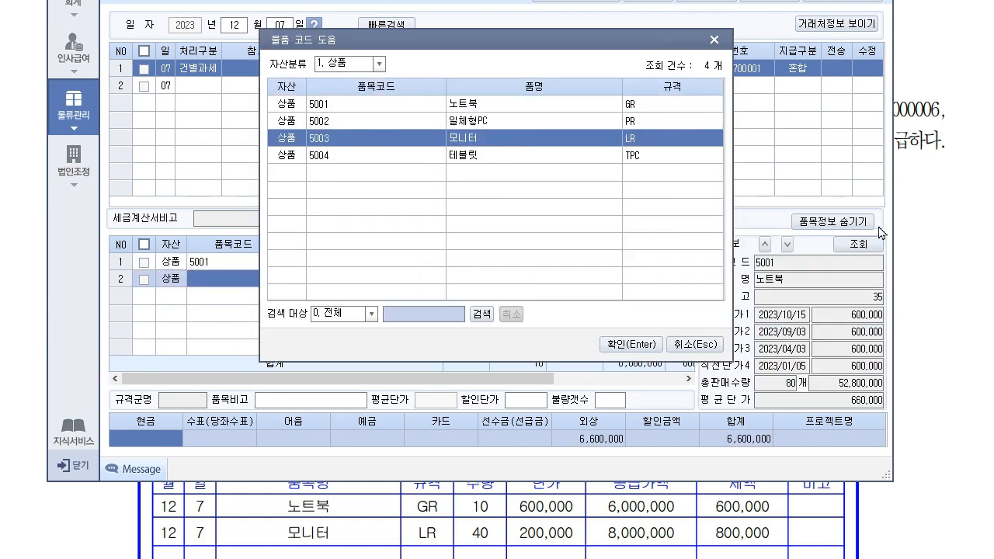
key("Return")
type("40")
key("Return")
type("200000")
key("Return")
key("Return")
key("Return")
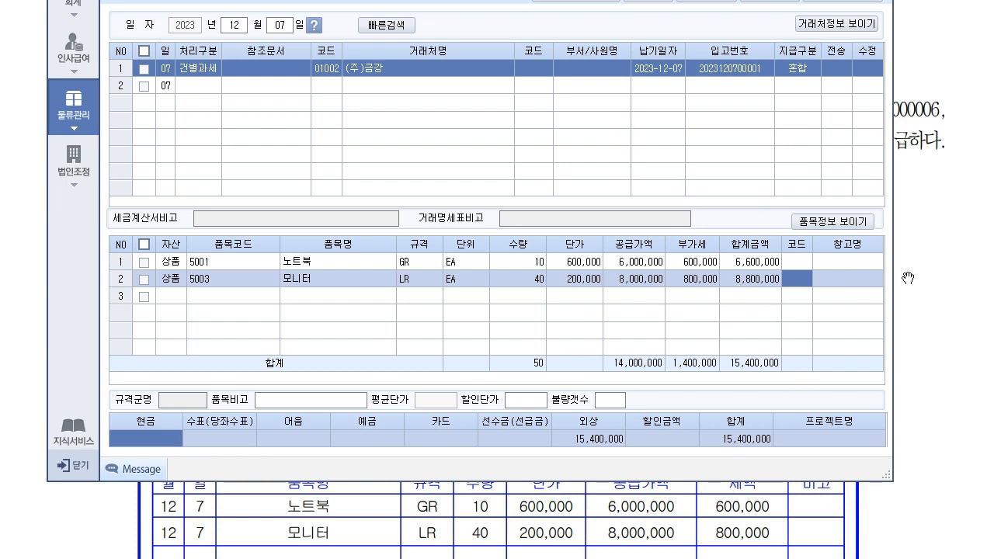
left_click(934, 275)
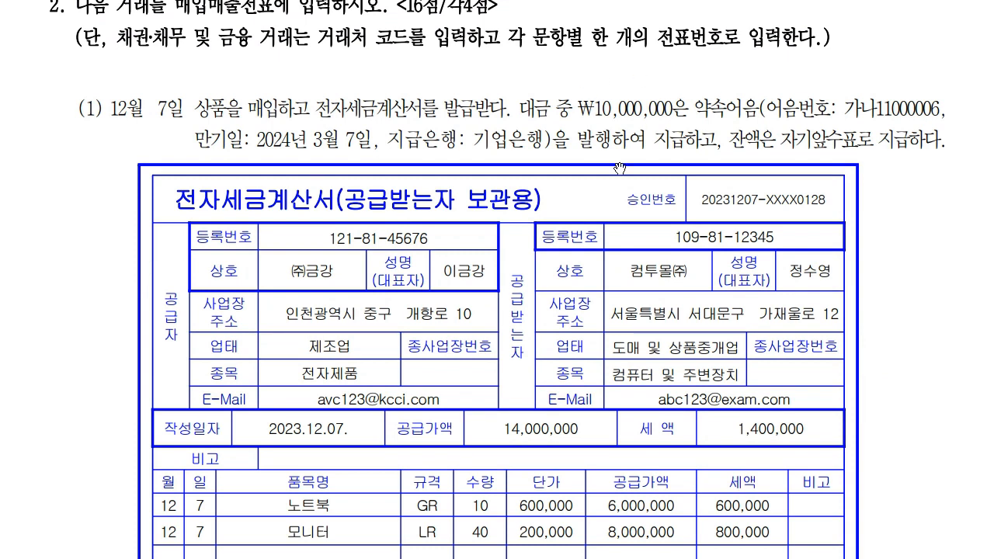
left_click_drag(632, 340, 637, 227)
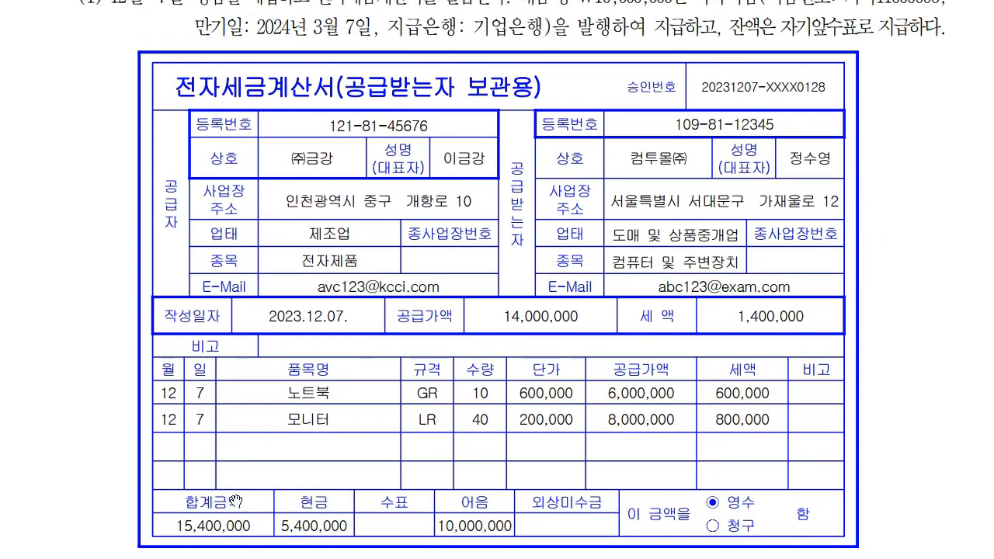
key("alt+Tab")
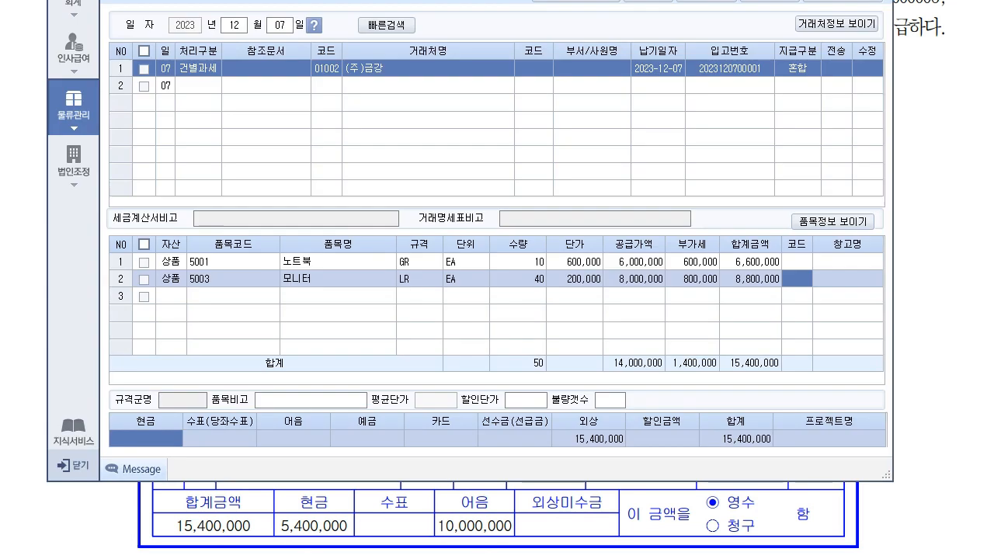
- Split the receipt's payment into 5,400,000 cash and 10,000,000 notes
left_click(177, 440)
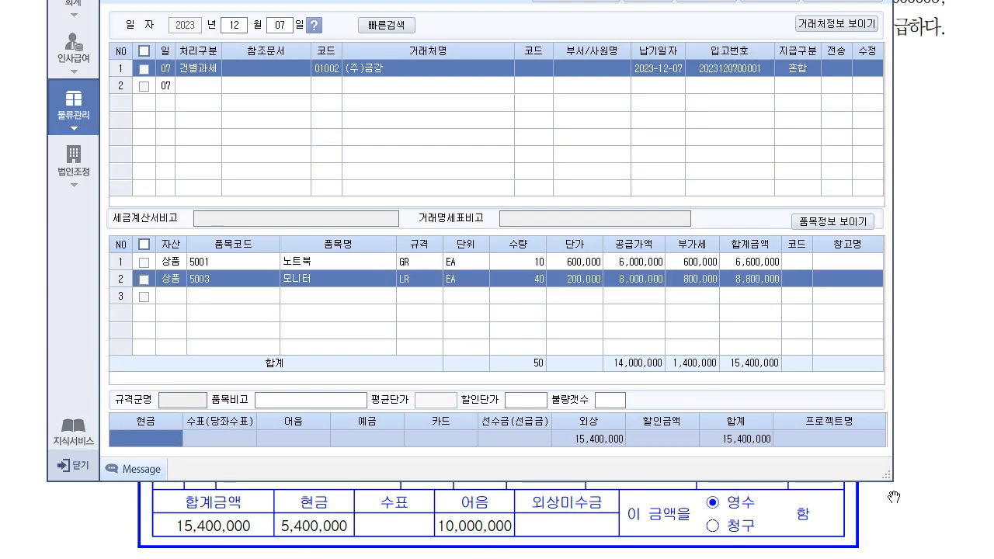
type("5,400,000")
key("Return")
key("Return")
type("10000000")
key("Return")
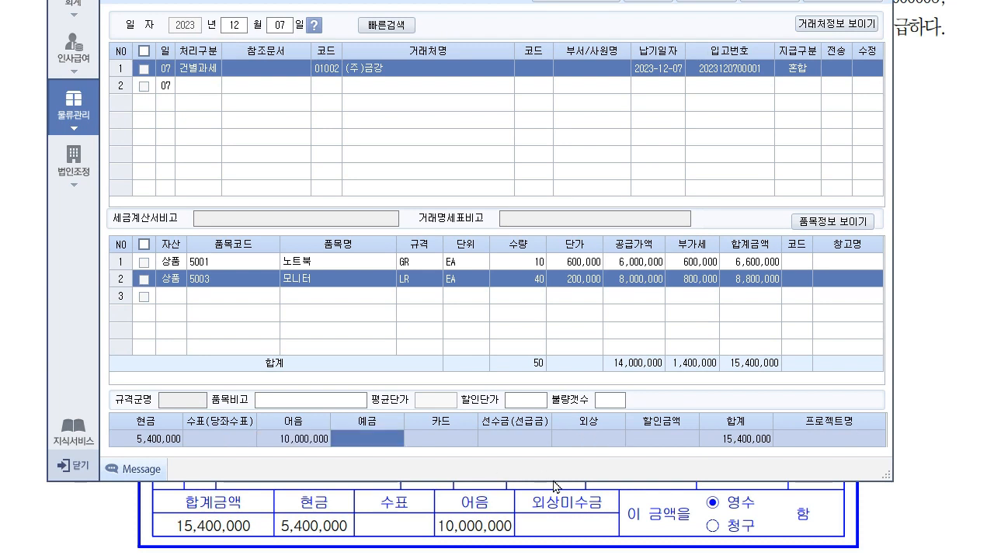
left_click(611, 439)
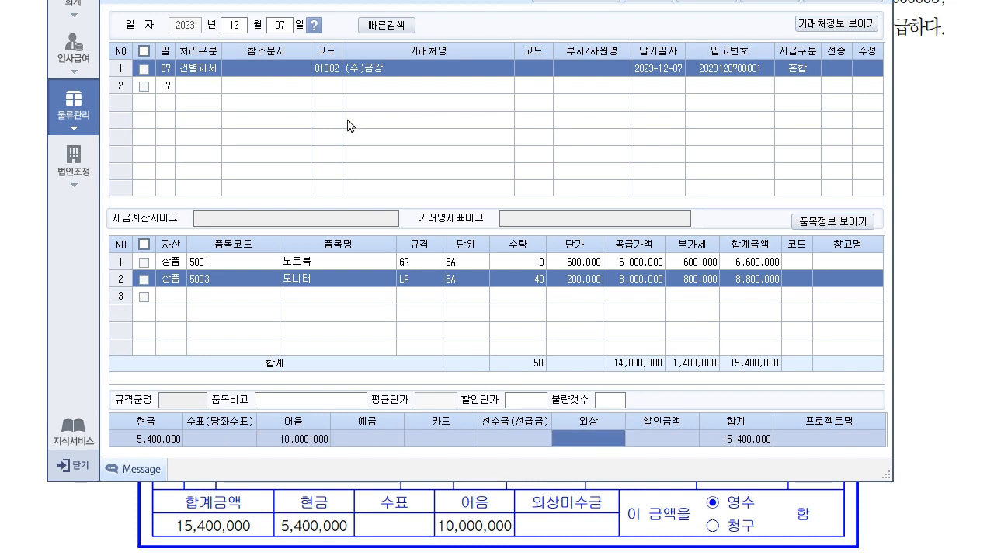
- Transmit the (주)금강 receipt to accounting and open 매입매출전표입력
left_click(279, 91)
left_click(389, 68)
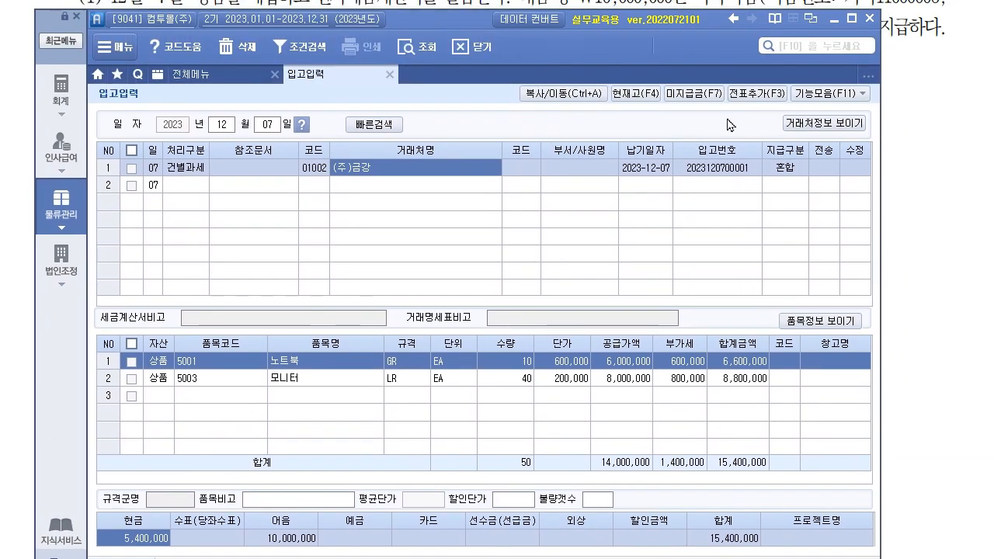
left_click(757, 98)
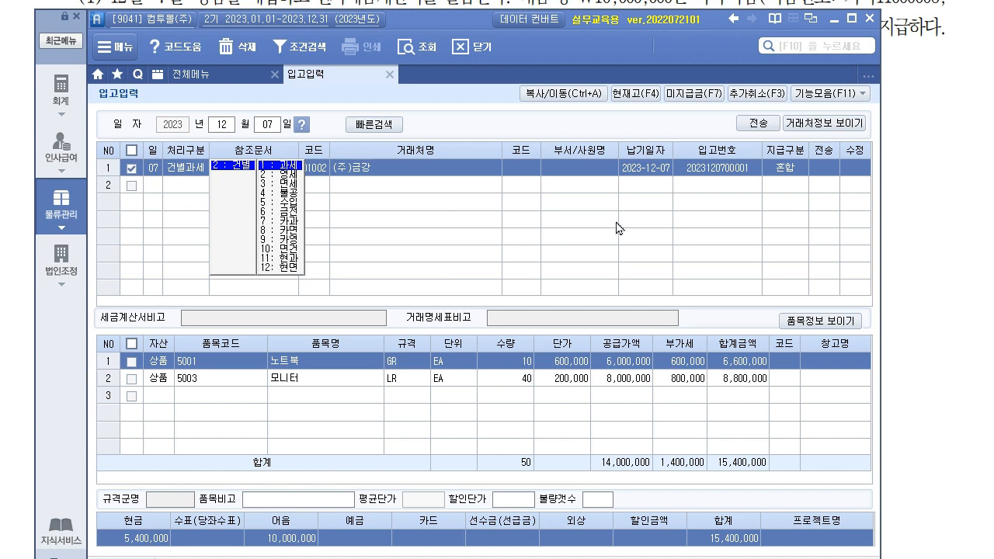
left_click(752, 125)
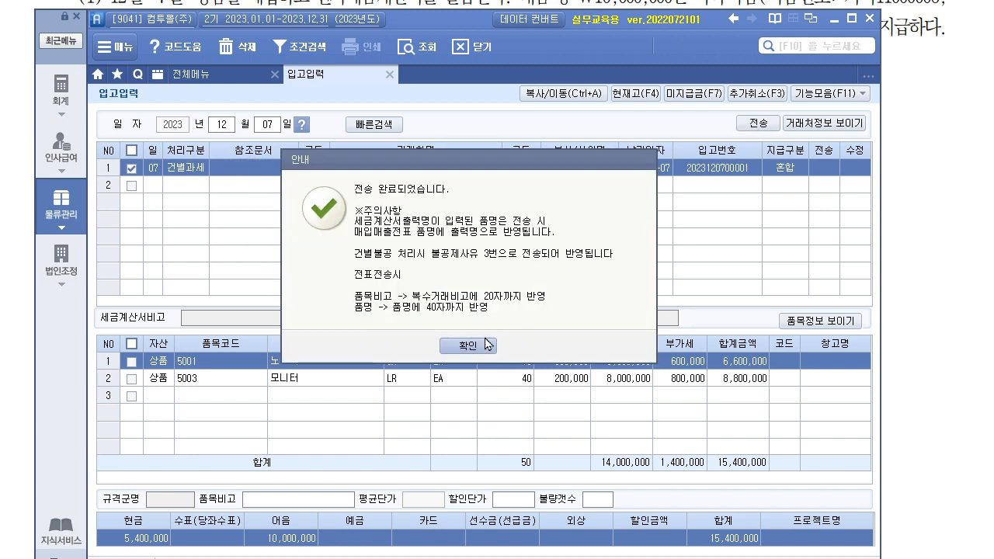
left_click(487, 346)
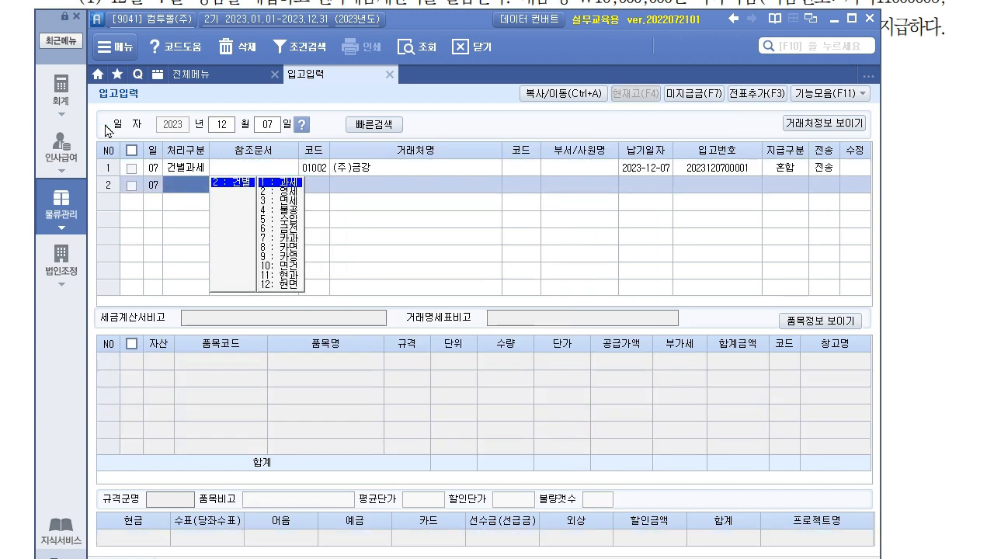
left_click(59, 92)
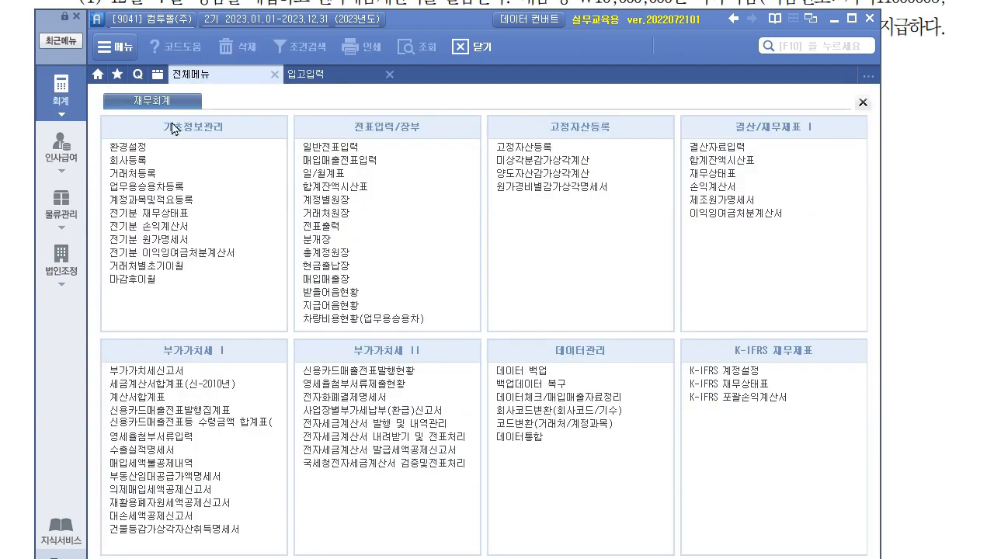
left_click(385, 160)
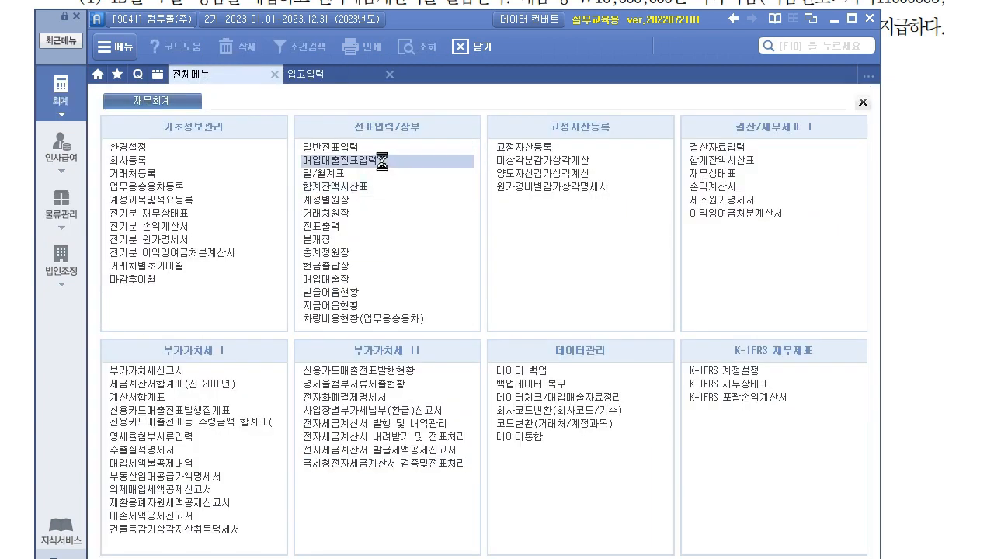
- Load the December 7 vouchers and mark the 모니터외 voucher as 전자입력
key("Return")
type("07")
key("Return")
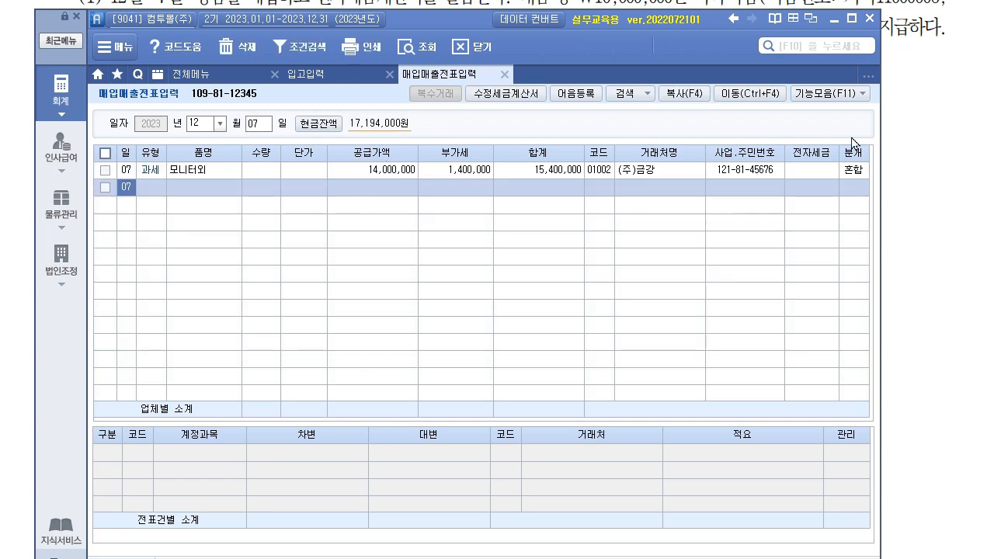
left_click(830, 170)
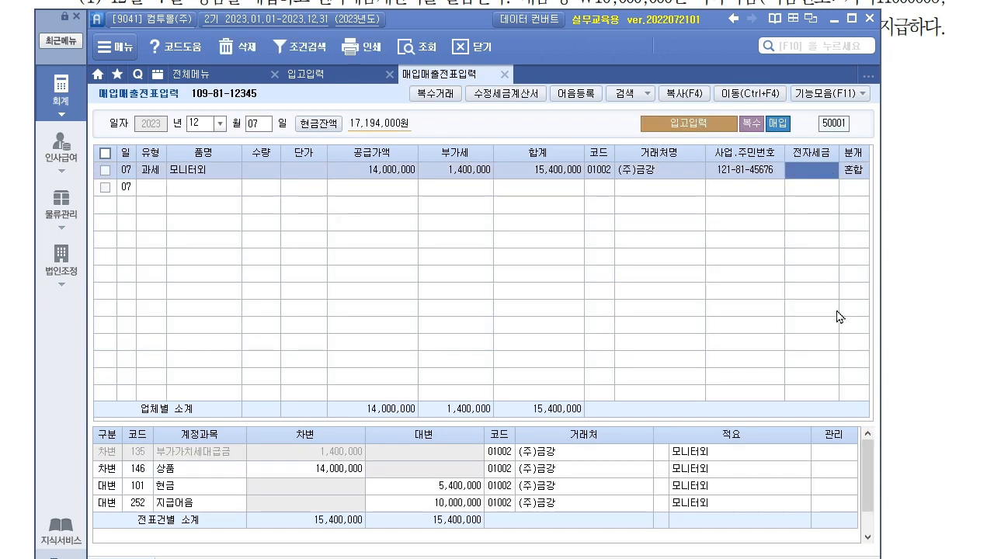
type("1")
key("Return")
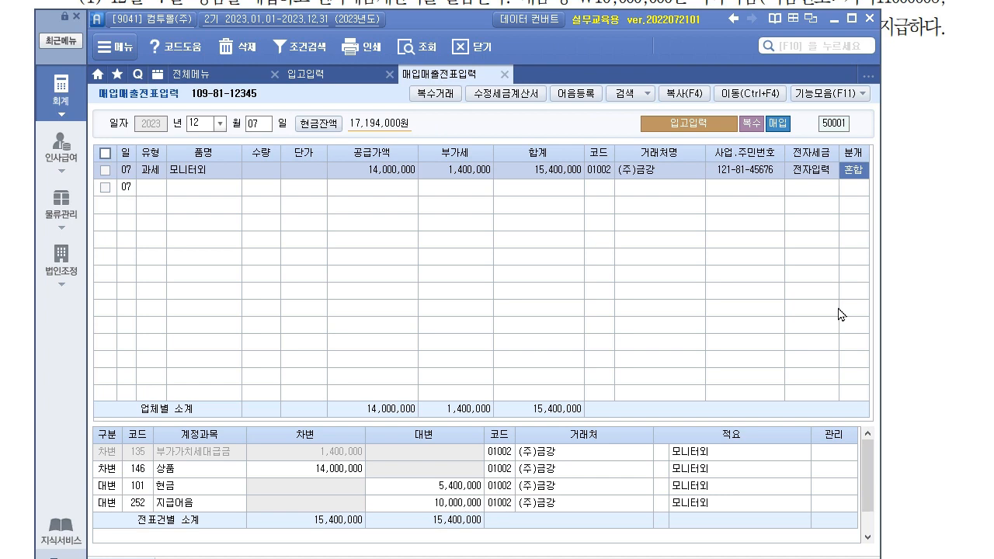
- Select the 지급어음 10,000,000 journal line and open its note details with F3
left_click(902, 229)
scroll(857, 194, "up", 1)
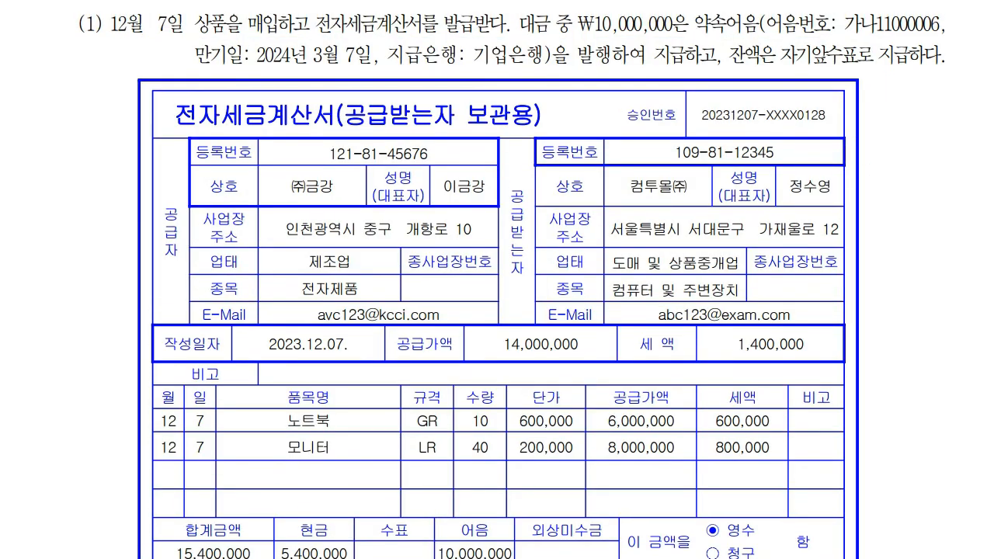
key("alt+Tab")
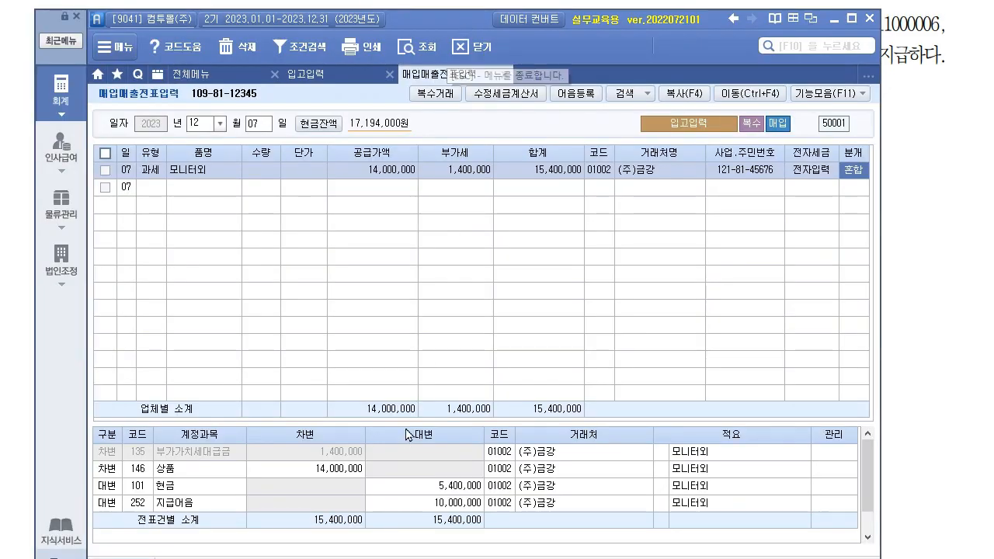
left_click_drag(409, 424, 408, 341)
left_click_drag(449, 29, 468, 93)
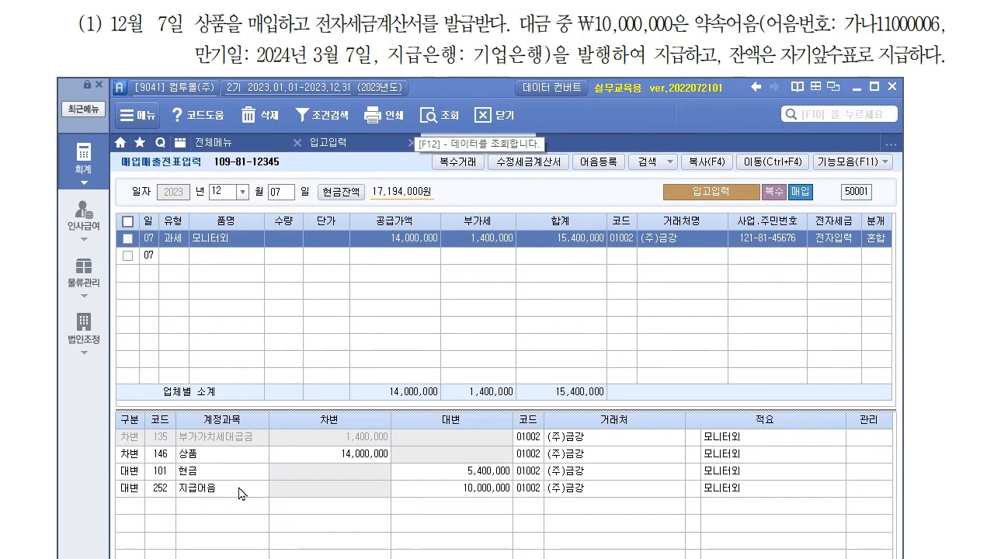
left_click(240, 493)
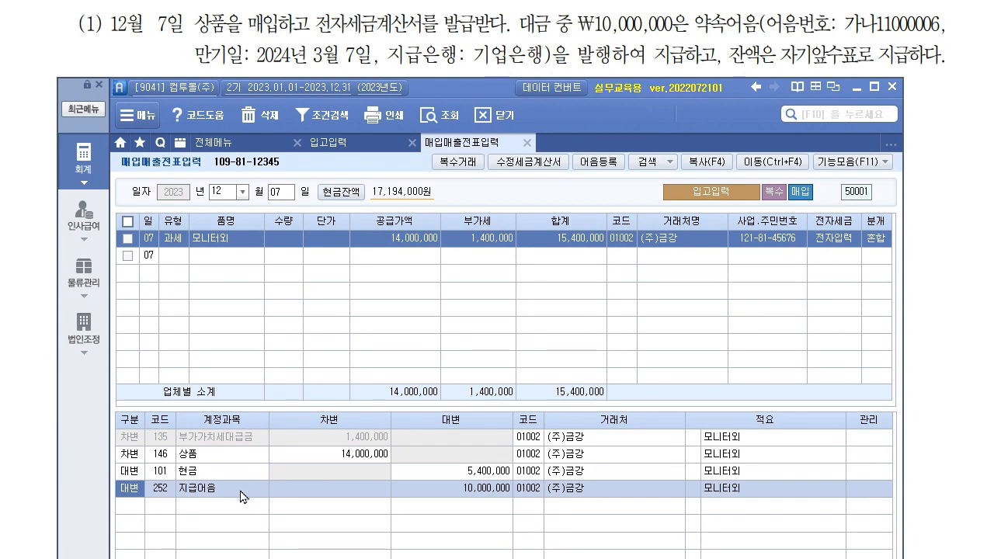
key("F3")
- Assign registered note 가나11000006 to the 지급어음 payment
left_click_drag(323, 276, 320, 253)
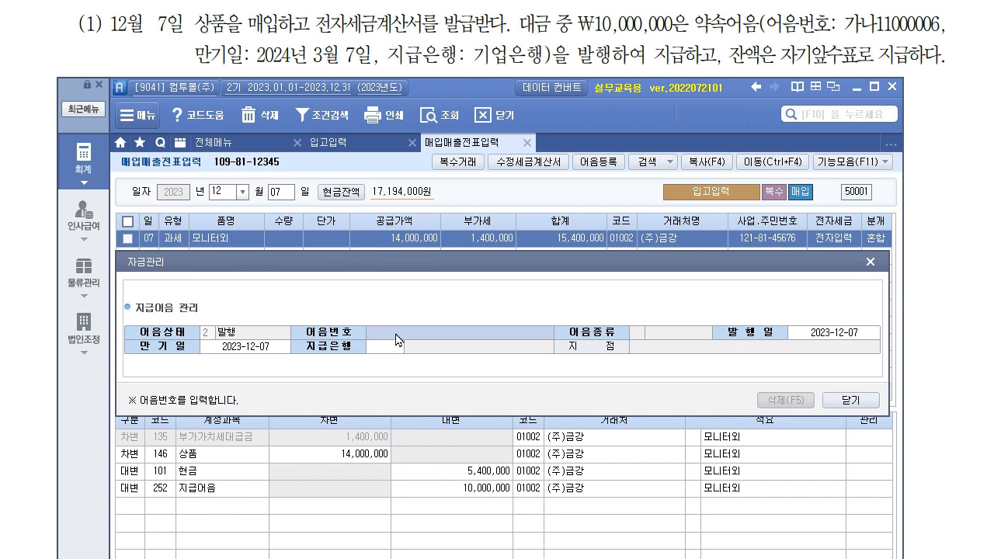
left_click(431, 339)
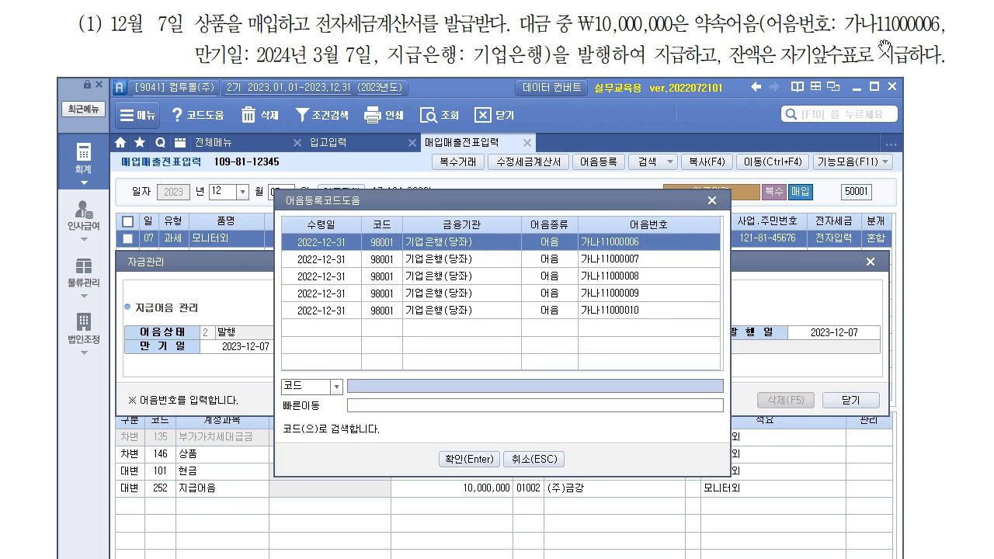
left_click(630, 246)
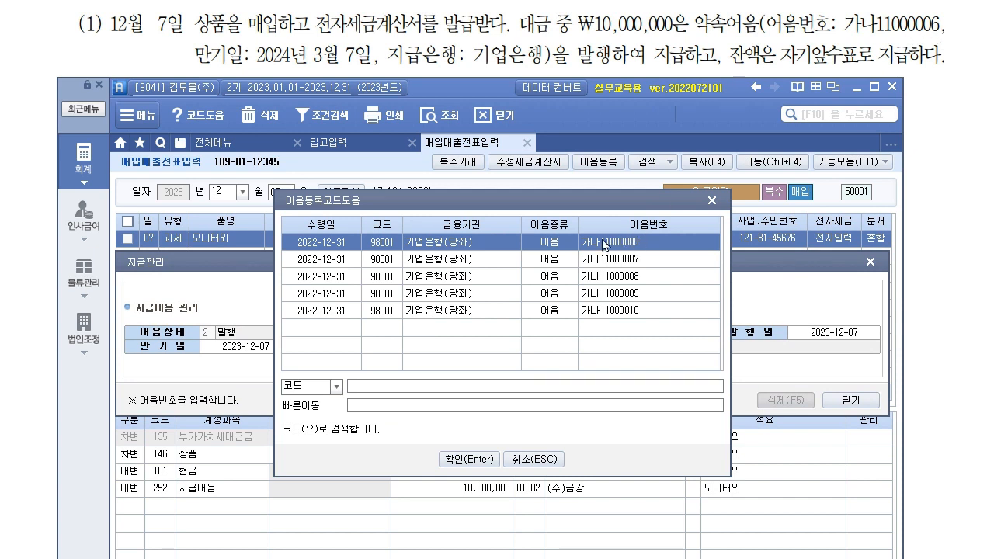
left_click(470, 460)
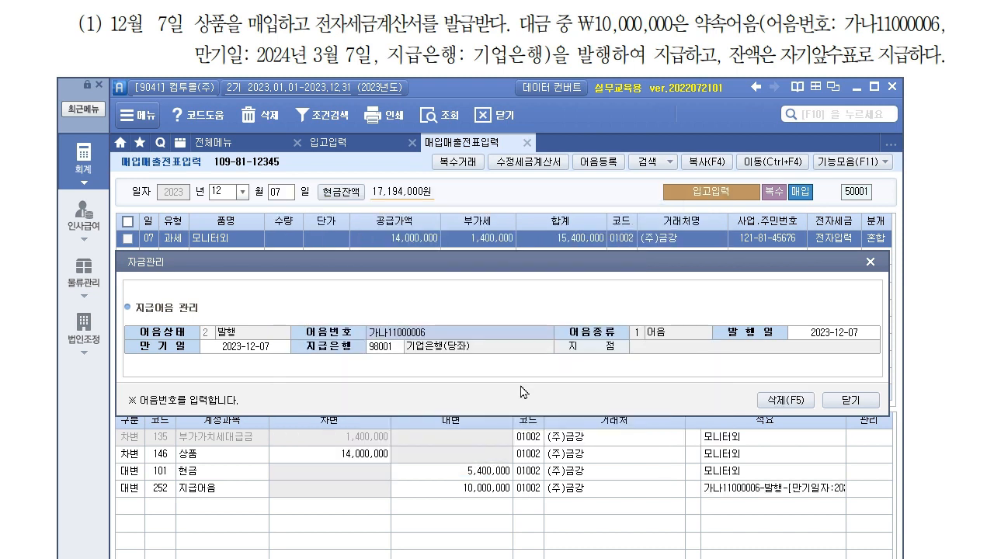
- Set the note's maturity date to 2024-03-07 and close the note details
left_click(260, 348)
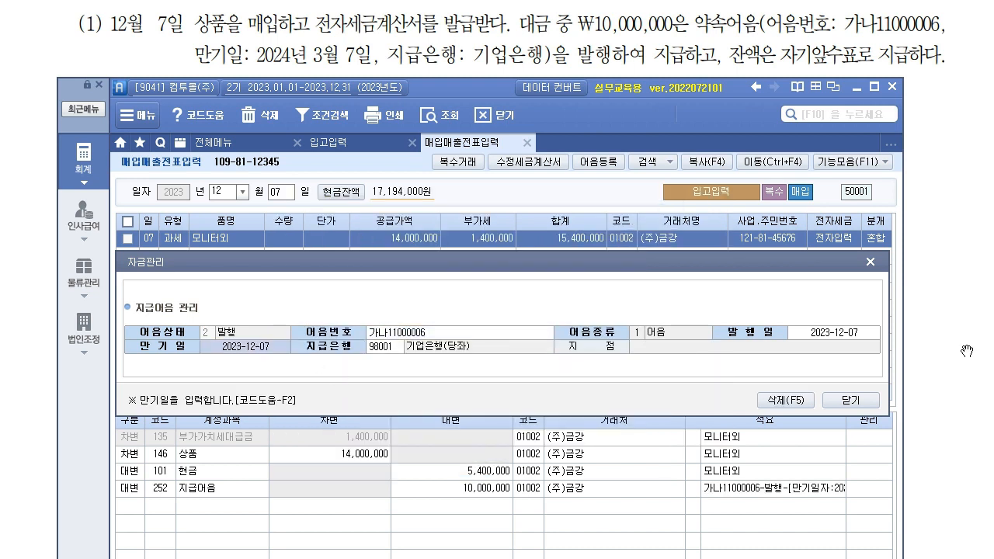
type("2024-0")
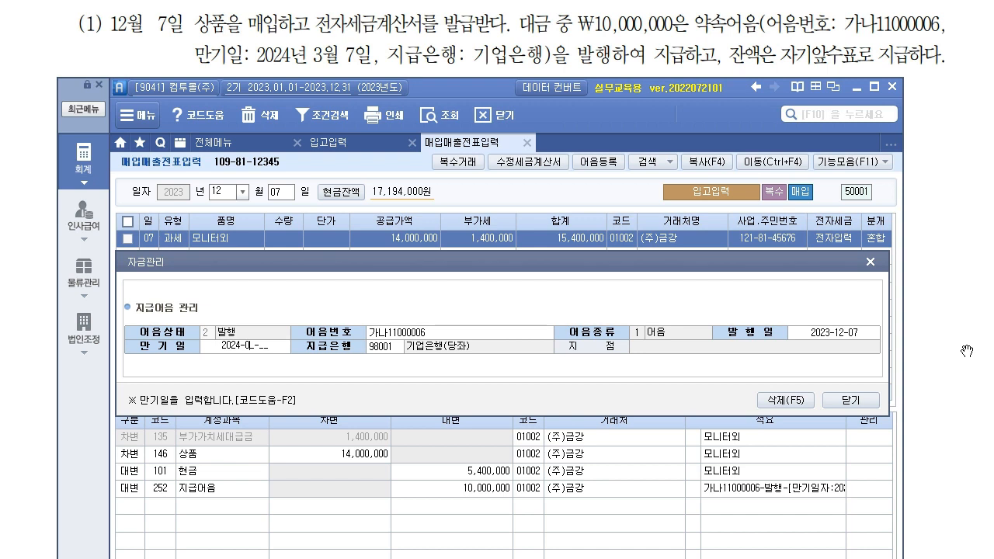
type("3-07")
key("Return")
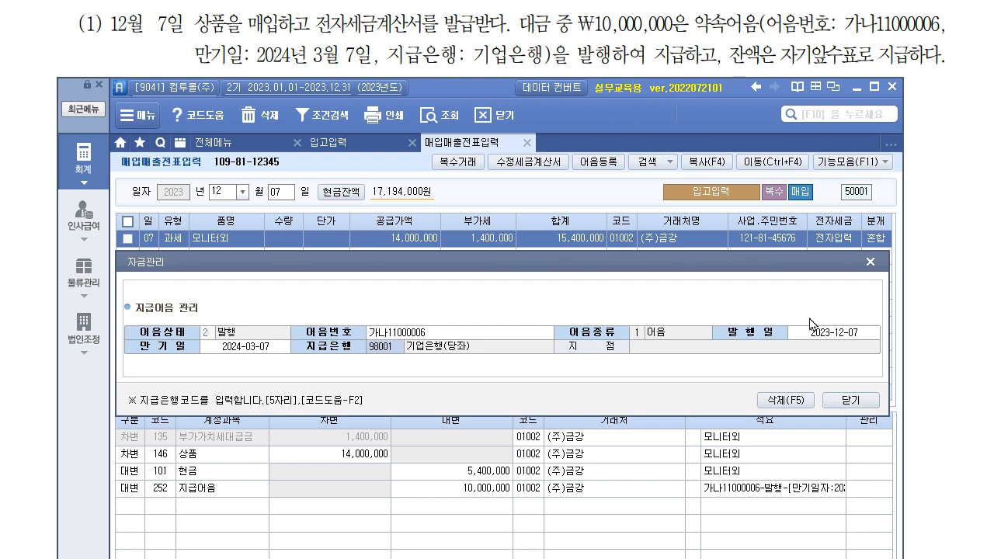
left_click(851, 400)
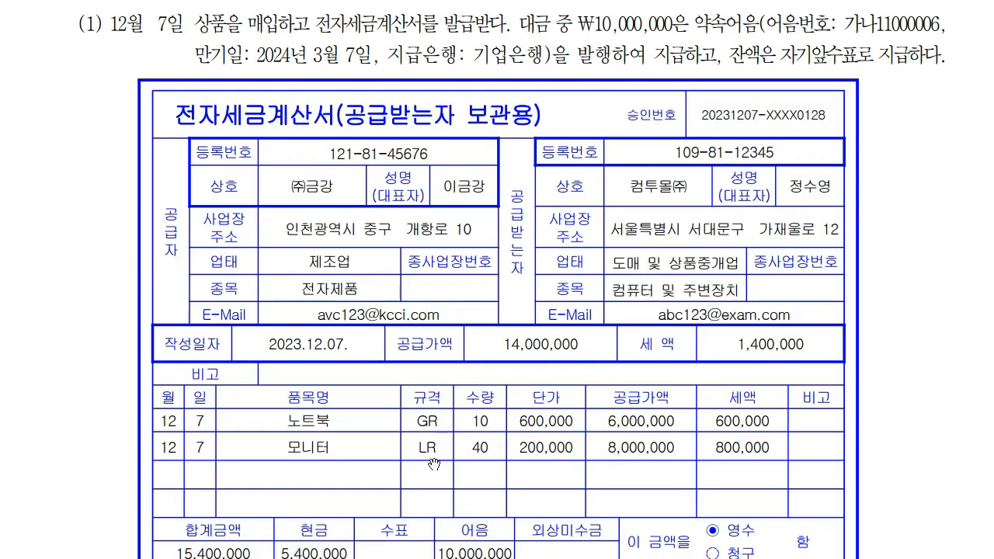
- Scroll to problem (2) and underline 건물외벽 and 수익적지출
scroll(449, 504, "down", 8)
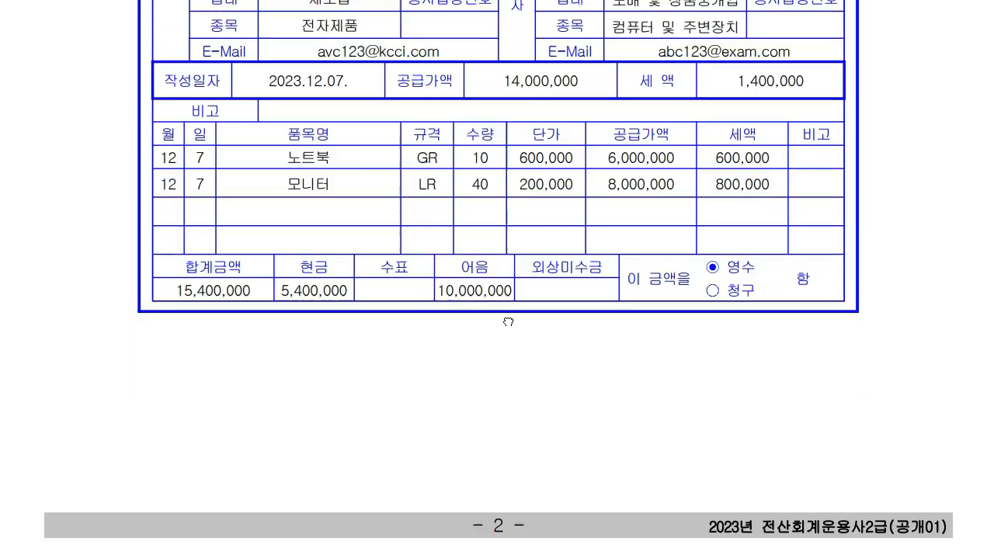
scroll(575, 447, "down", 8)
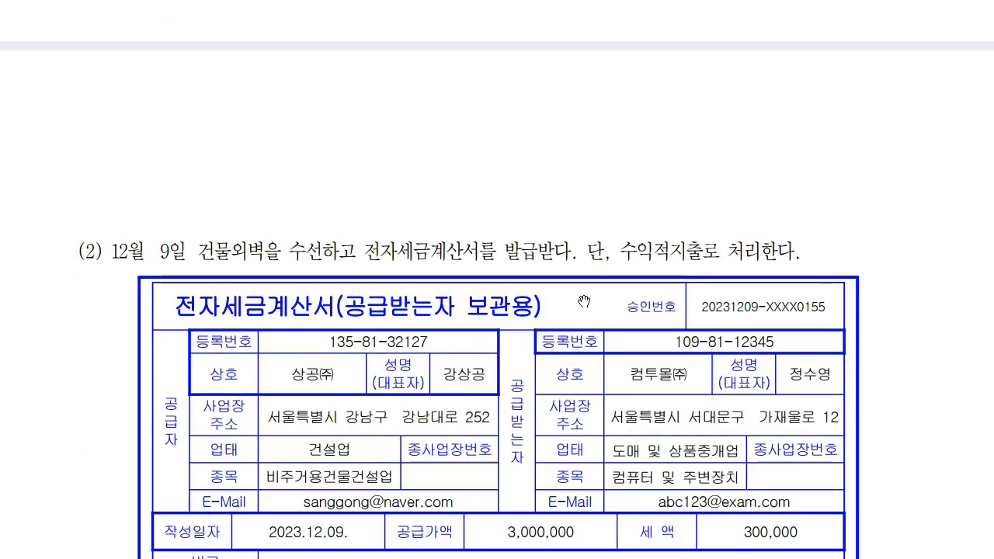
scroll(615, 198, "down", 1)
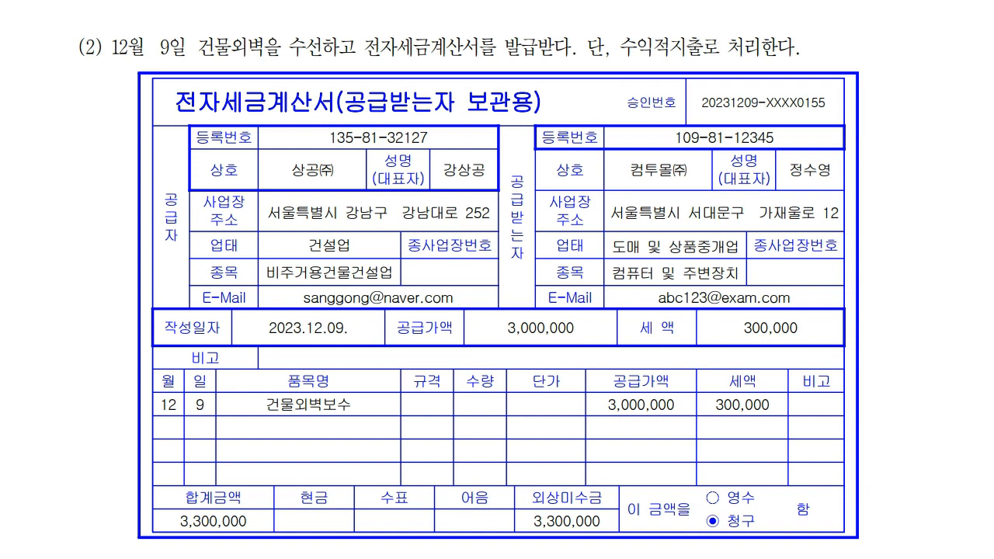
left_click_drag(199, 55, 241, 52)
mouse_move(615, 56)
left_mouse_down()
mouse_move(695, 53)
mouse_move(783, 22)
mouse_move(777, 29)
mouse_move(814, 29)
left_mouse_up()
- Handwrite an underlined '비용: 수선비' note and a '10%' note beside problem (2)
mouse_move(835, 23)
left_mouse_down()
mouse_move(846, 33)
mouse_move(949, 34)
left_mouse_up()
left_click_drag(865, 37, 953, 34)
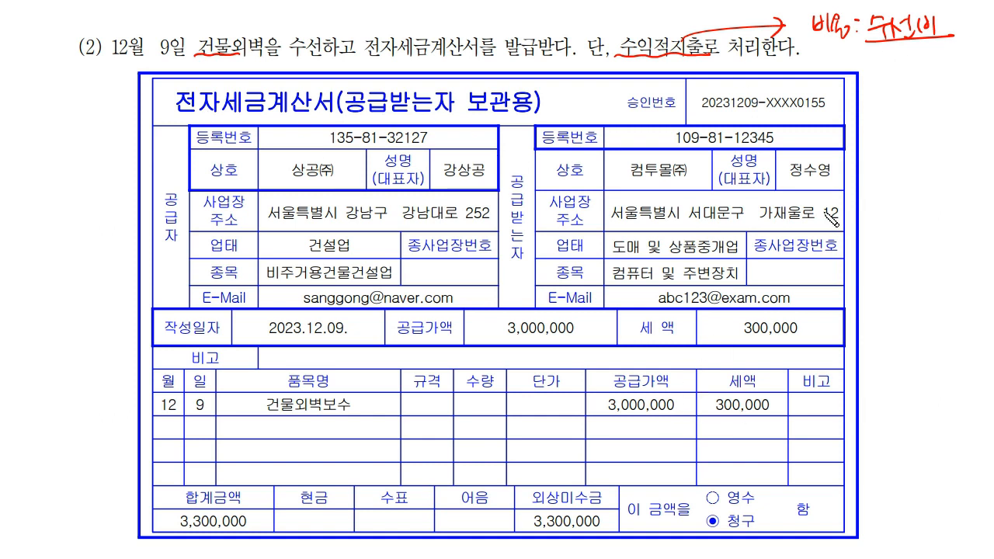
left_click_drag(890, 67, 885, 83)
mouse_move(902, 60)
left_mouse_down()
mouse_move(909, 84)
mouse_move(924, 77)
left_mouse_up()
left_click_drag(933, 68, 942, 65)
left_click_drag(949, 60, 940, 83)
mouse_move(950, 72)
left_mouse_down()
mouse_move(854, 100)
mouse_move(862, 111)
left_mouse_up()
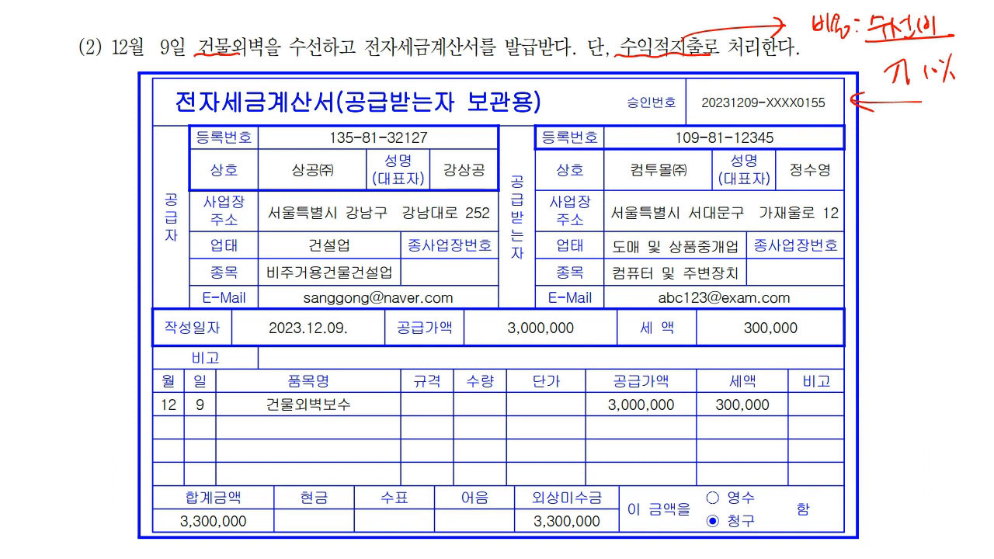
- Start a Dec 9 과세 purchase entry with item name 건물외벽보수
key("alt+Tab")
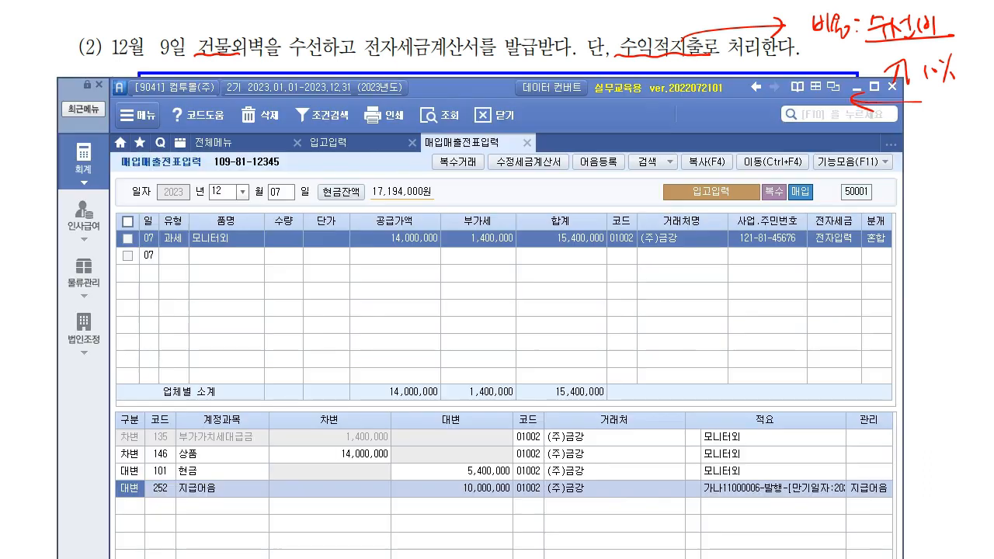
left_click_drag(458, 85, 458, 165)
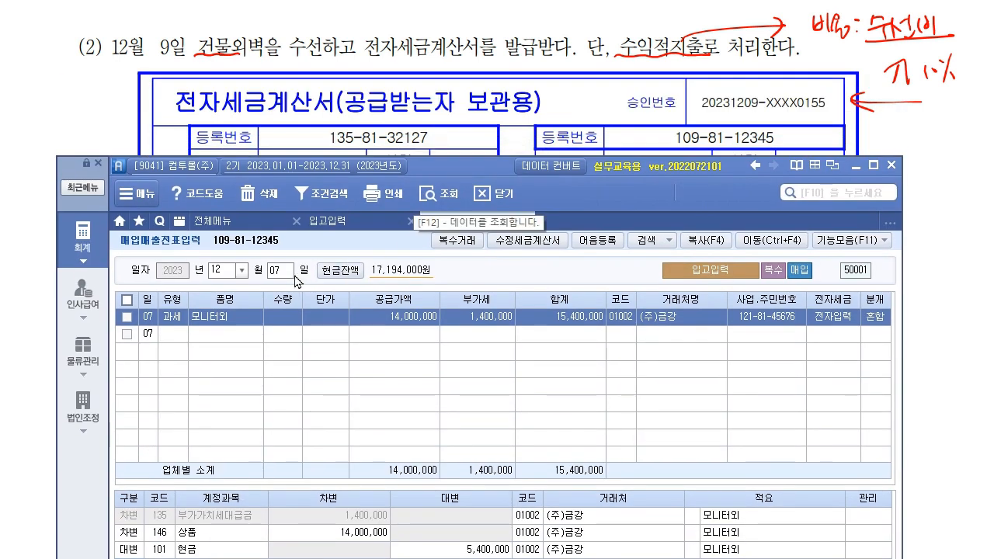
left_click(293, 275)
type("09")
key("Return")
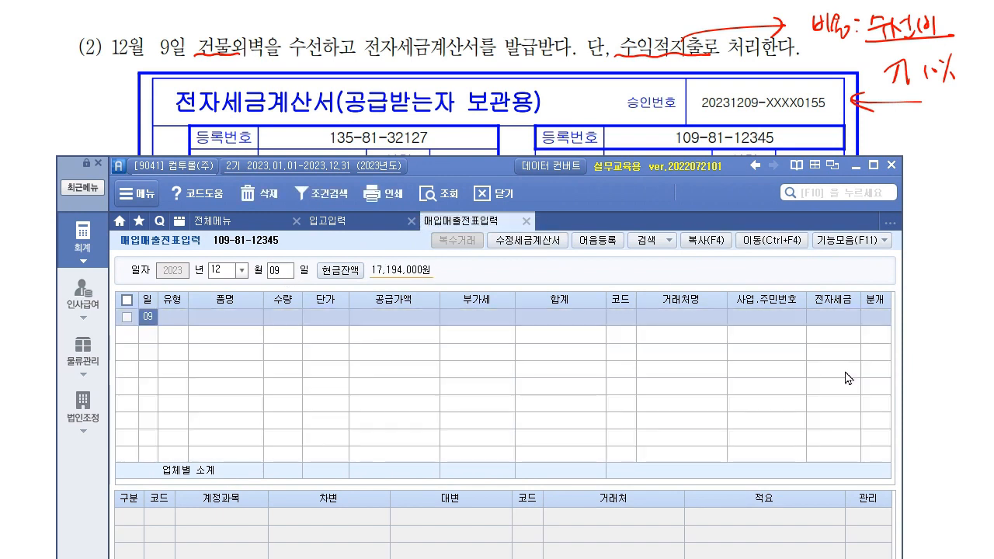
key("Return")
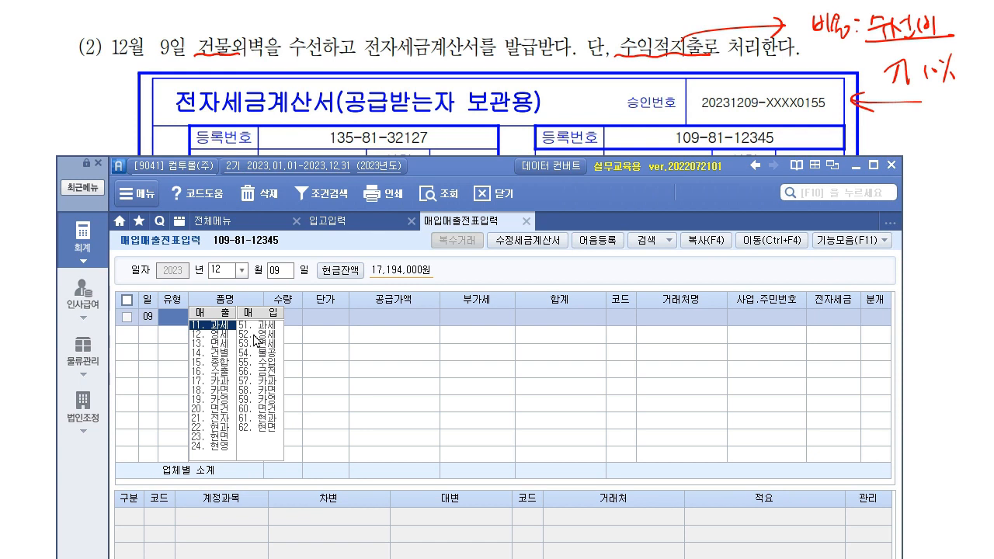
key("Return")
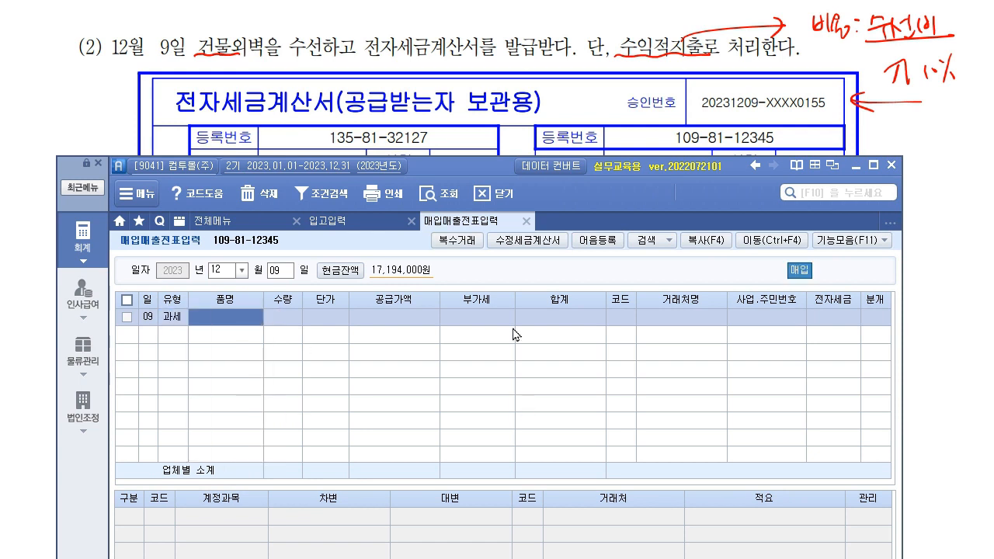
type("건")
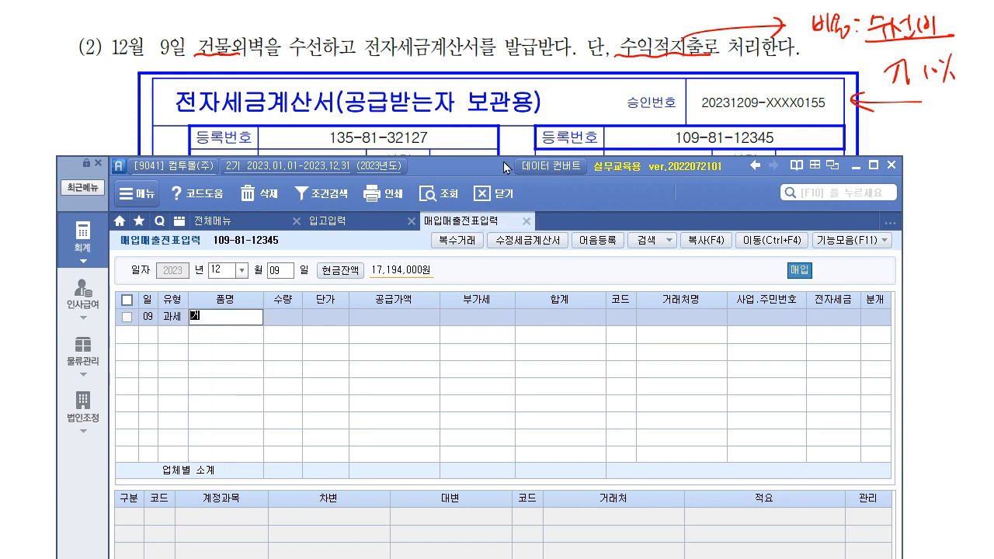
type("물외벽ㅂ")
type("수")
key("Return")
key("Return")
key("Return")
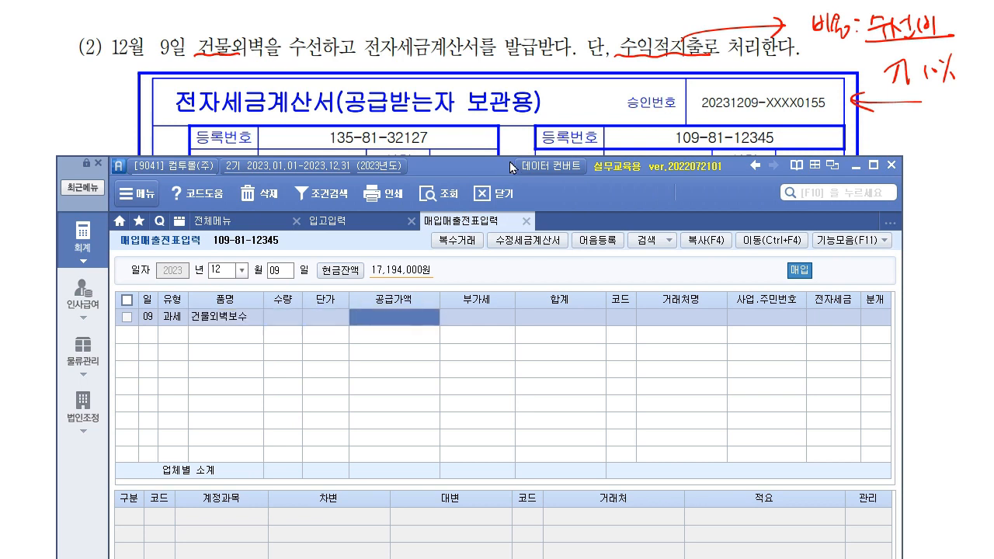
- Enter supply amount 3,000,000, supplier 상공(주), 전자입력, and journal type 3 혼합
left_click_drag(476, 167, 501, 356)
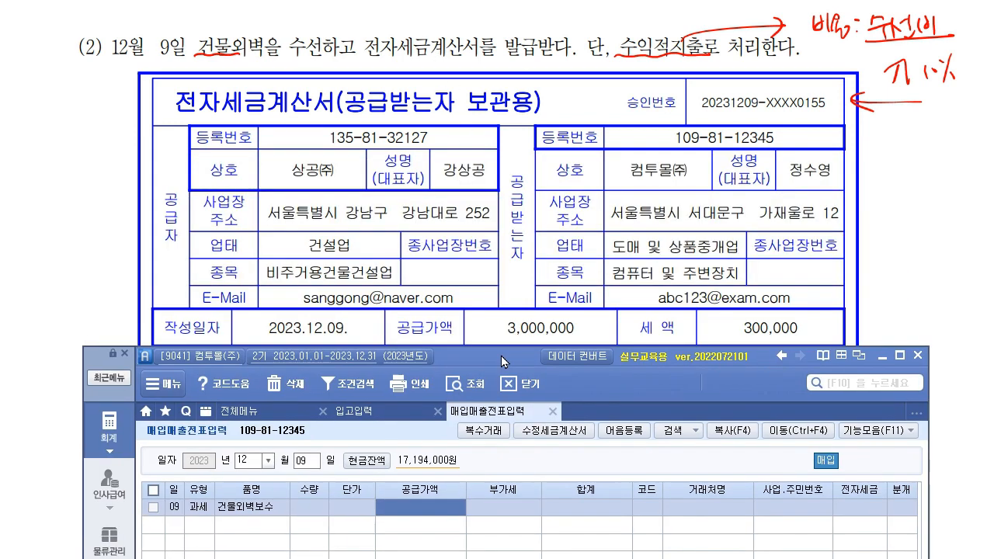
type("3000000")
key("Return")
key("Return")
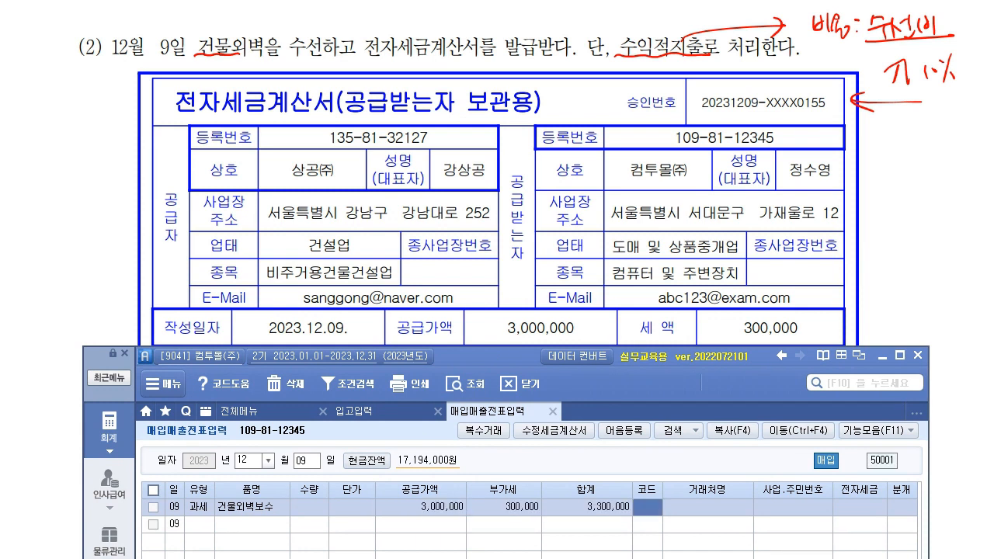
key("F2")
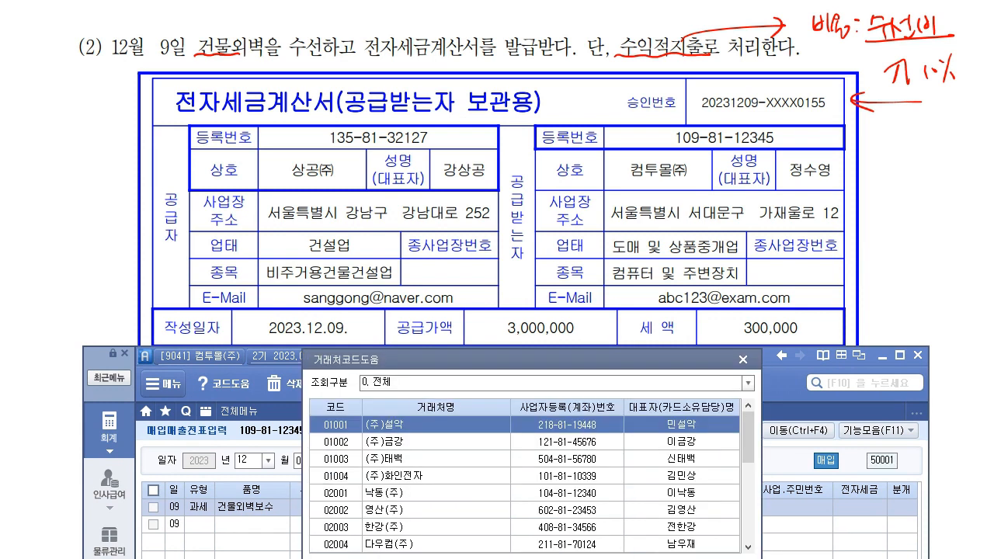
type("상공")
key("Return")
key("Return")
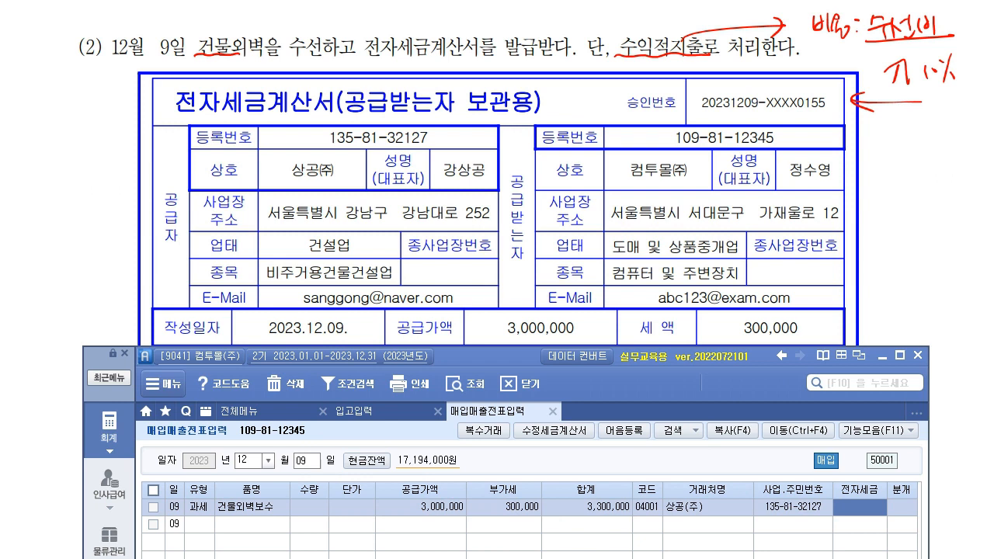
key("1")
key("Return")
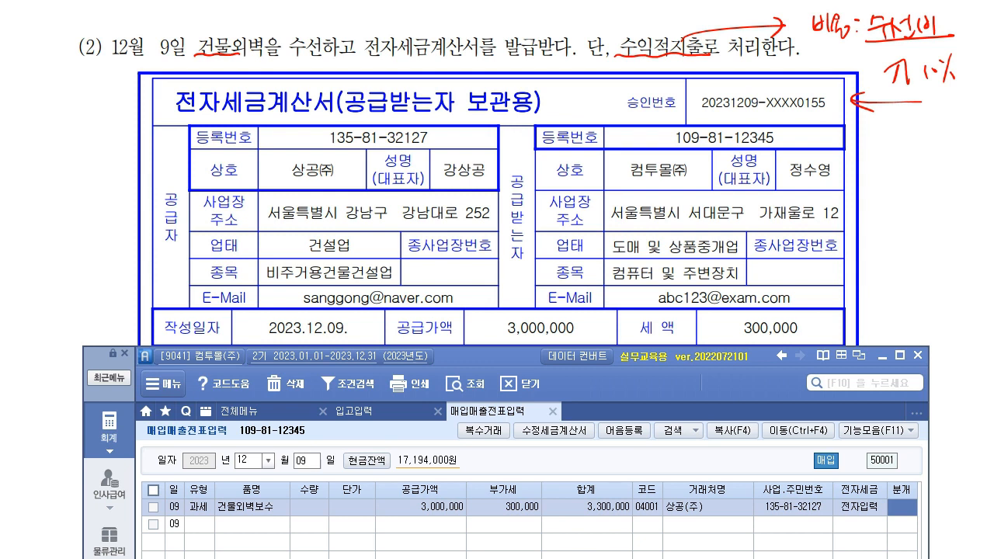
type("3")
key("Return")
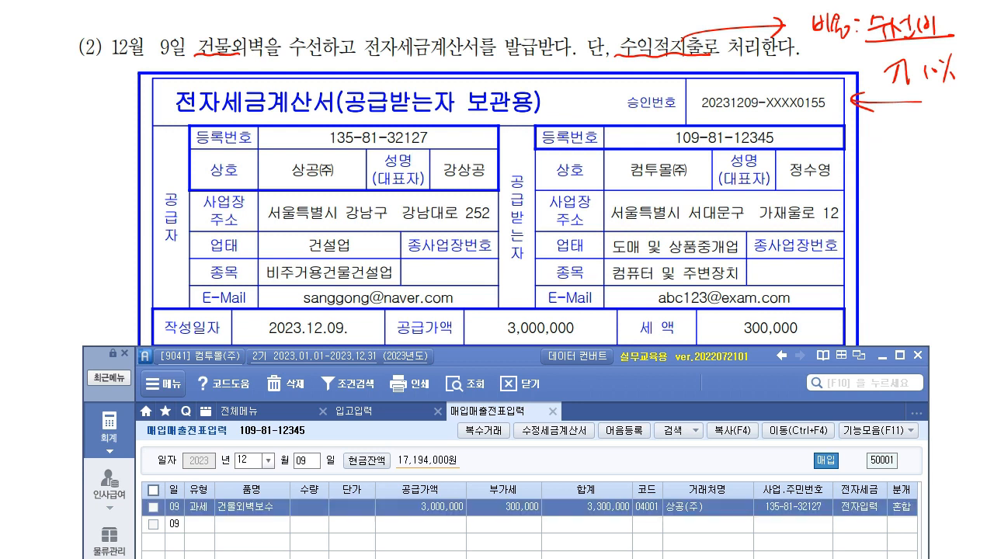
left_click_drag(492, 357, 492, 553)
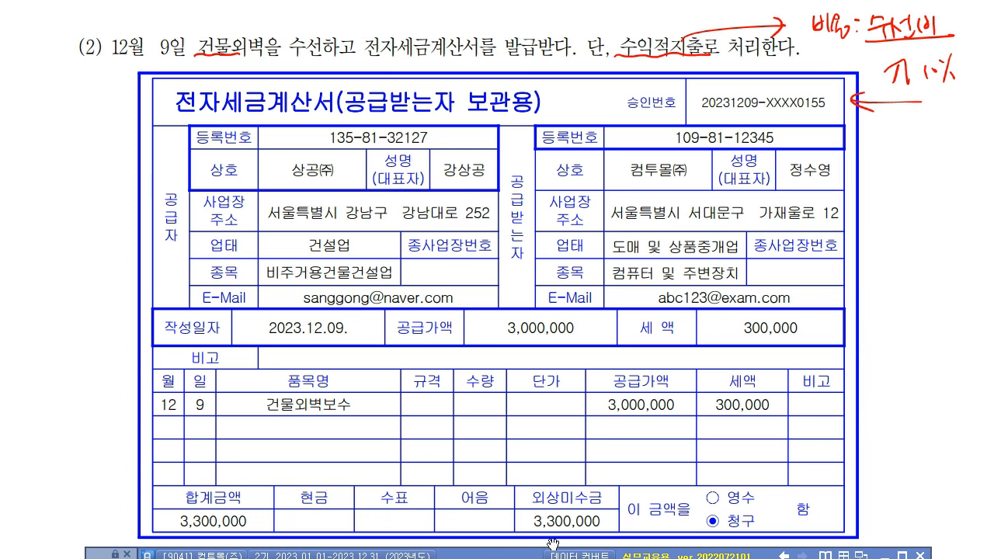
- Change the Dec 9 entry's journal type to 2 외상
left_click_drag(520, 556, 493, 1)
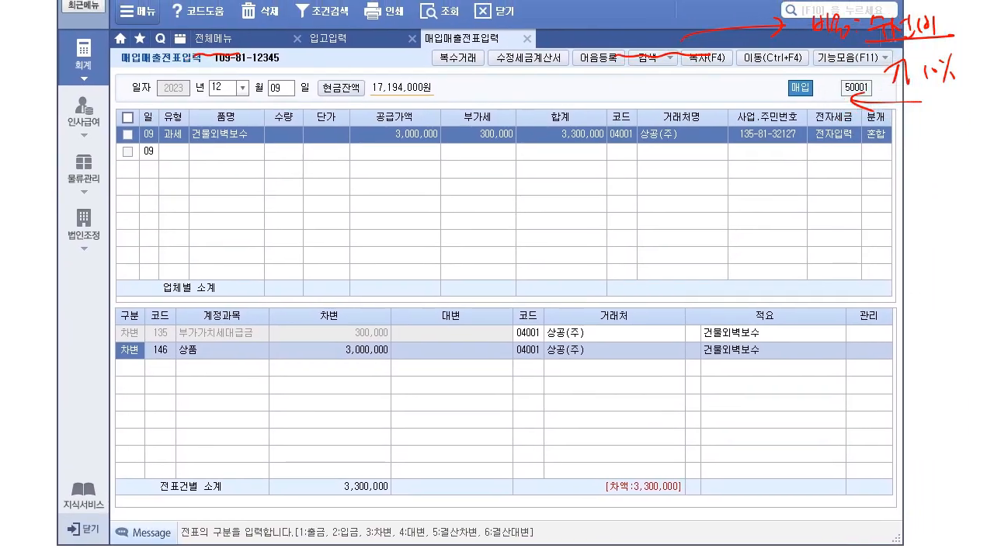
key("Escape")
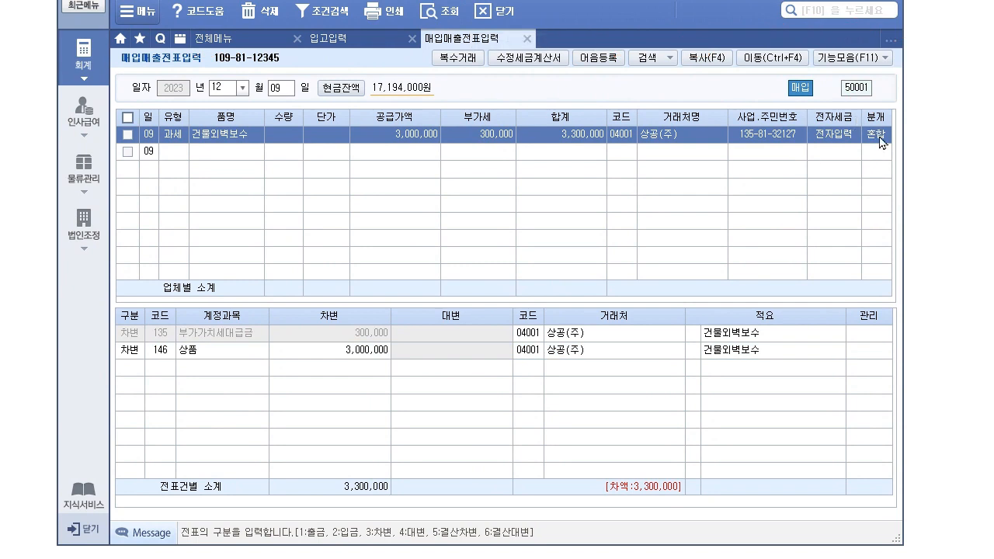
left_click(168, 355)
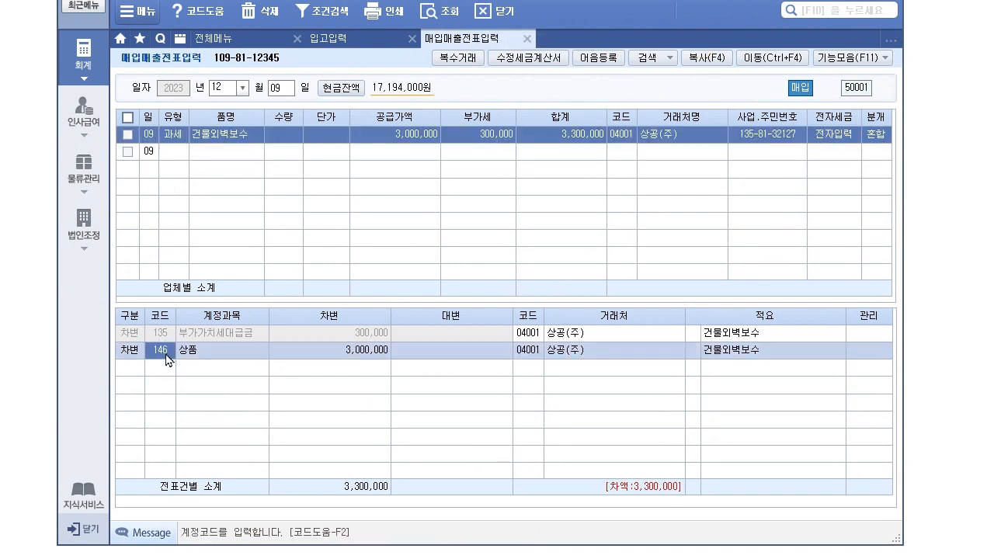
left_click(887, 137)
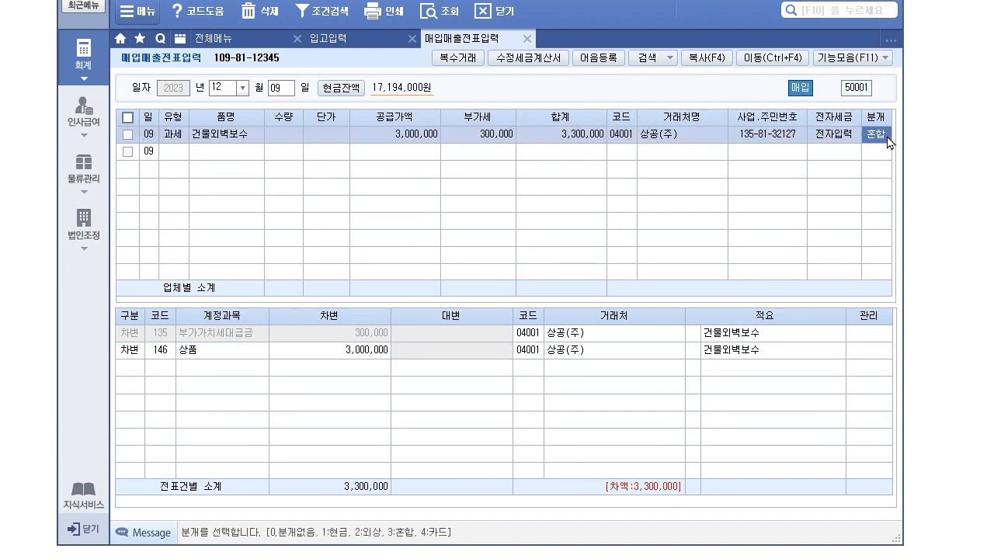
type("2")
key("Return")
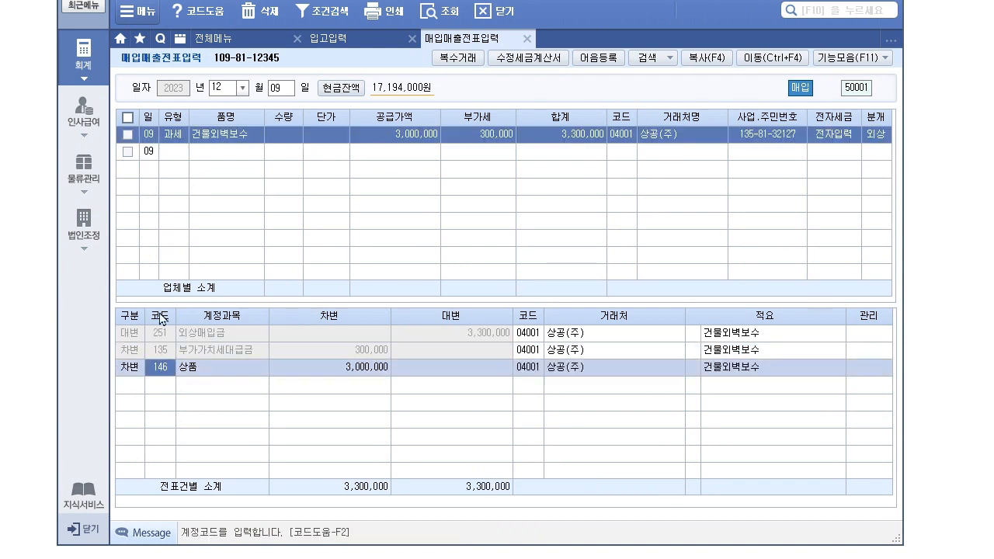
- Review the 외상 journal's 251 외상매입금 credit and 146 상품 debit lines
left_click(159, 335)
left_click(162, 339)
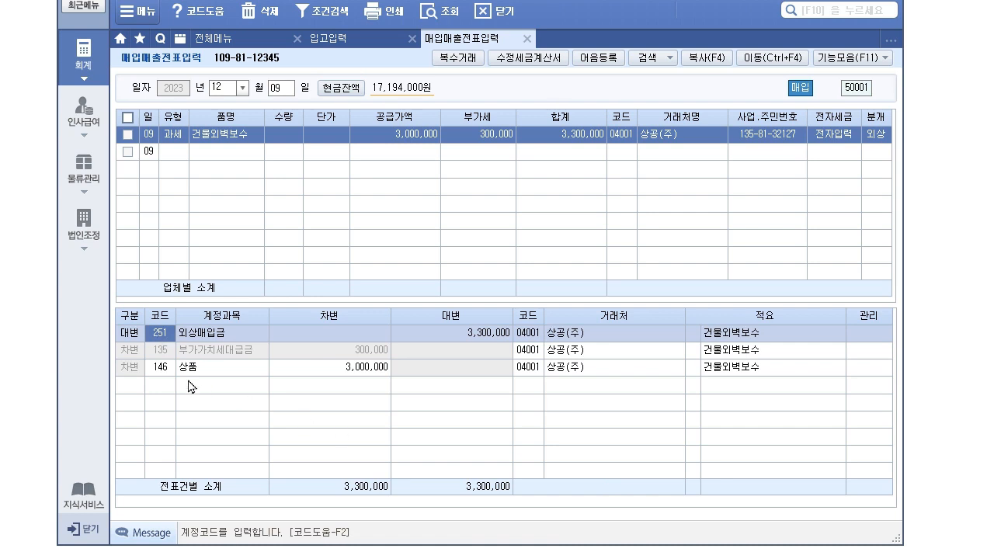
left_click(165, 376)
left_click(171, 341)
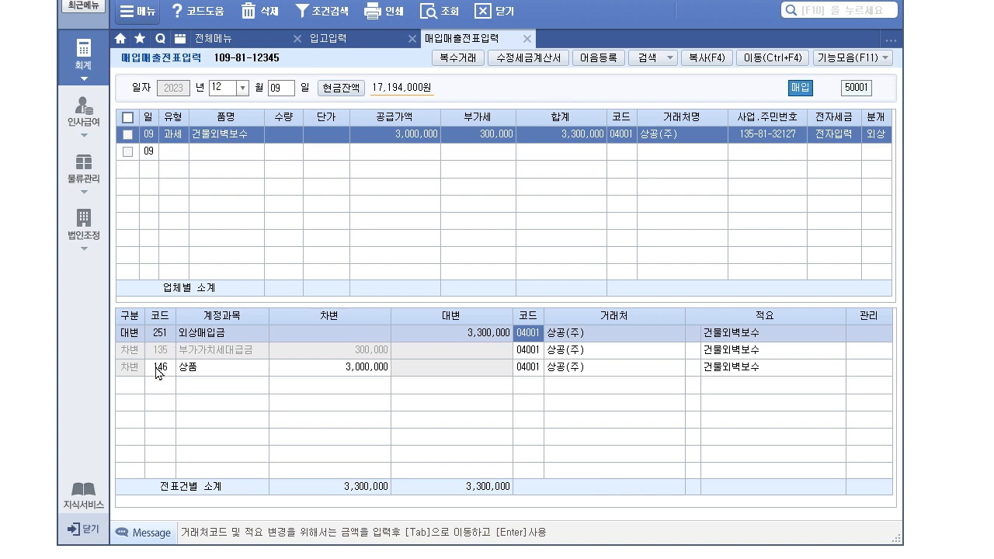
left_click(160, 370)
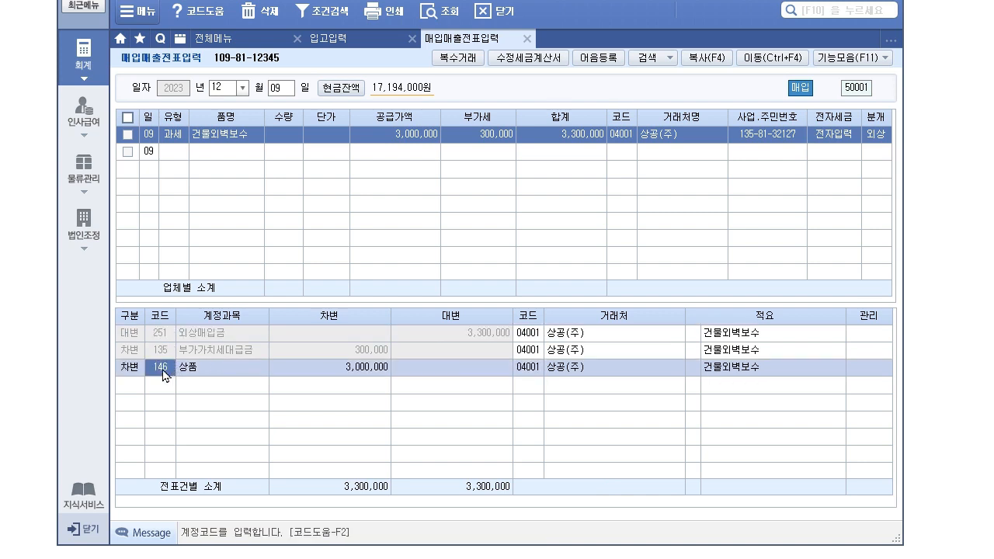
left_click(161, 342)
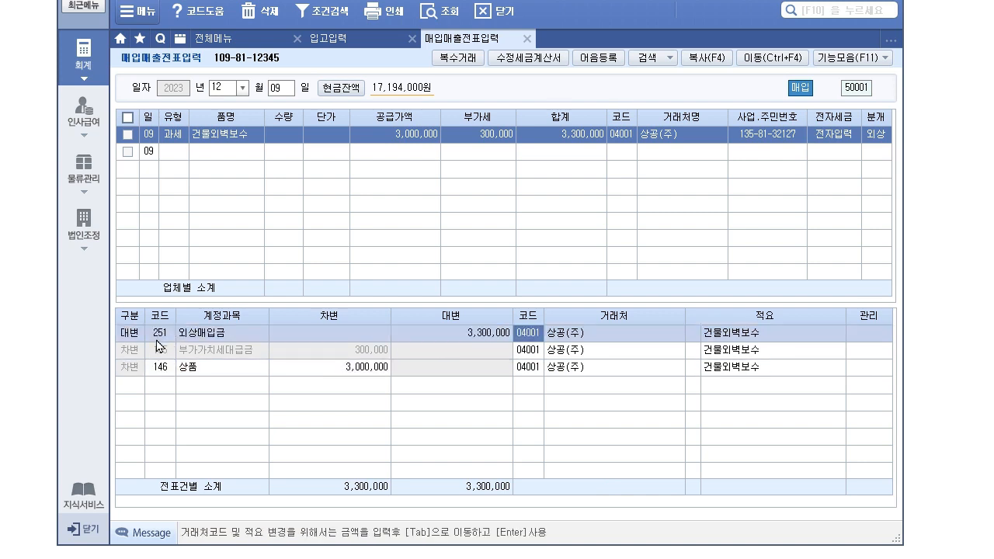
left_click(884, 138)
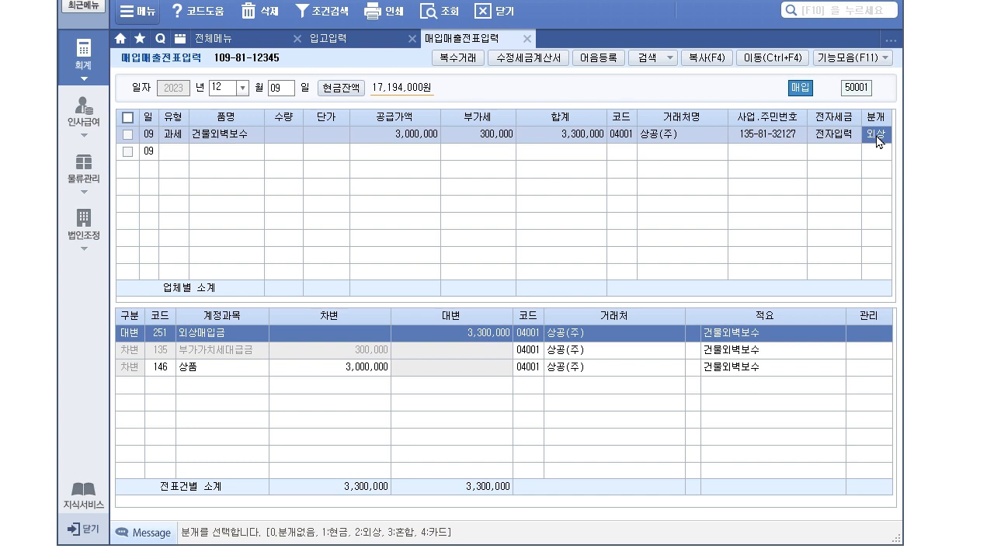
- Switch the journal to 3 혼합 and change the debit account to 820 수선비
type("3")
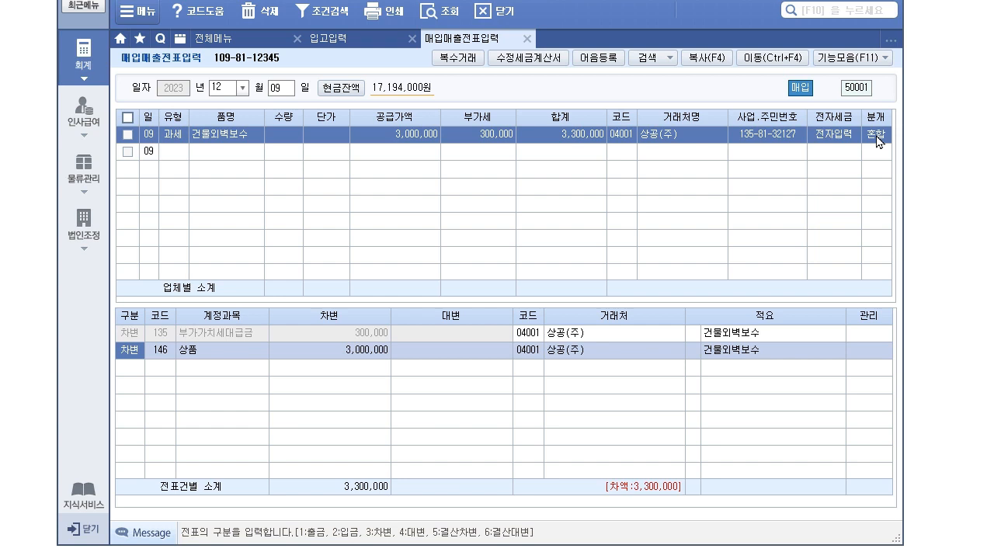
key("Return")
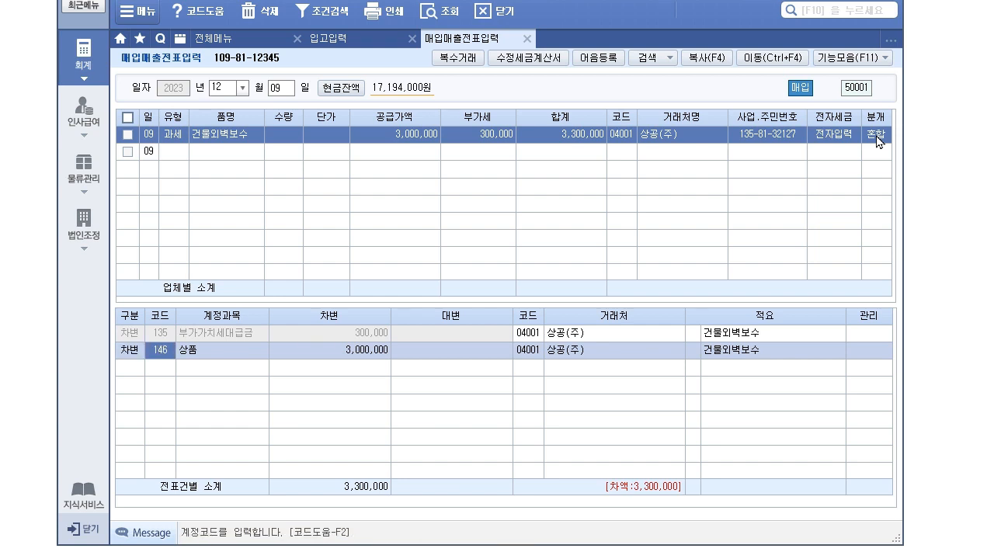
key("F2")
type("순서")
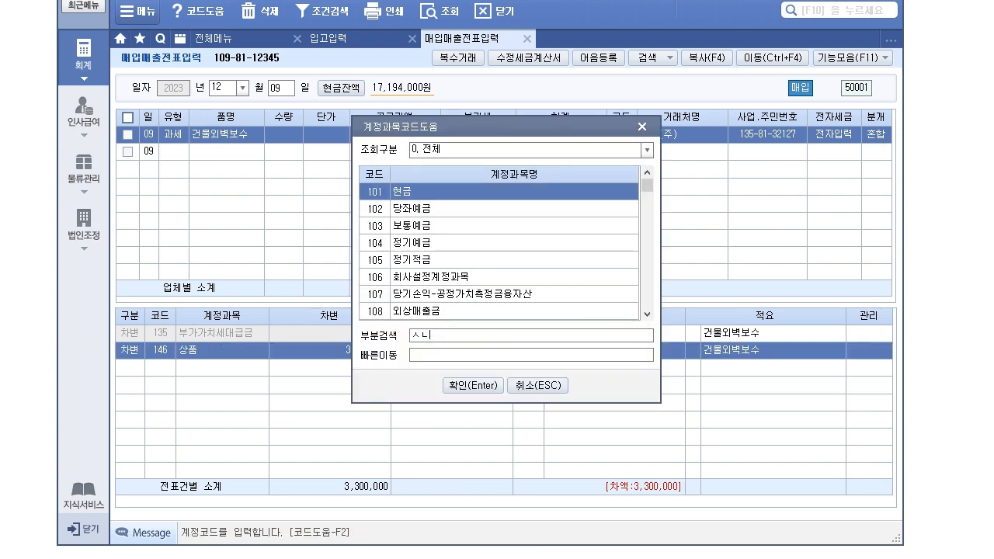
type("수선")
key("Return")
key("Down")
key("Down")
key("Down")
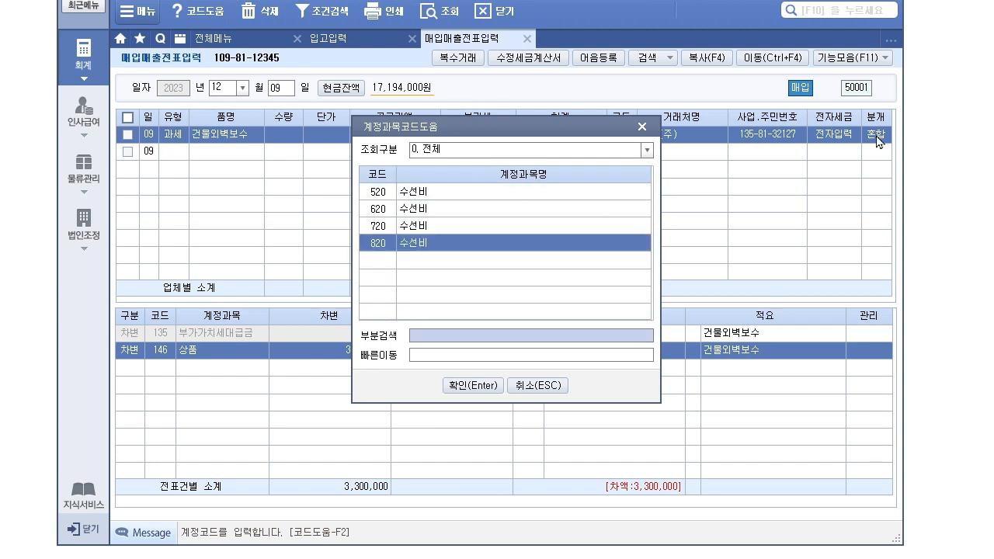
key("Return")
- Add a credit line to 253 미지급금 for 3,300,000
type("4")
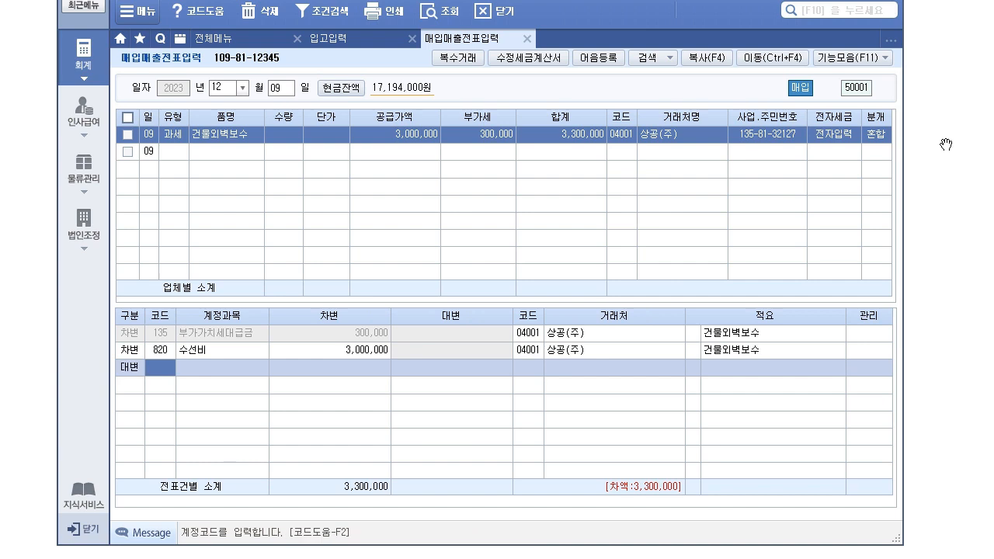
type("253")
key("Return")
type("3,300,000")
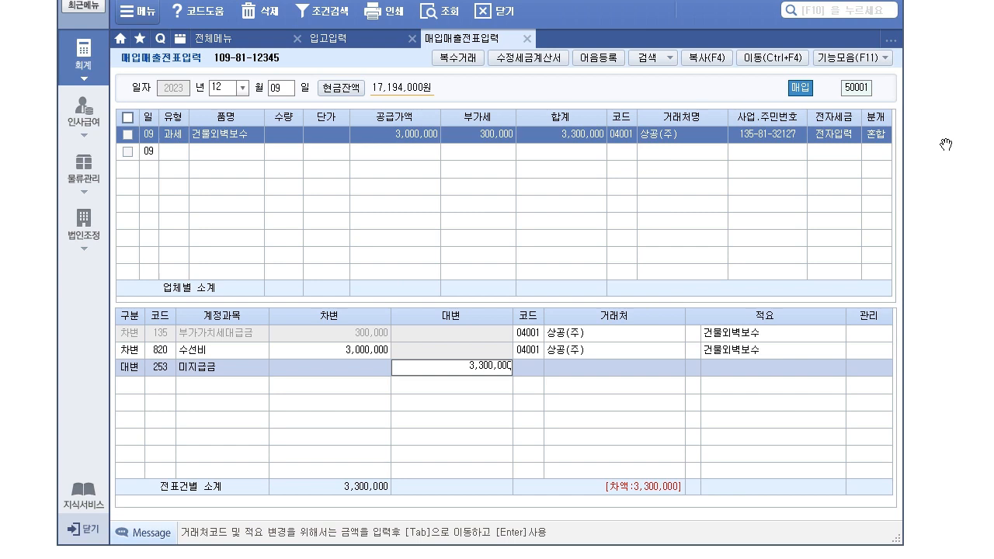
key("Return")
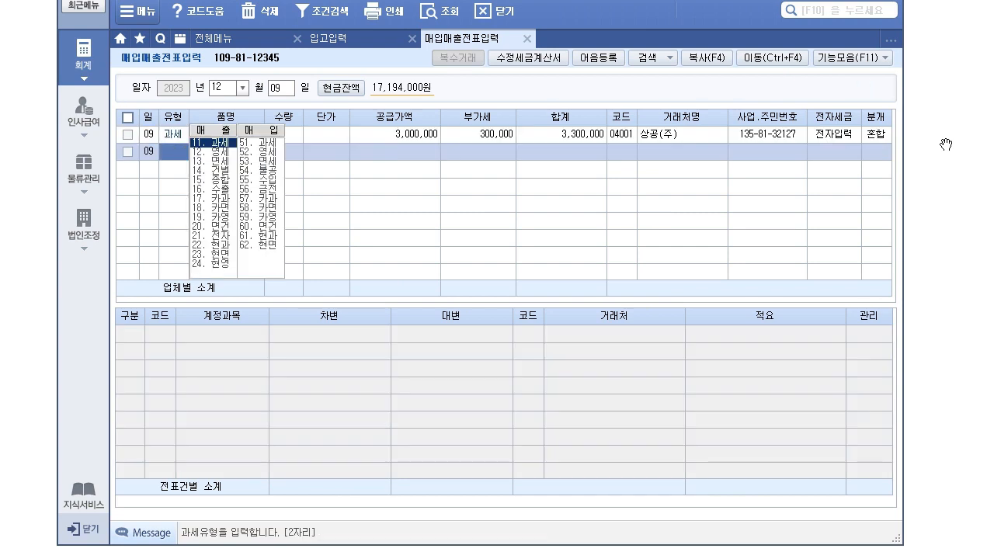
left_click(888, 137)
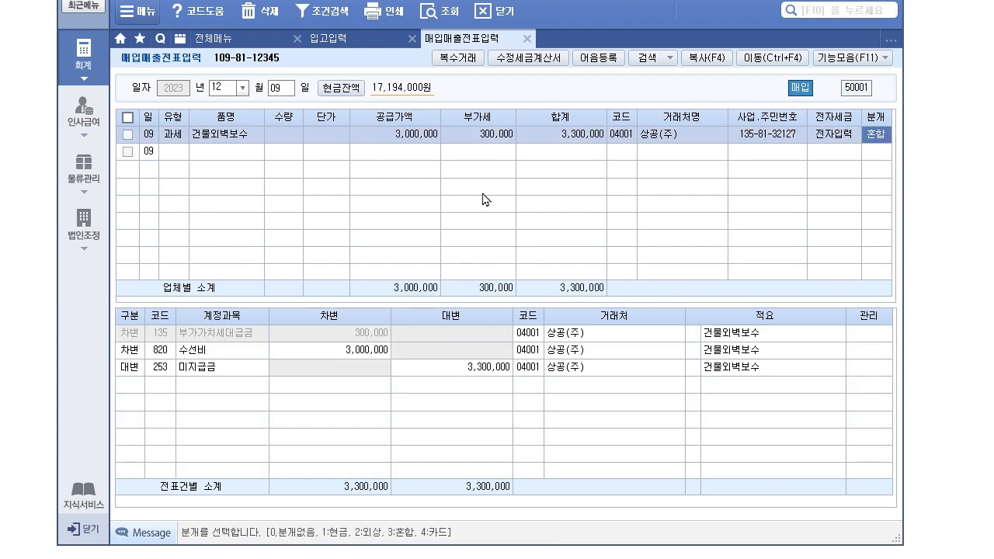
- Move sPLUS aside and scroll the exam sheet to problem (3)'s Dec 22 card receipt
left_click_drag(509, 1, 506, 546)
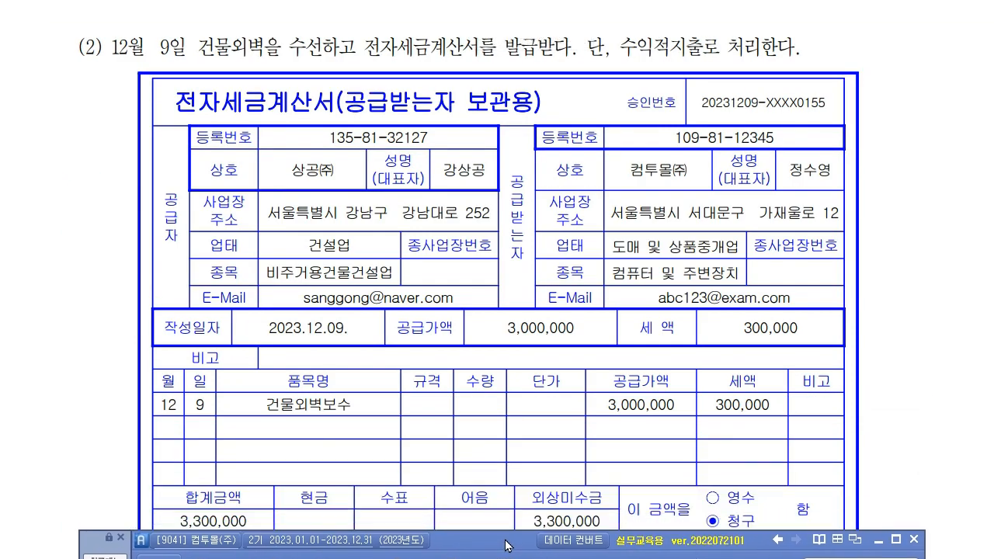
left_click_drag(578, 409, 584, 356)
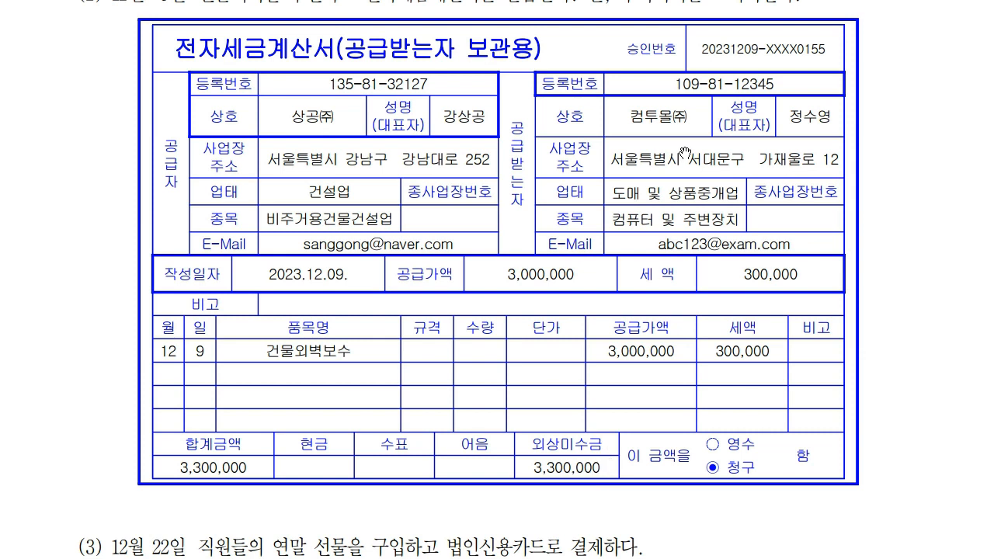
scroll(683, 155, "up", 1)
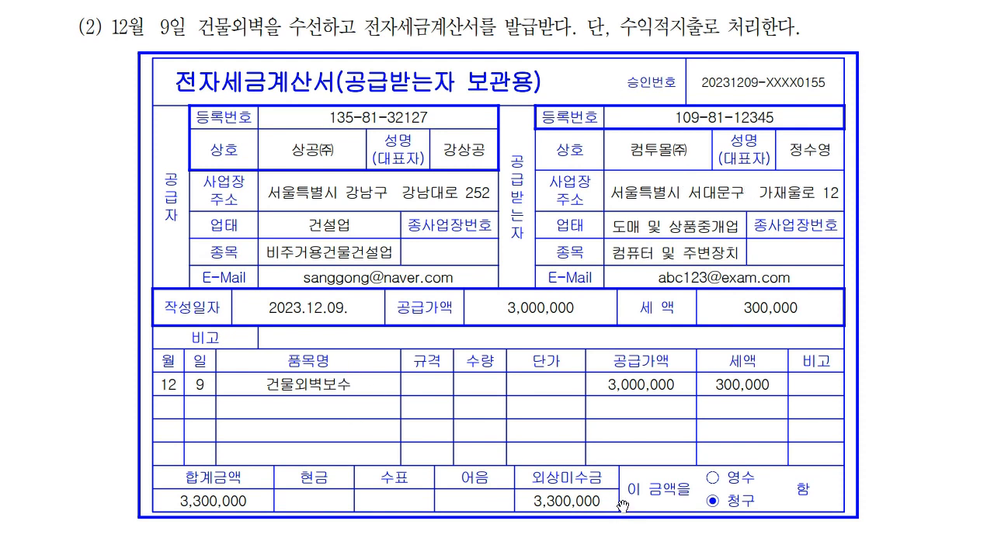
scroll(638, 417, "down", 5)
scroll(715, 400, "down", 2)
scroll(716, 400, "down", 10)
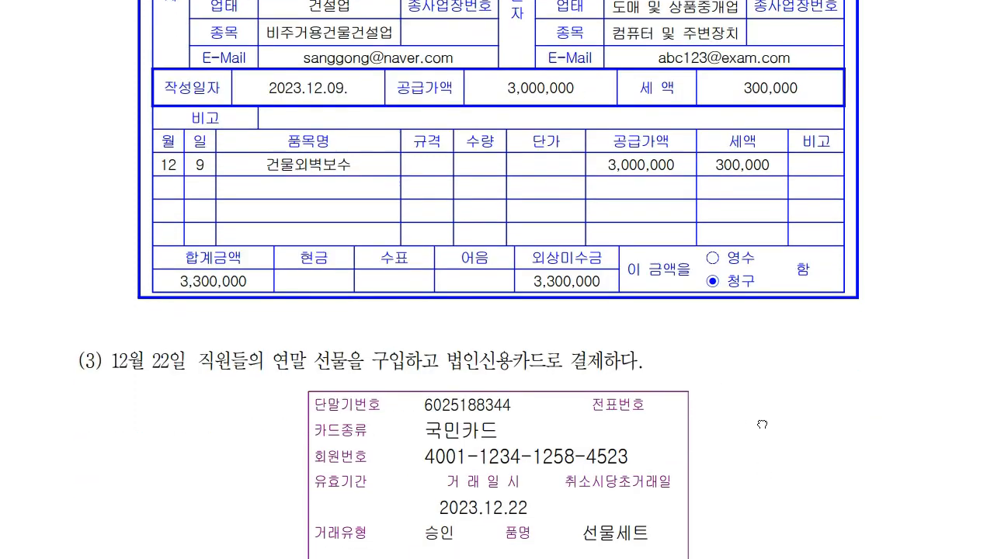
scroll(855, 299, "down", 1)
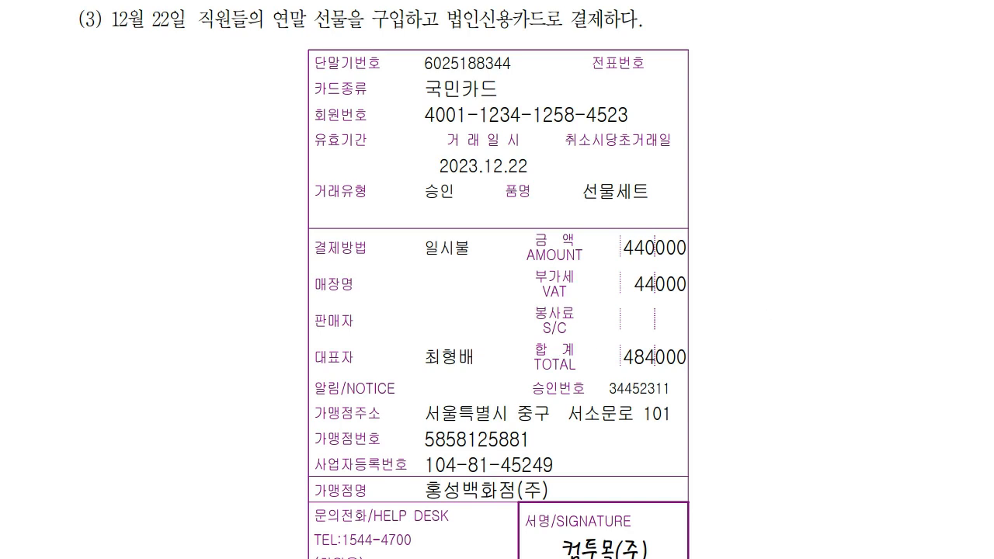
- Mark 선물세트 and the receipt amounts, and strike through 국민카드
left_click_drag(584, 201, 654, 201)
mouse_move(695, 243)
left_mouse_down()
mouse_move(721, 254)
mouse_move(707, 295)
mouse_move(731, 295)
left_mouse_up()
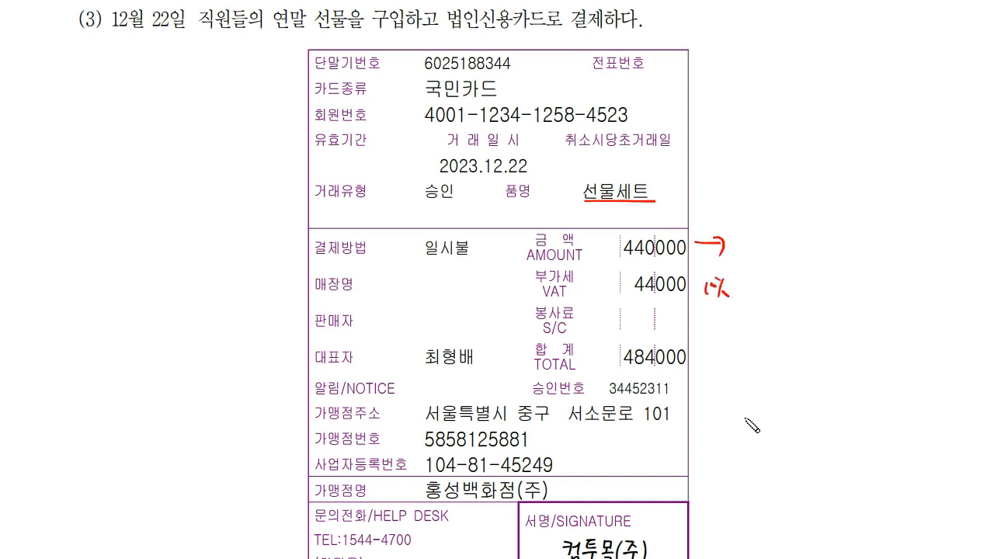
mouse_move(767, 22)
left_mouse_down()
mouse_move(768, 47)
mouse_move(817, 29)
mouse_move(831, 40)
left_mouse_up()
left_click(795, 48)
left_click_drag(850, 41, 846, 51)
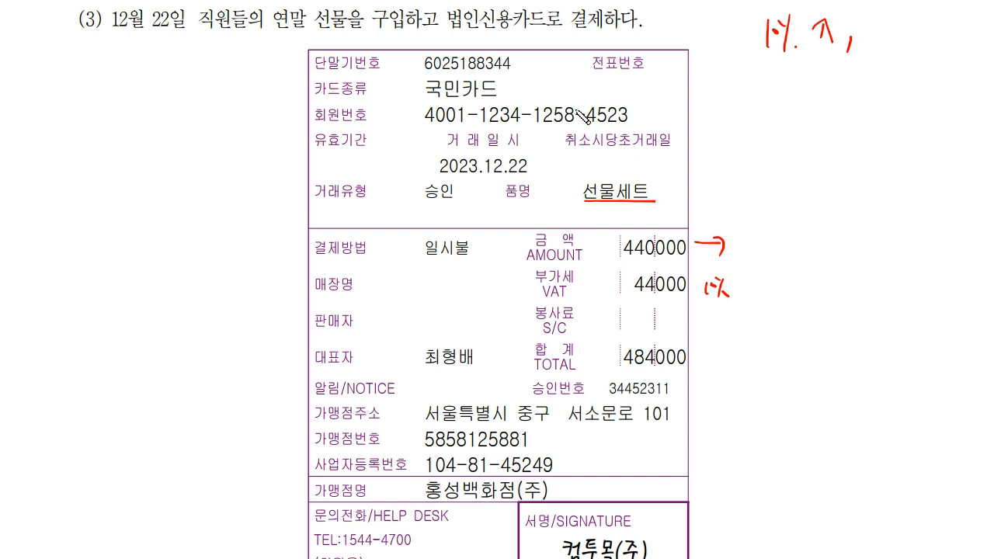
left_click_drag(425, 90, 494, 92)
- Finish and underline the A/C note, erase the receipt marks, and restore sPLUS
mouse_move(870, 23)
left_mouse_down()
mouse_move(859, 45)
mouse_move(907, 37)
left_mouse_up()
left_click_drag(766, 47, 917, 48)
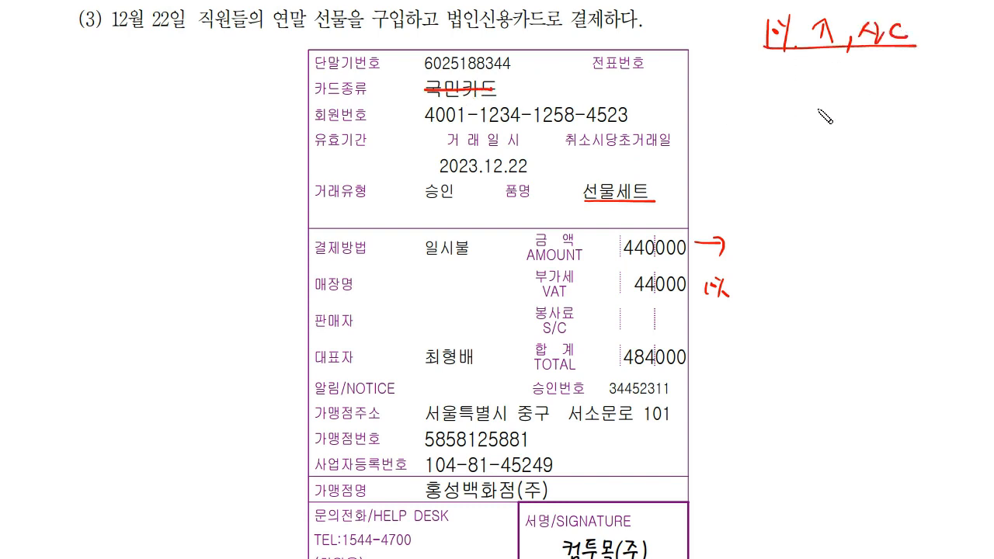
left_click_drag(666, 13, 687, 39)
mouse_move(772, 343)
left_mouse_down()
mouse_move(725, 218)
mouse_move(728, 304)
mouse_move(721, 282)
mouse_move(626, 195)
mouse_move(439, 87)
left_mouse_up()
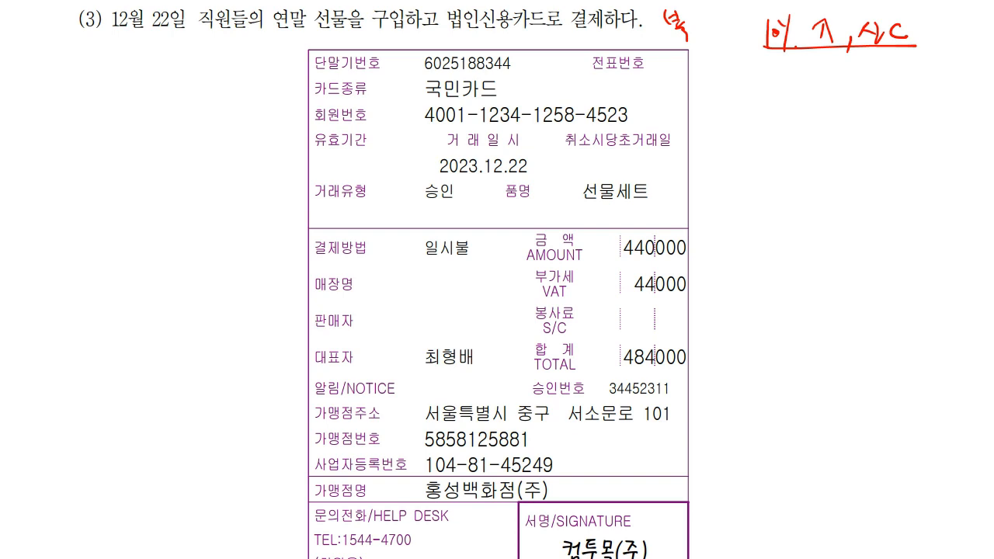
left_click_drag(473, 553, 470, 261)
- Start a Dec 22 카과 card purchase charged to 국민카드
left_click(284, 368)
type("22")
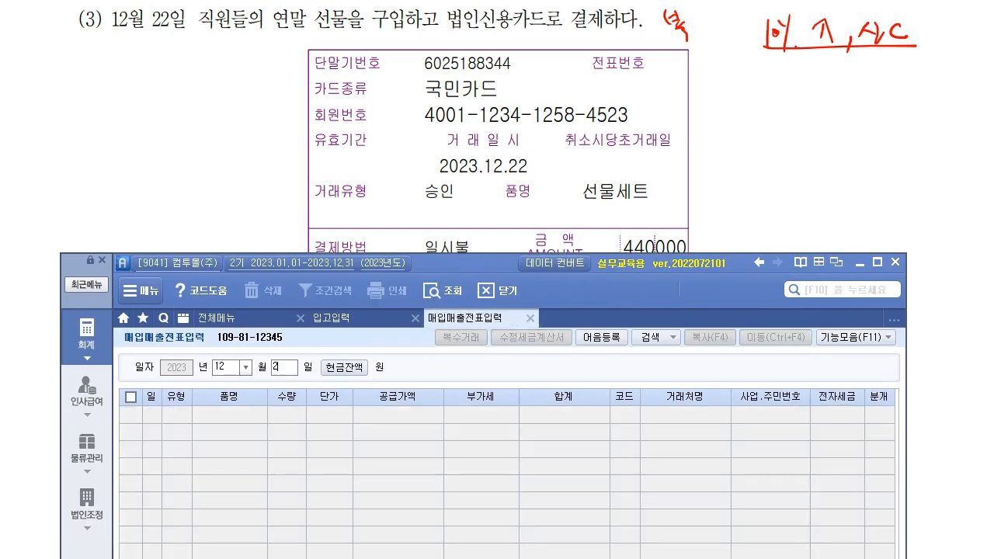
key("Return")
key("Return")
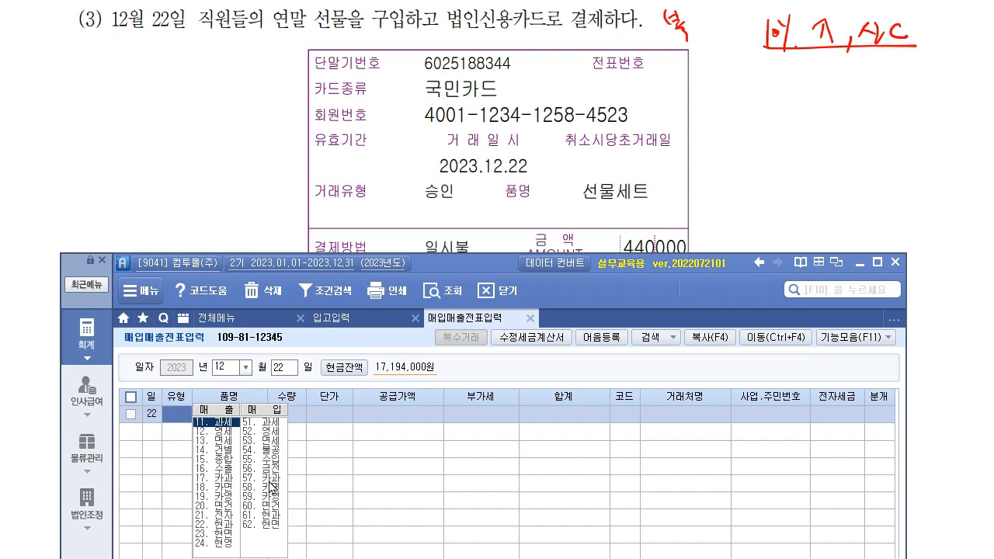
left_click(273, 481)
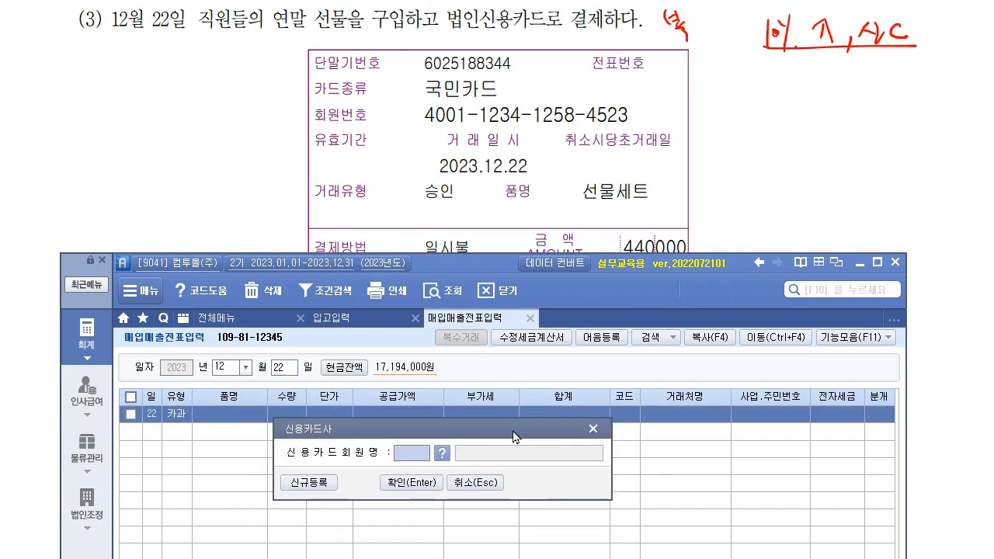
key("F2")
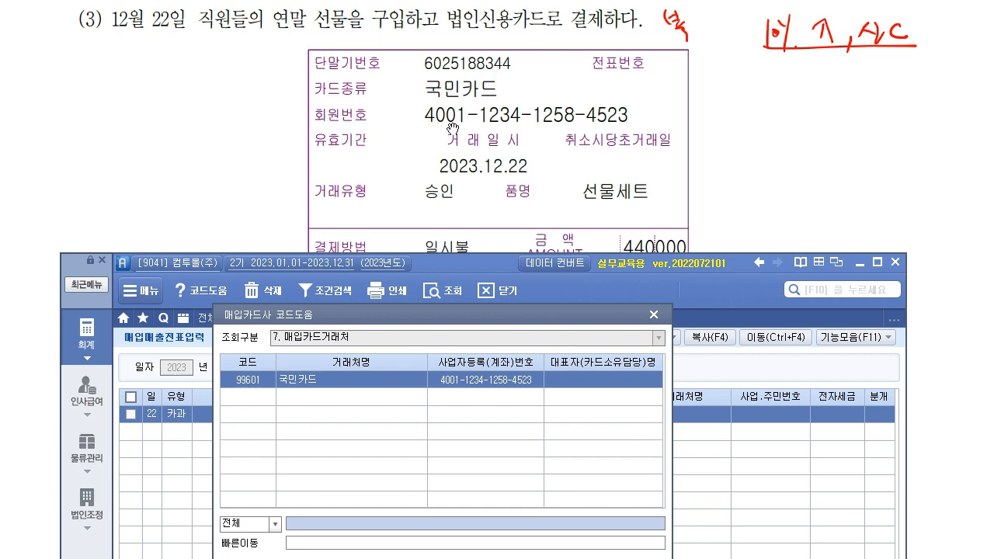
double_click(469, 384)
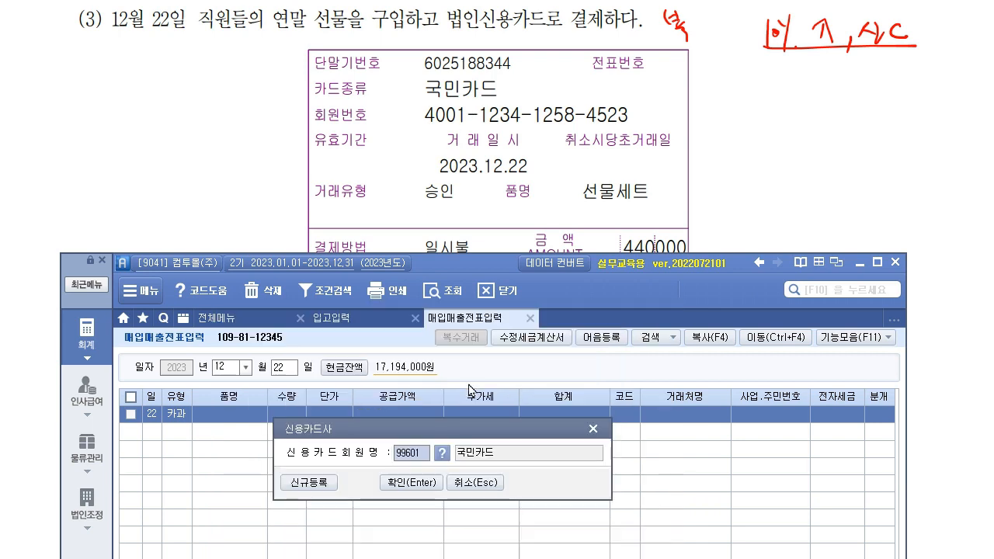
key("Return")
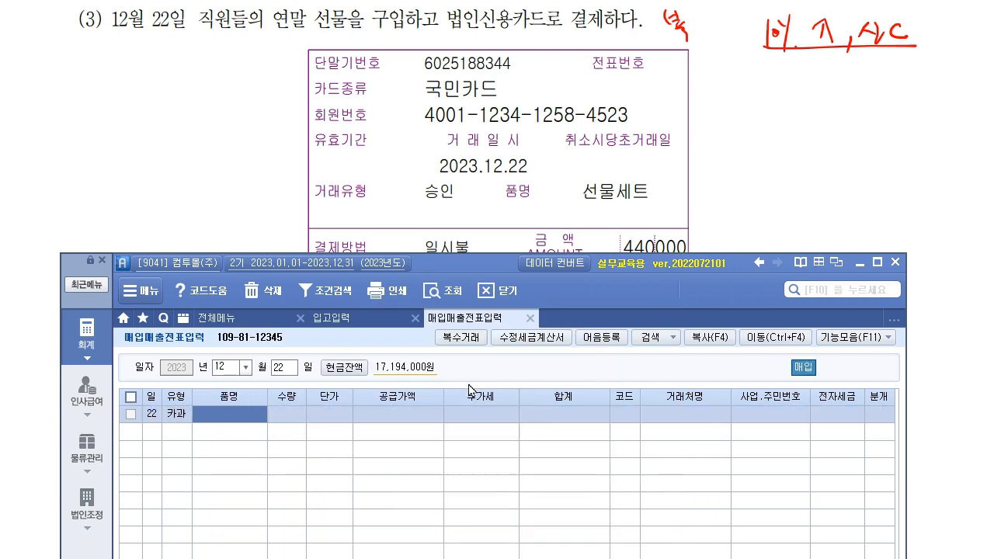
- Enter item name 선물 and move to the gift row's supply amount
type("선물")
key("Return")
key("Return")
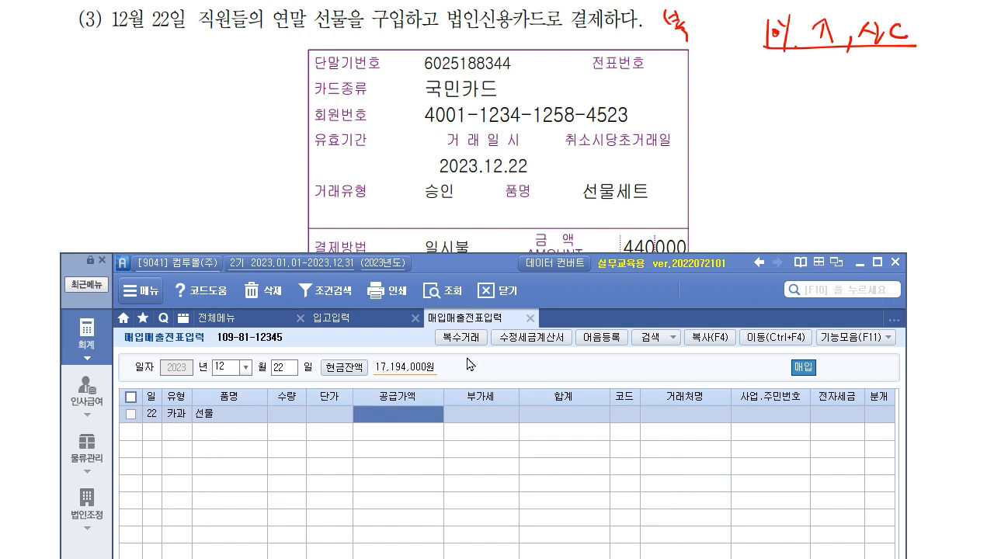
left_click(255, 419)
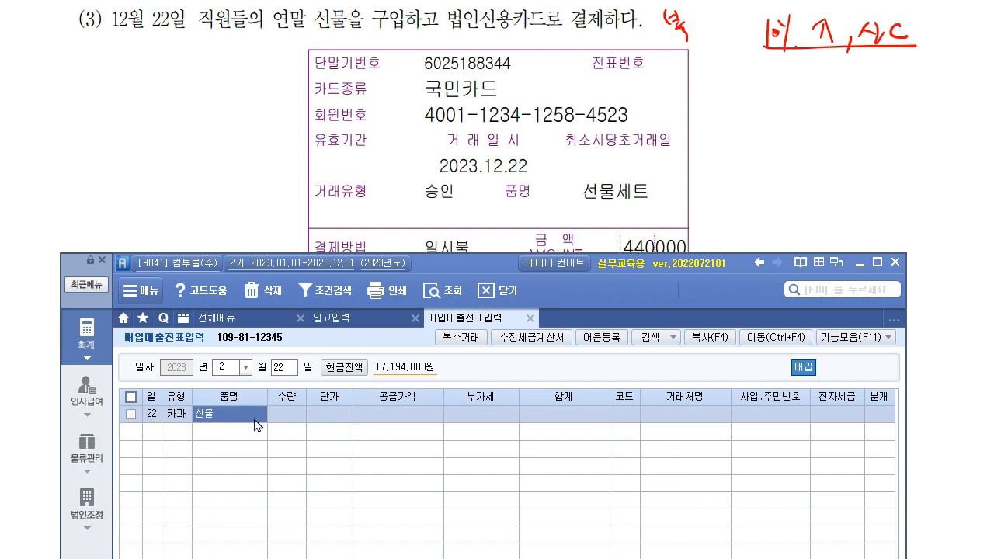
left_click(372, 414)
left_click_drag(478, 277, 490, 389)
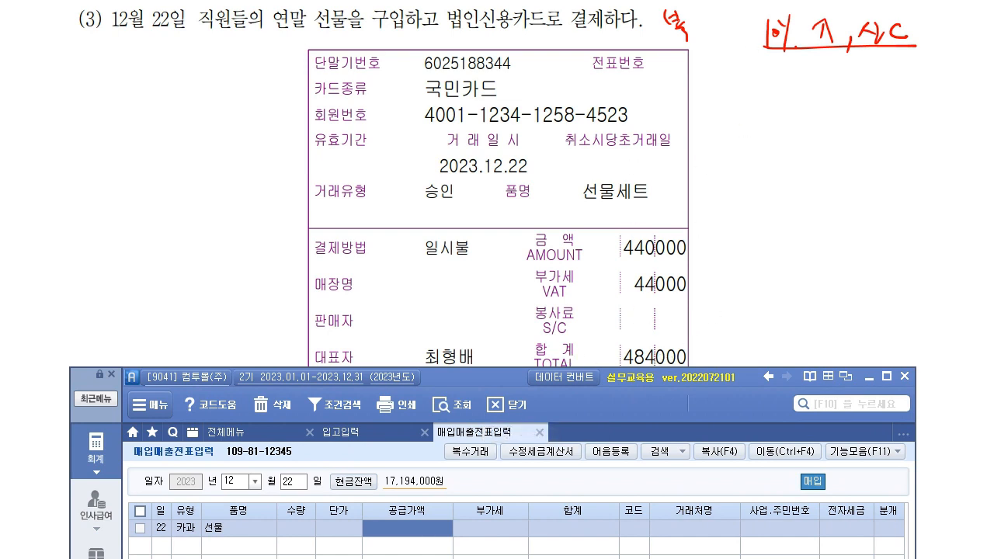
- Enter the 484,000 total so it splits into 440,000 supply and 44,000 VAT
type("484,000")
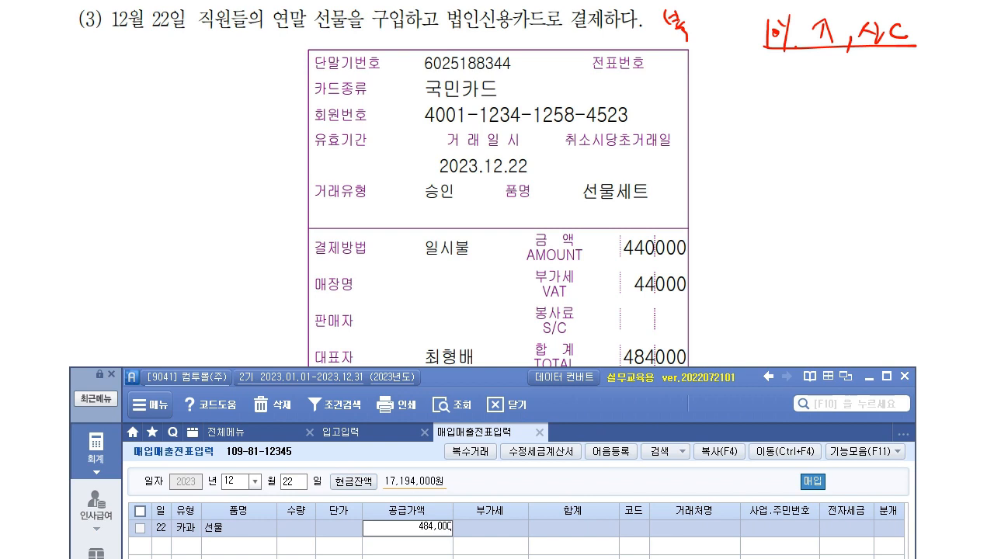
key("Return")
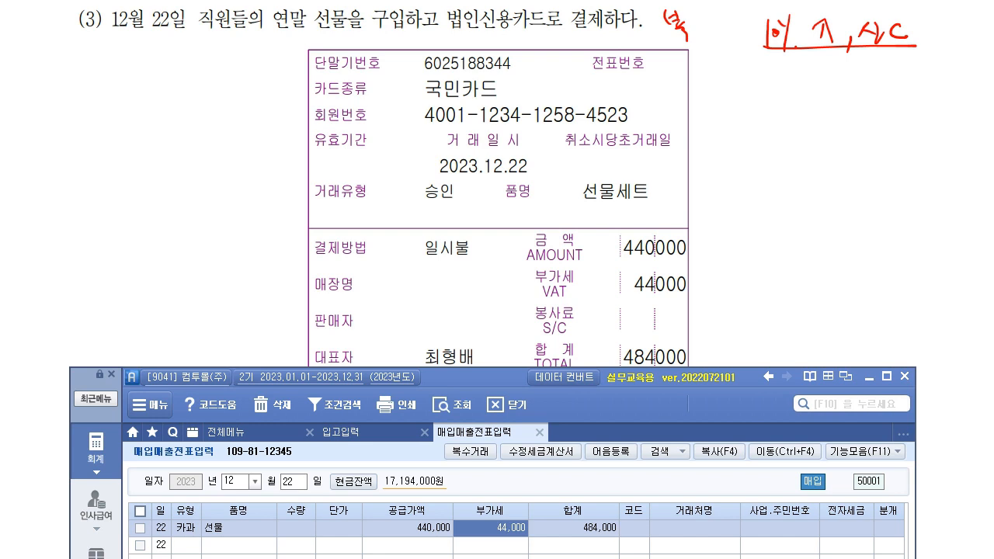
key("Return")
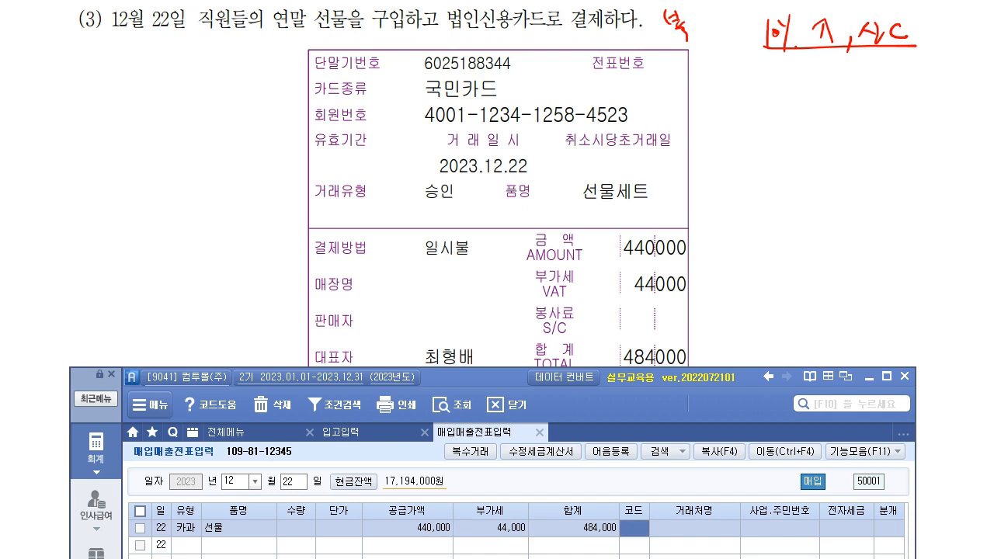
- Set the row's supplier to 04002 홍성백화점(주) using the 홍성 code search
left_click_drag(456, 376, 429, 527)
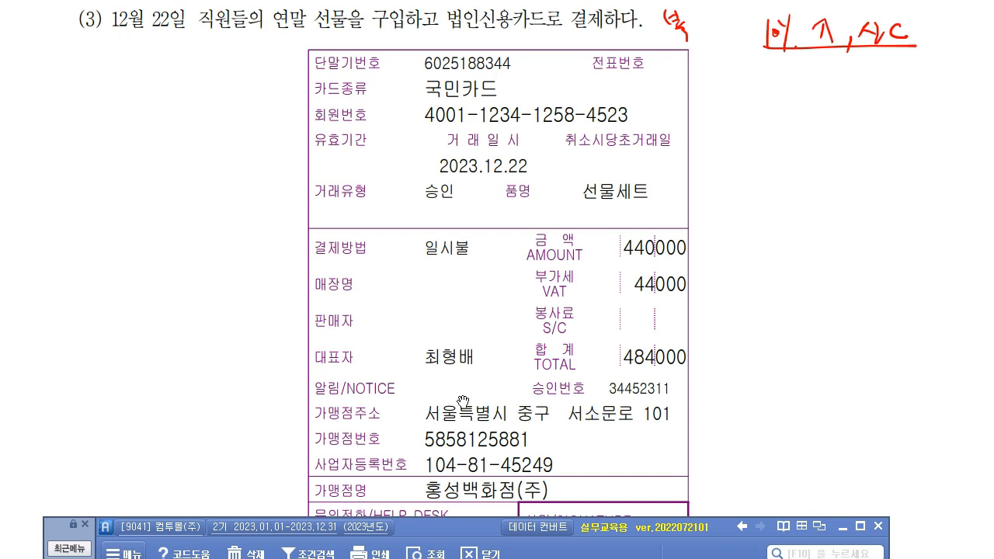
left_click_drag(457, 530, 459, 220)
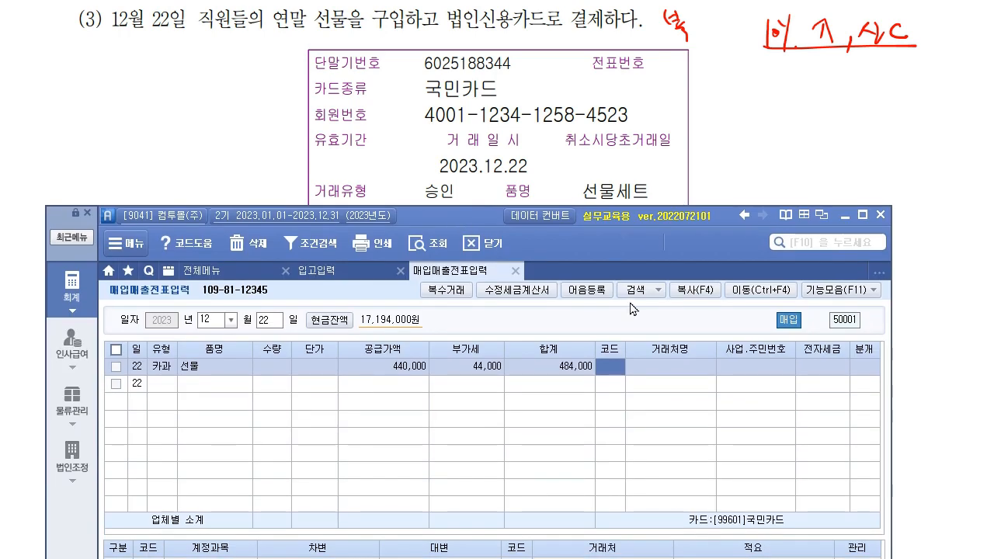
key("F2")
type("홍성")
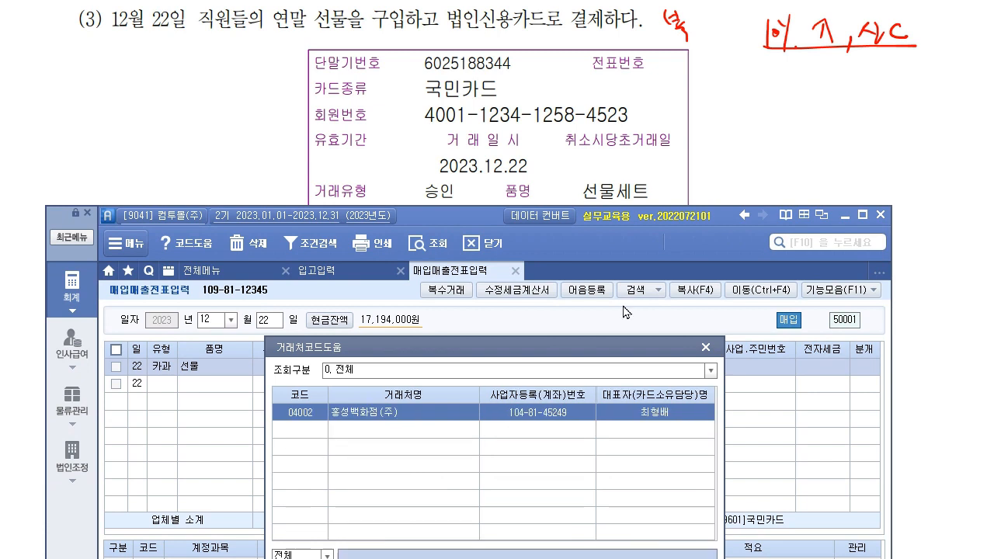
key("Return")
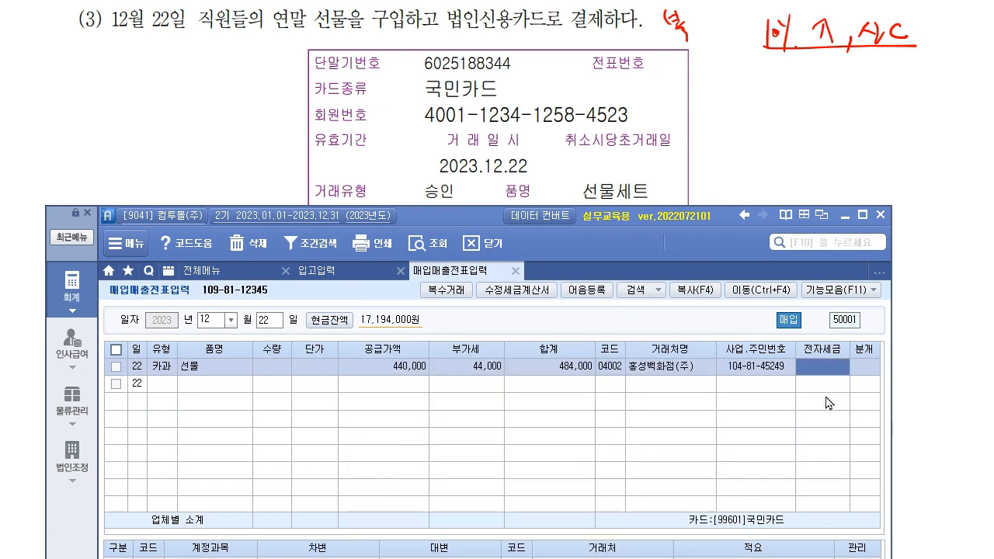
mouse_move(431, 229)
left_mouse_down()
mouse_move(459, 184)
mouse_move(439, 2)
left_mouse_up()
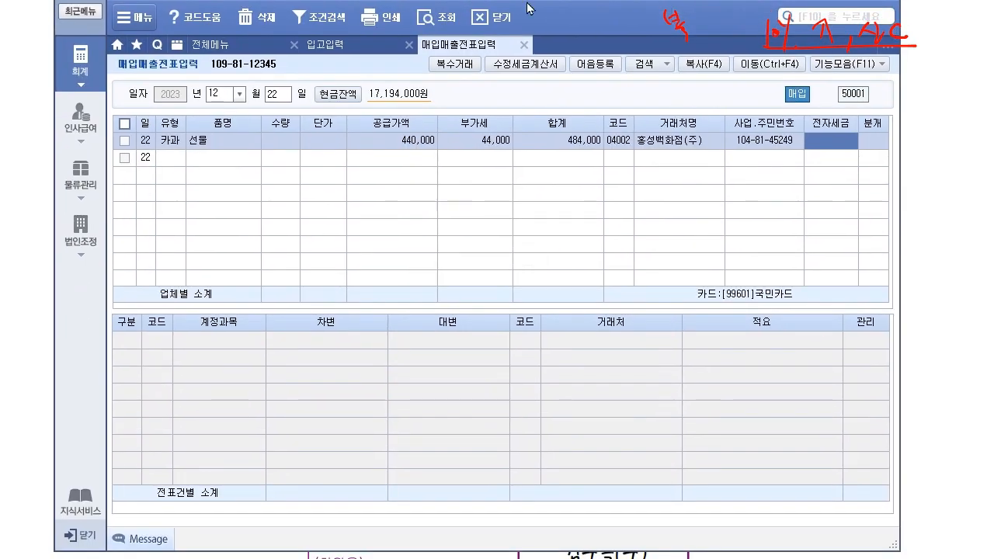
- Journalize the 선물 row as a card payment, crediting 미지급금 484,000 to 국민카드
left_click(873, 148)
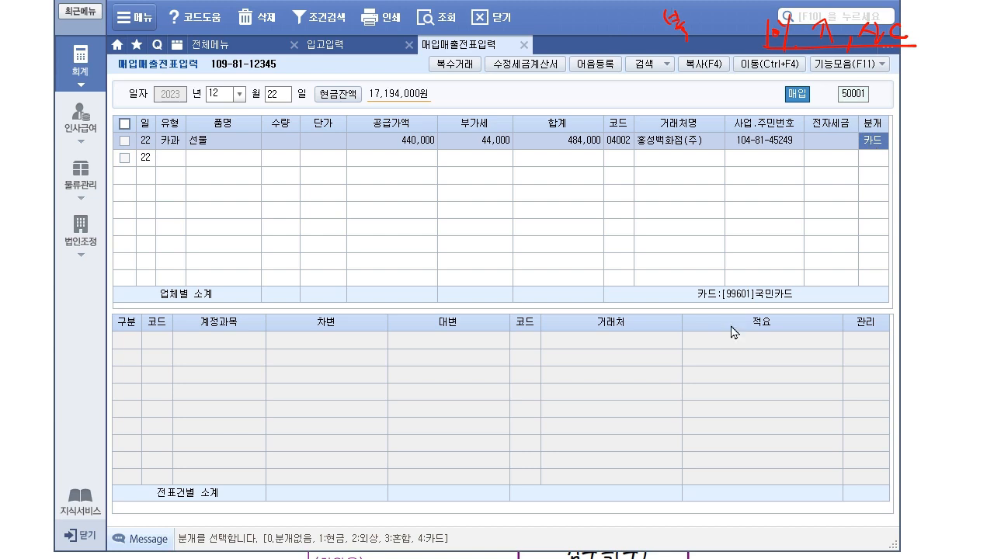
left_click(775, 149)
left_click(870, 142)
key("Return")
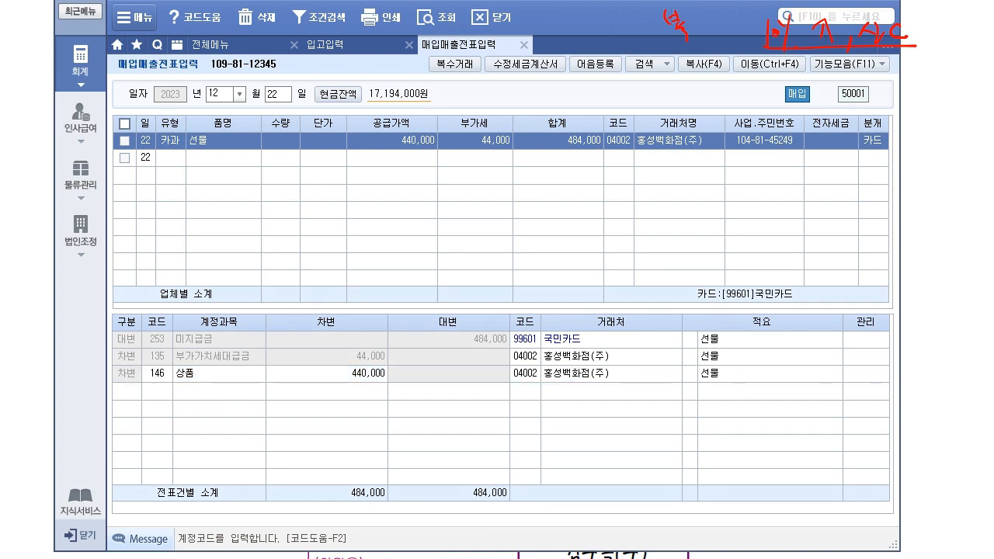
- Mark up the generated journal lines with the pen, then clear the marks
mouse_move(896, 151)
left_mouse_down()
mouse_move(824, 195)
mouse_move(206, 308)
mouse_move(173, 318)
mouse_move(171, 334)
mouse_move(145, 350)
left_mouse_up()
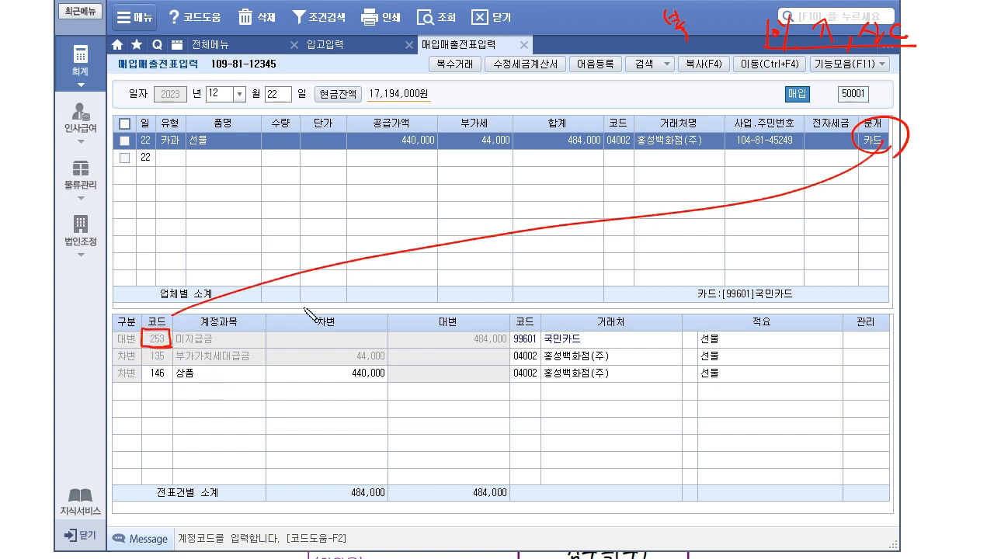
left_click_drag(170, 347, 222, 347)
left_click_drag(208, 142, 225, 164)
left_click_drag(145, 380, 219, 379)
left_click_drag(145, 381, 219, 379)
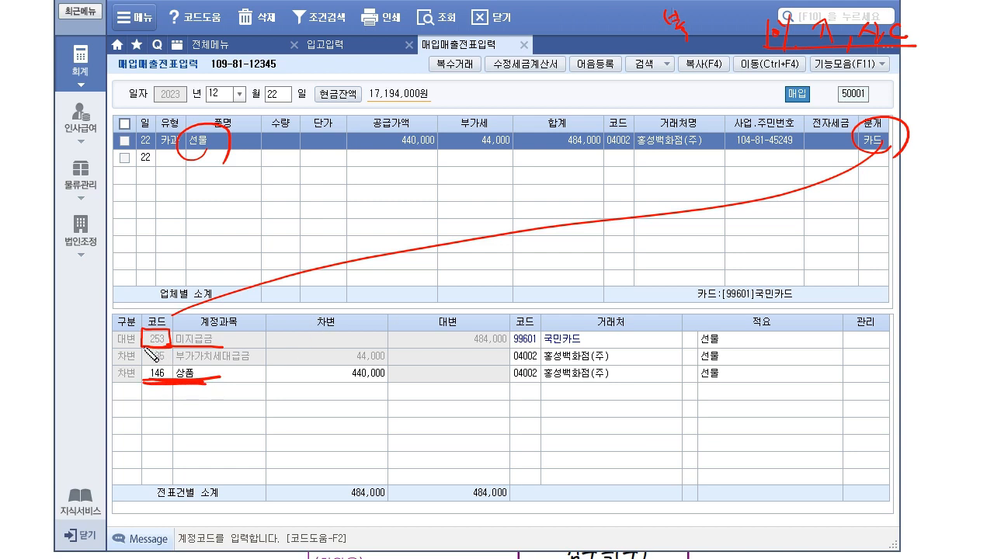
left_click_drag(148, 382, 223, 381)
mouse_move(251, 287)
left_mouse_down()
mouse_move(309, 272)
mouse_move(300, 305)
mouse_move(298, 281)
left_mouse_up()
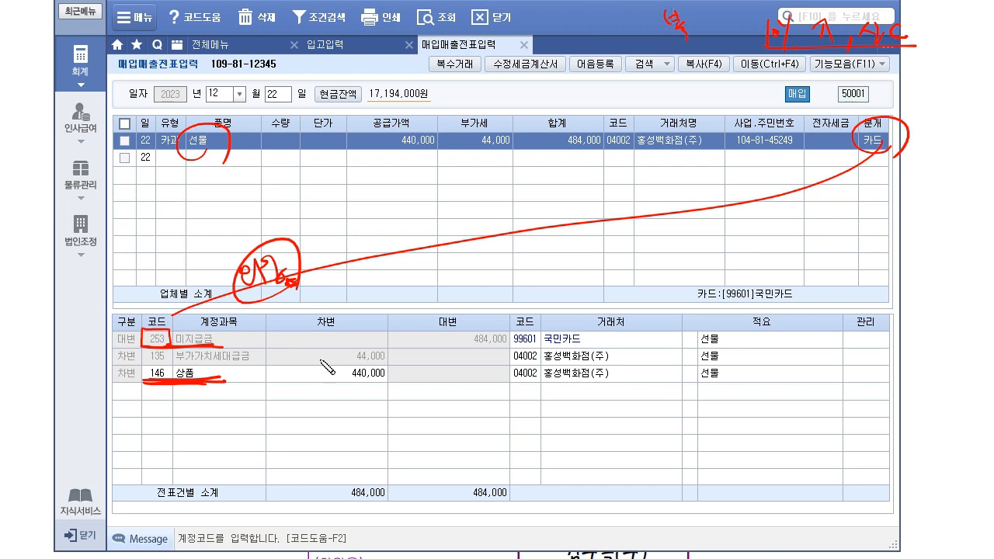
mouse_move(547, 340)
left_mouse_down()
mouse_move(514, 330)
mouse_move(512, 348)
mouse_move(542, 346)
mouse_move(541, 330)
left_mouse_up()
left_click_drag(893, 152, 900, 154)
left_click_drag(187, 321, 230, 343)
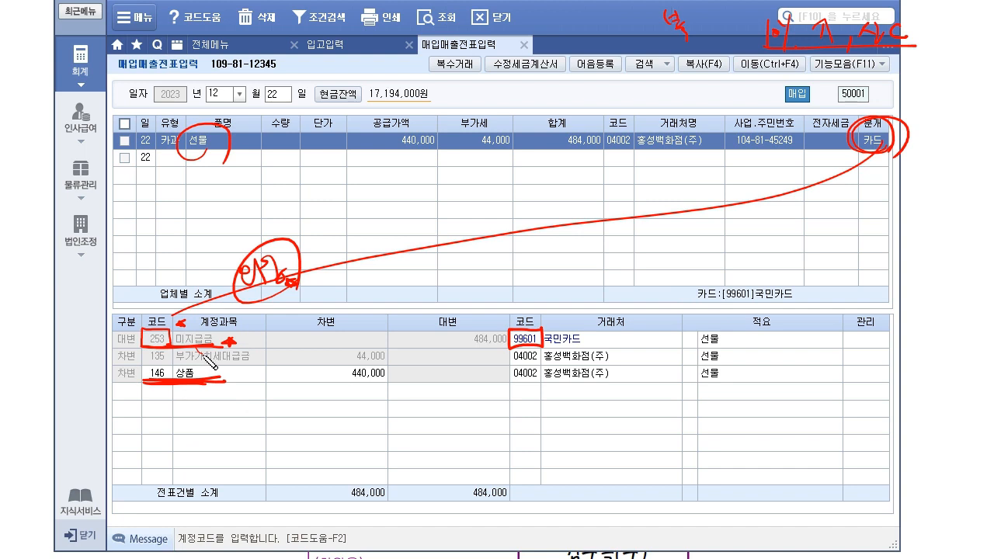
key("e")
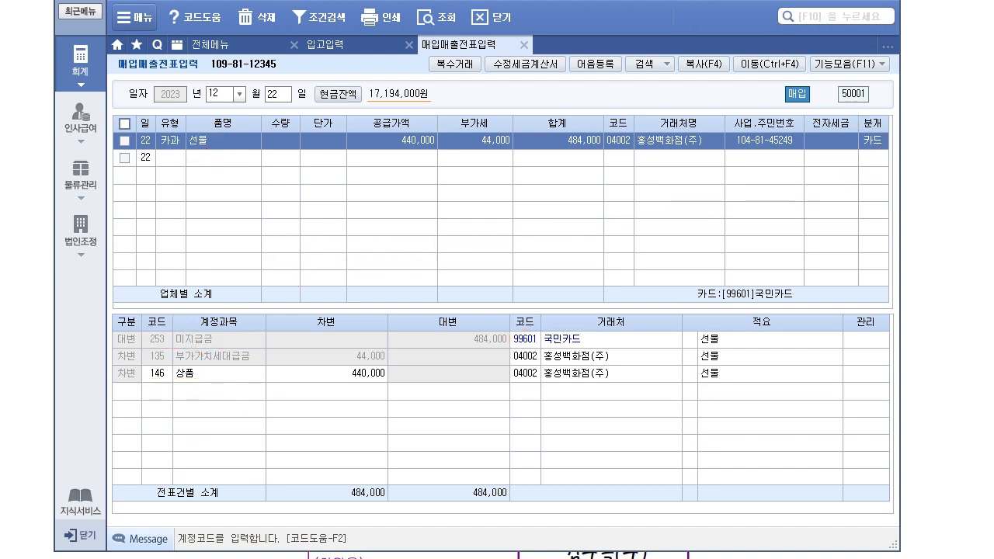
- Replace the 146 상품 debit with 811 복리후생비 for 440,000
left_click(160, 376)
type("811")
key("Return")
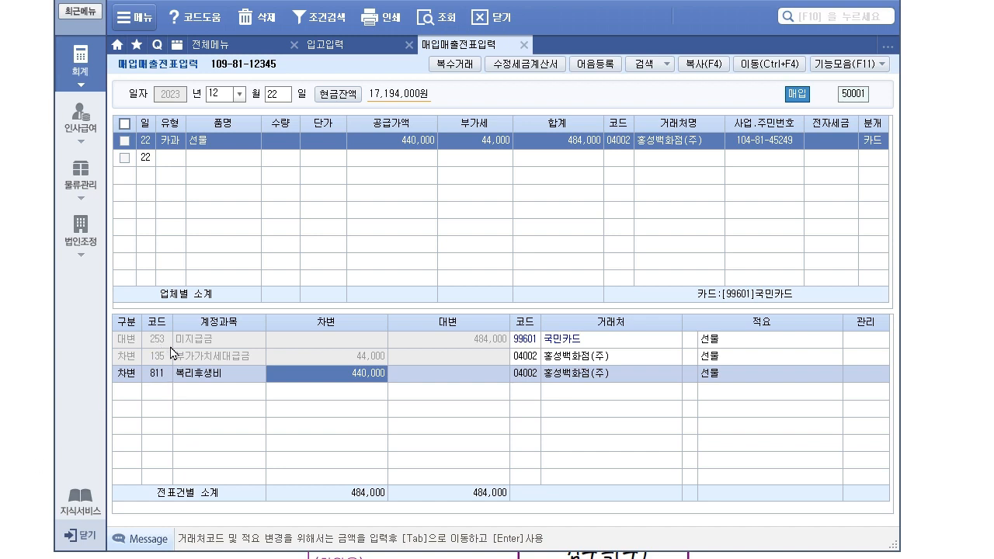
left_click(166, 342)
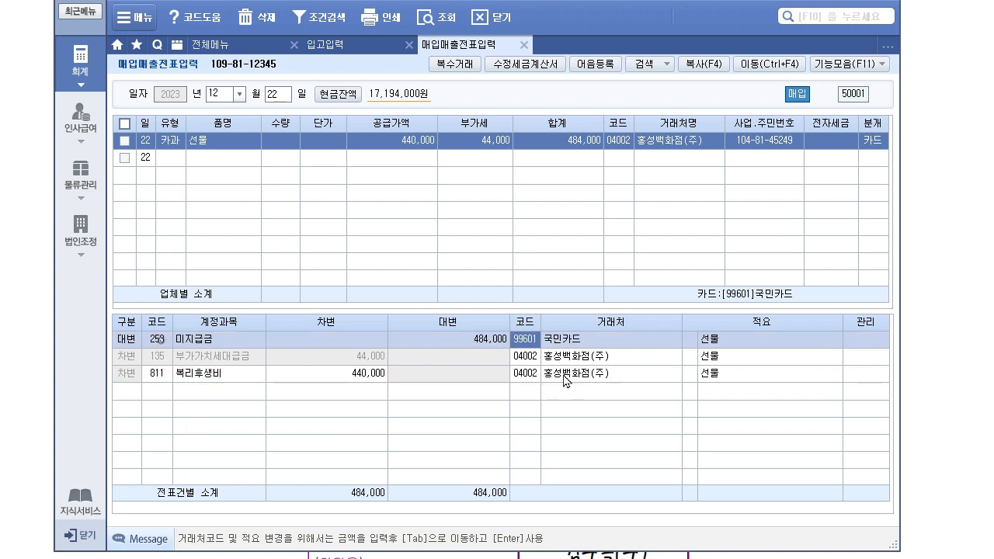
left_click(534, 361)
double_click(534, 374)
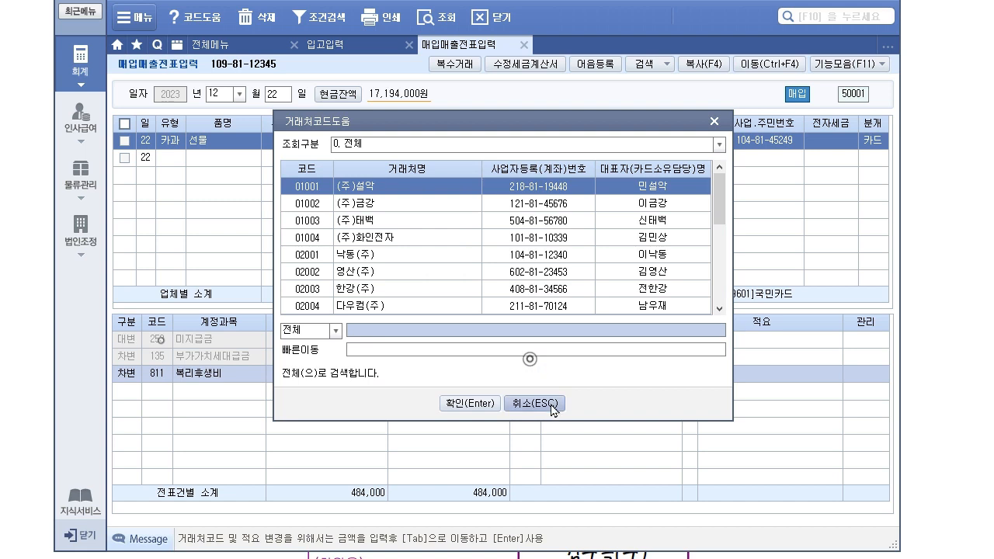
left_click(552, 470)
left_click(605, 341)
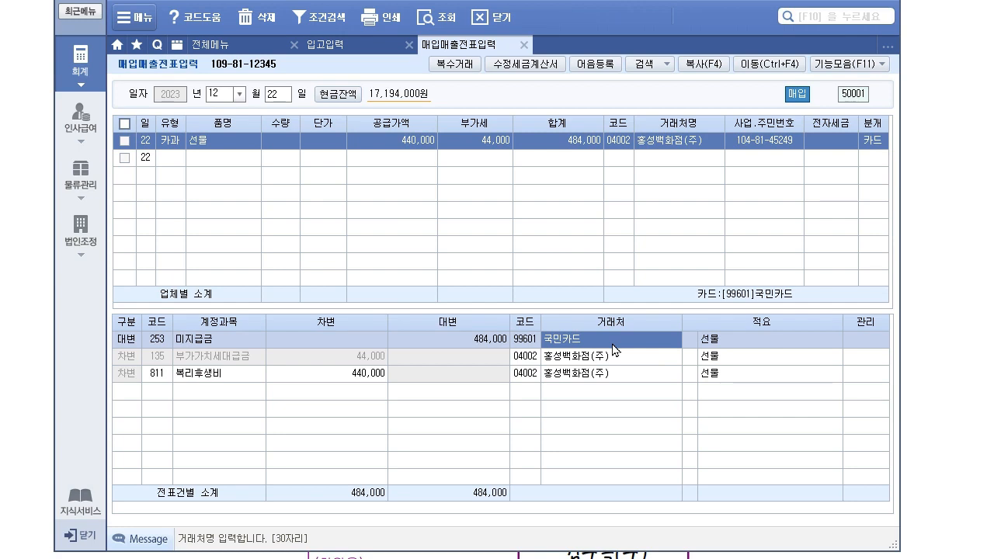
left_click(535, 340)
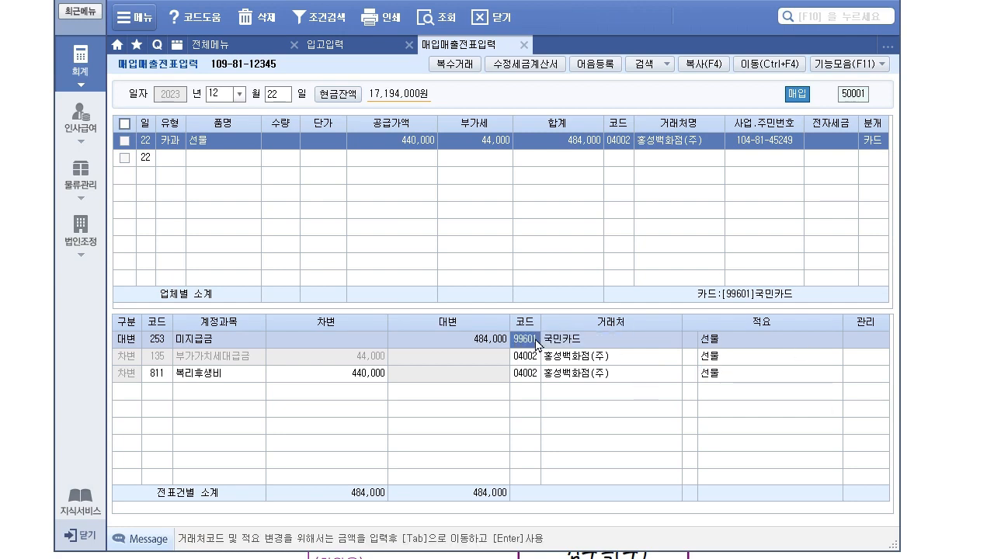
left_click(527, 359)
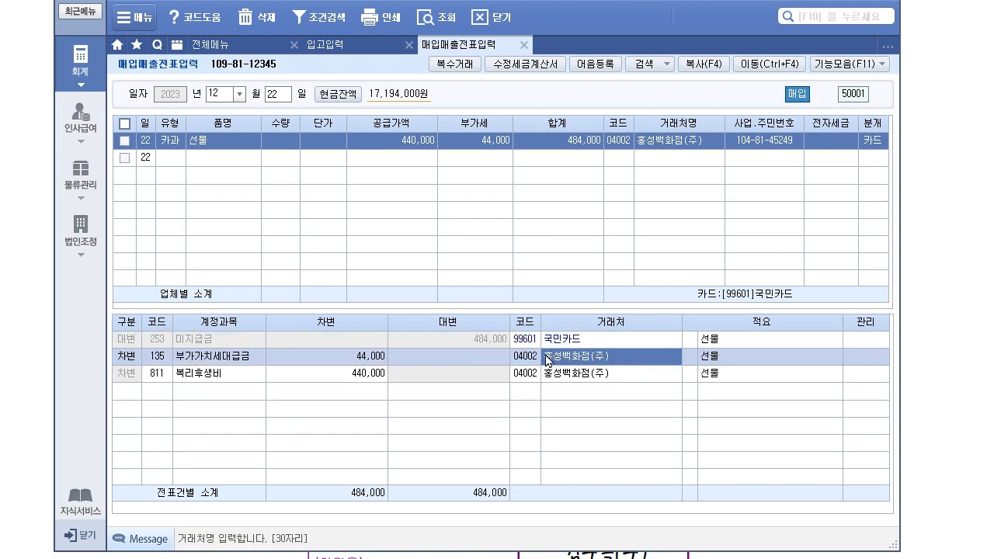
left_click(531, 376)
left_click(550, 379)
left_click(579, 357)
left_click(541, 362)
left_click(533, 376)
left_click(567, 359)
left_click(539, 362)
left_click(567, 360)
left_click(564, 377)
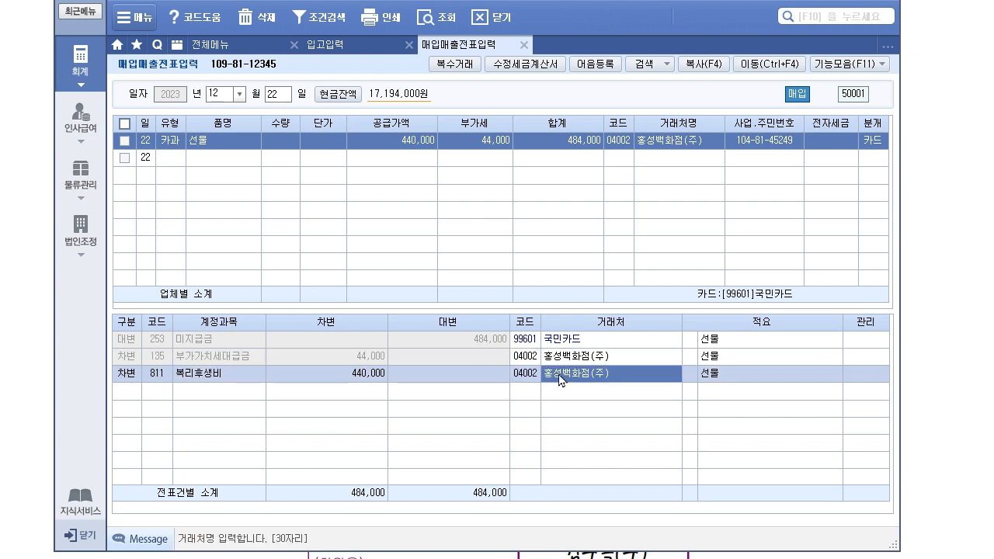
left_click(536, 376)
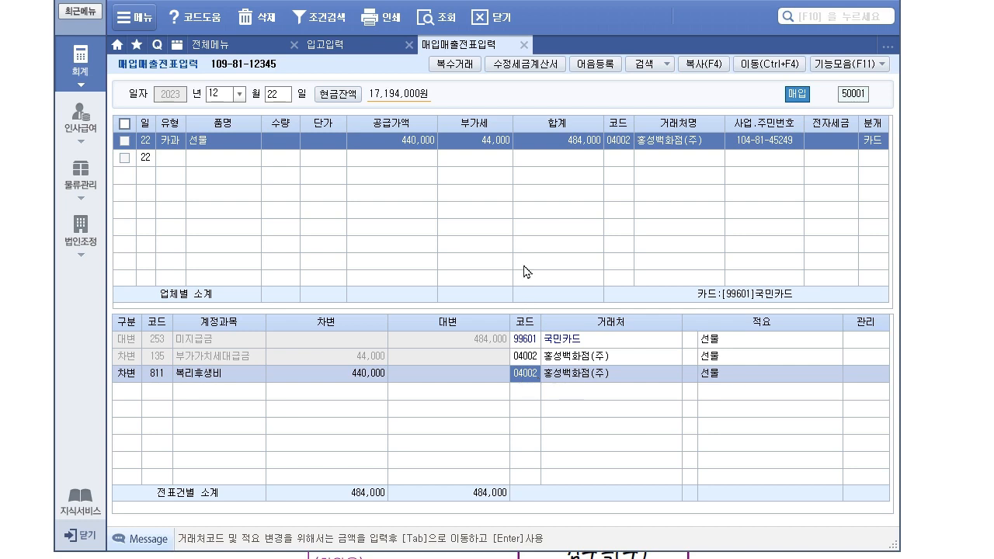
left_click(159, 341)
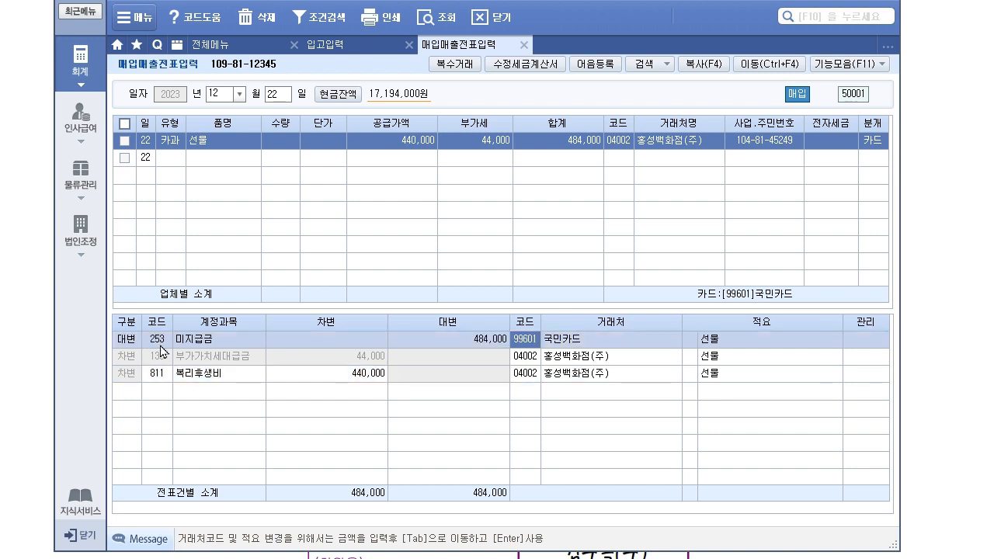
left_click(166, 374)
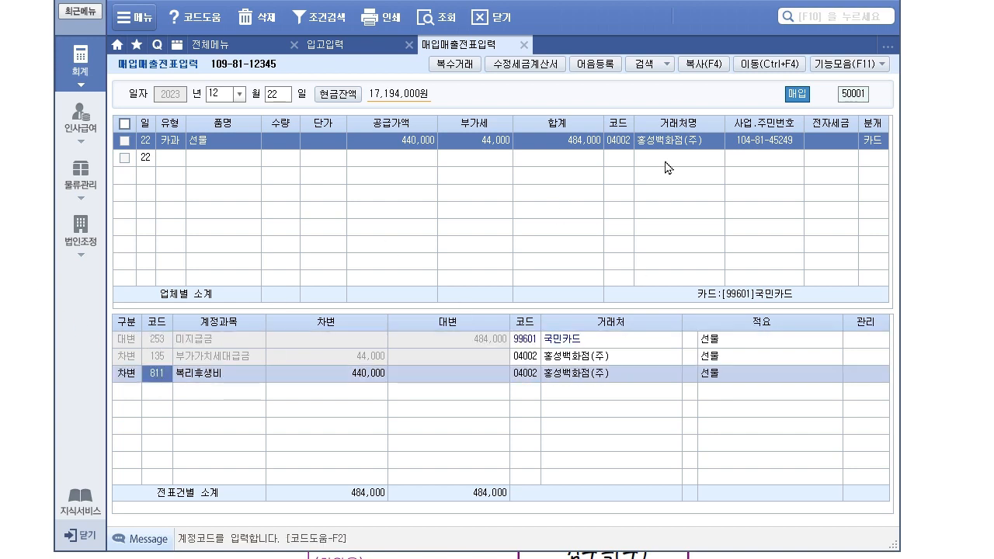
left_click(872, 143)
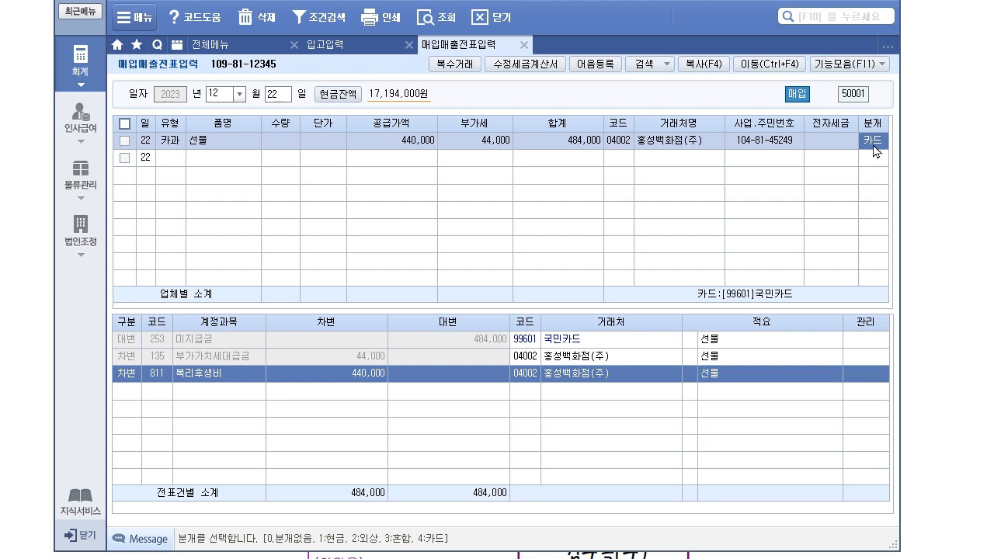
key("2")
key("Return")
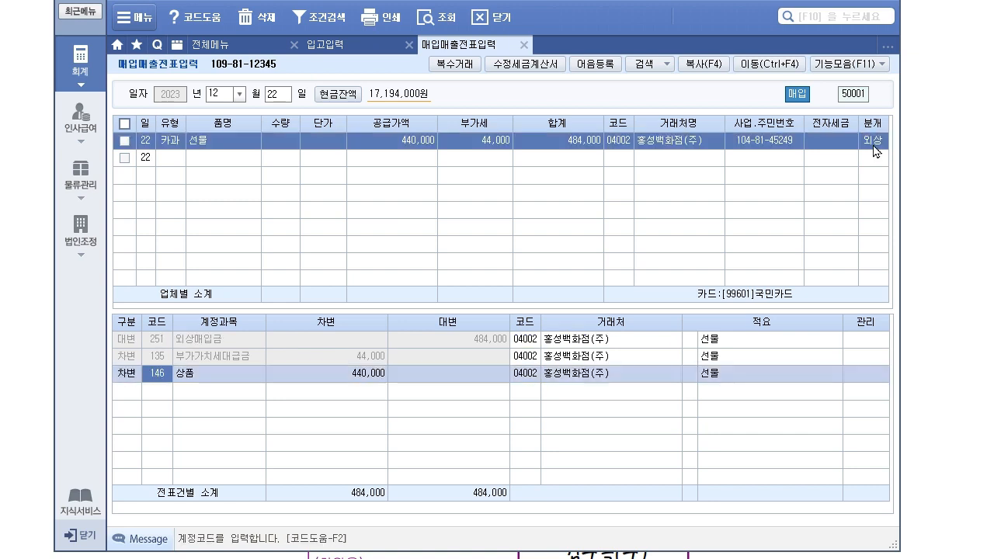
left_click(155, 340)
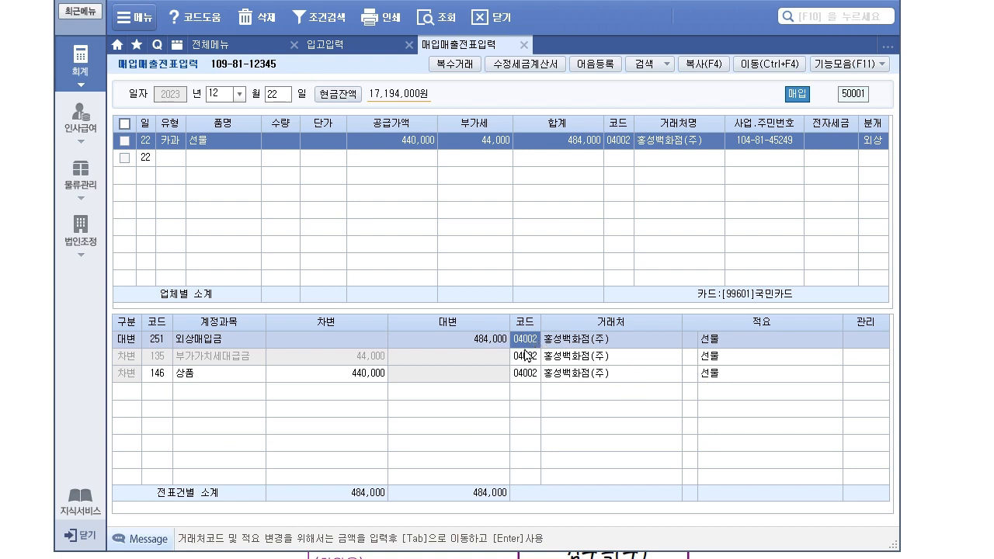
left_click(162, 378)
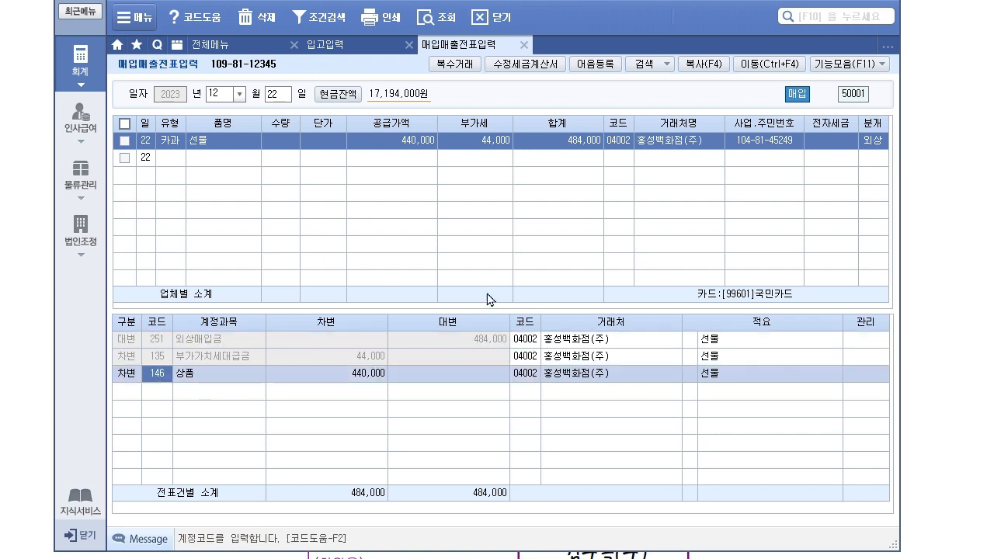
left_click(877, 147)
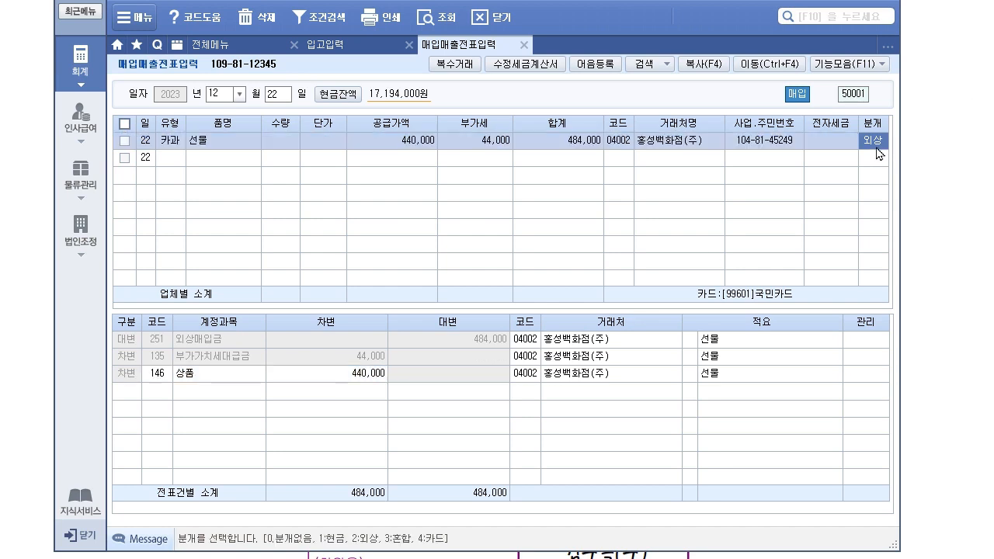
type("4")
key("Return")
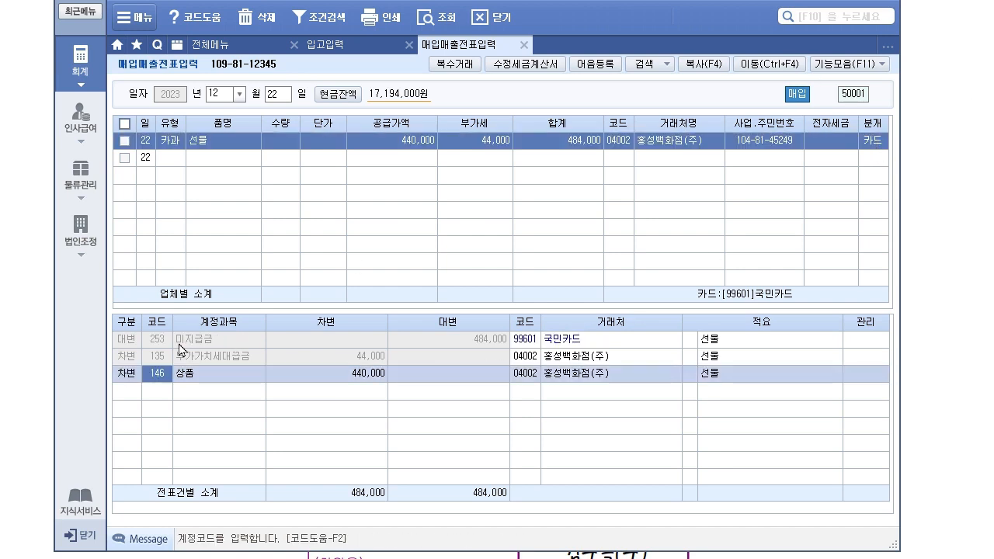
left_click(163, 341)
left_click(155, 373)
type("811")
key("Return")
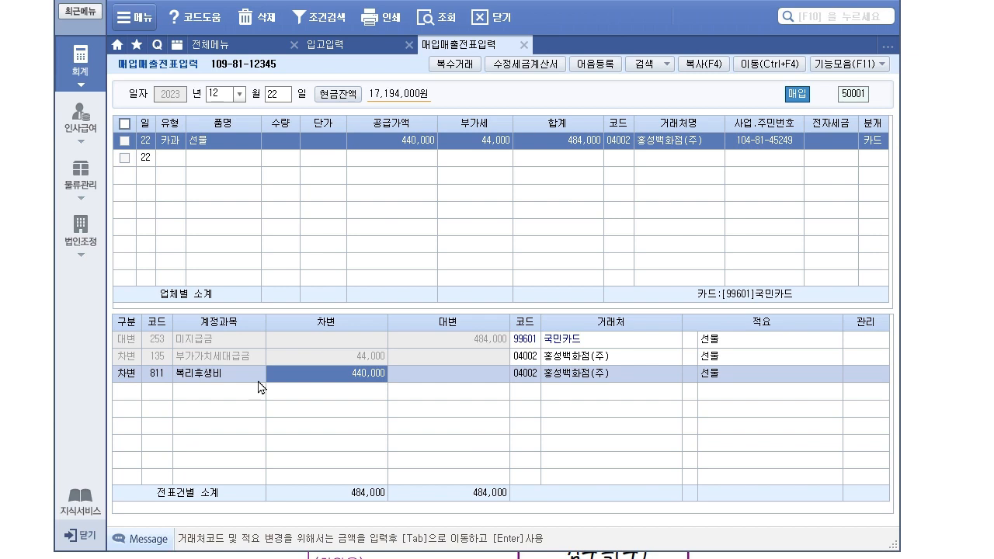
- Scroll the exam to problem (4), then open the 물류관리 full menu in sPLUS
left_click(960, 477)
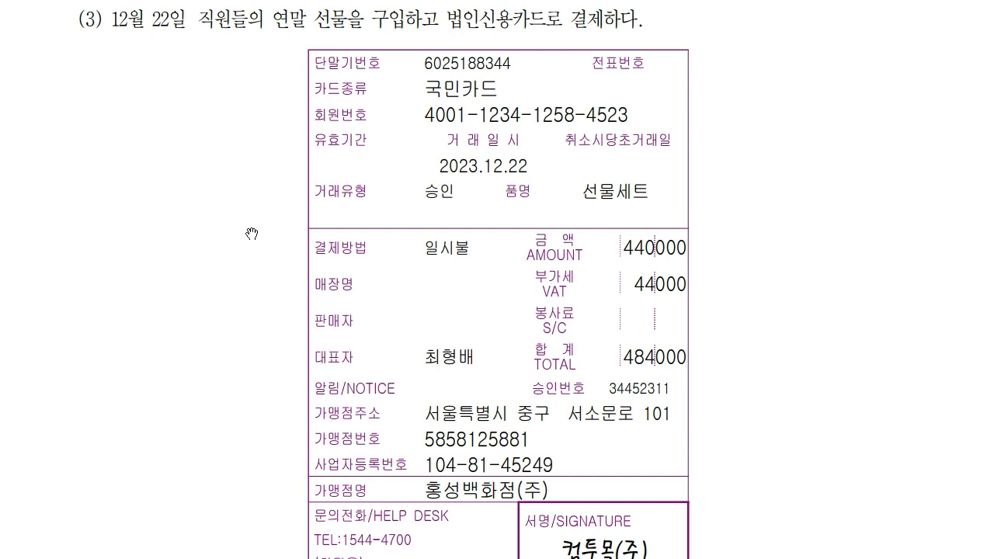
scroll(251, 232, "down", 15)
scroll(250, 231, "down", 1)
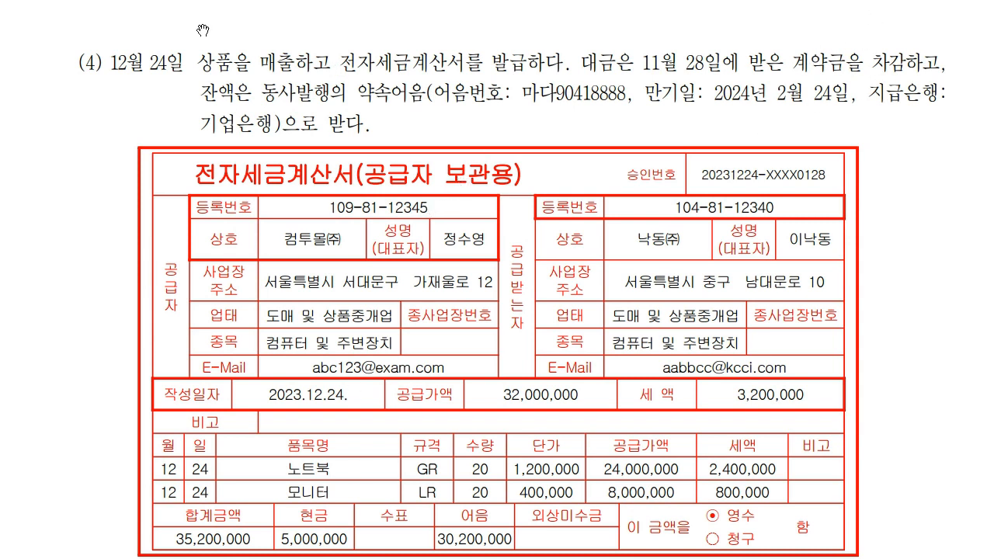
key("alt+Tab")
left_click_drag(443, 0, 456, 149)
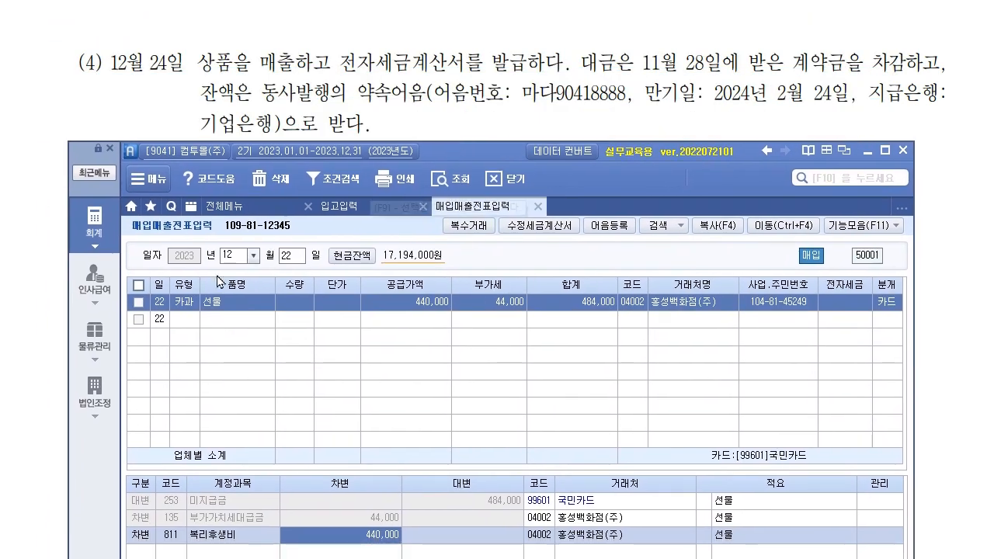
left_click(106, 349)
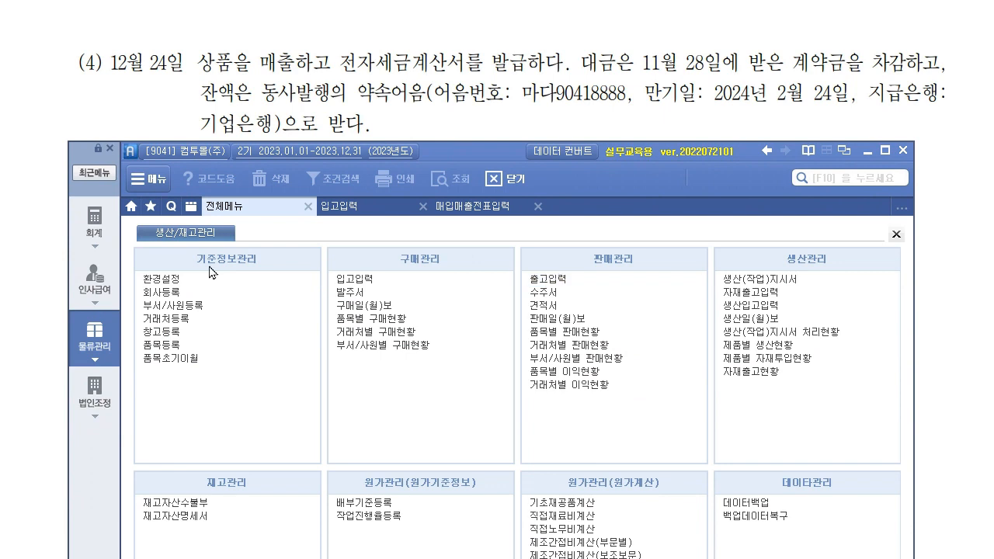
- Start a 출고입력 shipment dated 12/24 with processing type 21 건별과세
left_click(548, 280)
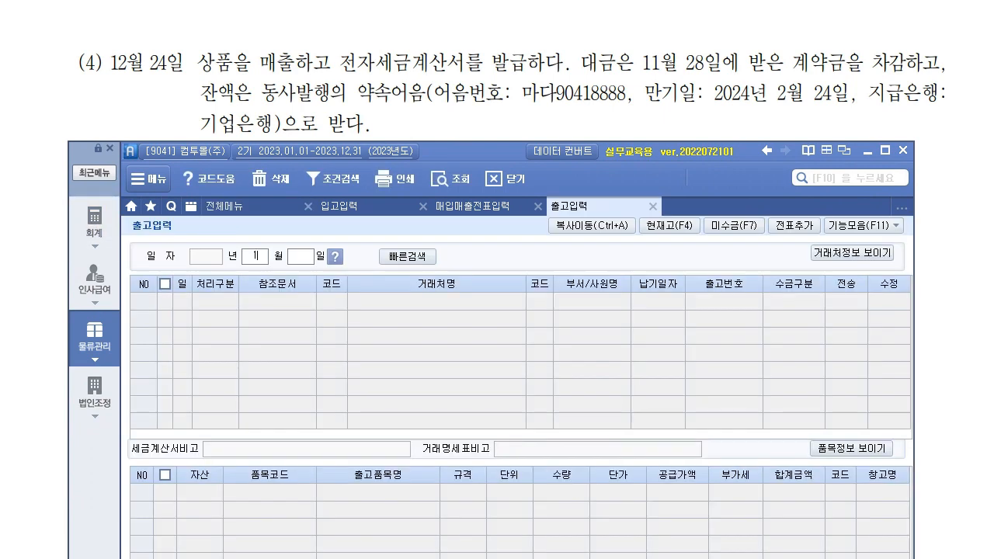
type("12")
key("Return")
type("24")
key("Return")
type("21")
key("Return")
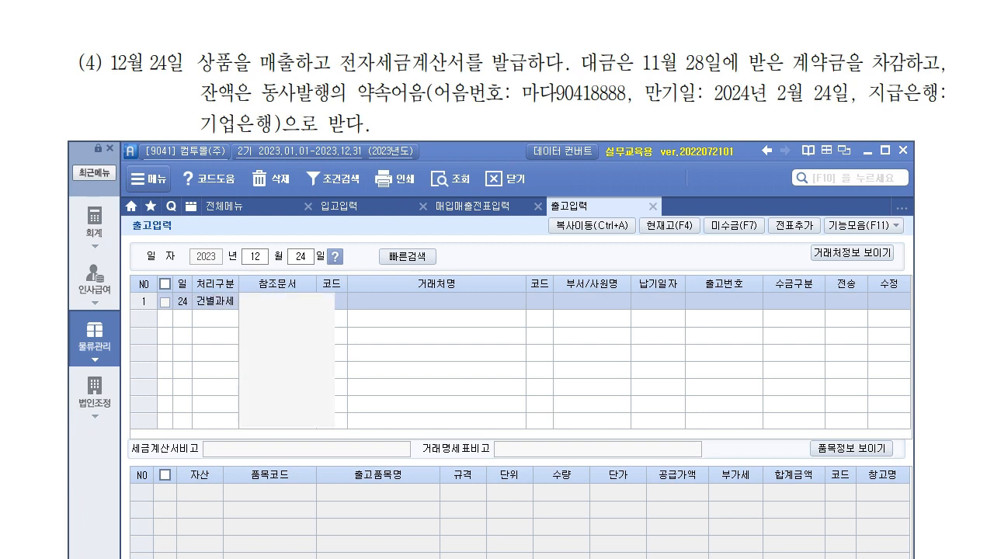
key("Return")
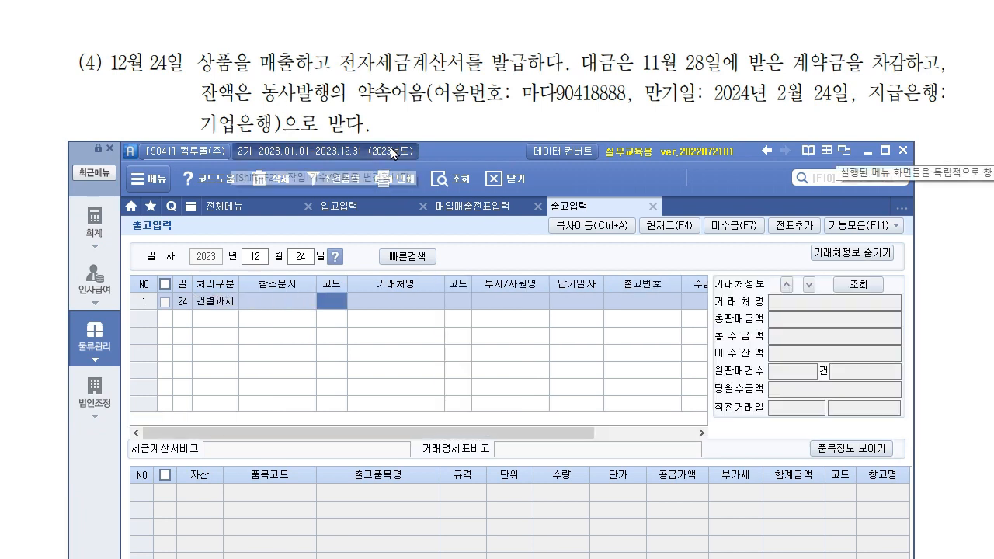
- Check the company period settings, then return to the shipment screen
left_click(326, 151)
left_click(738, 352)
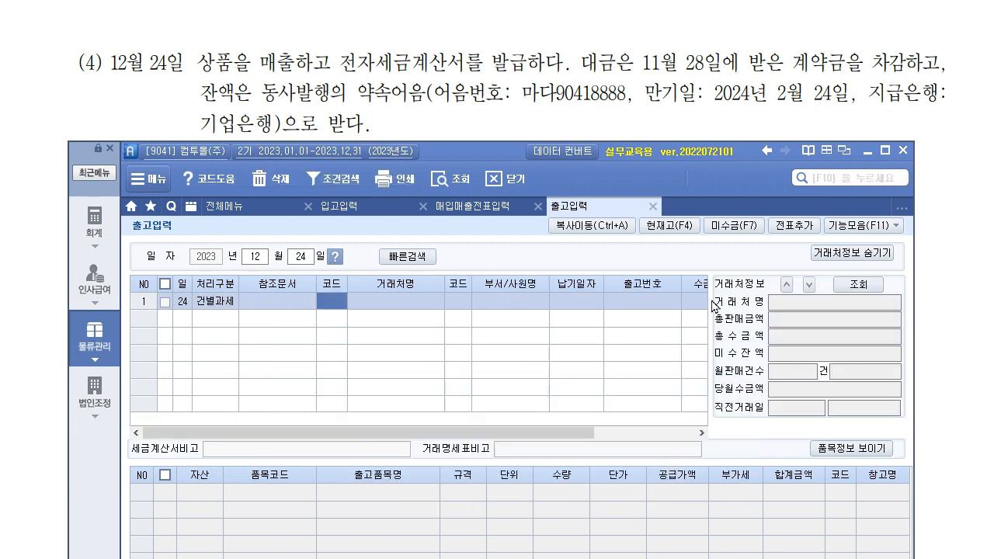
scroll(540, 268, "down", 3)
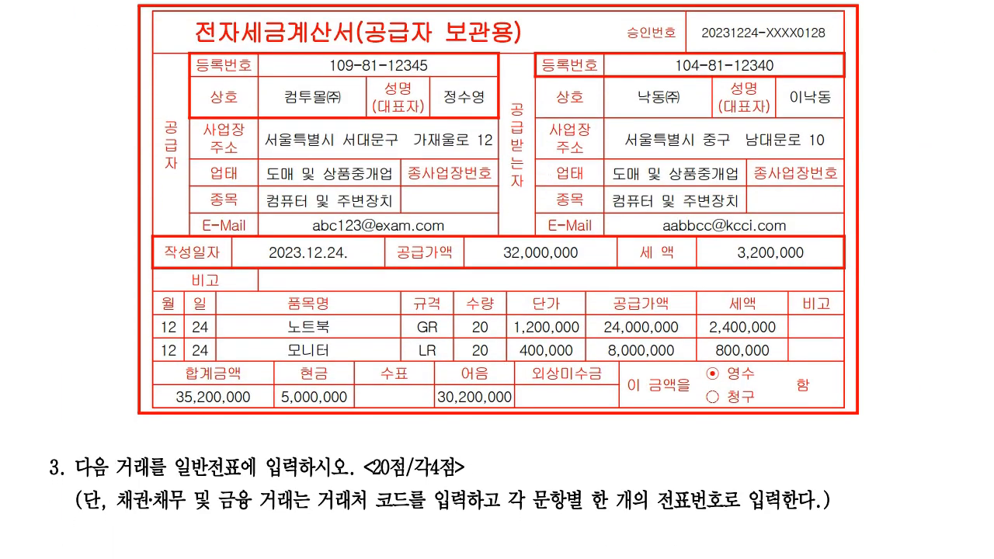
key("alt+Tab")
left_click_drag(510, 151, 506, 130)
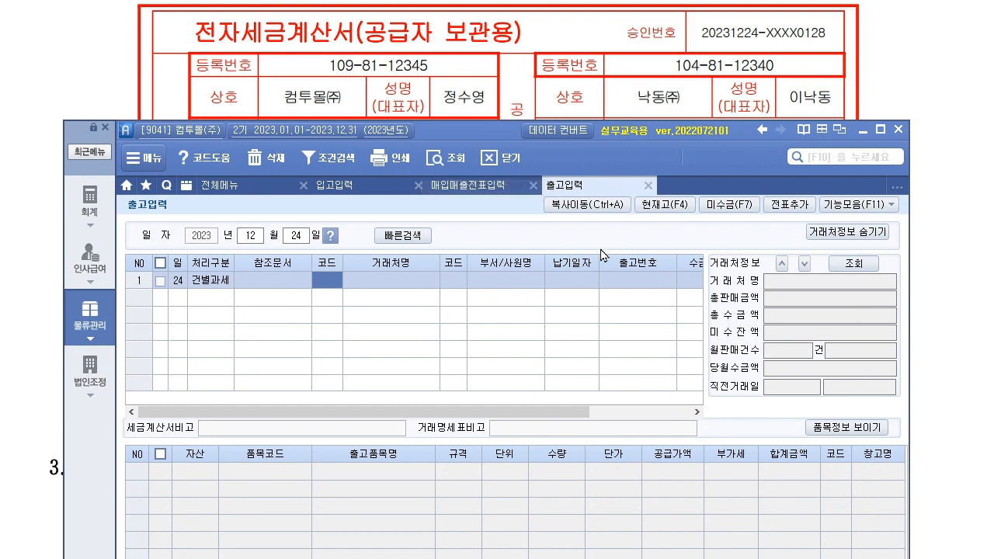
- Set customer 02001 낙동(주), collection type 혼합, and 상품 as the first line's asset
key("F2")
type("니")
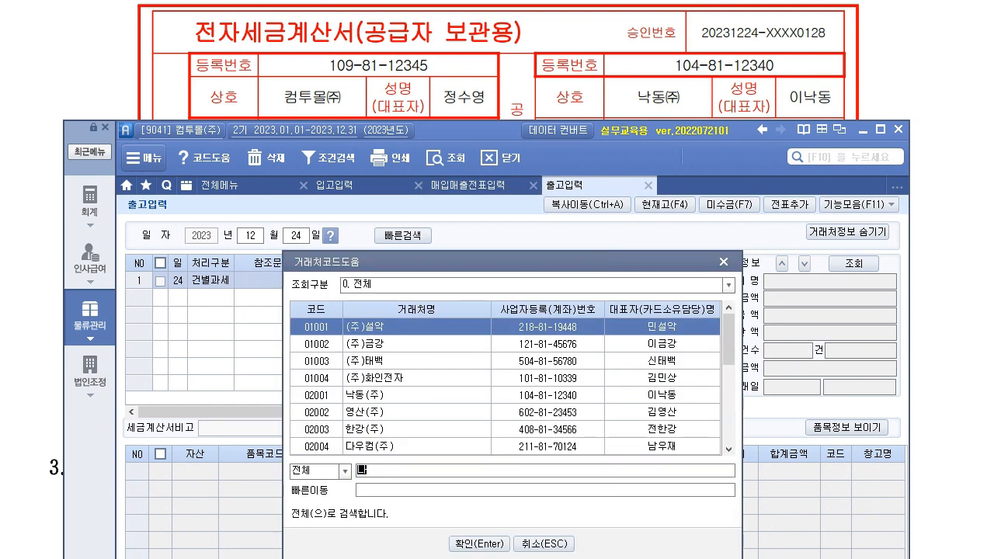
key("Return")
key("Return")
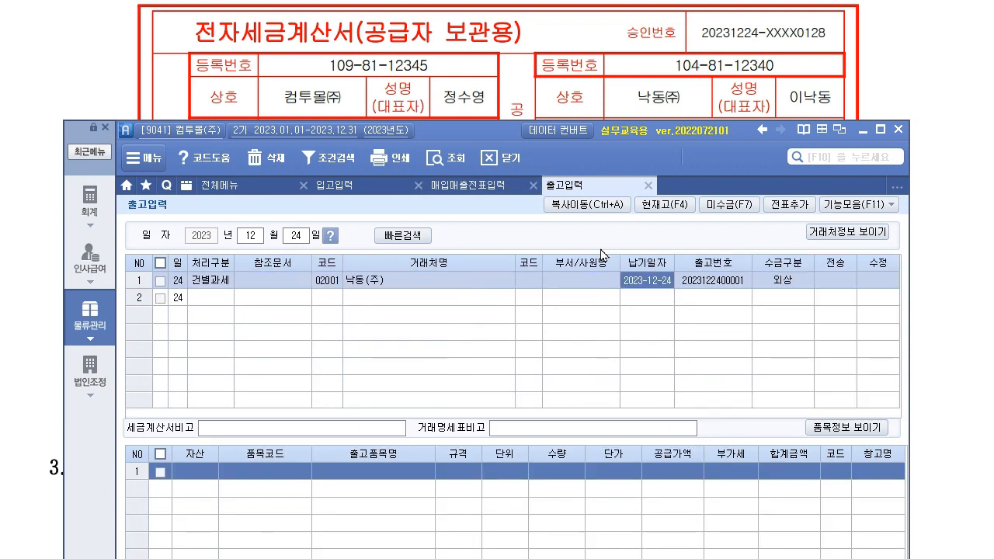
key("Return")
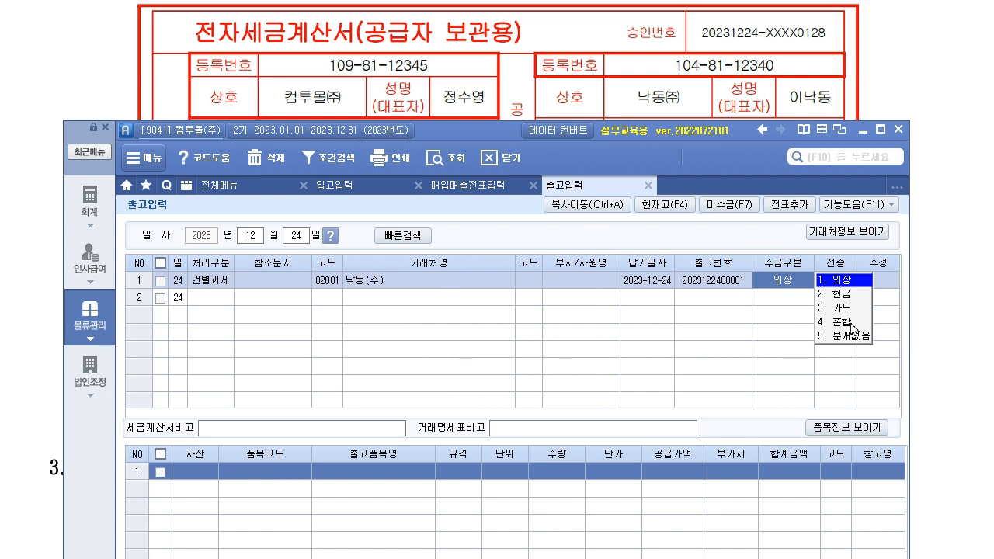
left_click(854, 322)
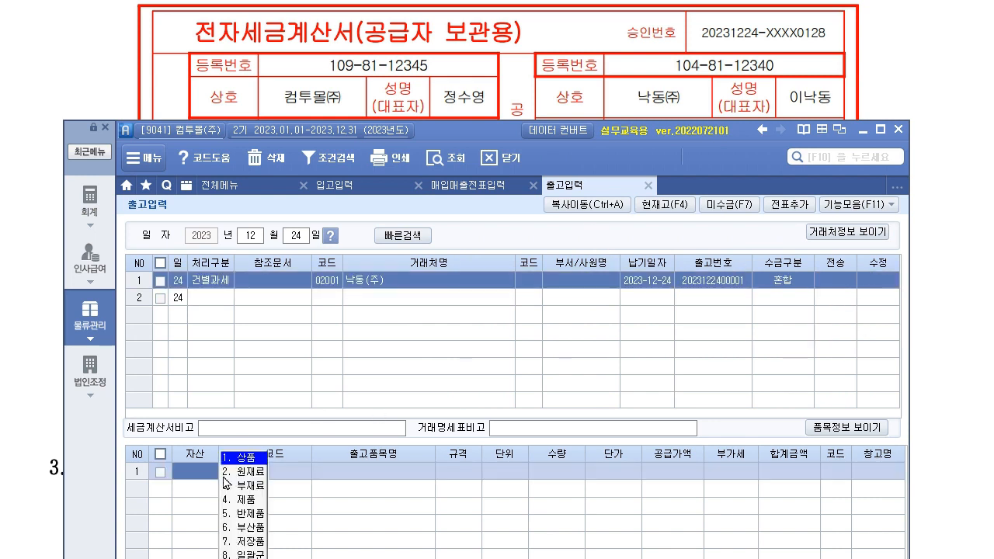
left_click(253, 458)
left_click(458, 97)
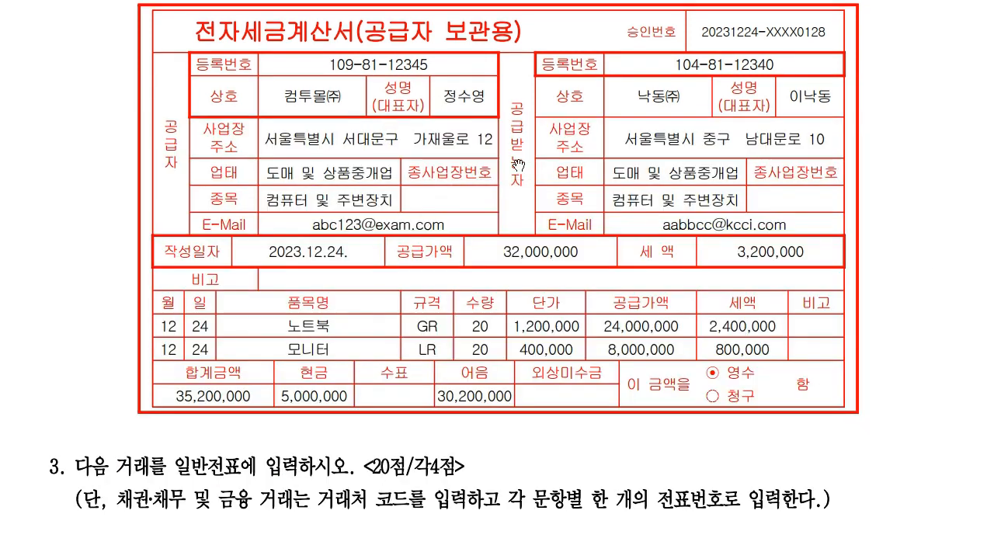
scroll(518, 166, "up", 2)
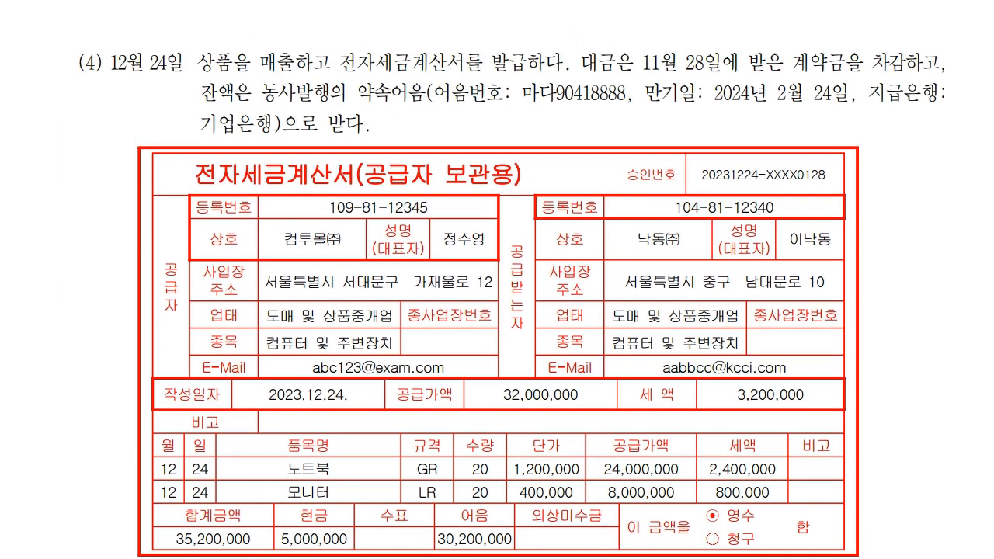
key("alt+Tab")
left_click_drag(490, 123, 517, 0)
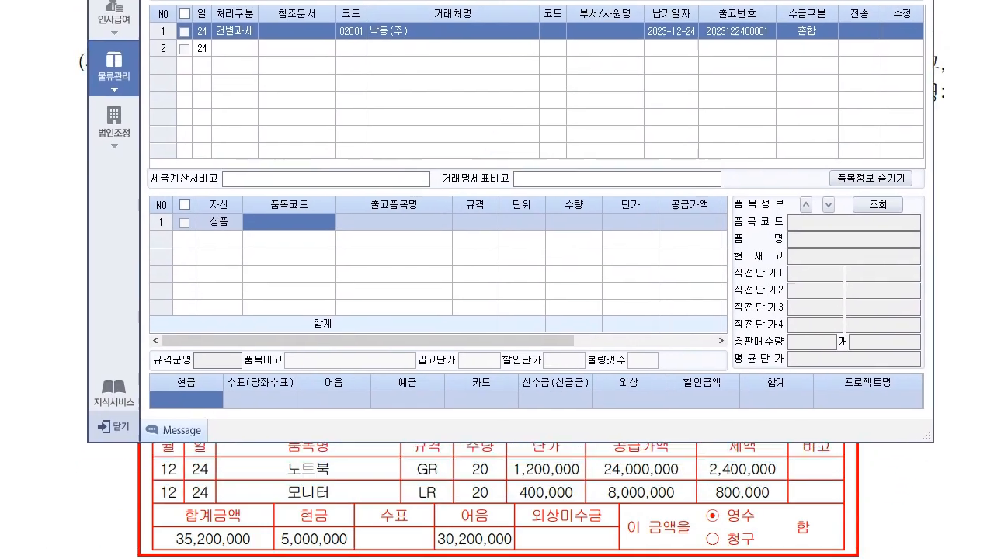
- Add line 1: 5001 노트북, quantity 20 at 1,200,000
key("F2")
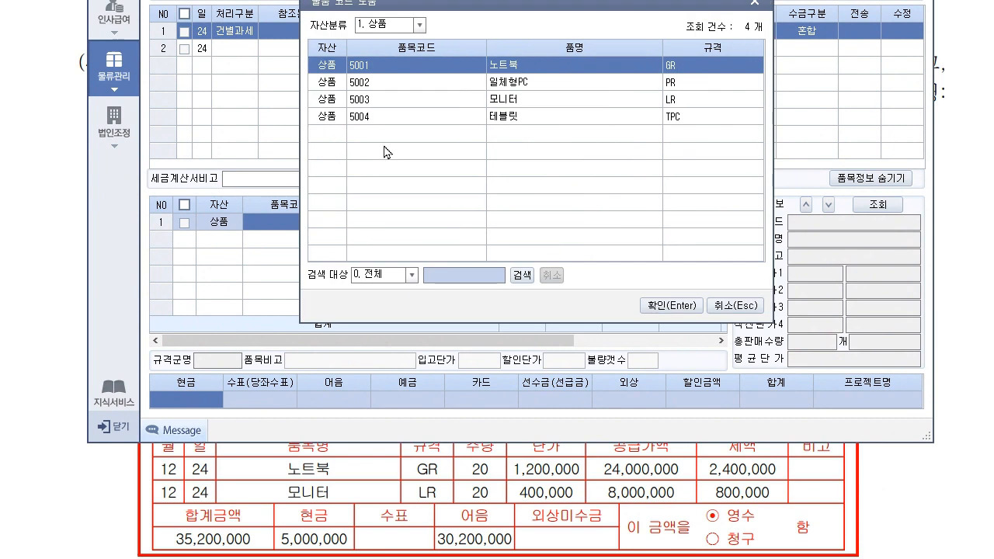
left_click(671, 305)
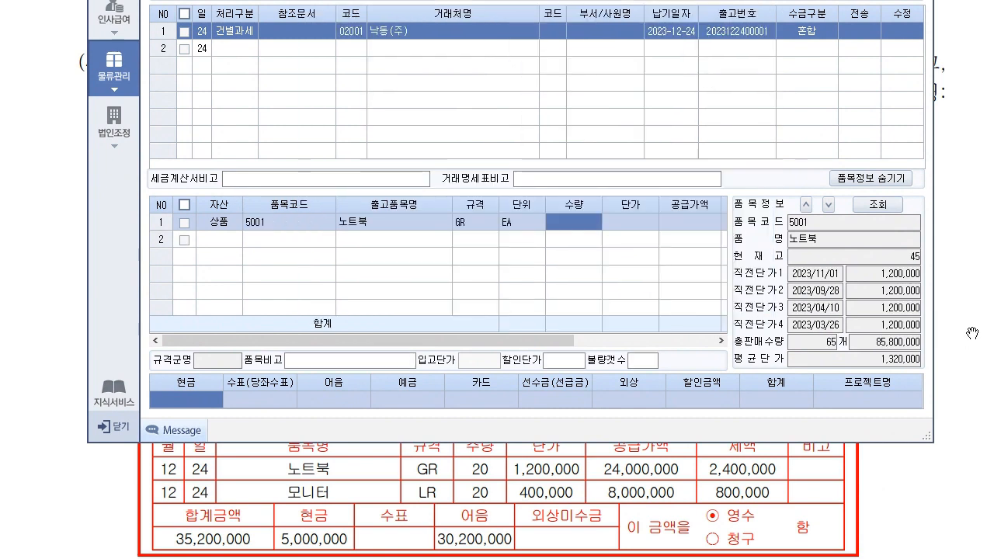
type("20")
key("Return")
type("1,200")
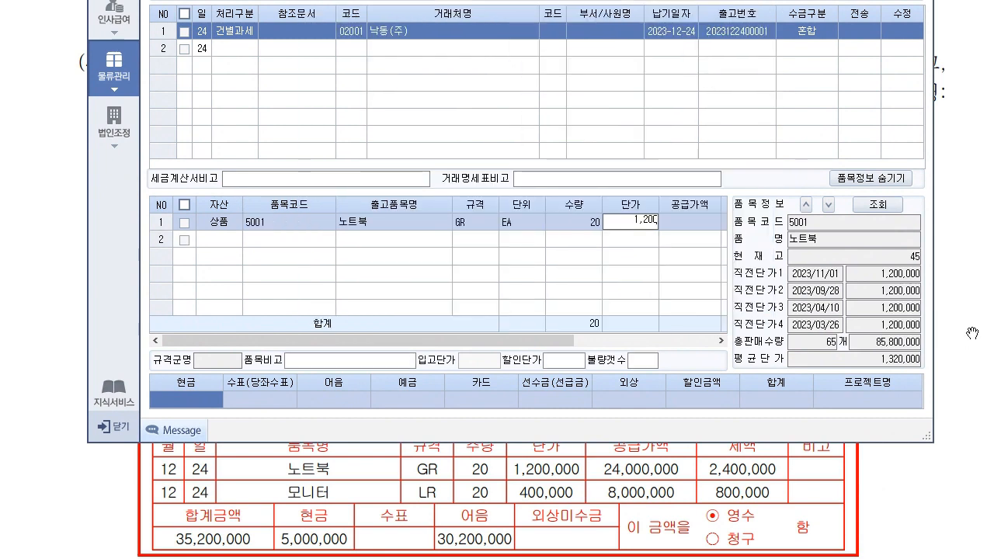
type(",000")
key("Return")
key("Return")
key("Return")
key("Return")
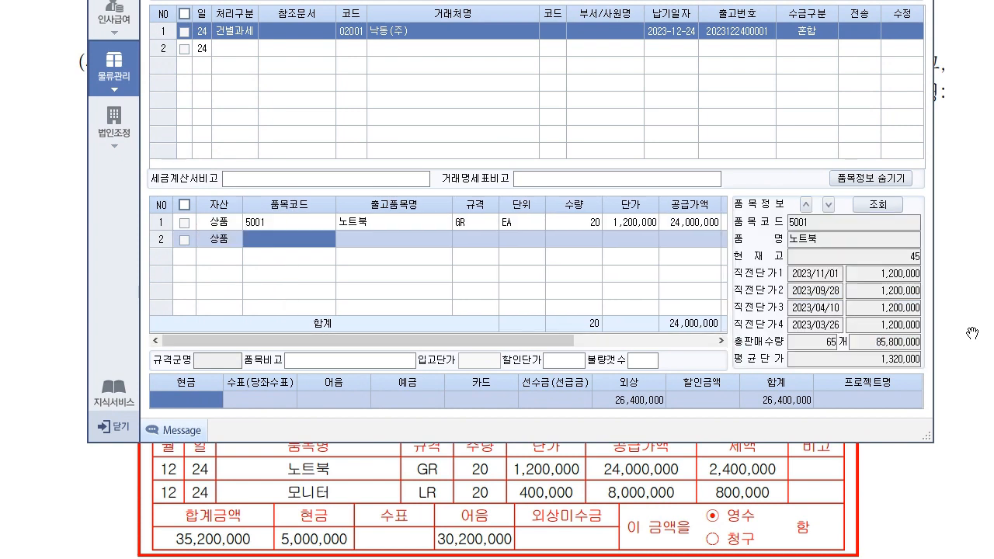
key("Return")
- Add line 2: 5003 모니터, quantity 20 at 400,000
key("Down")
key("Down")
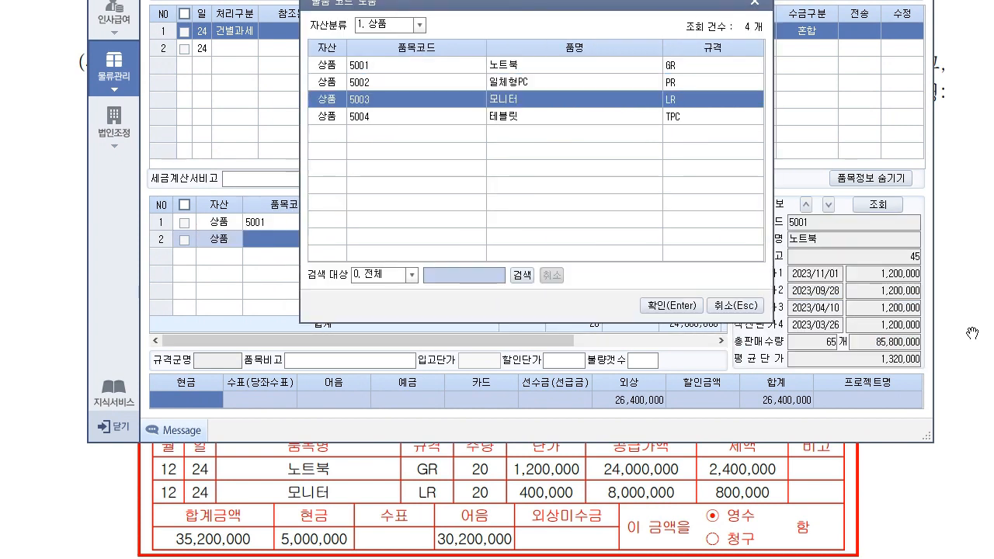
key("Return")
type("20")
key("Return")
type("400000")
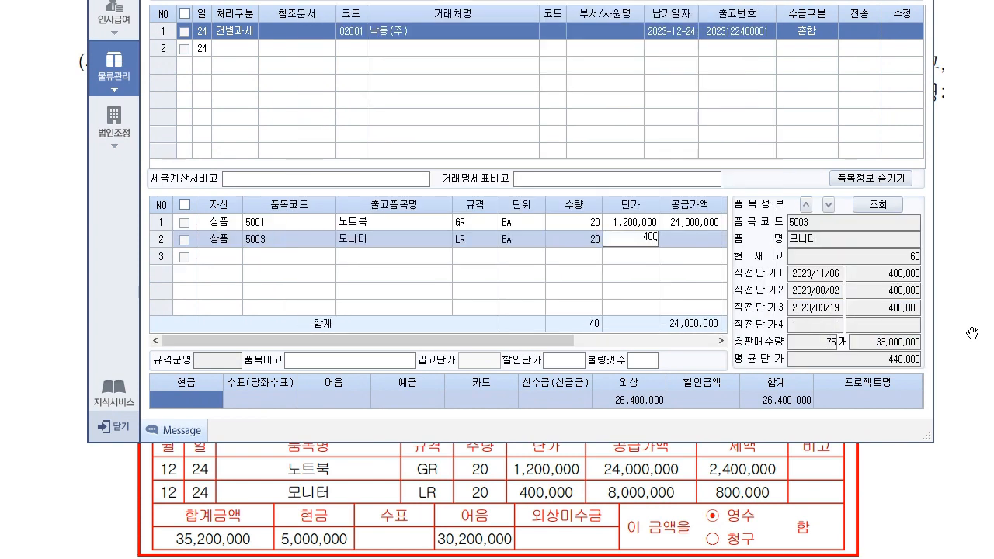
key("Return")
key("Return")
key("Return")
key("Return")
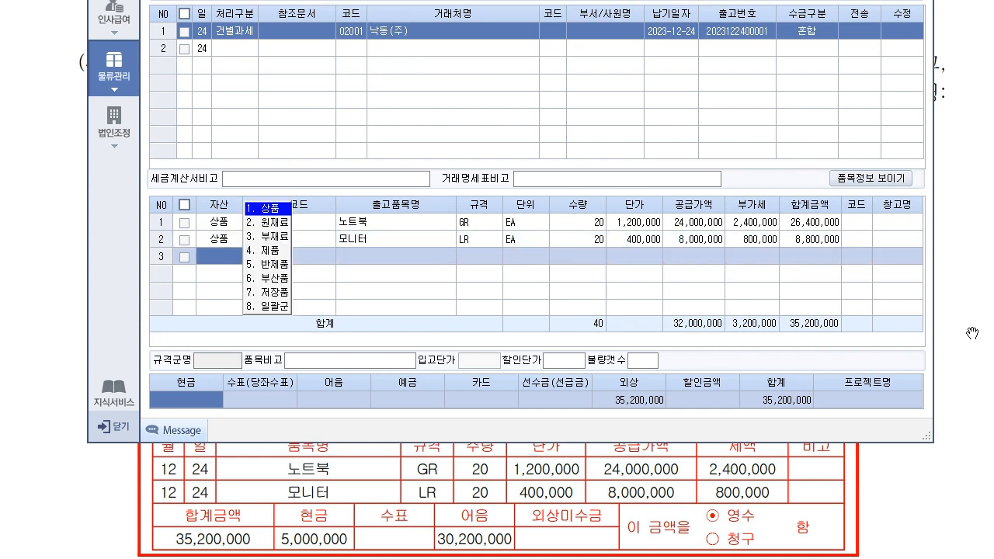
- Record 30,200,000 as 어음, leaving 5,000,000 on 외상 of the 35,200,000 total
left_click(652, 402)
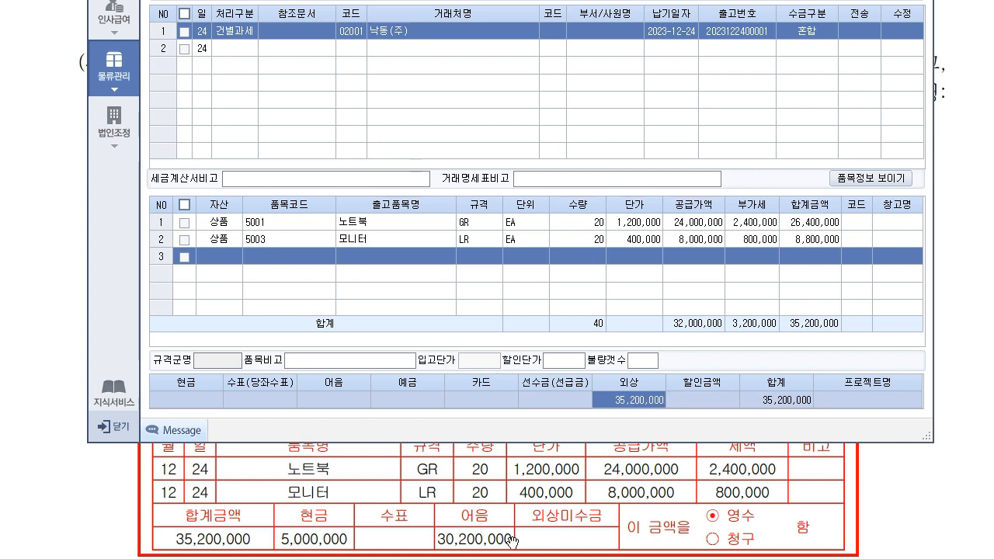
left_click(368, 400)
left_click(367, 402)
type("30,200,000")
key("Return")
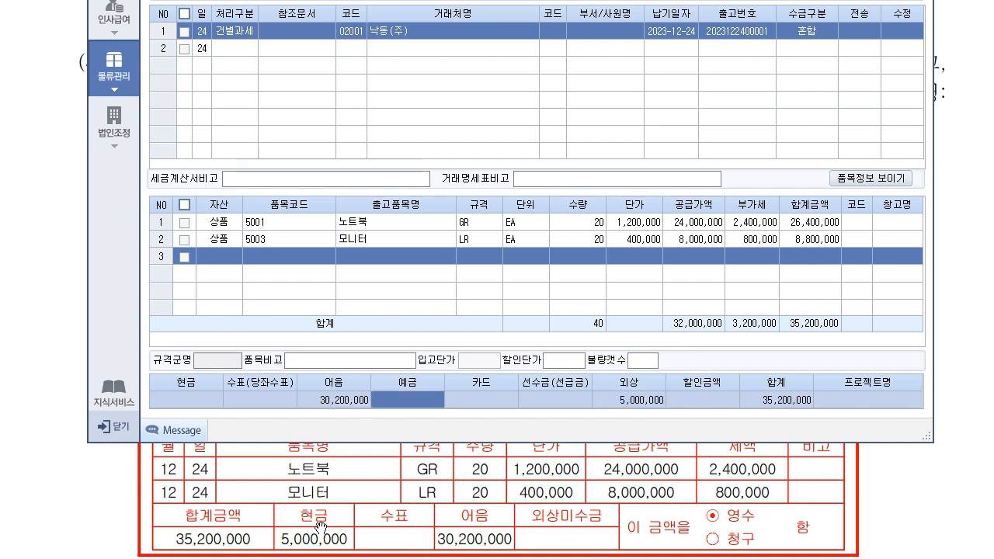
left_click(331, 507)
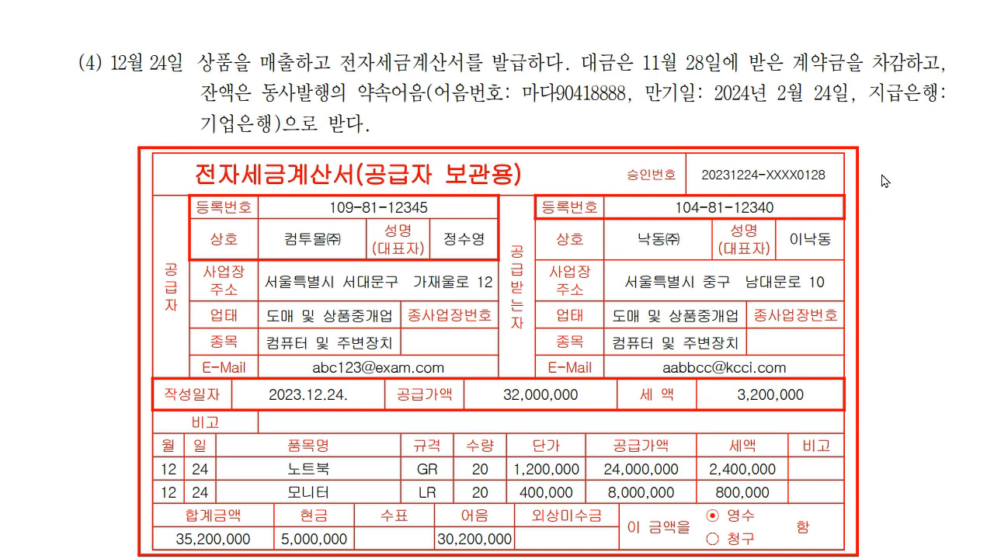
- Annotate problem (4)'s 계약금, 약속어음 and 5,000,000 amounts with the pen, then clear the marks
left_click_drag(634, 69, 957, 70)
mouse_move(200, 104)
left_mouse_down()
mouse_move(316, 107)
mouse_move(411, 94)
mouse_move(410, 112)
left_mouse_up()
left_click_drag(322, 131, 376, 129)
mouse_move(839, 65)
left_mouse_down()
mouse_move(865, 80)
mouse_move(837, 60)
mouse_move(665, 143)
mouse_move(366, 488)
mouse_move(329, 510)
left_mouse_up()
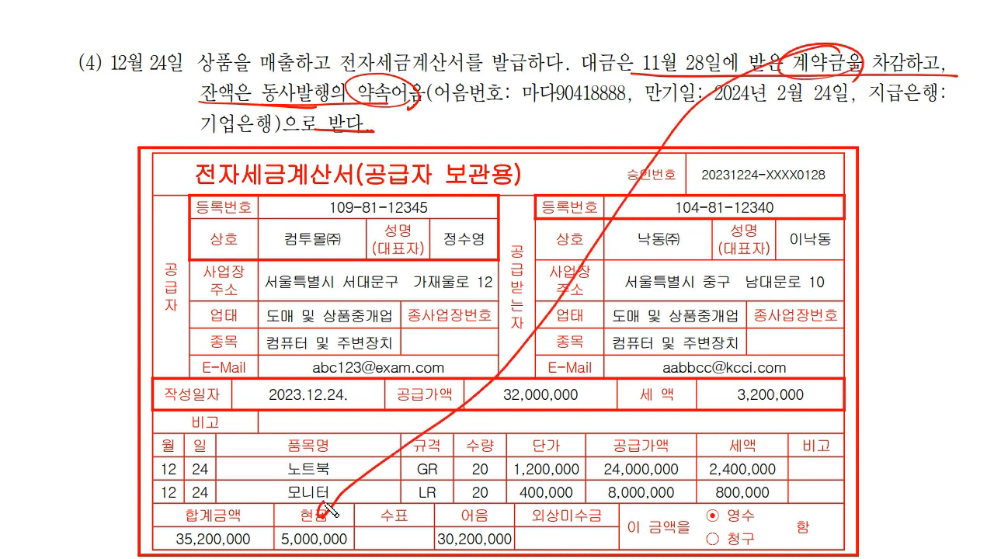
mouse_move(349, 546)
left_mouse_down()
mouse_move(325, 510)
mouse_move(352, 543)
mouse_move(367, 511)
mouse_move(351, 521)
left_mouse_up()
left_click_drag(358, 481, 340, 514)
left_click_drag(494, 509, 520, 499)
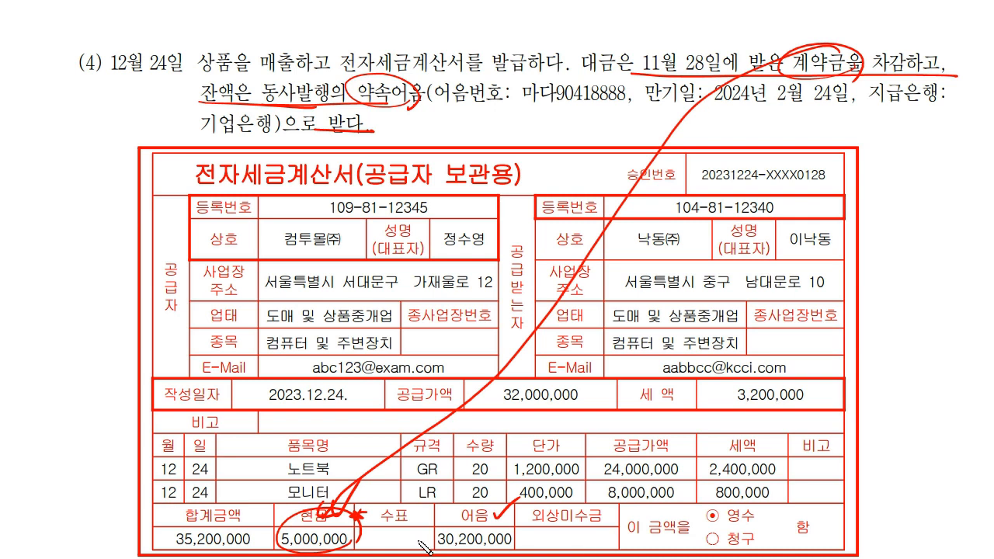
left_click_drag(823, 68, 822, 75)
key("e")
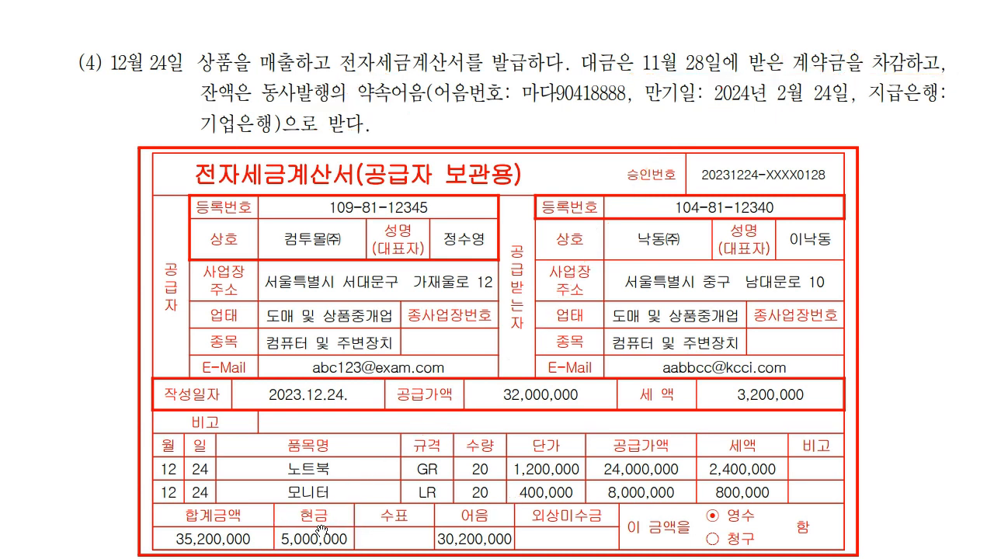
key("alt+Tab")
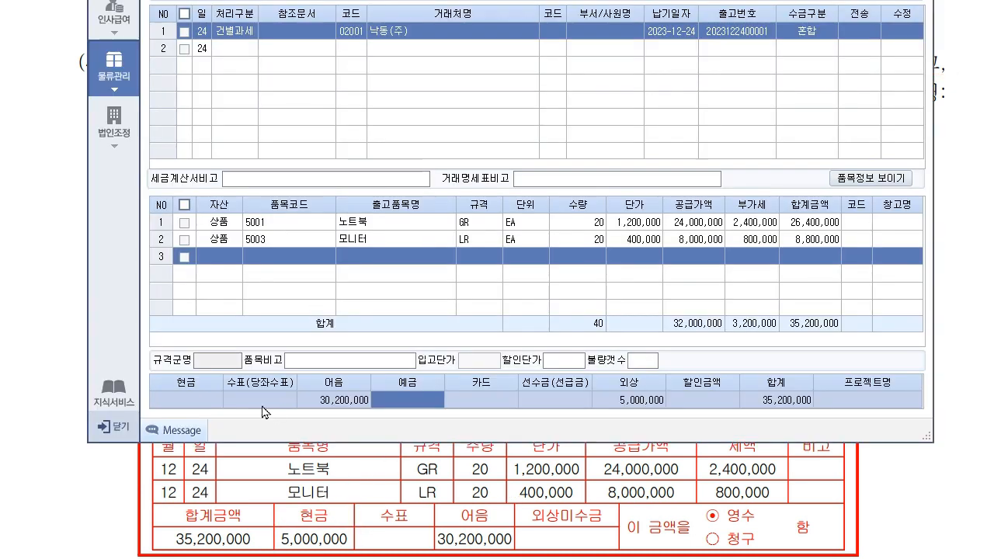
- Enter 5,000,000 as the shipment's 선수금 payment amount
left_click(204, 402)
left_click(571, 402)
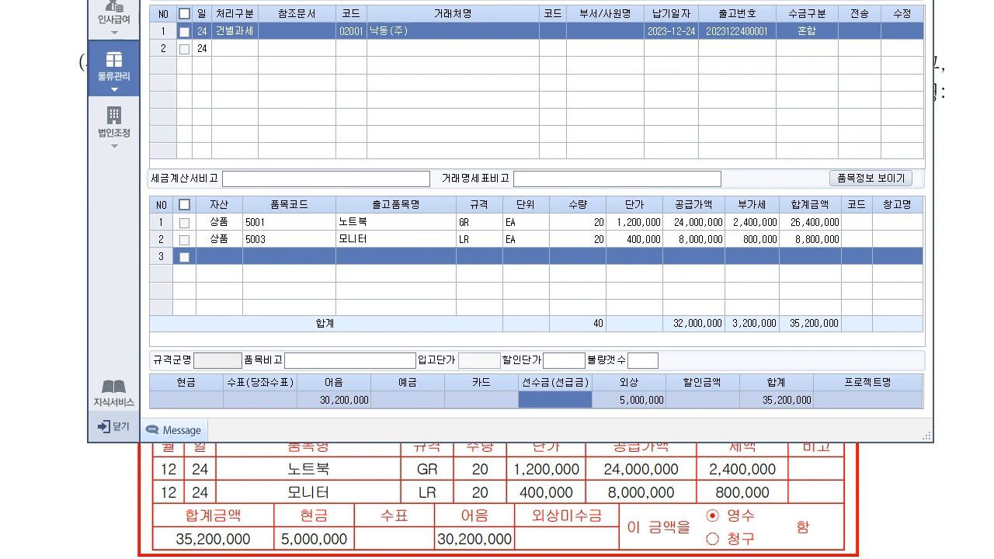
type("5000000")
key("Return")
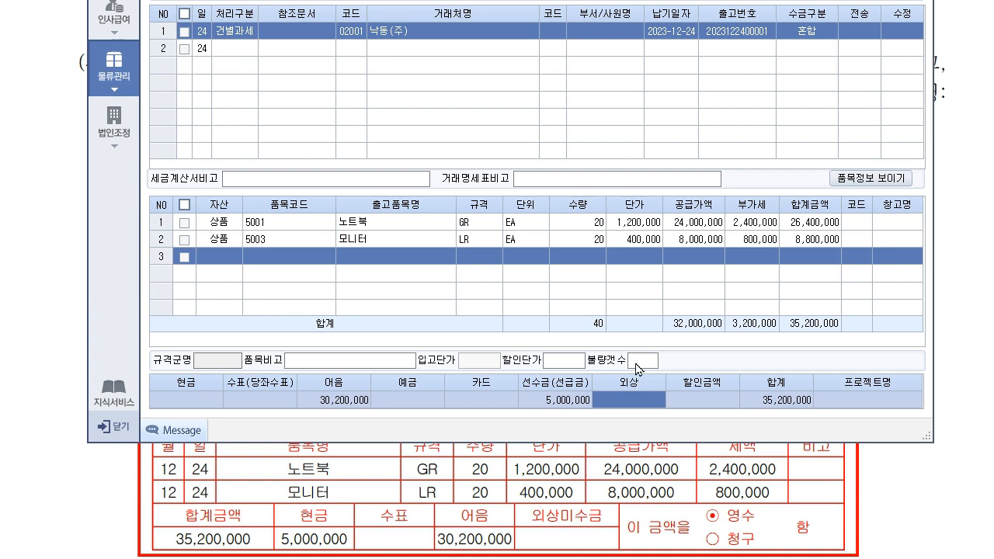
left_click(606, 35)
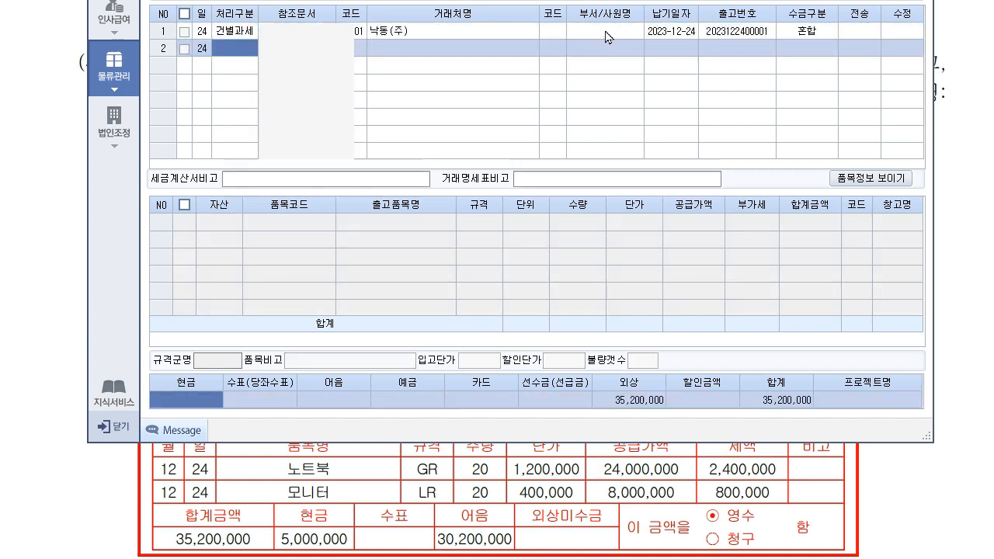
left_click(475, 48)
left_click(478, 33)
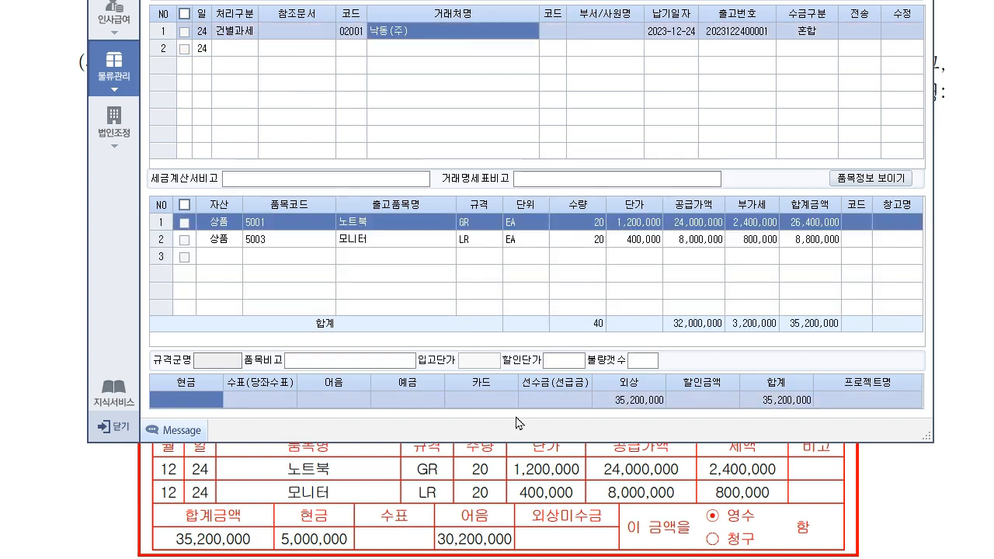
left_click(561, 404)
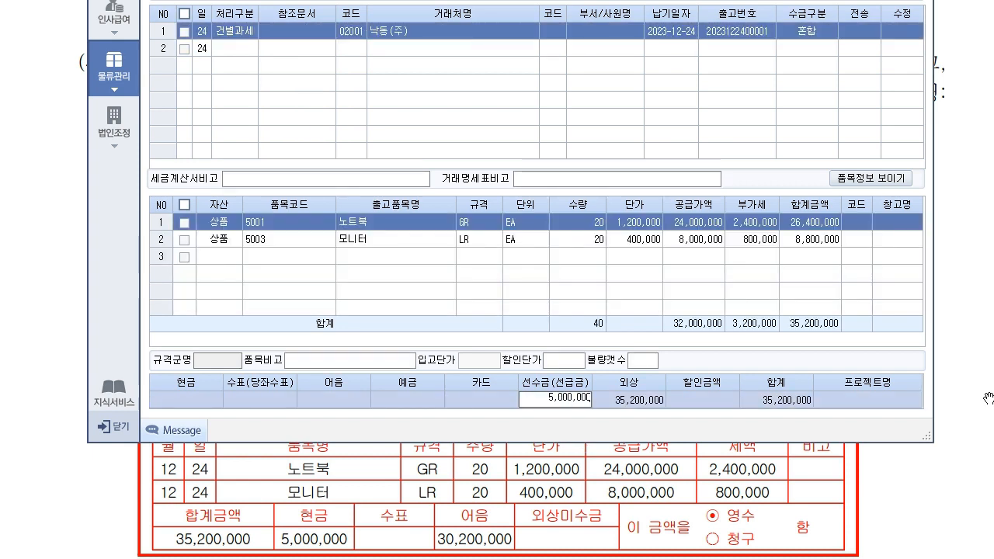
key("Return")
- Confirm 30,200,000 as 어음 and verify both payment amounts on the 낙동(주) shipment
left_click(338, 403)
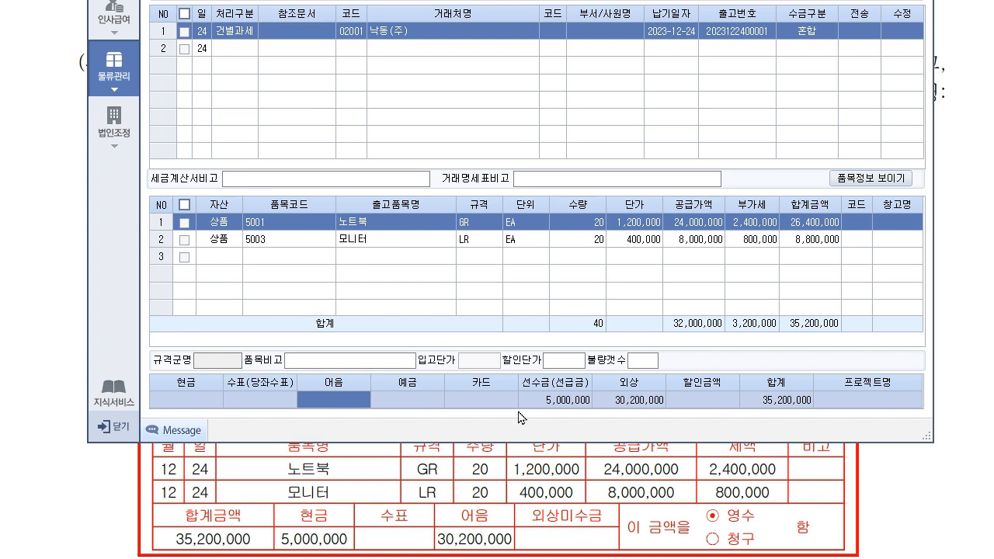
type("30,200")
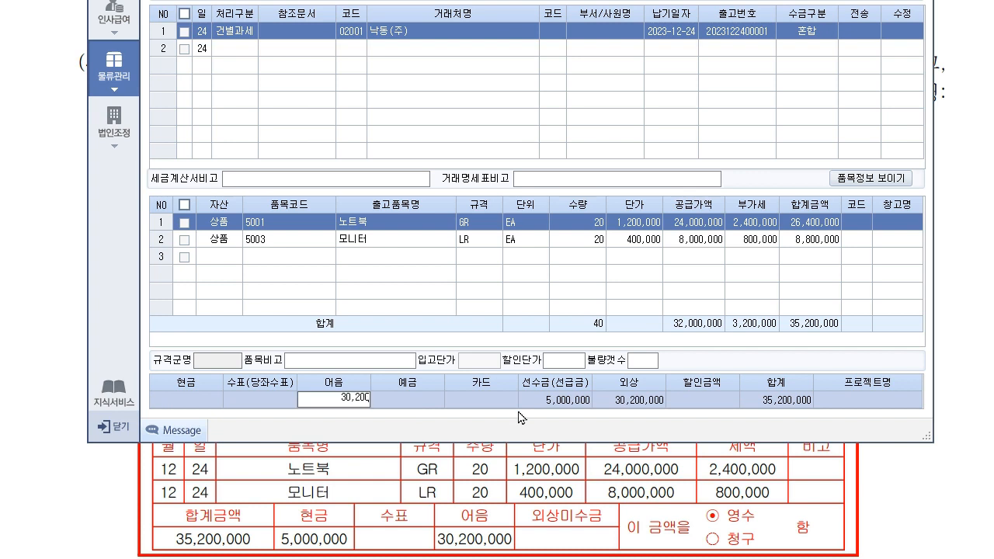
key("Return")
left_click(416, 47)
left_click(420, 33)
left_click(355, 403)
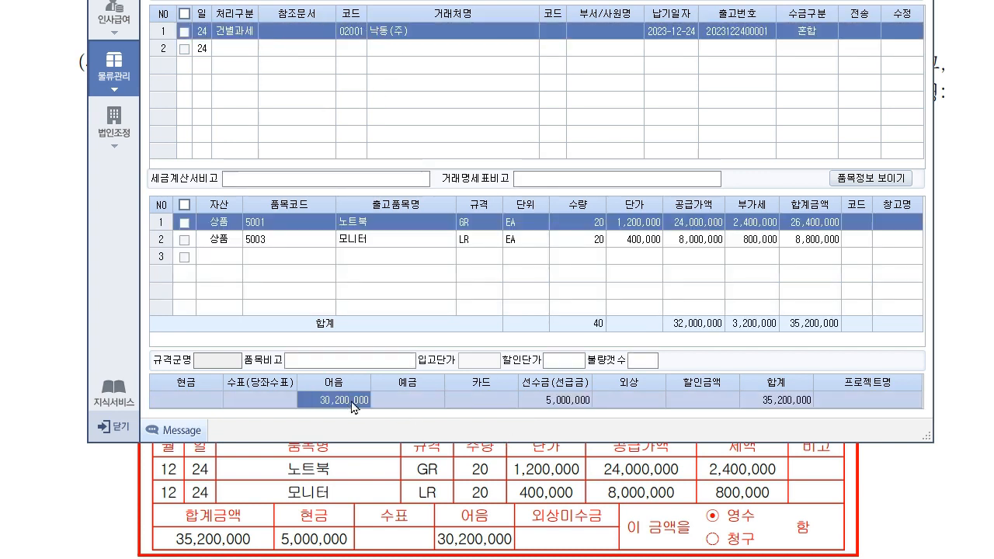
left_click(562, 402)
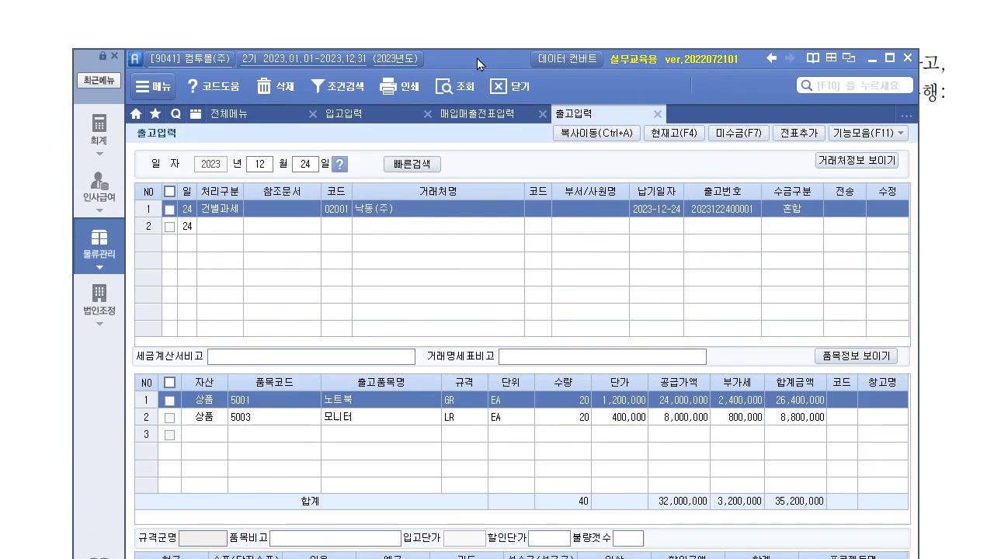
- Add the Dec 24 shipment as a voucher and transmit it to sales vouchers
left_click(787, 145)
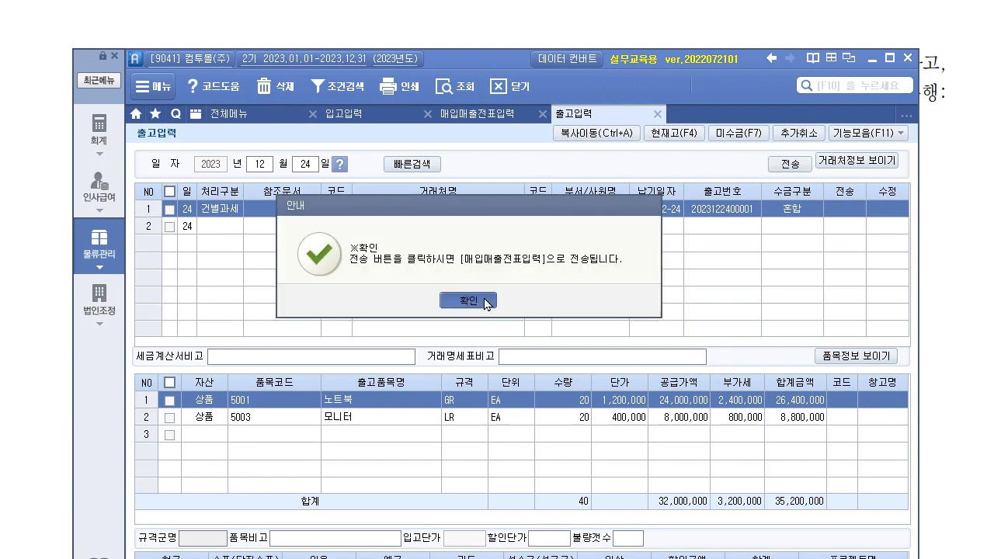
left_click(517, 301)
left_click(790, 164)
left_click(513, 341)
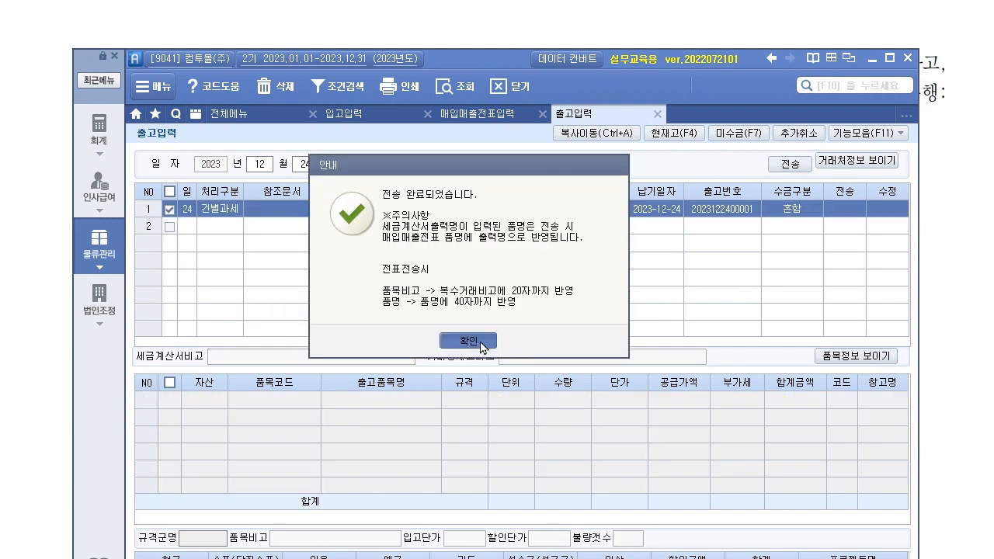
- Check the 24th's vouchers in 매입매출전표입력 against the tax invoice, then open 일반전표입력
left_click(463, 118)
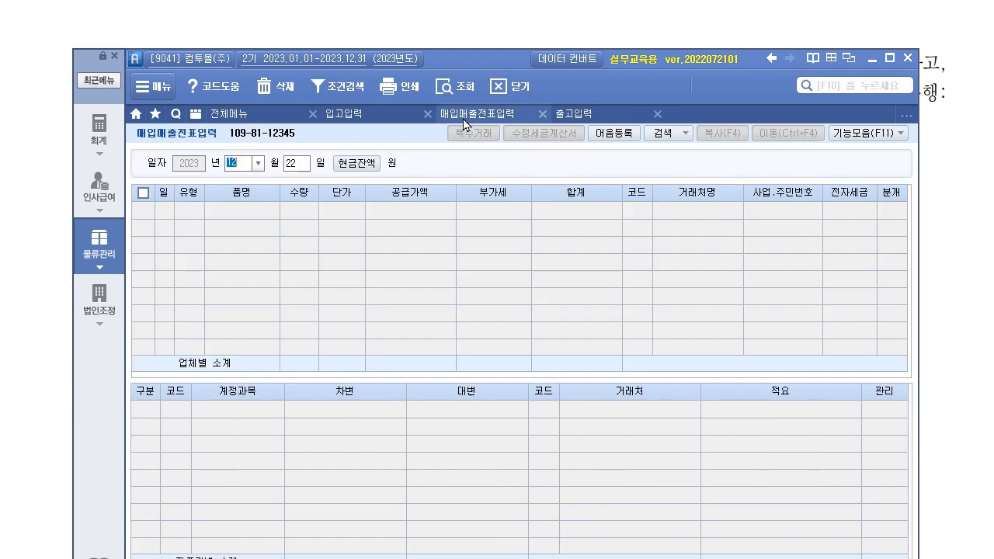
left_click(305, 169)
type("24")
key("Return")
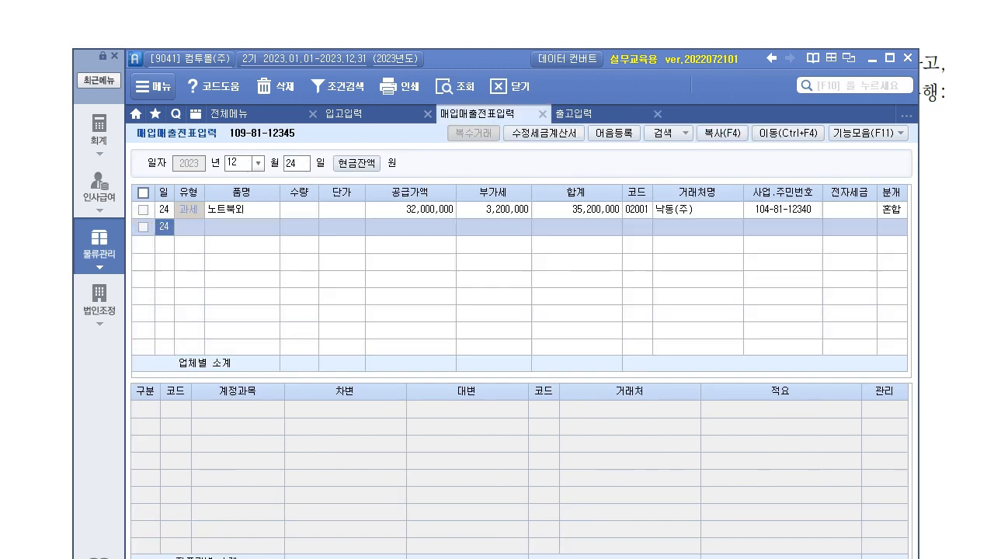
left_click(955, 362)
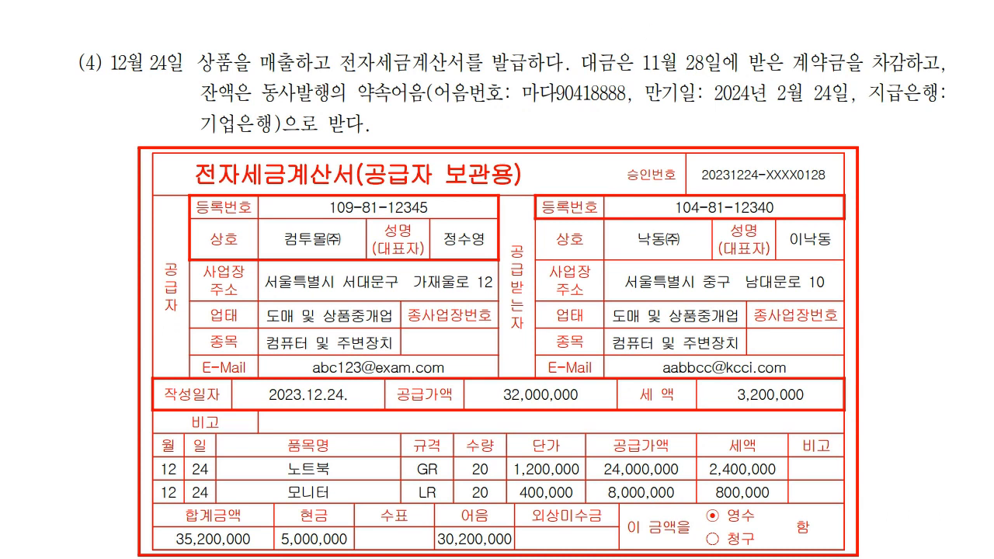
key("alt+Tab")
left_click(99, 134)
left_click(390, 187)
- Review the Nov 28 선수금 5,000,000 receipt from 낙동(주) in 일반전표입력
type("1128")
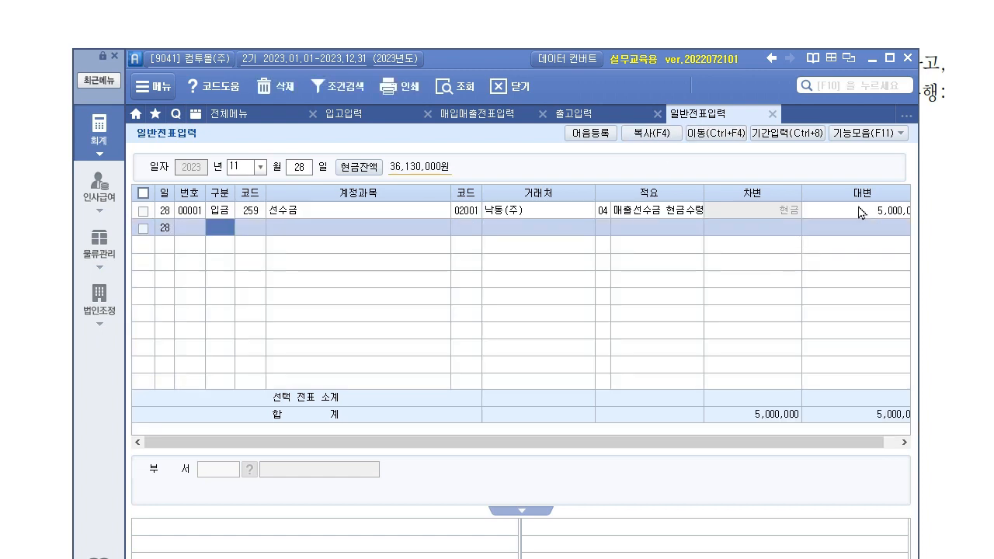
left_click(893, 215)
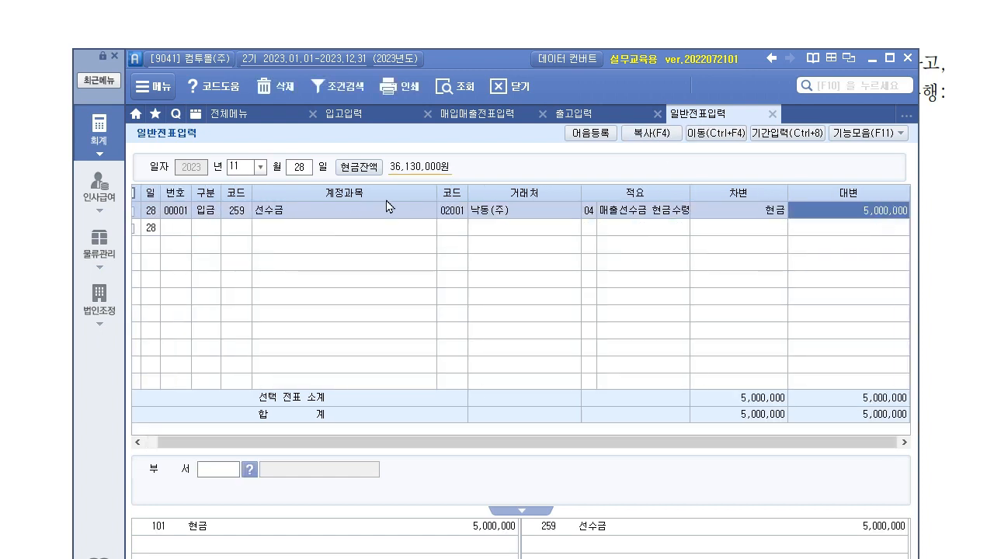
left_click(456, 212)
left_click(233, 211)
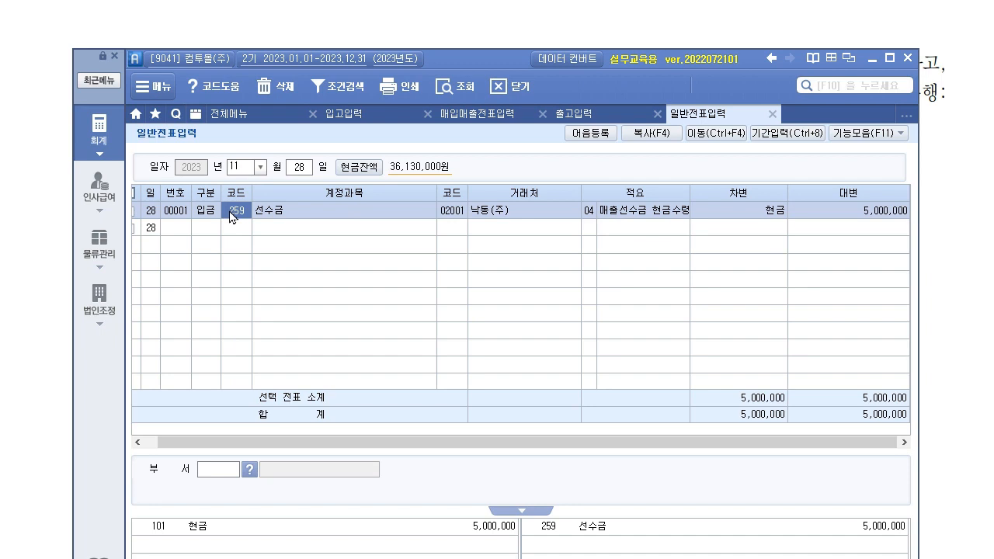
- Mark the Dec 24 노트북외 voucher as 전자입력 and check its 선수금 and 받을어음 debits
left_click(492, 113)
type("12")
key("Return")
key("Return")
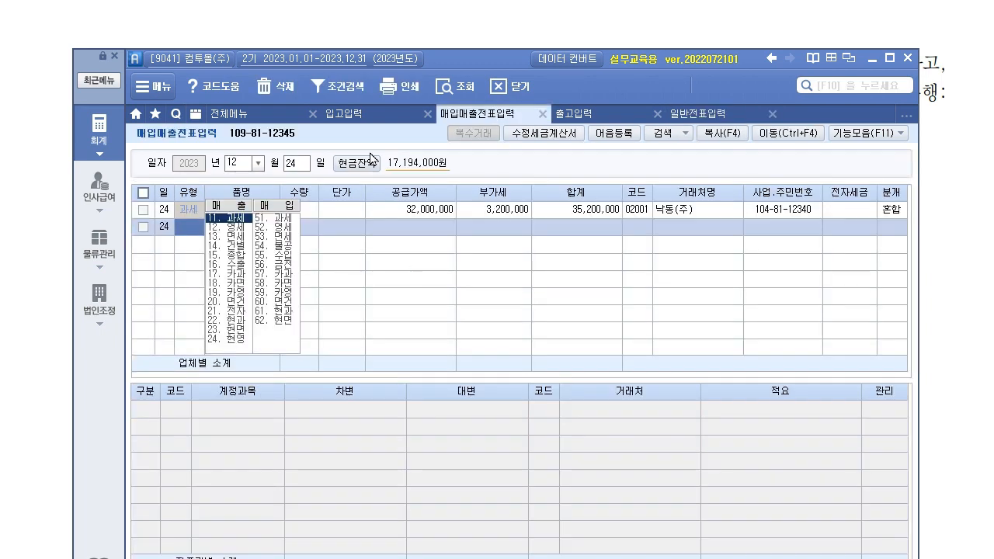
left_click(857, 209)
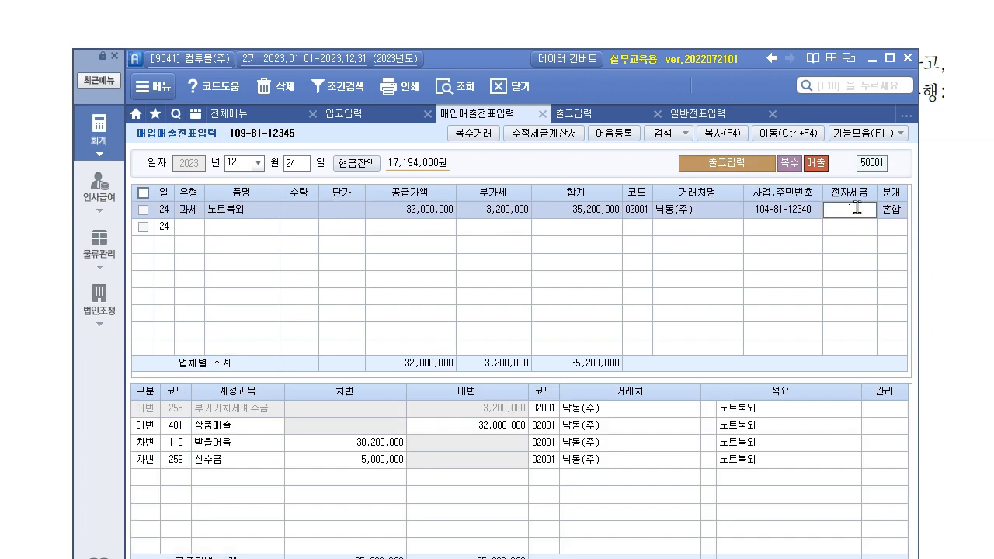
key("Return")
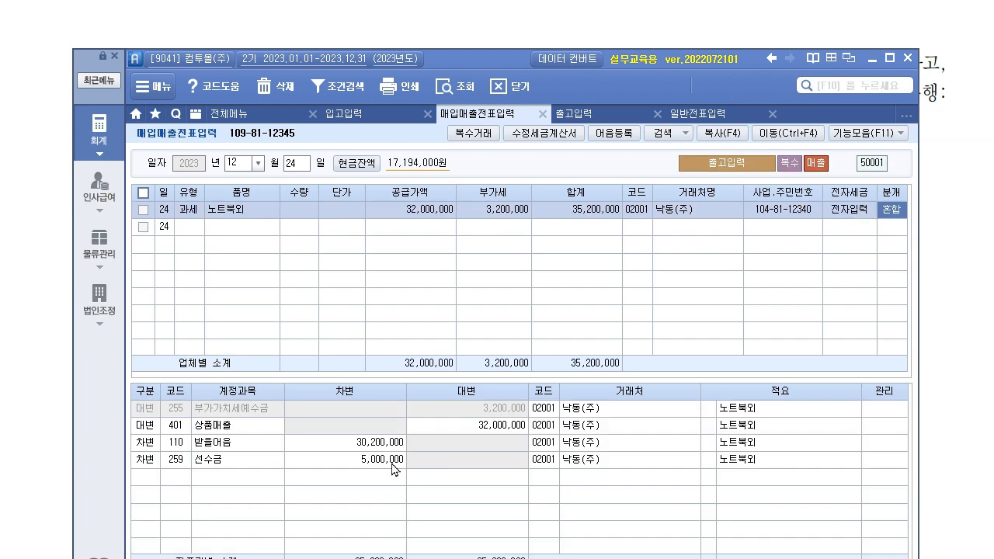
left_click(395, 466)
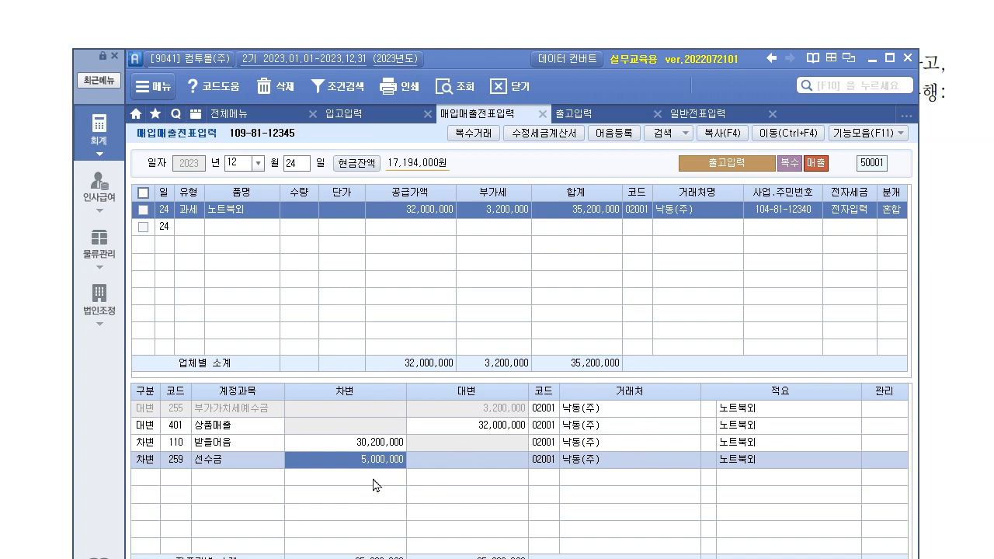
left_click(351, 442)
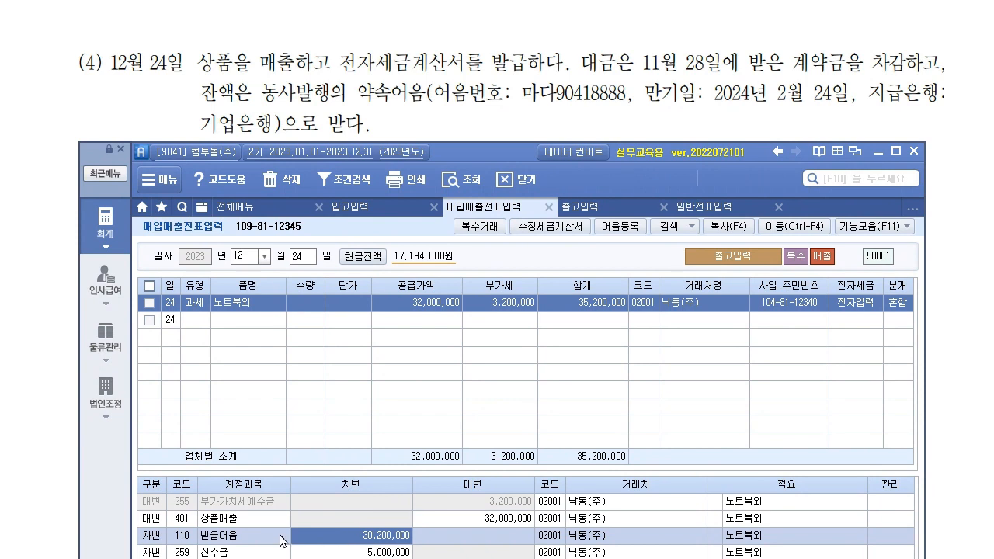
- Open note details (F3) for the 30,200,000 받을어음 line and enter note number 마다90418888
key("F3")
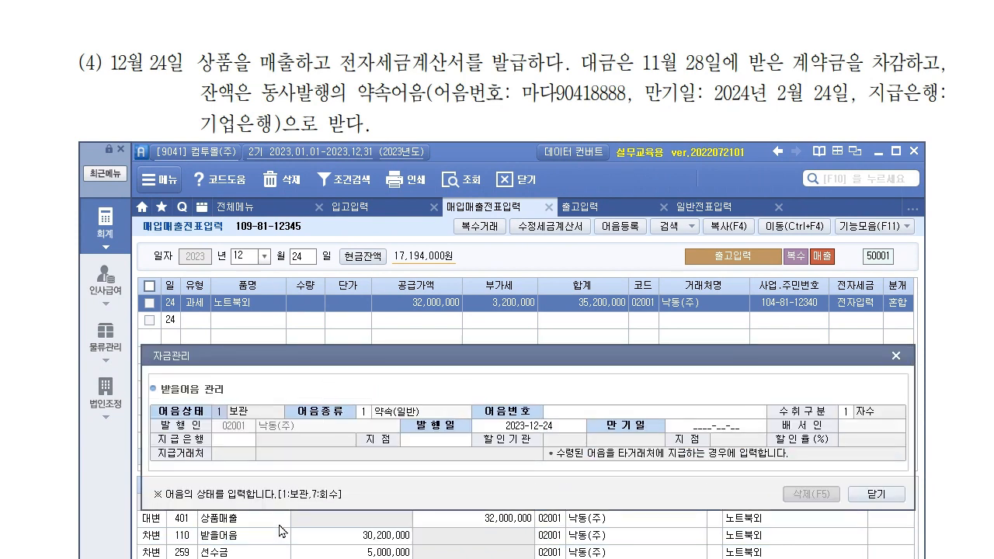
left_click_drag(517, 361, 515, 330)
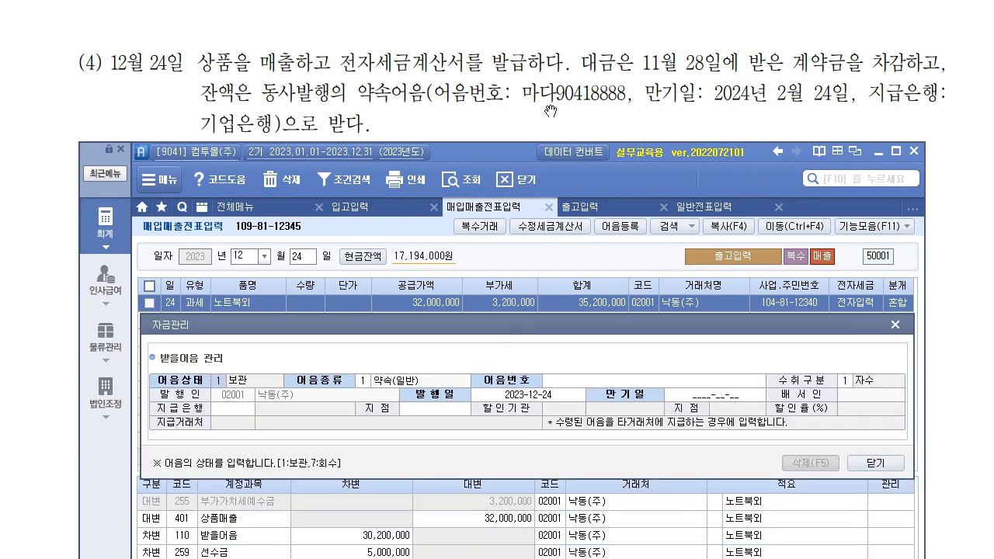
left_click(686, 385)
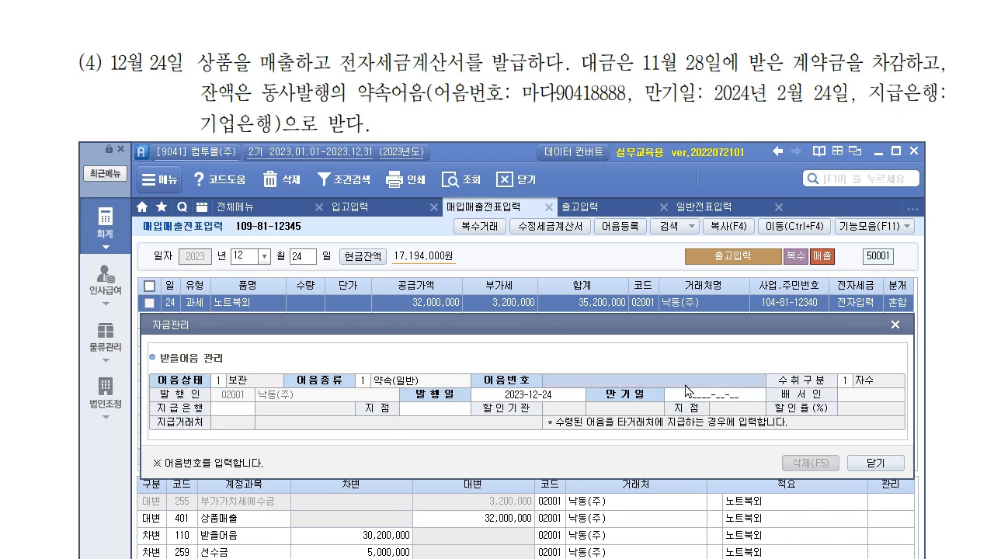
type("미")
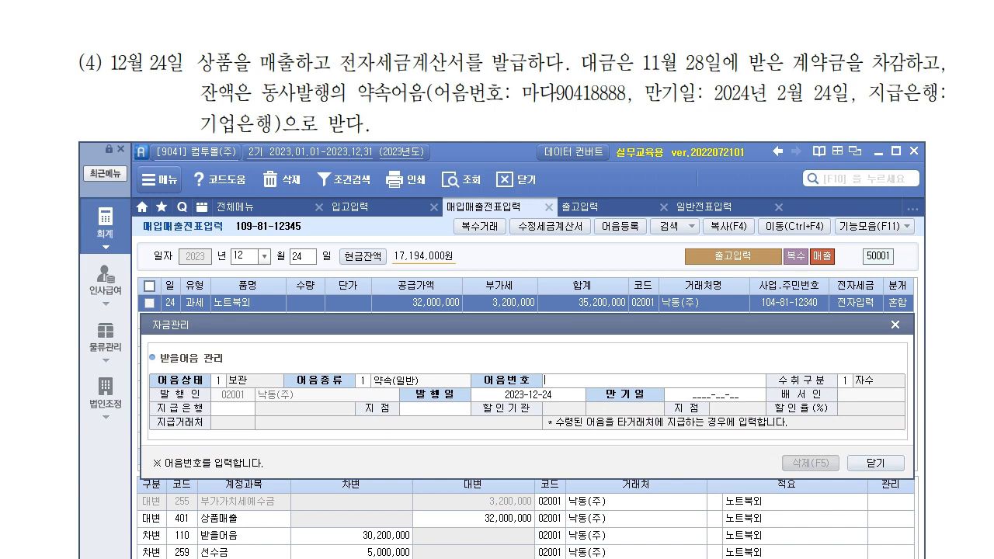
type("ㅏ")
key("Return")
key("Return")
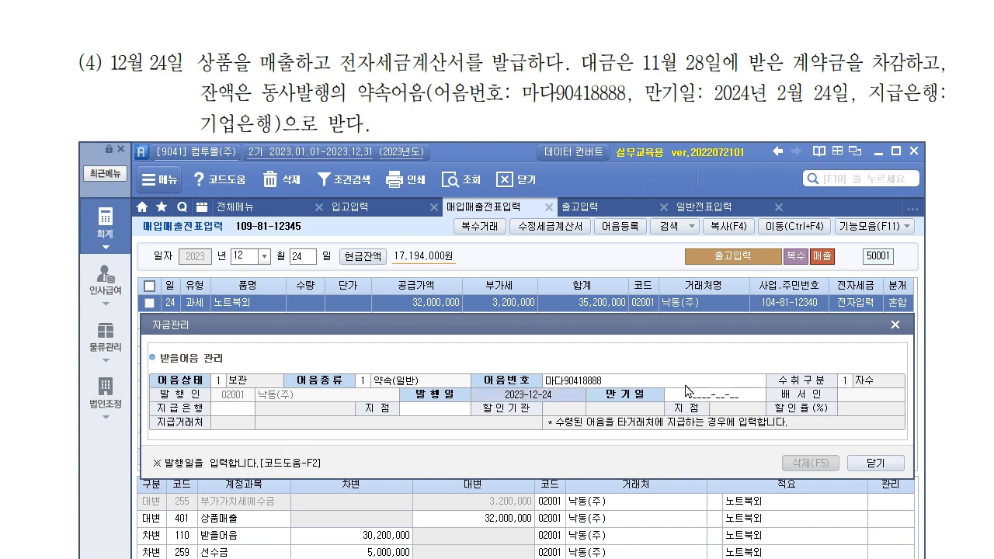
- Record maturity 2024-02-24 and paying bank 010 기업은행, close, and switch to the exercise sheet
left_click(686, 391)
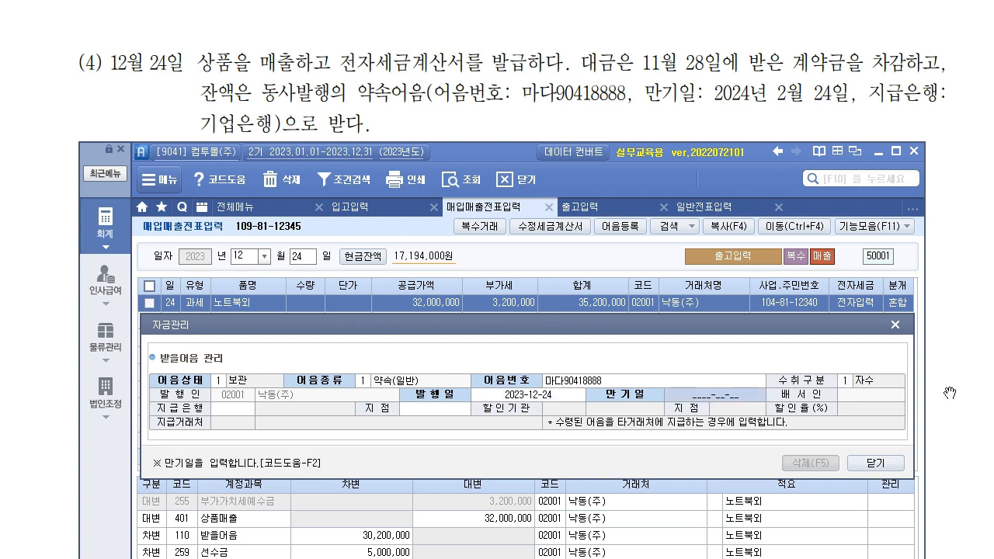
type("2024-02-24")
key("Return")
key("F2")
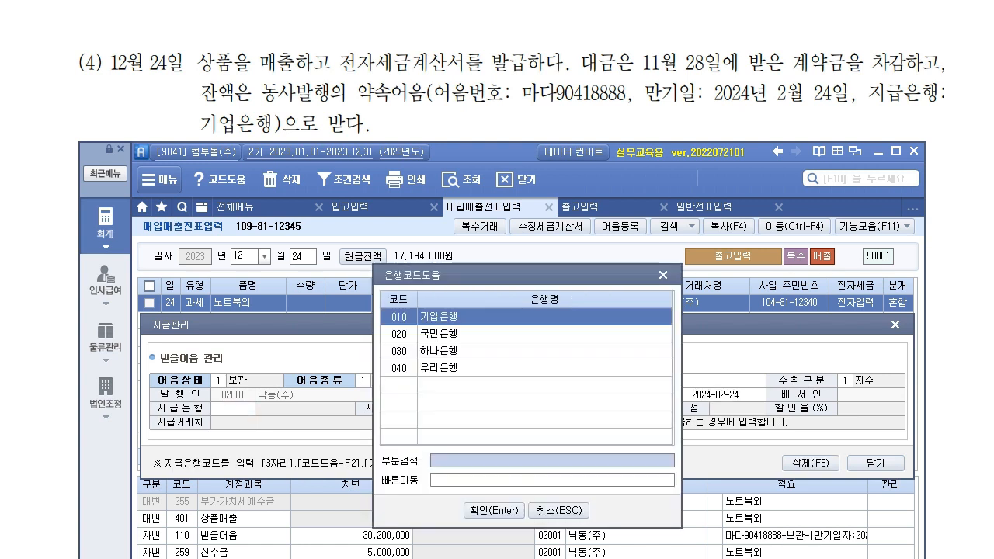
key("Return")
key("Return")
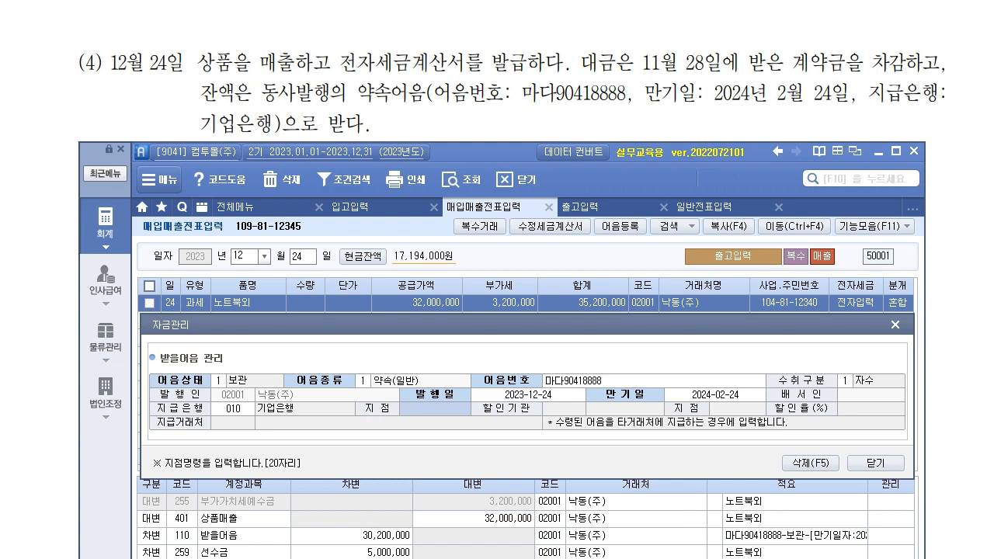
left_click_drag(509, 330, 504, 306)
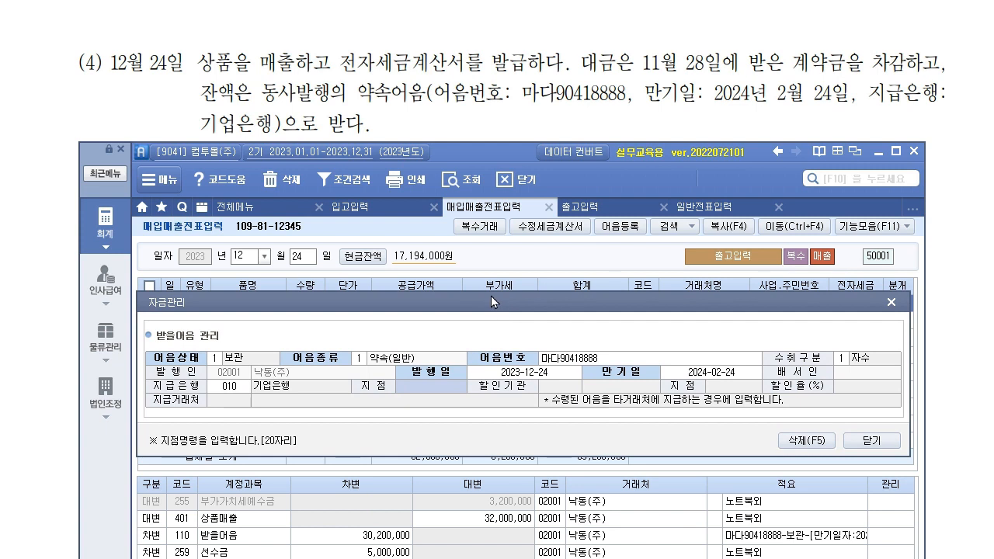
left_click(890, 447)
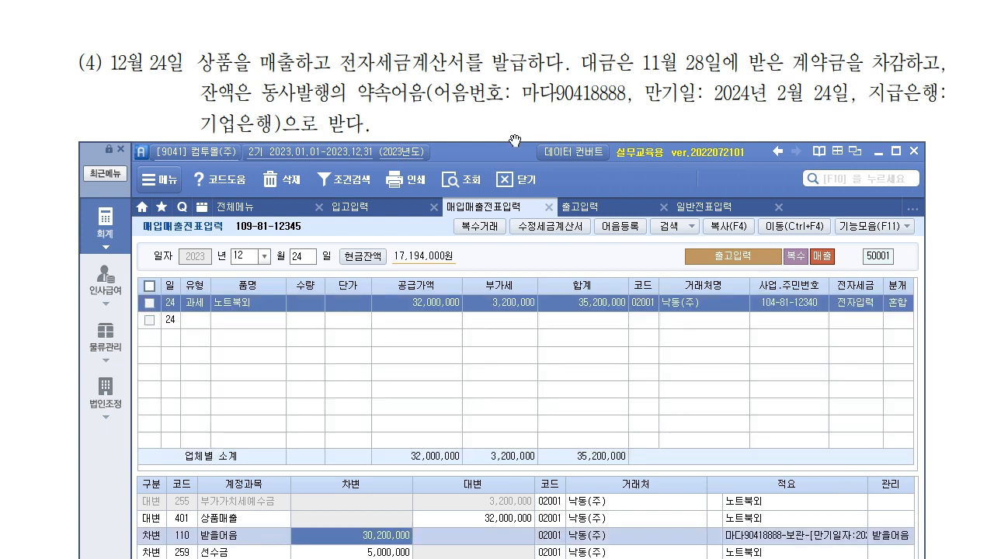
left_click_drag(500, 155, 483, 34)
key("alt+Tab")
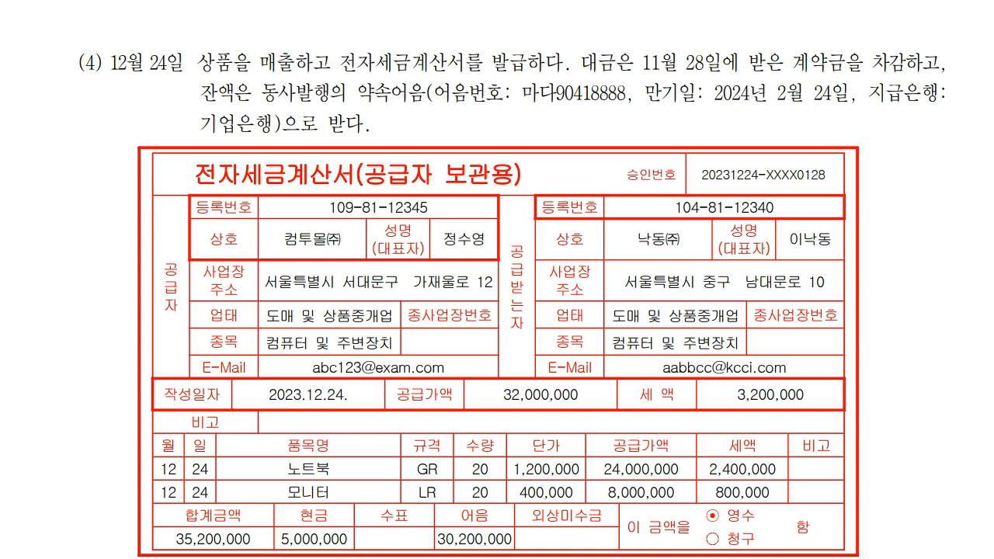
- Scroll the problem sheet to item (1) and bring sPLUS up over it
scroll(882, 387, "down", 10)
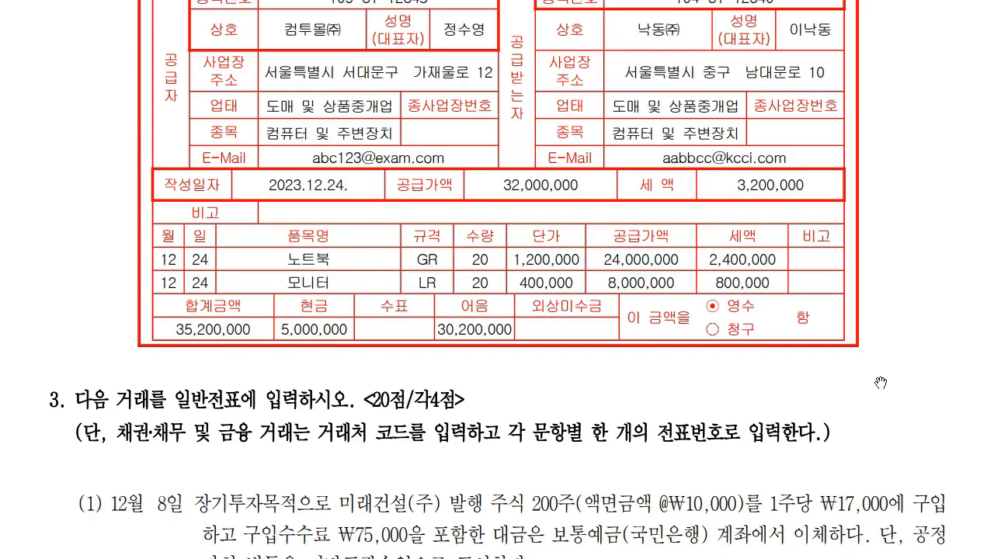
scroll(873, 369, "up", 1)
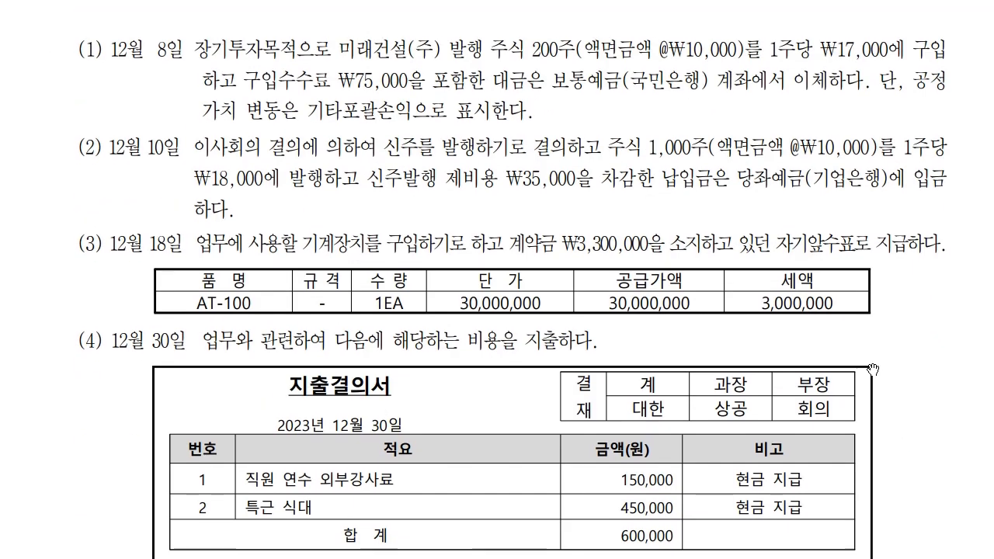
scroll(478, 187, "down", 1)
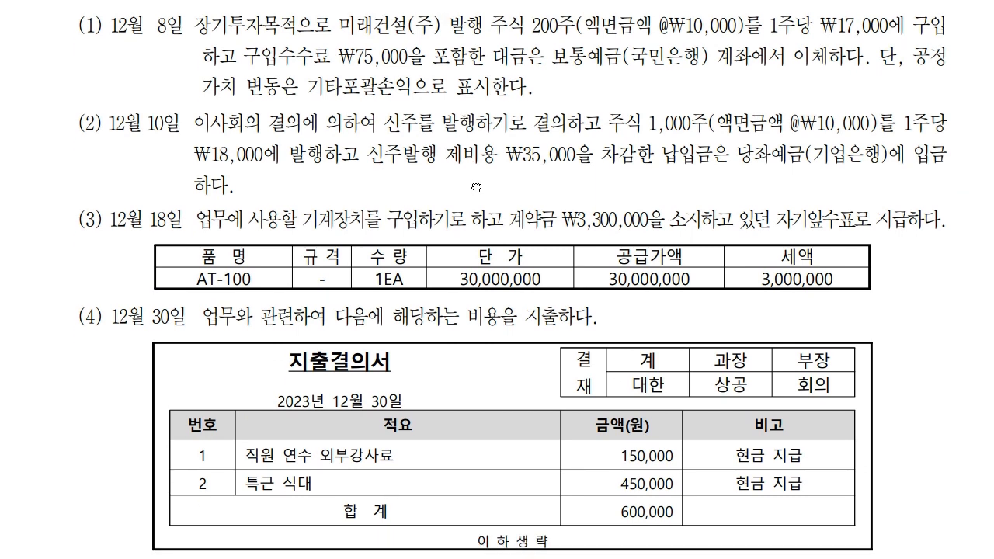
key("alt+Tab")
left_click_drag(424, 29, 440, 116)
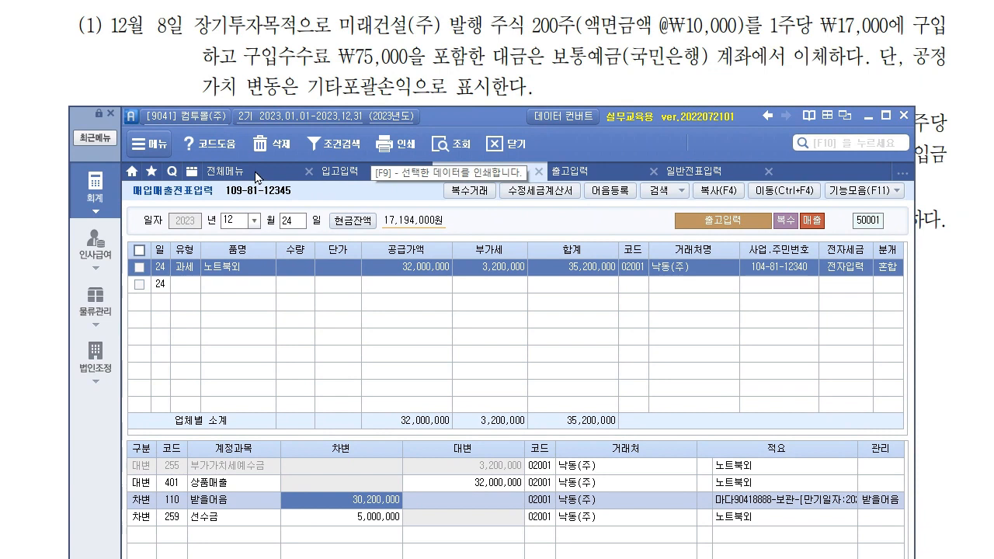
- Switch to 일반전표입력, widen and move the window beside the problem, and select the month
left_click(704, 175)
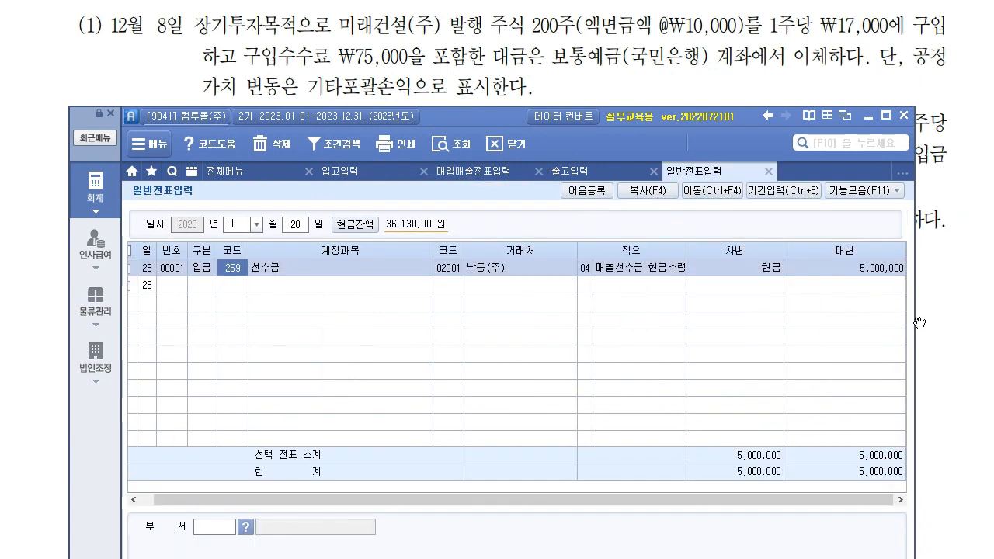
left_click_drag(915, 330, 961, 330)
left_click_drag(550, 120, 506, 115)
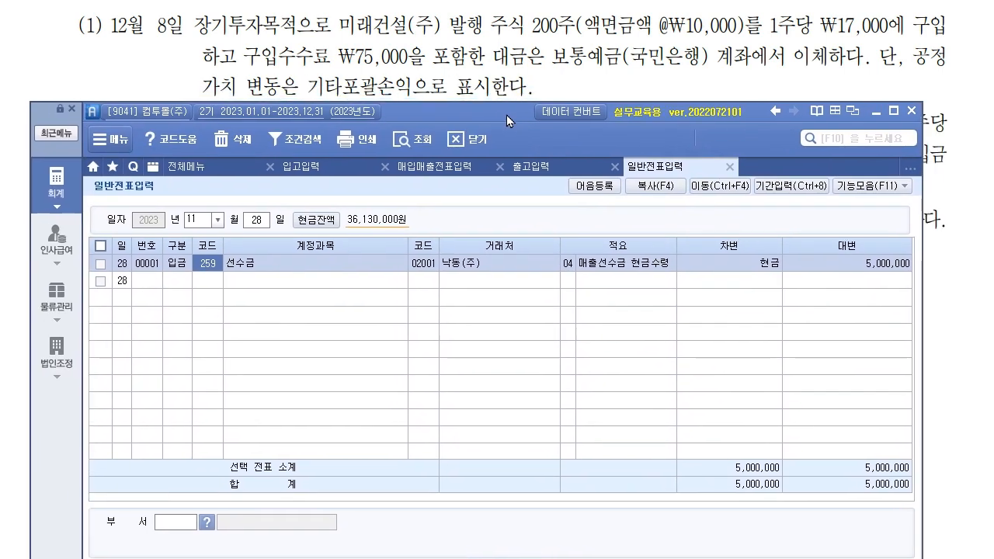
left_click(201, 216)
- Set the voucher date to December 8 and select its empty journal row
type("128")
key("Return")
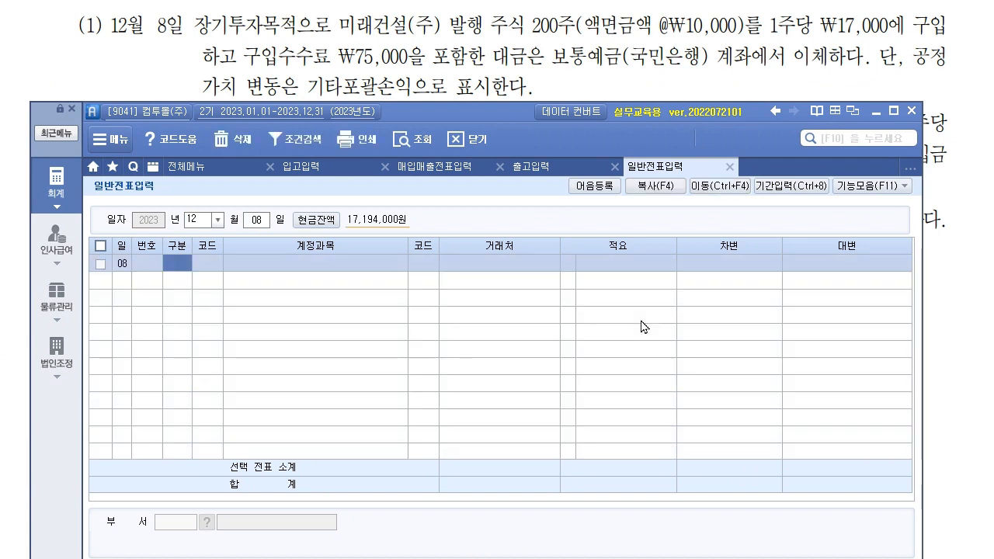
left_click(177, 263)
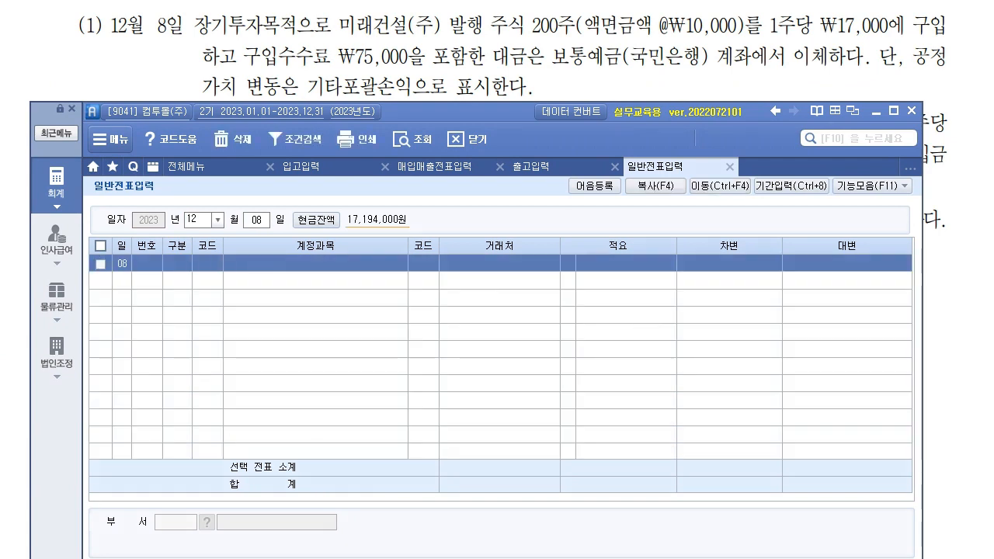
- Underline the long-term purpose, 200주, ₩10,000 par, ₩17,000 price, ₩75,000 fee and 보통예금(국민은행)
left_click_drag(188, 36, 298, 40)
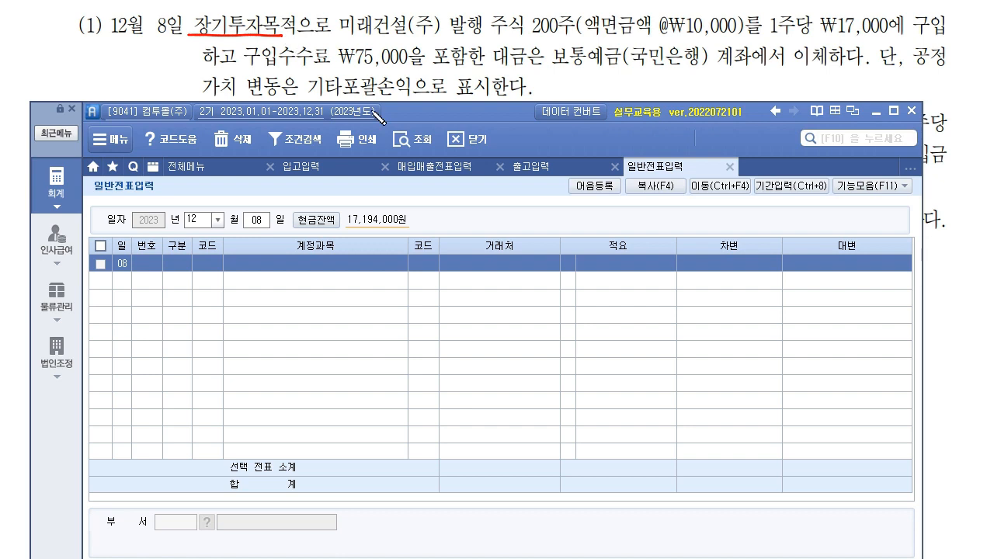
left_click_drag(497, 31, 580, 37)
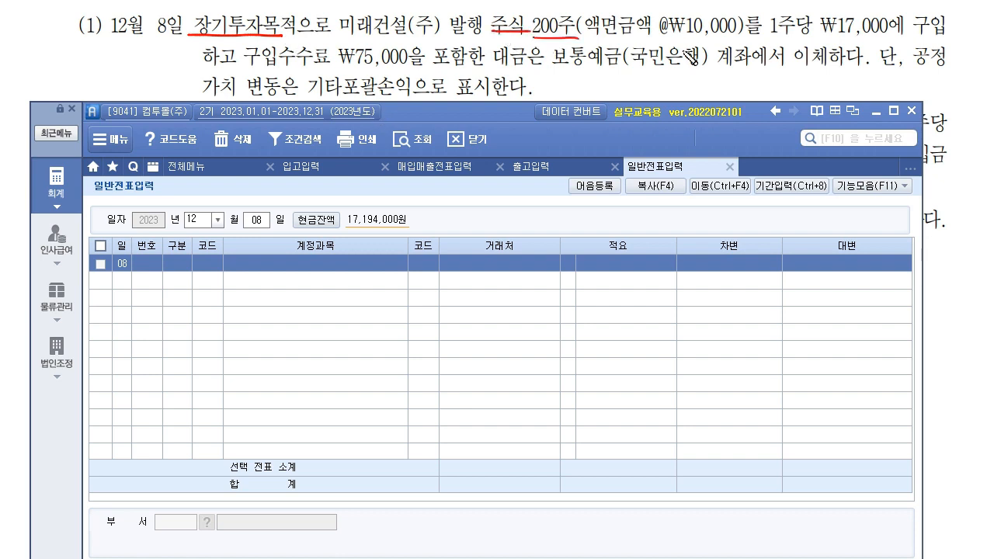
left_click_drag(678, 33, 722, 36)
left_click_drag(907, 34, 823, 35)
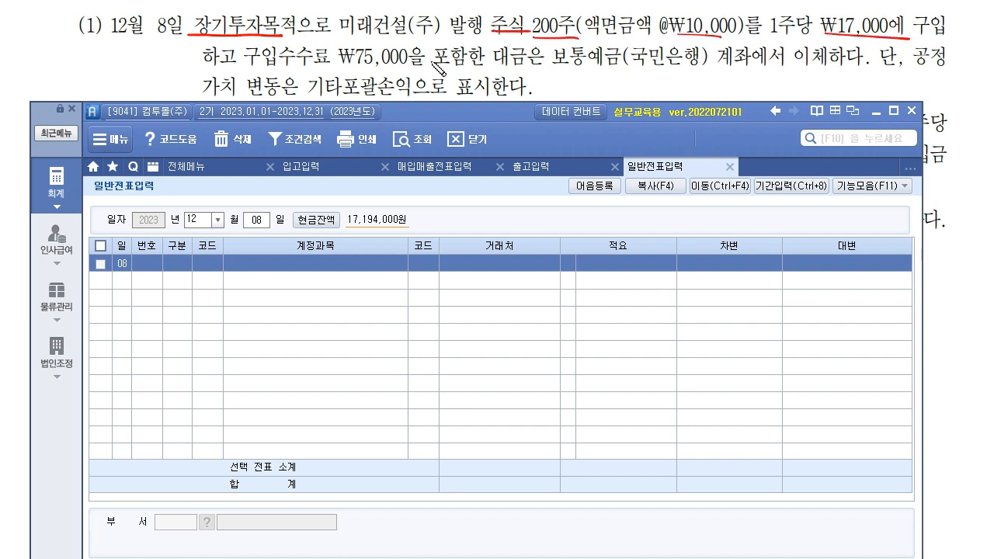
left_click_drag(247, 70, 413, 73)
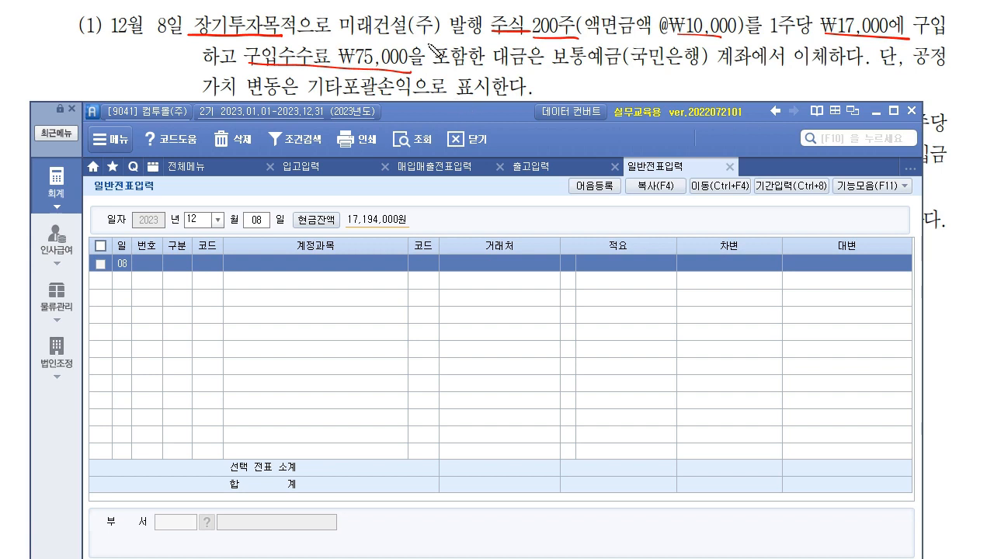
left_click_drag(561, 66, 683, 67)
- Circle 주식 and the ₩75,000 fee, box 기타포괄손익, and note the fee adds to cost
mouse_move(533, 43)
left_mouse_down()
mouse_move(531, 17)
mouse_move(505, 39)
left_mouse_up()
mouse_move(210, 35)
left_mouse_down()
mouse_move(188, 22)
mouse_move(233, 37)
left_mouse_up()
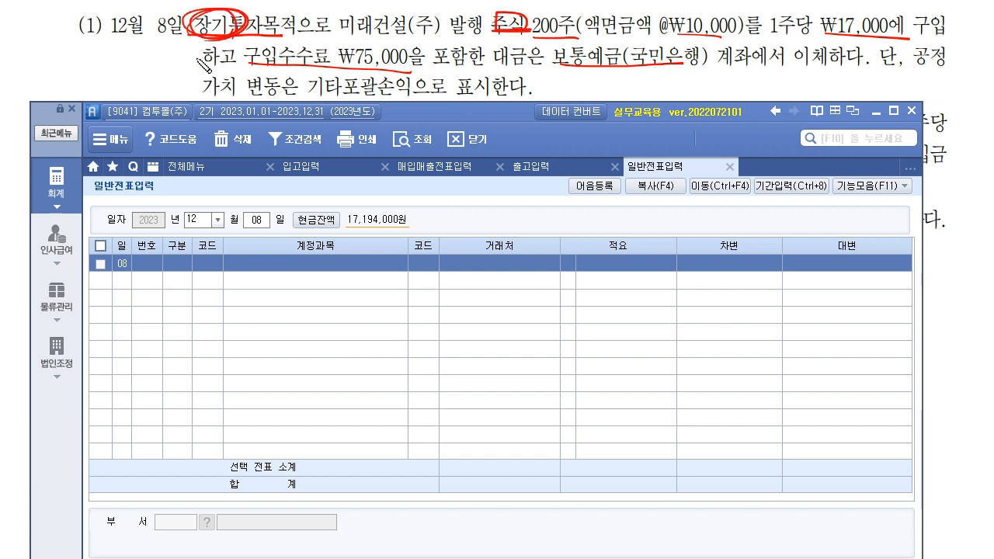
left_click_drag(910, 56, 954, 58)
mouse_move(209, 96)
left_mouse_down()
mouse_move(374, 97)
mouse_move(361, 76)
mouse_move(404, 96)
mouse_move(527, 103)
mouse_move(553, 62)
left_mouse_up()
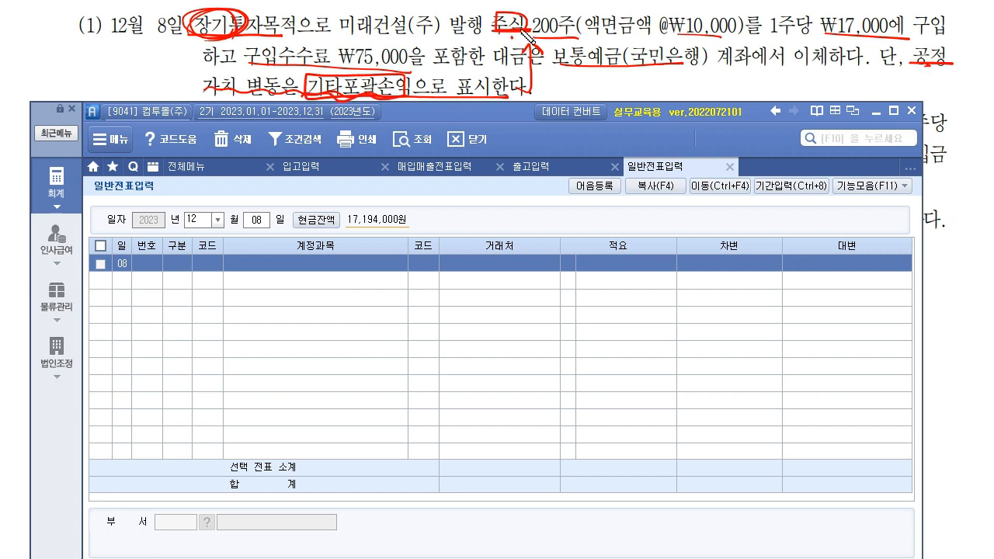
mouse_move(200, 38)
left_mouse_down()
mouse_move(196, 72)
mouse_move(180, 79)
mouse_move(204, 66)
mouse_move(211, 83)
left_mouse_up()
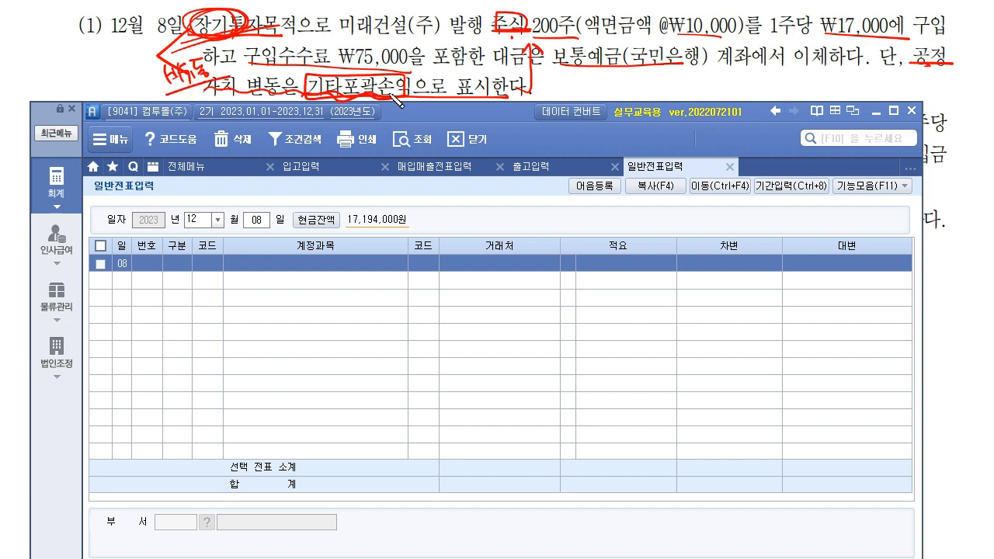
mouse_move(264, 78)
left_mouse_down()
mouse_move(399, 72)
mouse_move(420, 46)
mouse_move(405, 81)
left_mouse_up()
mouse_move(247, 55)
left_mouse_down()
mouse_move(245, 74)
mouse_move(258, 51)
mouse_move(233, 68)
left_mouse_up()
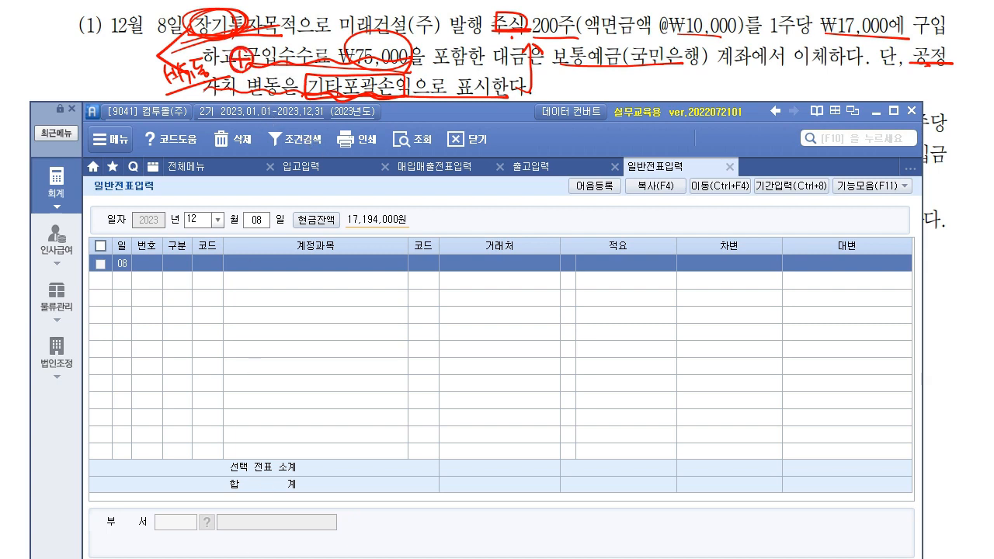
- Enter a debit line for account 178 기타포괄손익-공정가치측정금융자산, found by searching 기타포괄
left_click(217, 269)
type("3178")
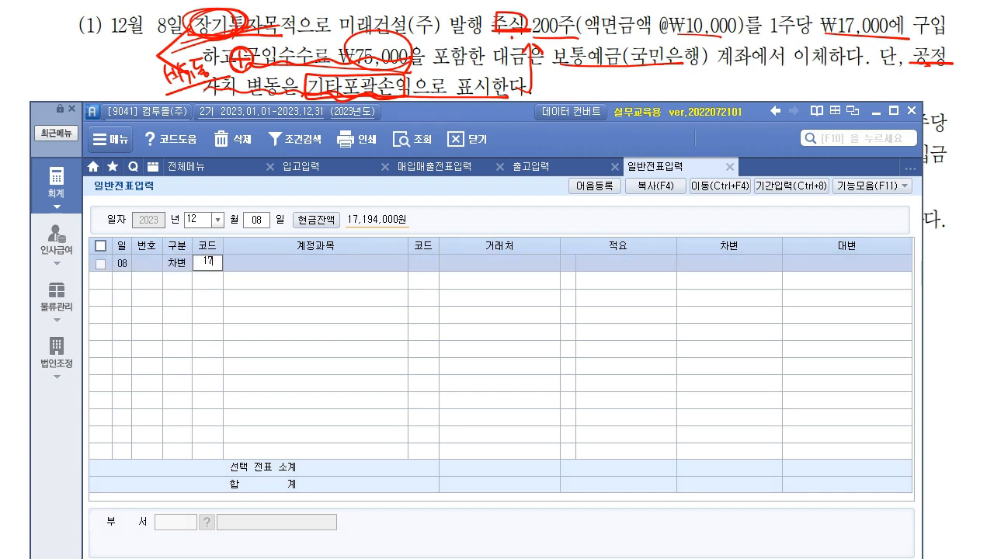
key("Return")
key("F2")
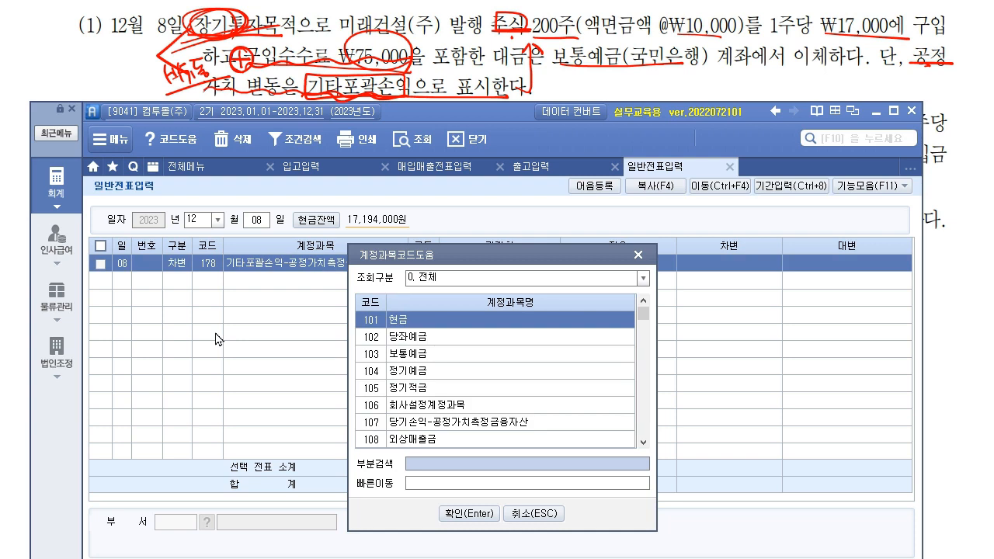
type("기타포괄")
key("Return")
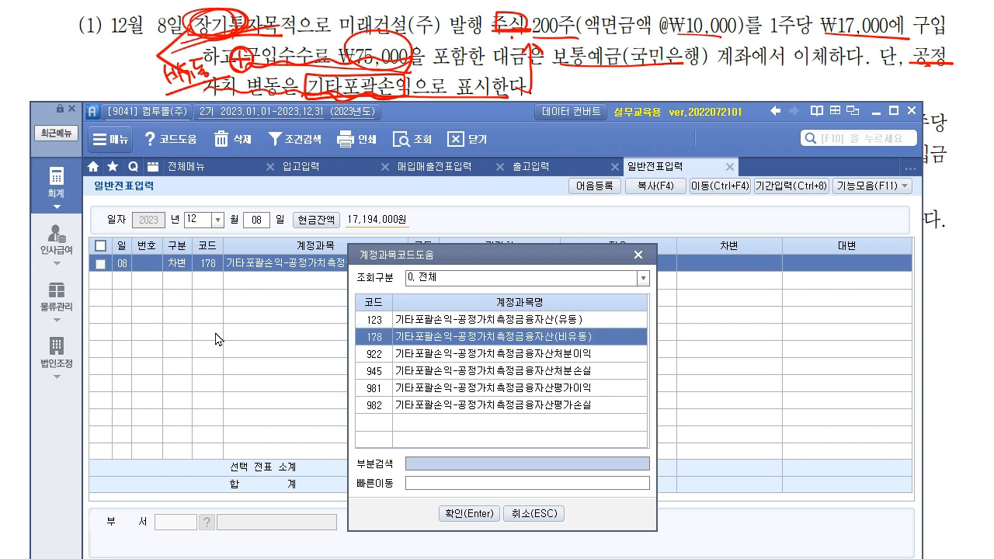
key("Return")
key("Return")
key("Return")
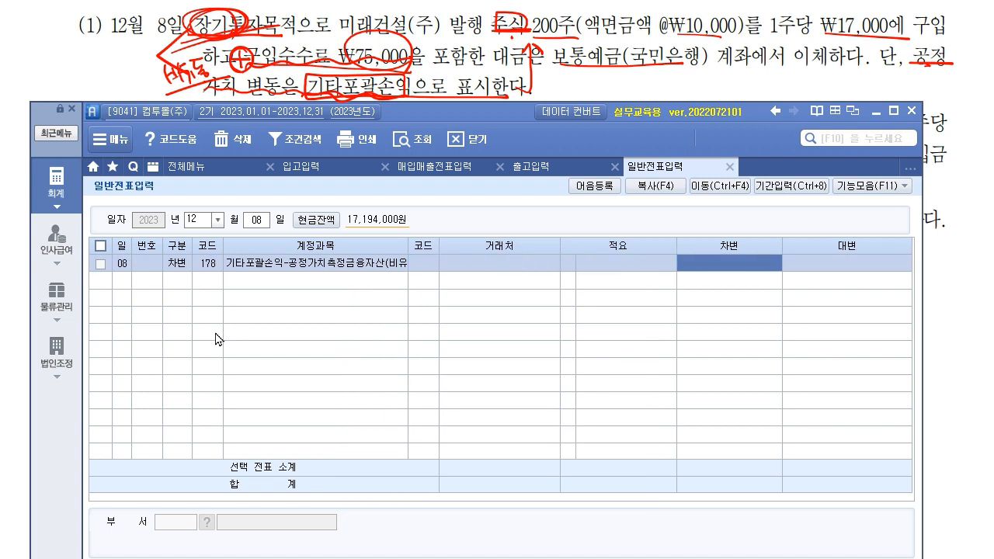
- Circle the 200주 count and ₩17,000 share price, crossing out the ₩10,000 par value
mouse_move(571, 21)
left_mouse_down()
mouse_move(539, 20)
mouse_move(547, 9)
left_mouse_up()
left_click_drag(736, 6, 683, 35)
left_click_drag(687, 12, 739, 37)
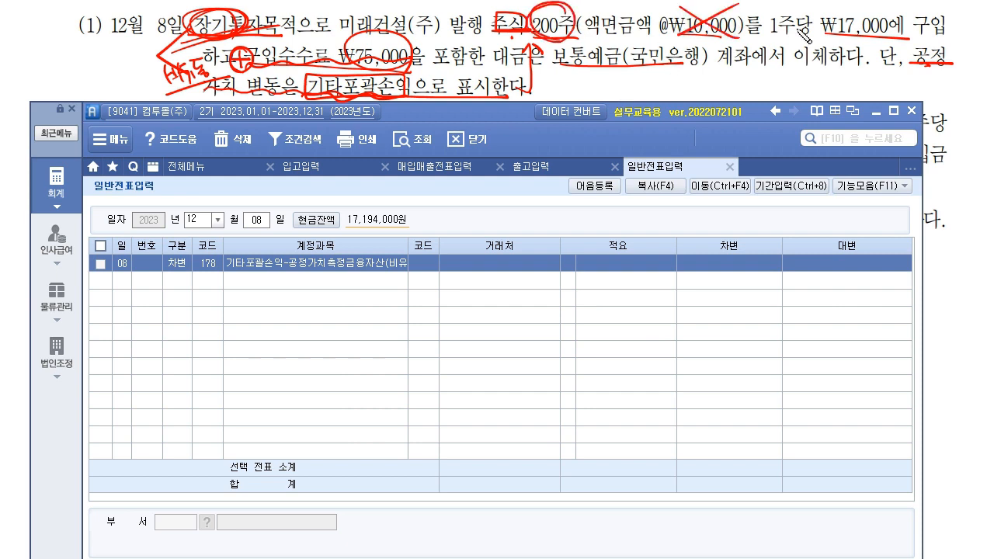
left_click_drag(869, 33, 841, 8)
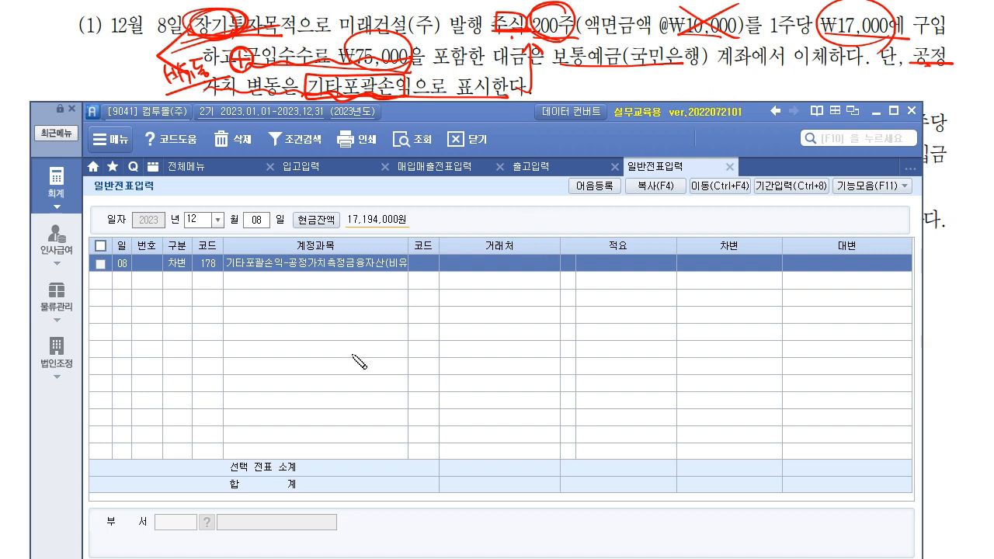
- Handwrite (200 × 17,000) + 75,000 = 3,475,000 and underline the total
mouse_move(353, 345)
left_mouse_down()
mouse_move(377, 360)
mouse_move(494, 355)
mouse_move(494, 380)
mouse_move(342, 374)
left_mouse_up()
left_click_drag(531, 362, 562, 358)
mouse_move(550, 349)
left_mouse_down()
mouse_move(553, 373)
mouse_move(595, 354)
mouse_move(626, 366)
mouse_move(679, 354)
left_mouse_up()
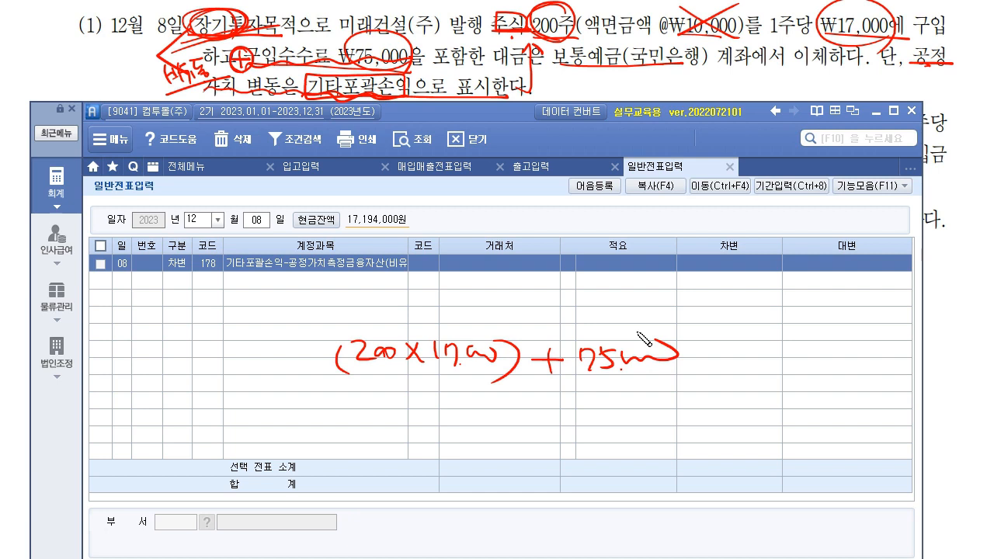
left_click_drag(711, 351, 735, 350)
mouse_move(711, 359)
left_mouse_down()
mouse_move(792, 371)
mouse_move(820, 349)
mouse_move(842, 359)
mouse_move(861, 348)
mouse_move(854, 358)
left_mouse_up()
left_click(758, 365)
left_click_drag(729, 371, 904, 373)
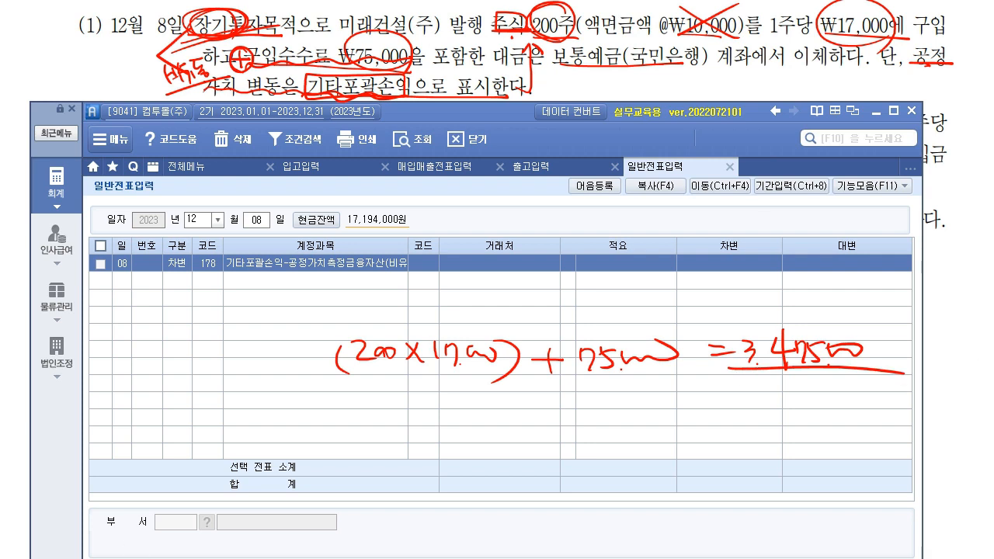
- Enter 3,475,000 as the debit amount on the first line
left_click(710, 267)
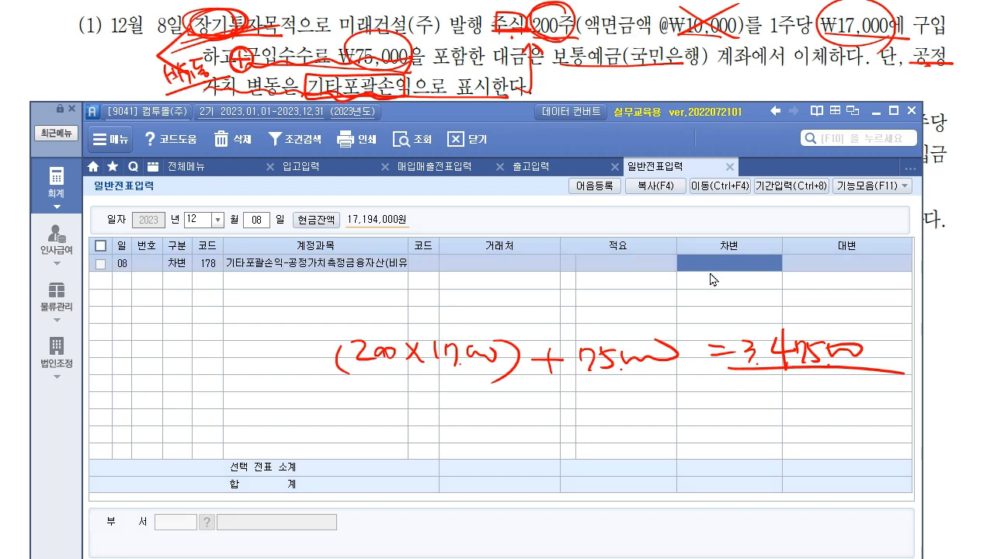
type("3,475,000")
key("Return")
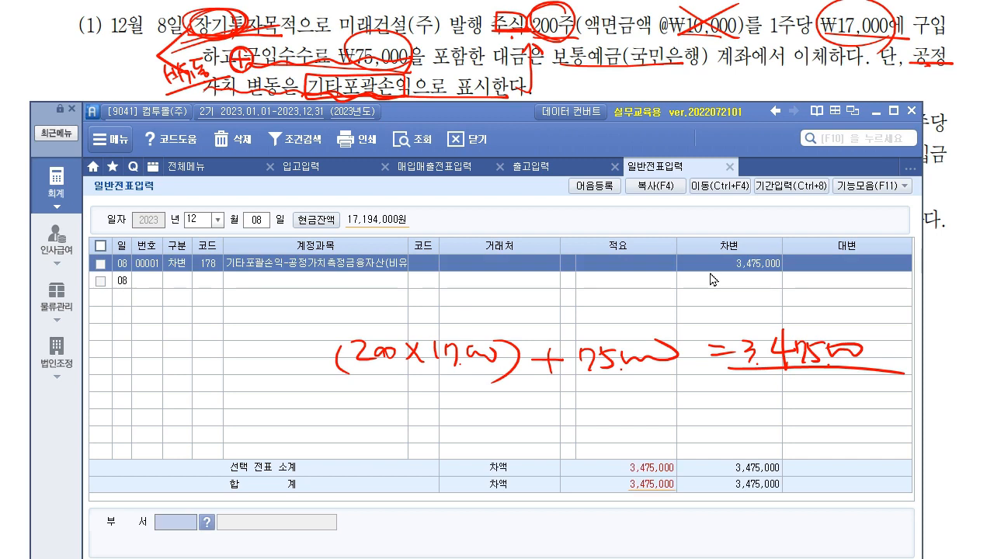
- Credit 103 보통예금 with counterparty 국민은행(보통) for 3,475,000, then clear the pen marks
type("103")
key("Return")
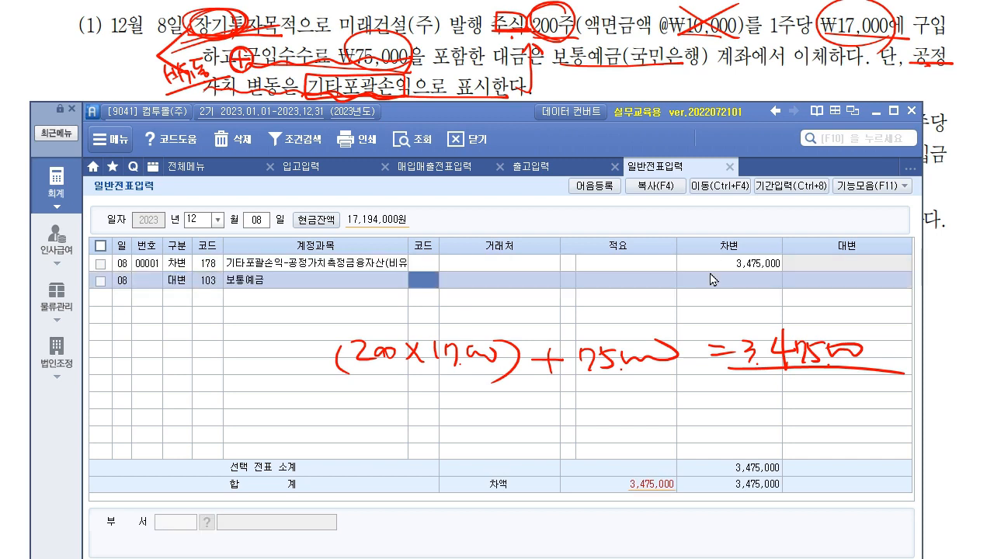
key("F2")
type("국민")
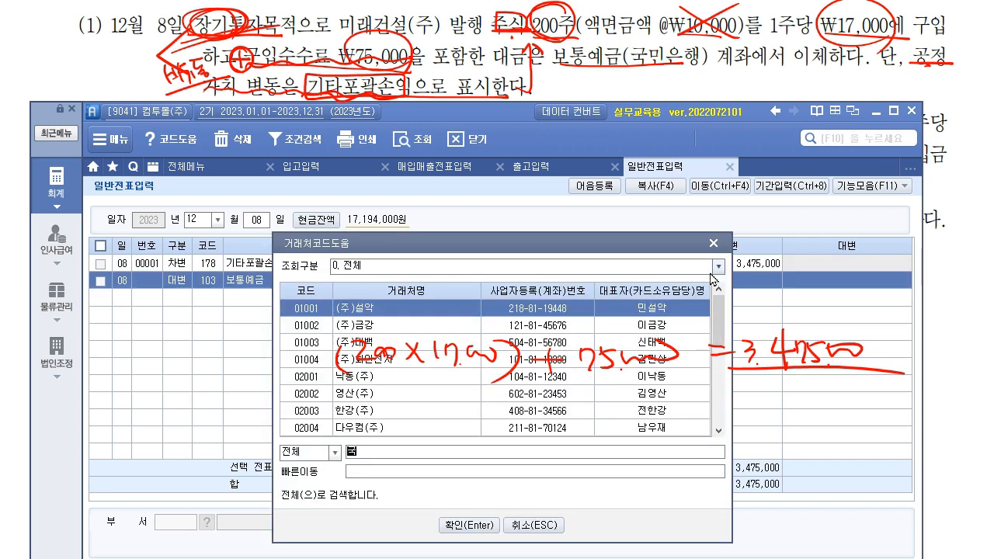
key("Return")
key("Return")
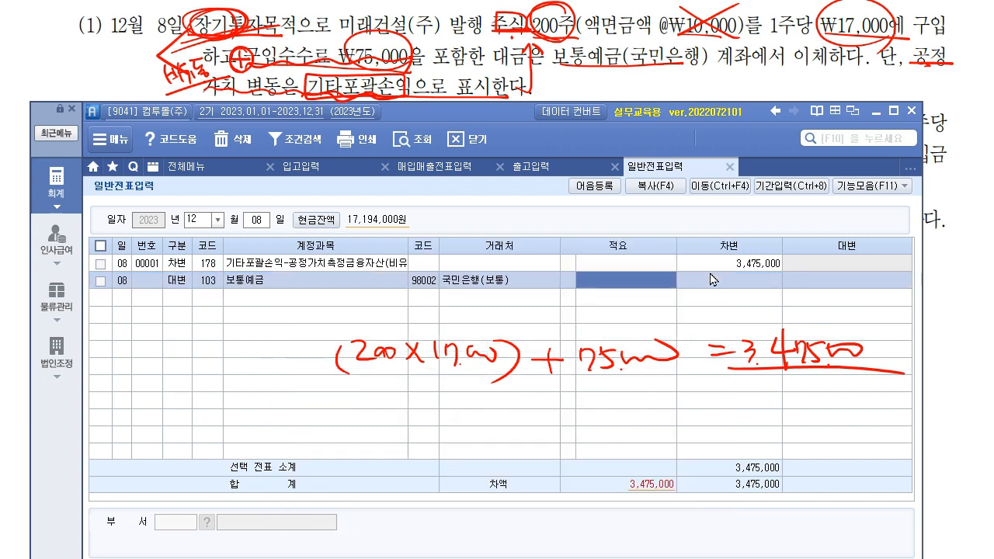
key("Return")
key("Return")
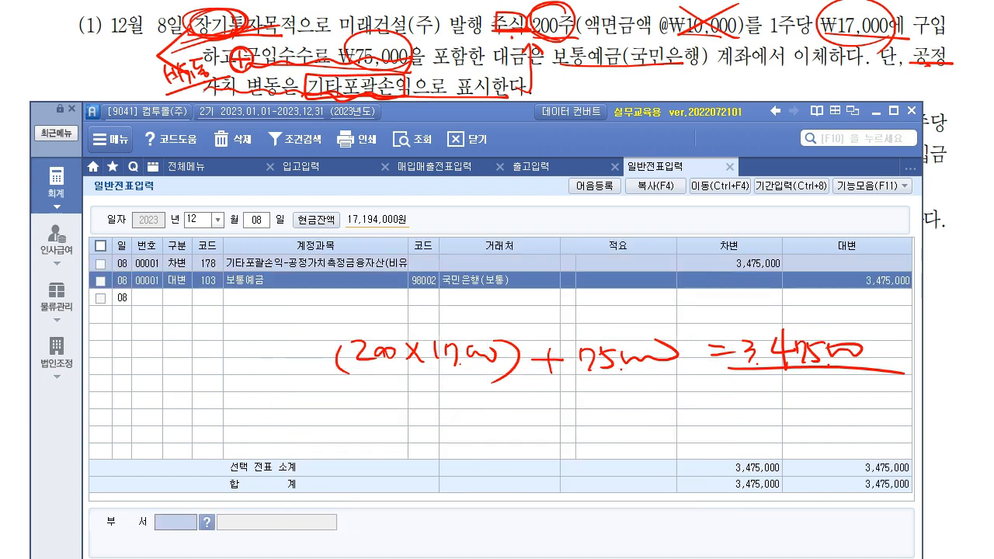
key("Escape")
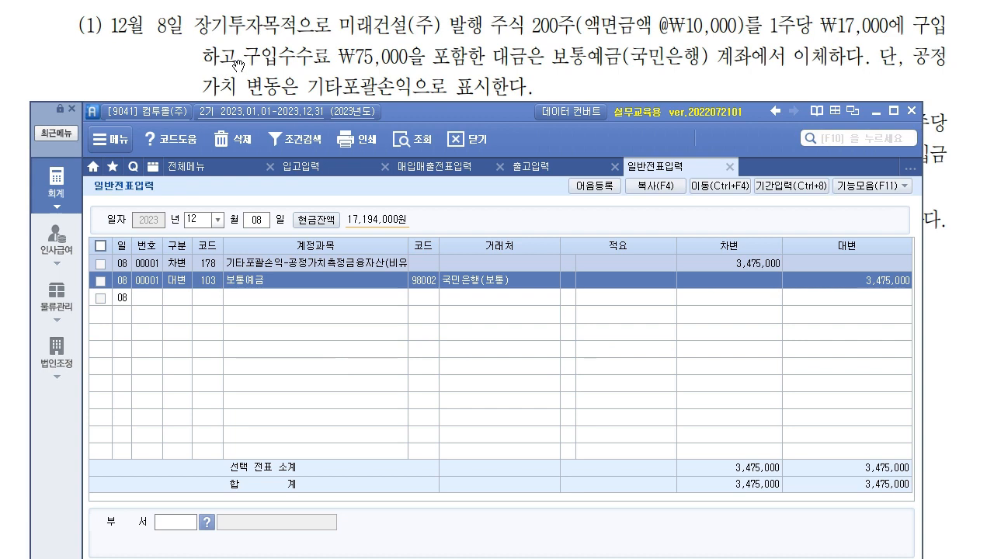
- Read item (2) on the problem sheet and set the journal day to December 10
left_click(559, 69)
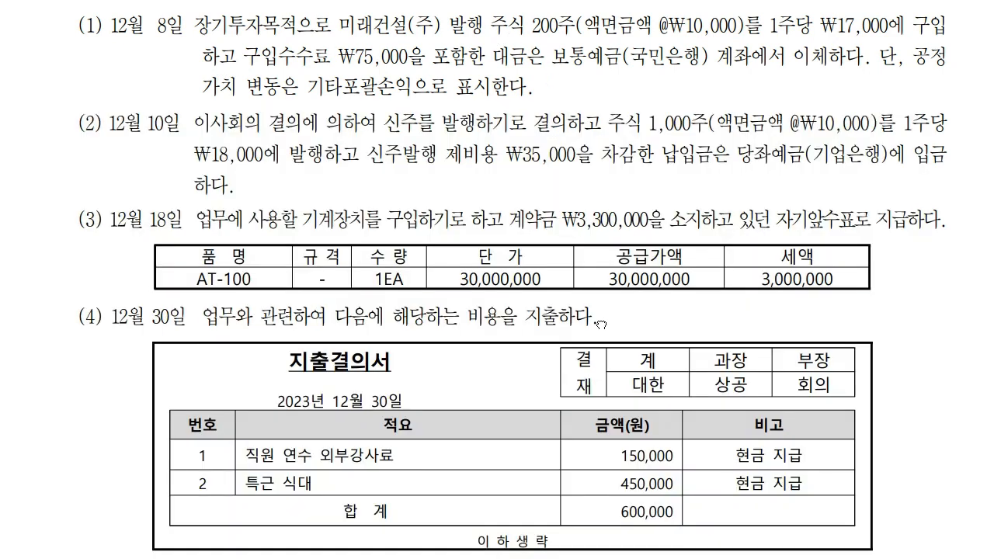
scroll(602, 322, "down", 3)
scroll(619, 233, "down", 1)
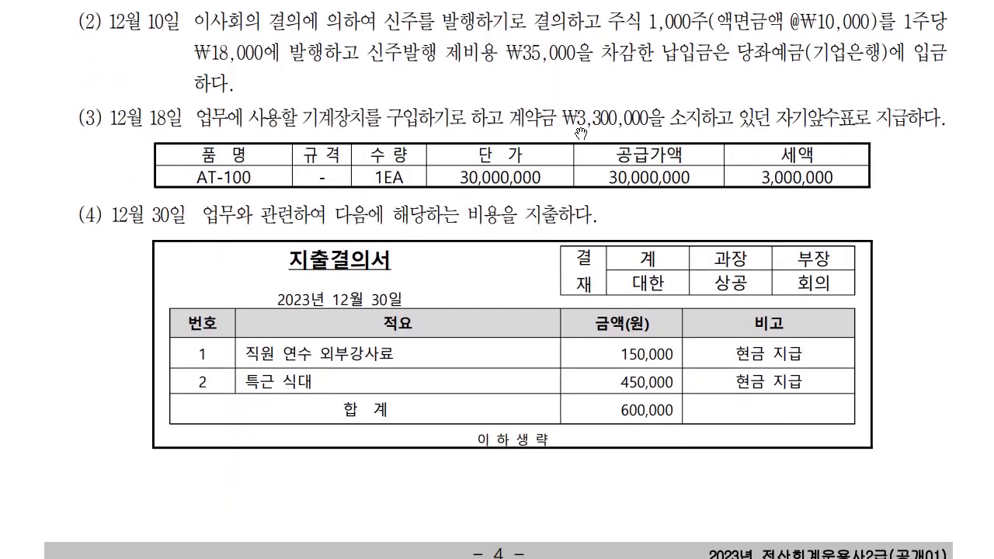
key("alt+Tab")
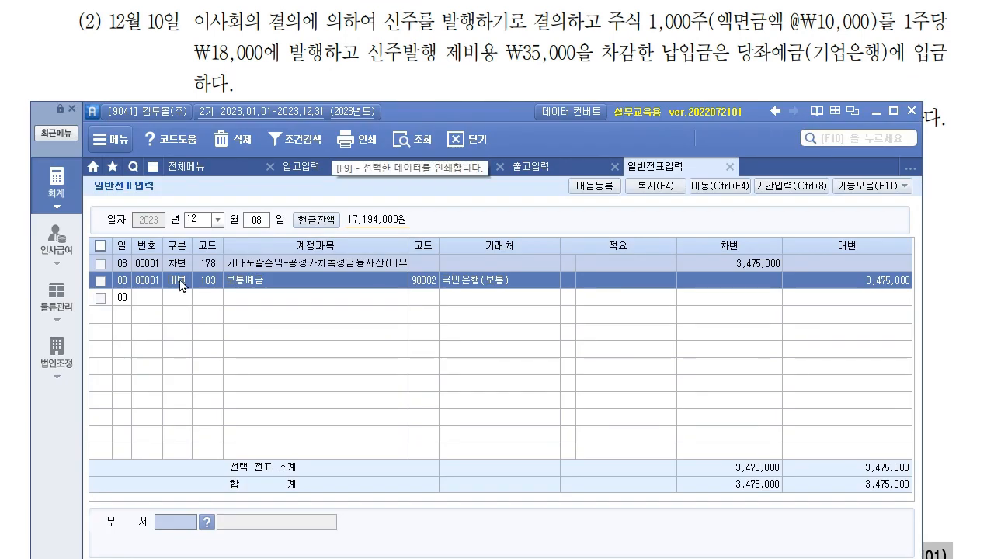
type("10")
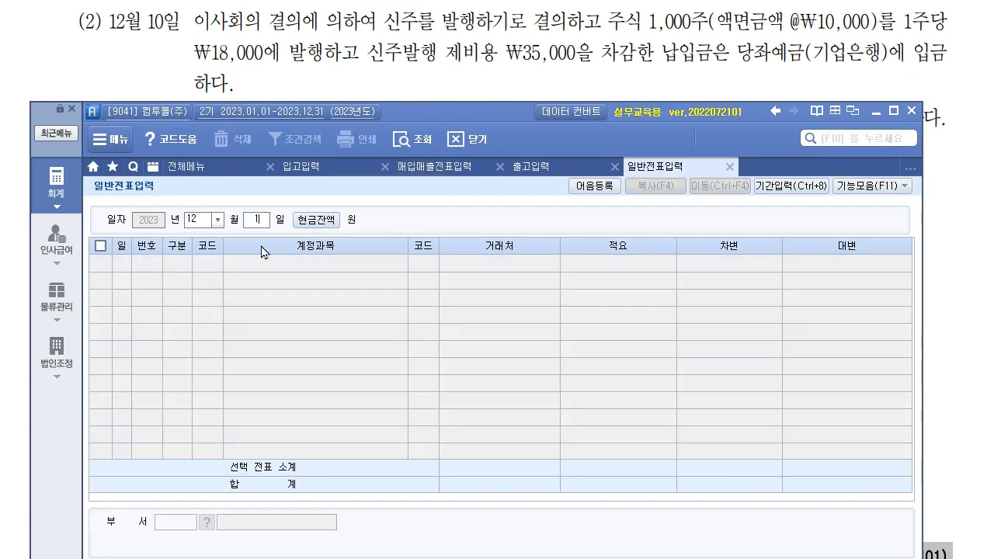
key("Return")
- Underline item (2)'s share count, face value, ₩18,000 issue price and deposit account, then erase
mouse_move(426, 112)
left_mouse_down()
mouse_move(423, 143)
mouse_move(411, 119)
left_mouse_up()
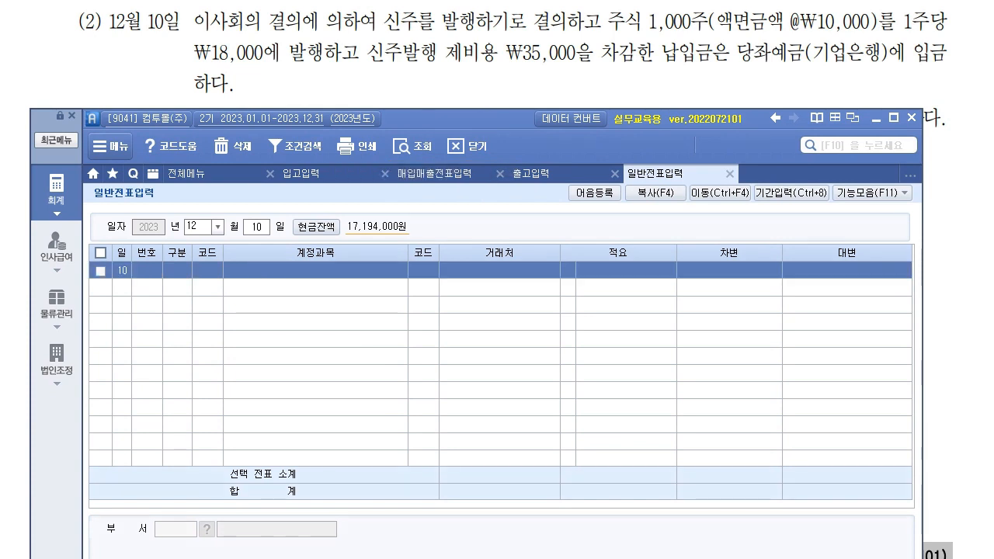
left_click_drag(605, 39, 846, 33)
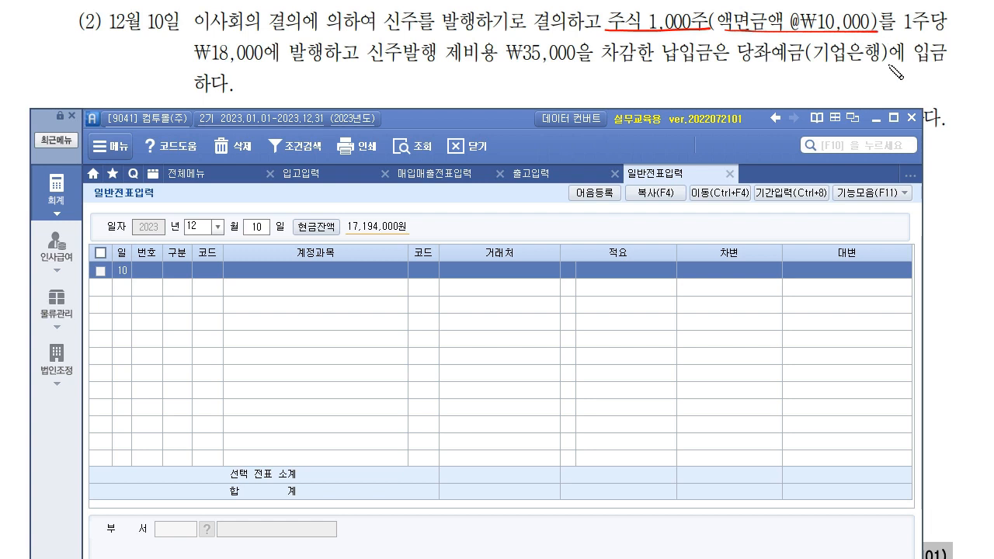
left_click_drag(195, 58, 595, 62)
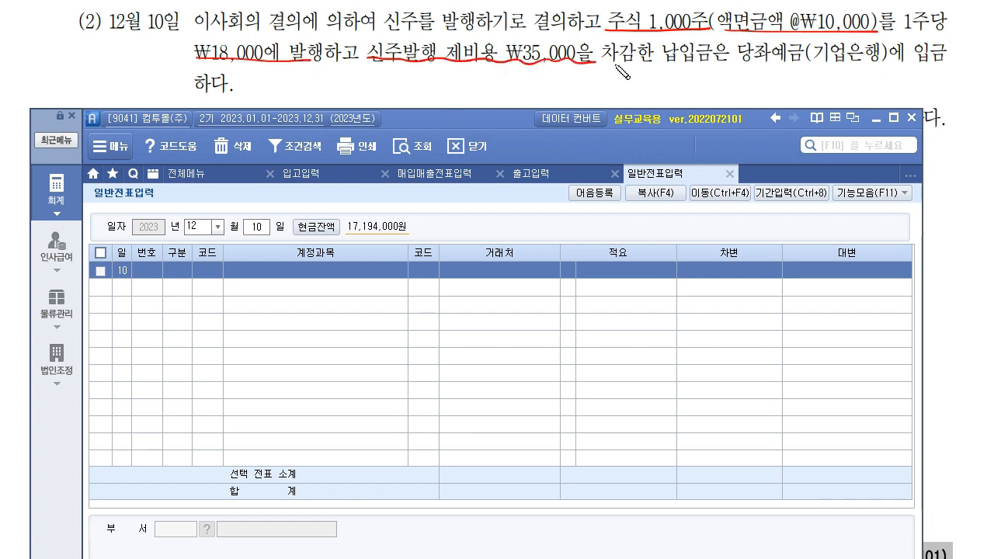
left_click_drag(729, 59, 965, 57)
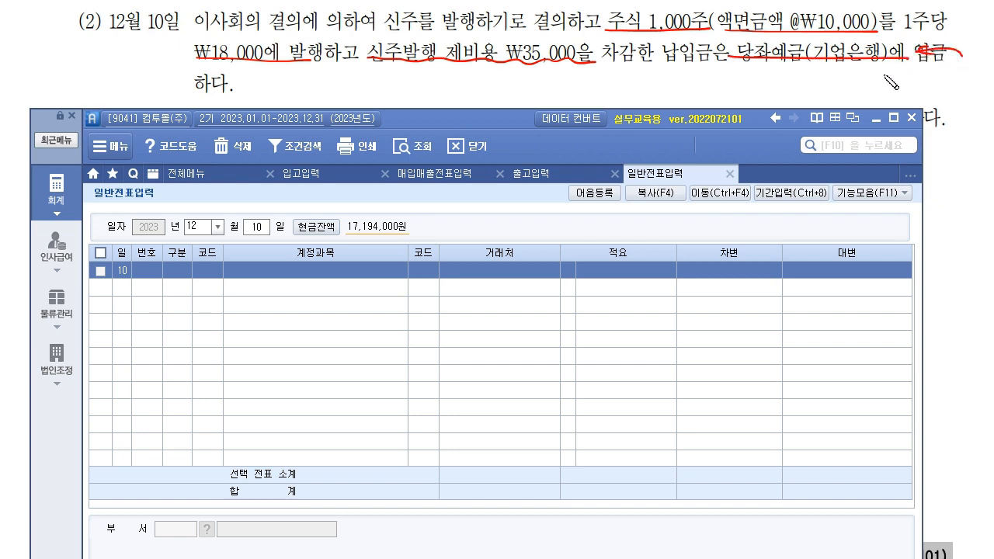
key("e")
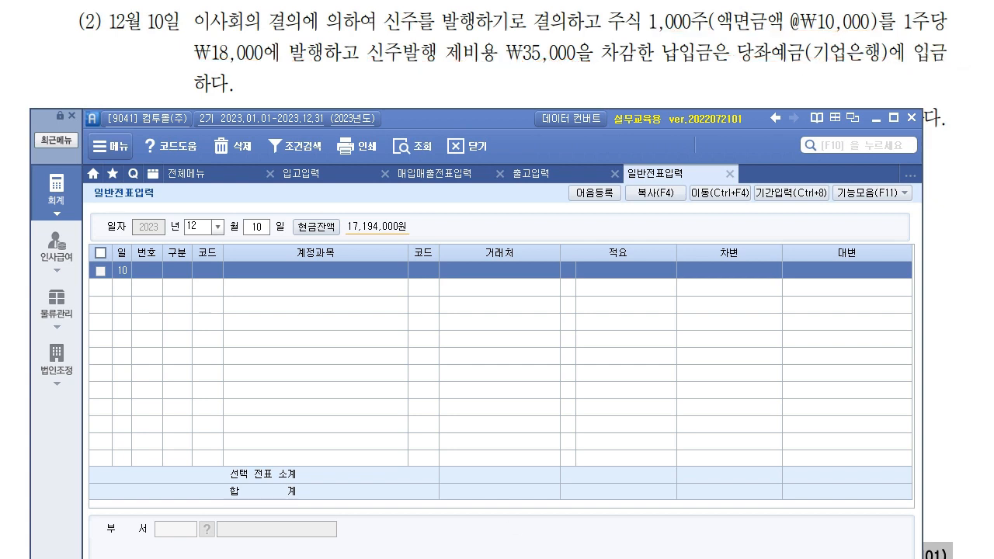
left_click(603, 71)
scroll(603, 71, "up", 3)
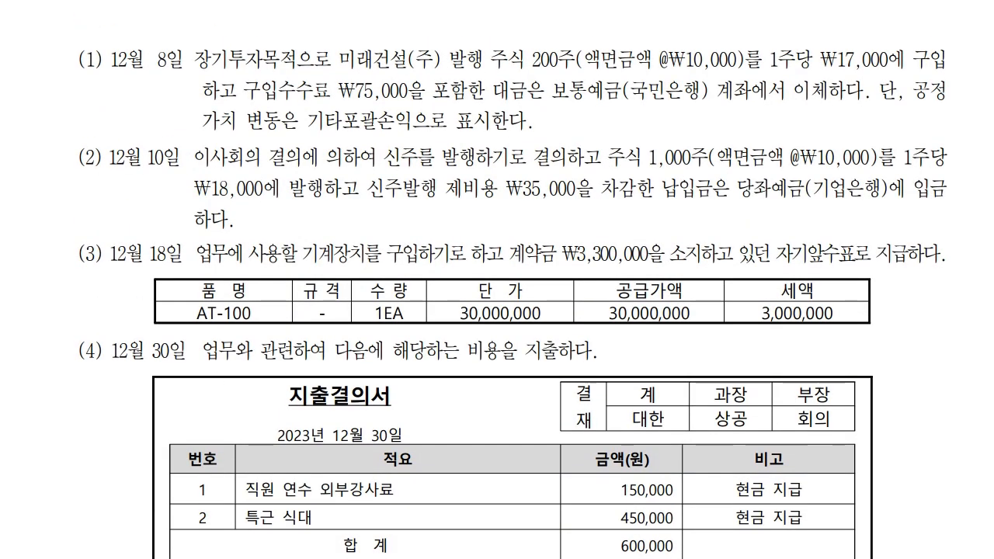
- Underline 12월 8일, 12월 10일, 미래건설(주) 발행 주식 and 구입, adding small side notes
left_click_drag(106, 66, 181, 68)
left_click_drag(113, 163, 182, 164)
left_click_drag(125, 95, 150, 109)
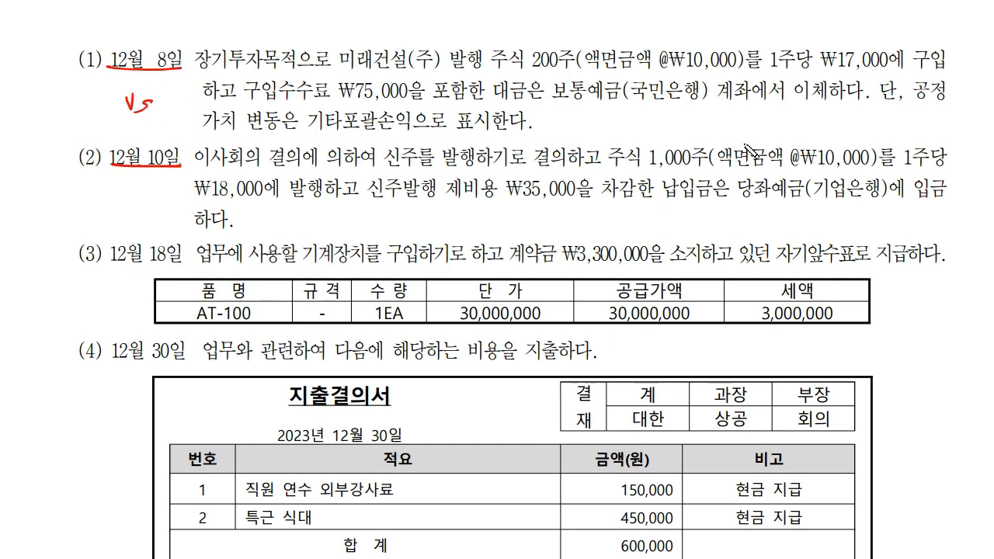
mouse_move(788, 237)
left_mouse_down()
mouse_move(802, 229)
mouse_move(829, 233)
mouse_move(791, 245)
mouse_move(835, 246)
mouse_move(833, 219)
left_mouse_up()
left_click_drag(342, 68, 528, 73)
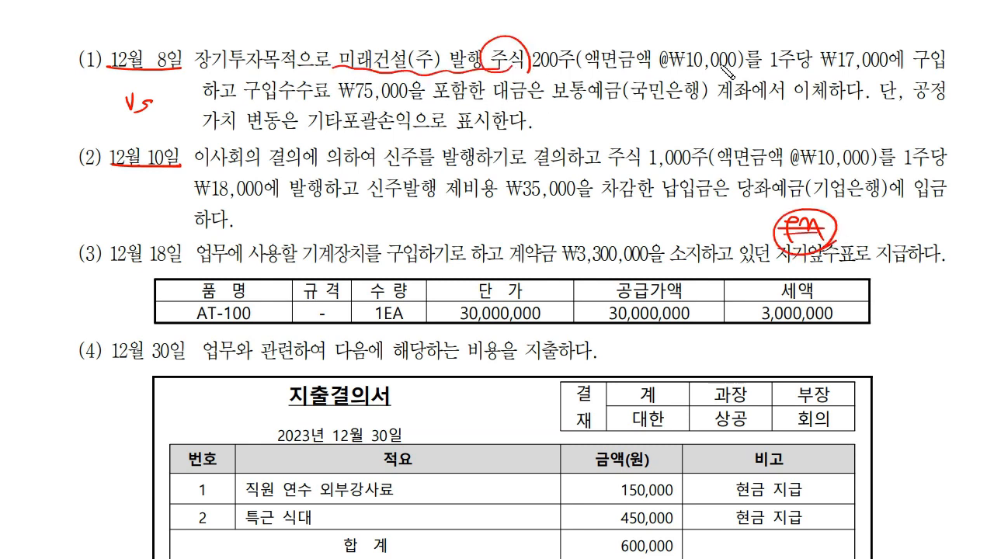
left_click_drag(901, 70, 955, 77)
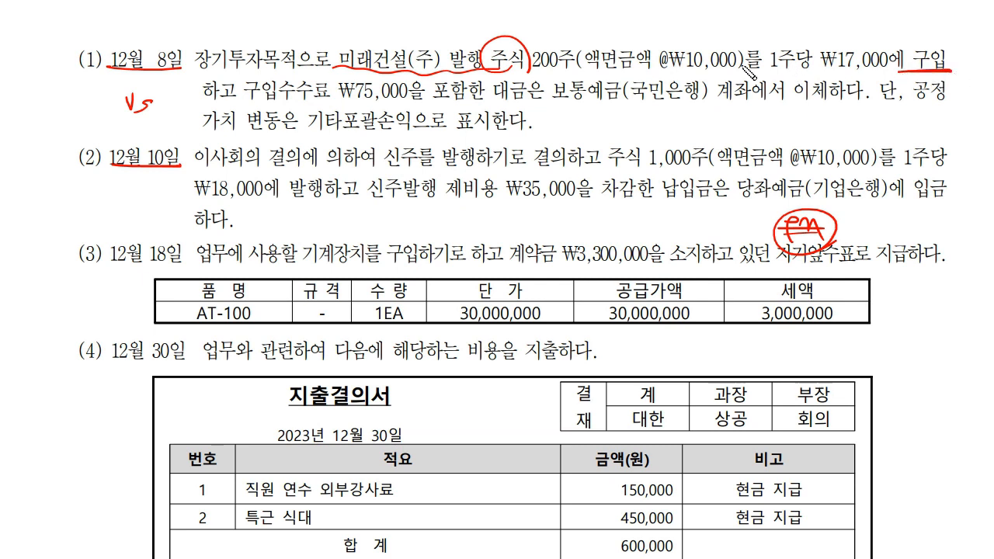
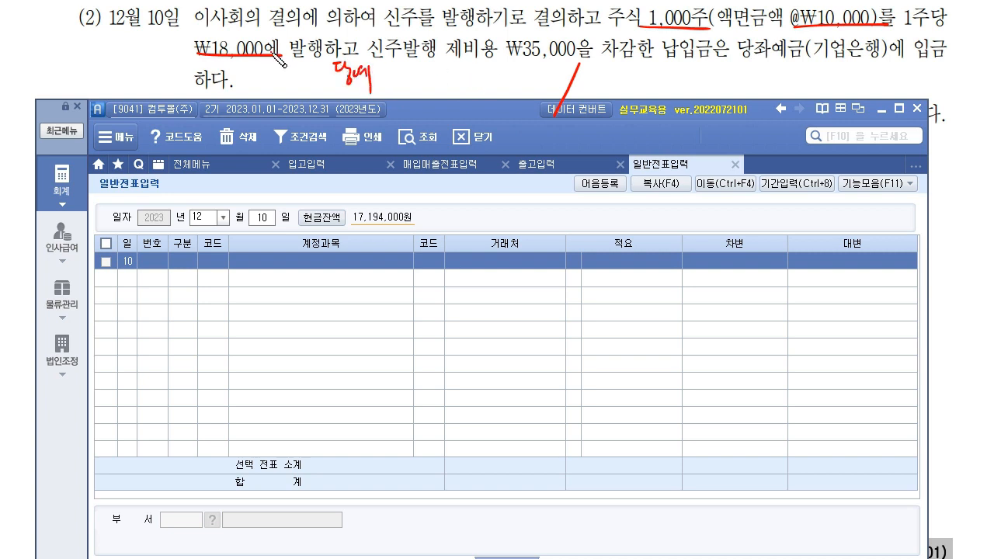
- Underline the 18,000,000 share proceeds and the 35,000 issuance cost on the problem sheet
mouse_move(439, 67)
left_mouse_down()
mouse_move(444, 82)
mouse_move(537, 76)
left_mouse_up()
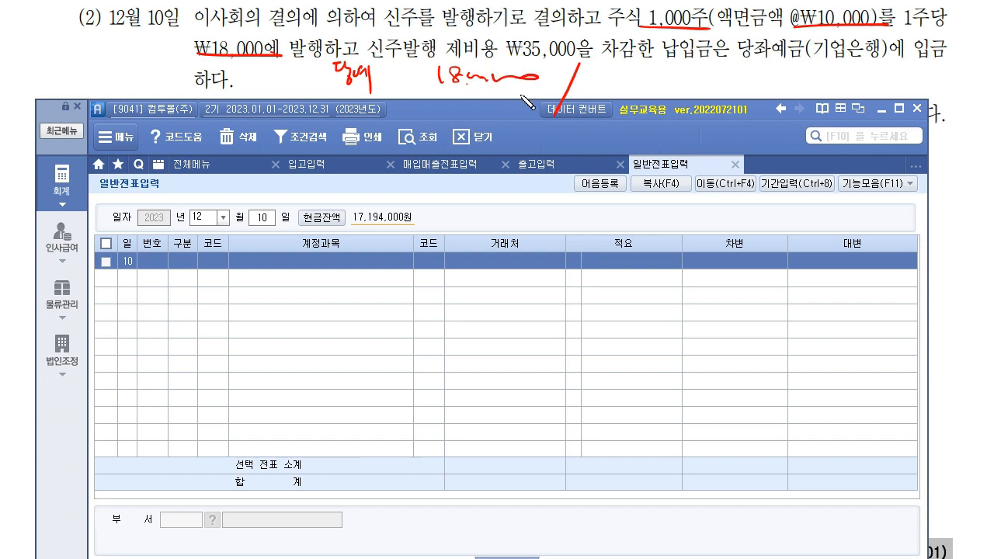
mouse_move(603, 80)
left_mouse_down()
mouse_move(620, 96)
mouse_move(683, 95)
left_mouse_up()
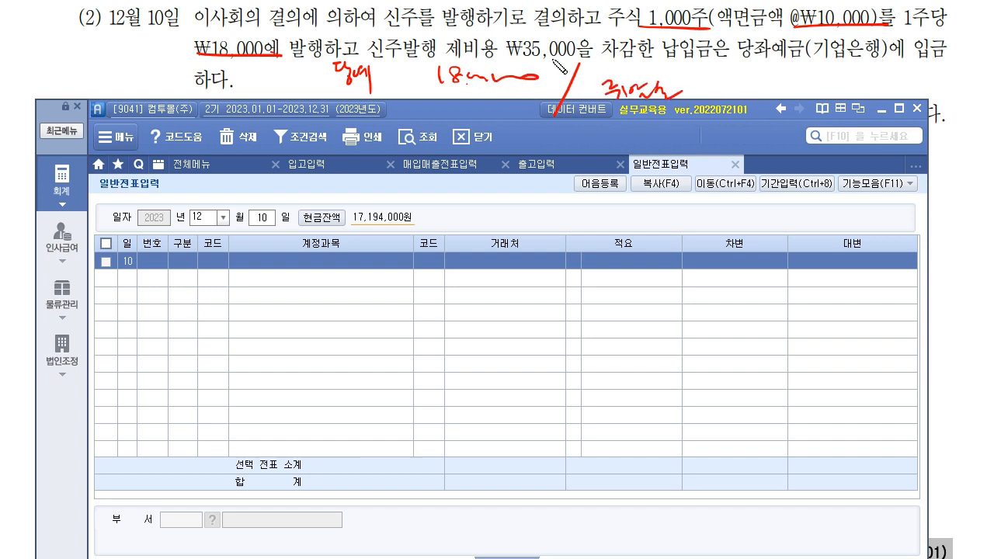
left_click_drag(508, 58, 596, 57)
left_click_drag(377, 56, 555, 55)
mouse_move(424, 76)
left_mouse_down()
mouse_move(537, 73)
mouse_move(440, 102)
mouse_move(526, 94)
left_mouse_up()
left_click(463, 105)
mouse_move(601, 105)
left_mouse_down()
mouse_move(665, 101)
mouse_move(579, 106)
left_mouse_up()
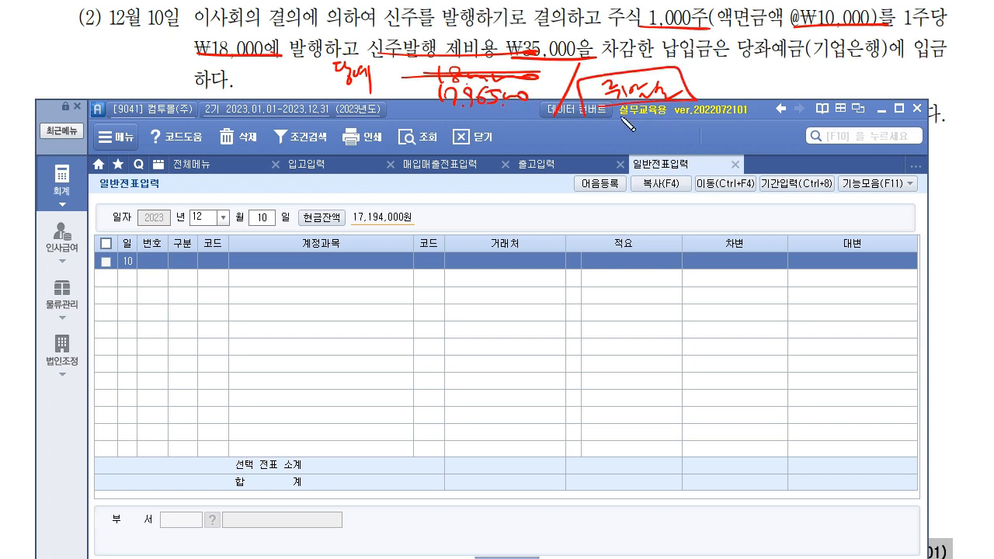
- Handwrite the 17,965,000 net deposit and a margin note, then show the 재무회계 full menu
left_click_drag(708, 104, 835, 99)
left_click_drag(704, 12, 786, 10)
left_click_drag(720, 80, 722, 94)
left_click_drag(725, 81, 740, 95)
mouse_move(750, 84)
left_mouse_down()
mouse_move(749, 97)
mouse_move(786, 101)
left_mouse_up()
left_click_drag(797, 87, 805, 99)
mouse_move(812, 87)
left_mouse_down()
mouse_move(812, 100)
mouse_move(831, 80)
left_mouse_up()
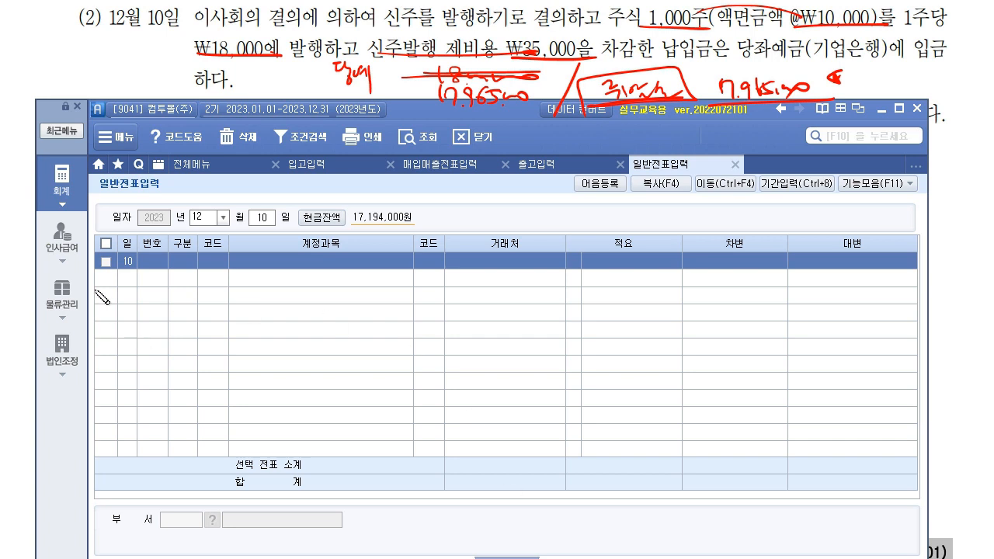
mouse_move(52, 57)
left_mouse_down()
mouse_move(85, 97)
mouse_move(101, 71)
mouse_move(152, 63)
mouse_move(48, 58)
mouse_move(148, 81)
left_mouse_up()
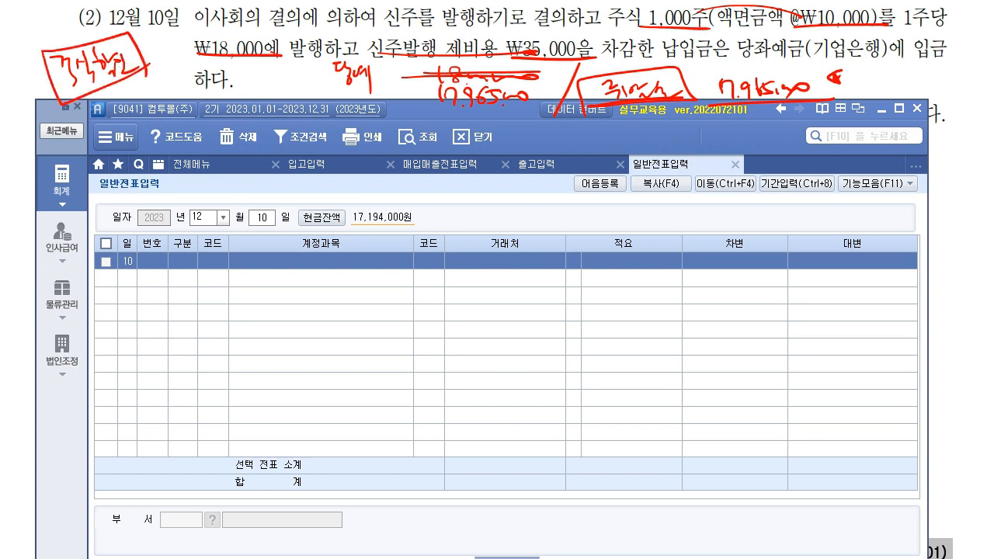
left_click(62, 191)
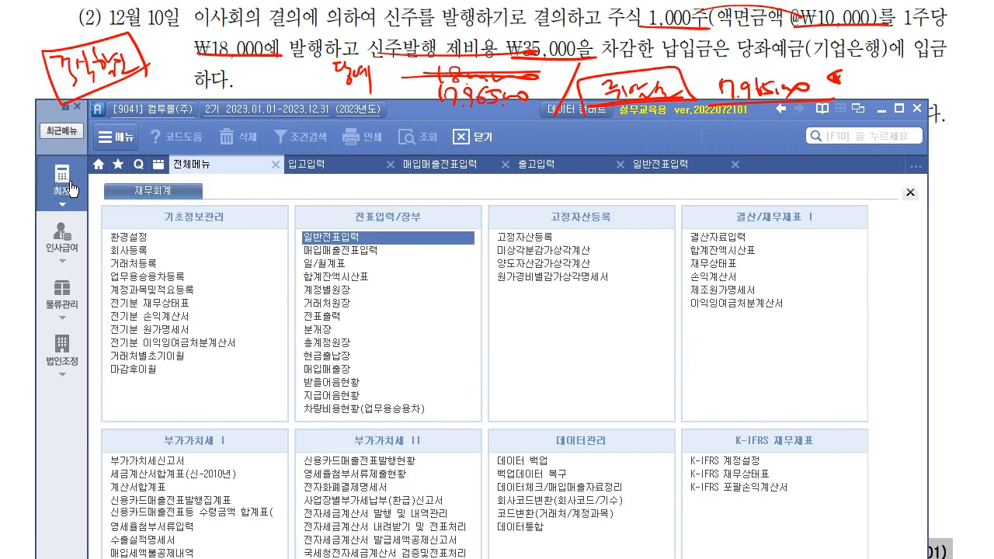
- Open the 합계잔액시산표 trial balance as of 2023년 12월 10일
left_click(747, 250)
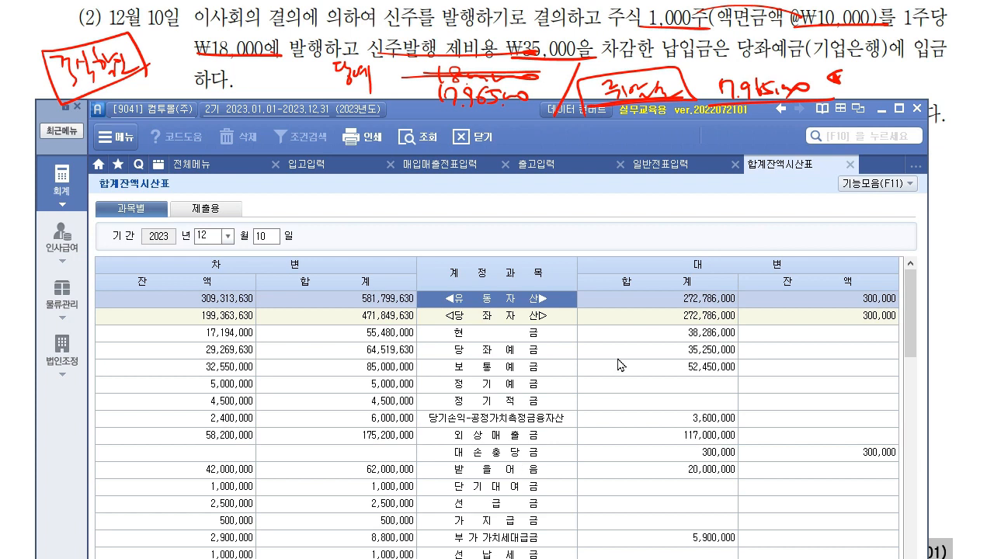
scroll(621, 365, "down", 10)
scroll(620, 365, "up", 3)
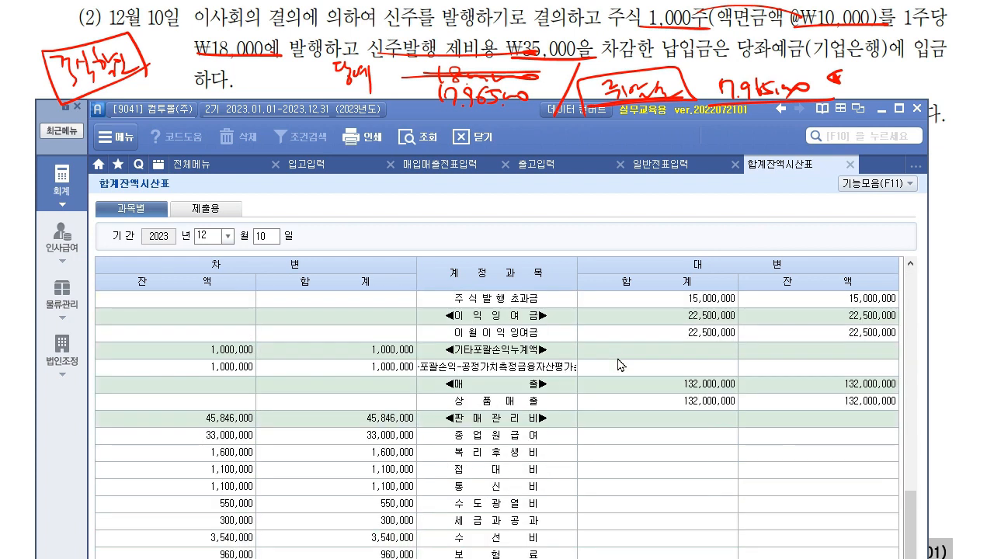
left_click(910, 263)
left_click(910, 263)
left_click(910, 263)
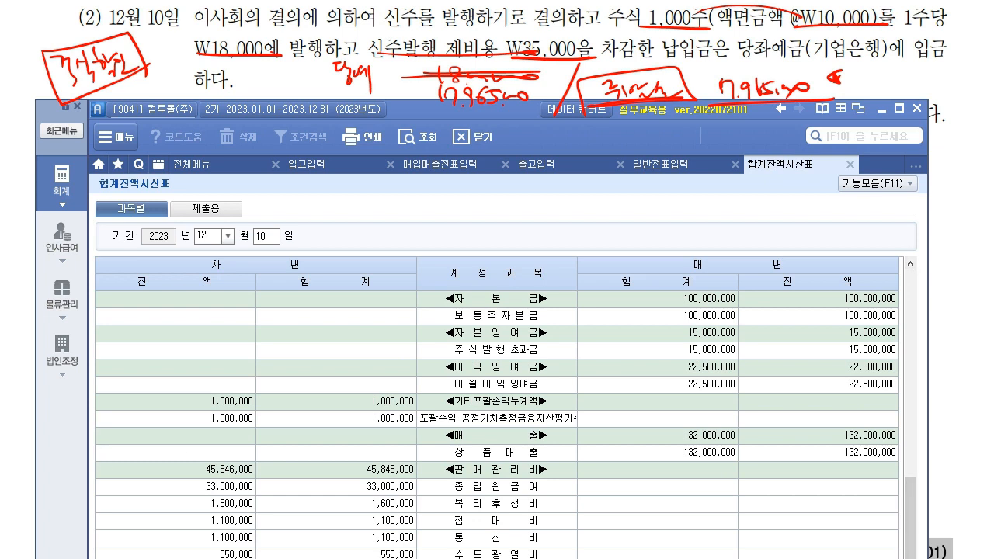
- Mark 보통주자본금, 주식발행초과금 and the other equity rows, then clear the pen marks
left_click_drag(558, 311, 571, 307)
left_click_drag(557, 349, 570, 346)
left_click_drag(560, 381, 572, 377)
left_click_drag(582, 413, 595, 409)
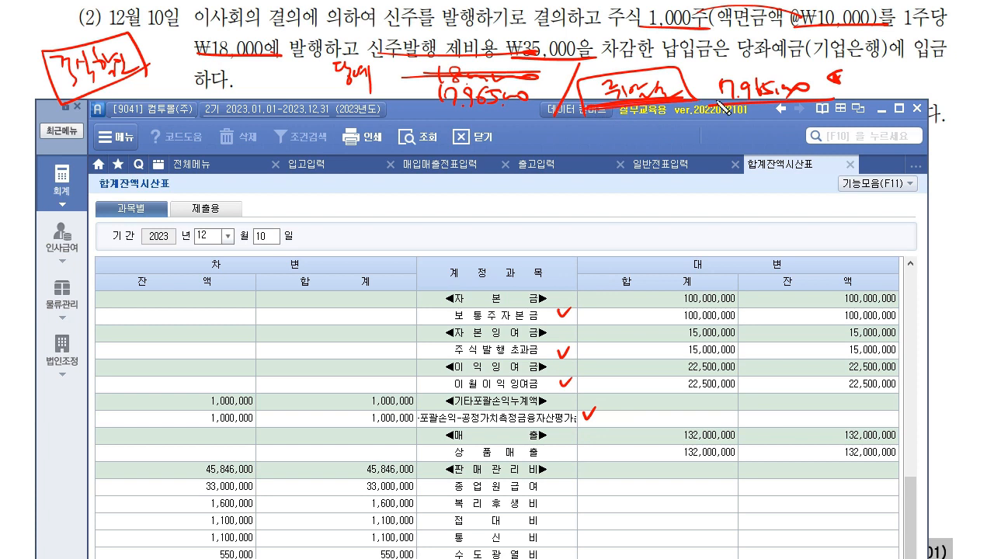
mouse_move(450, 357)
left_mouse_down()
mouse_move(489, 363)
mouse_move(531, 349)
mouse_move(445, 359)
left_mouse_up()
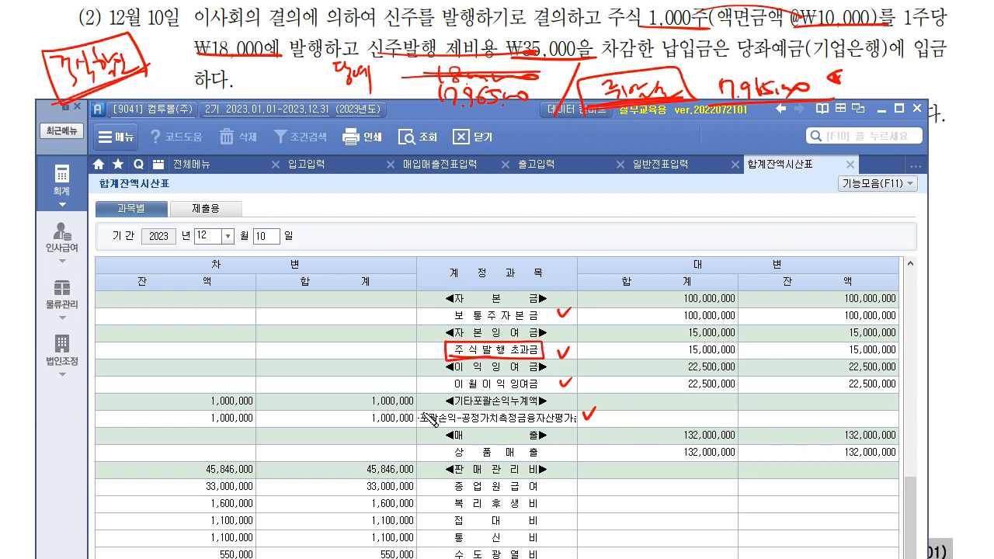
left_click_drag(110, 8, 72, 126)
left_click_drag(43, 32, 145, 80)
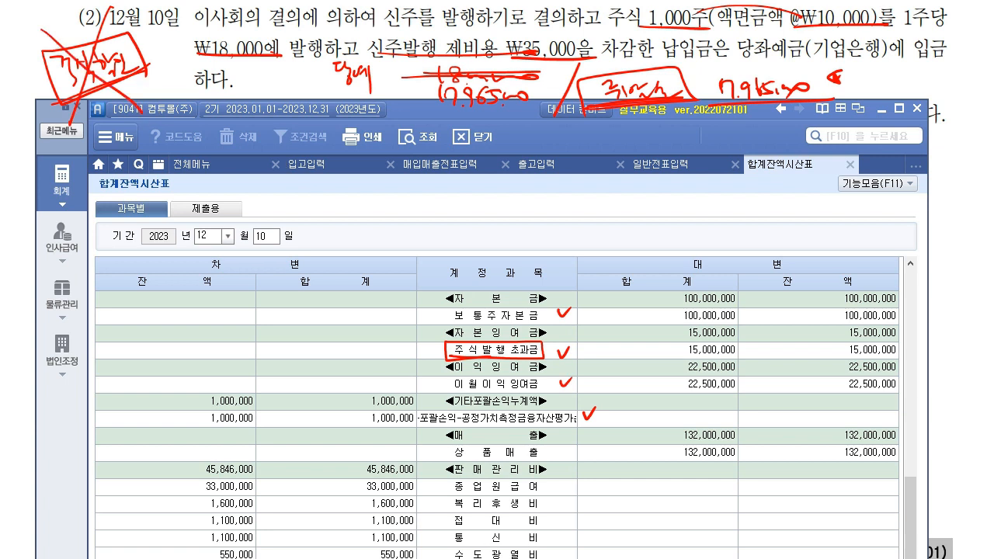
key("e")
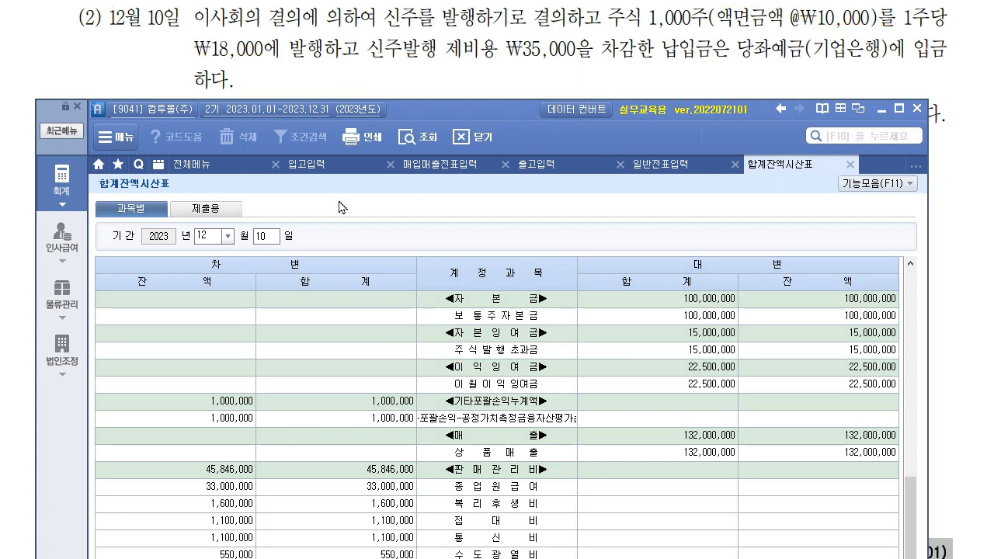
- On the Dec 10 voucher, credit 331 보통주자본금 for 10,000,000
left_click(643, 168)
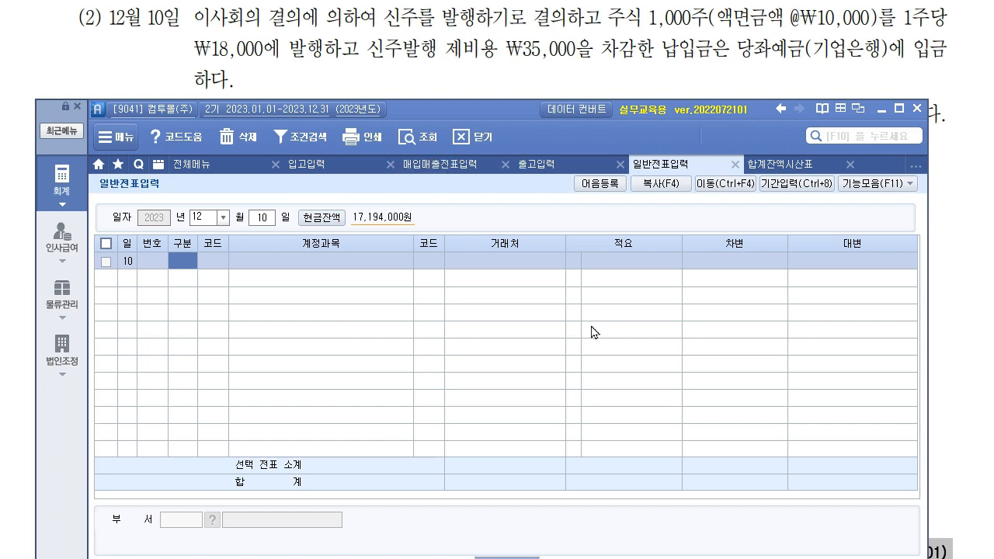
type("4")
key("Return")
type("331")
key("Return")
key("Return")
key("Return")
- Debit 102 당좌예금 with partner 기업은행(당좌) for 17,965,000
key("Return")
type("10000000")
key("Return")
key("Return")
type("3")
key("Return")
type("102")
key("Return")
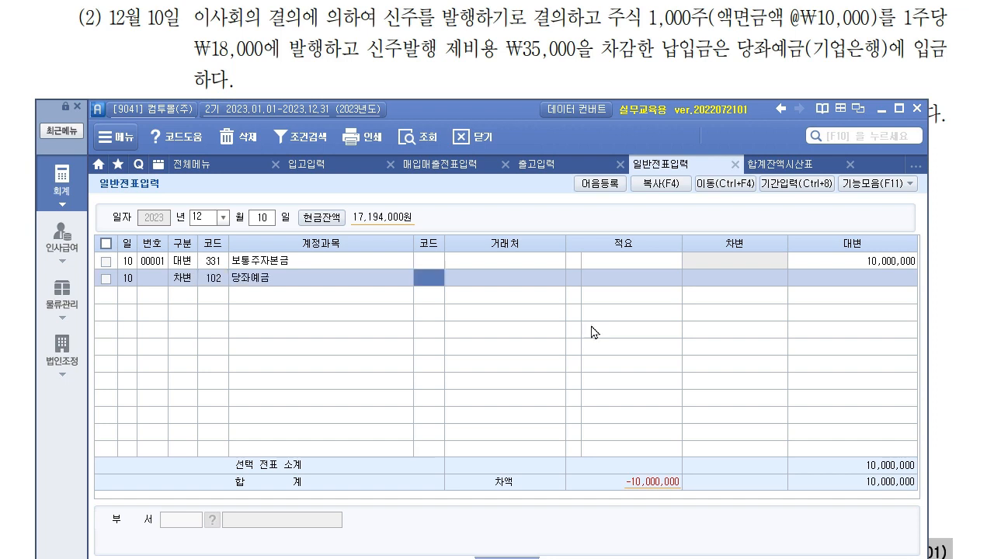
key("F2")
type("ㄱㅇ")
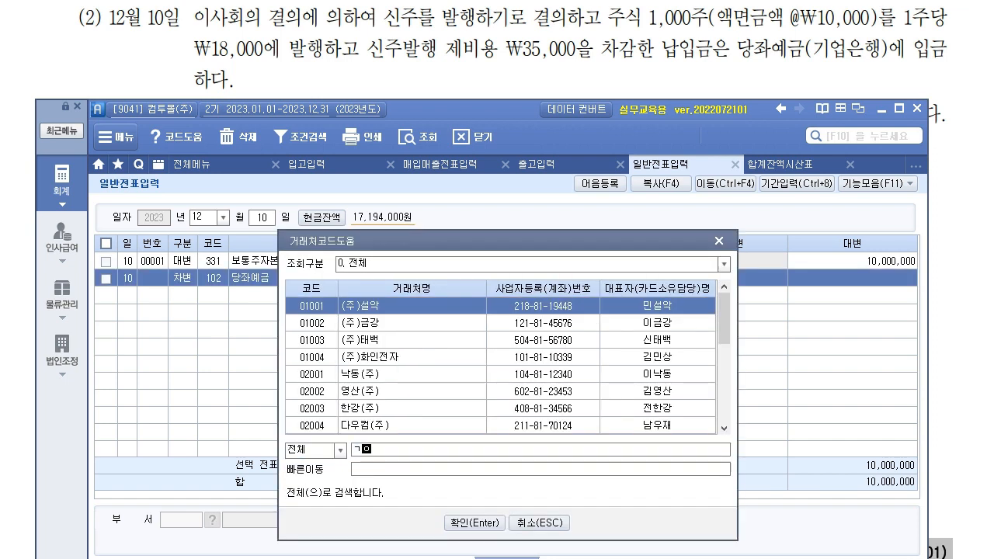
type("ㅣ")
key("Return")
key("Return")
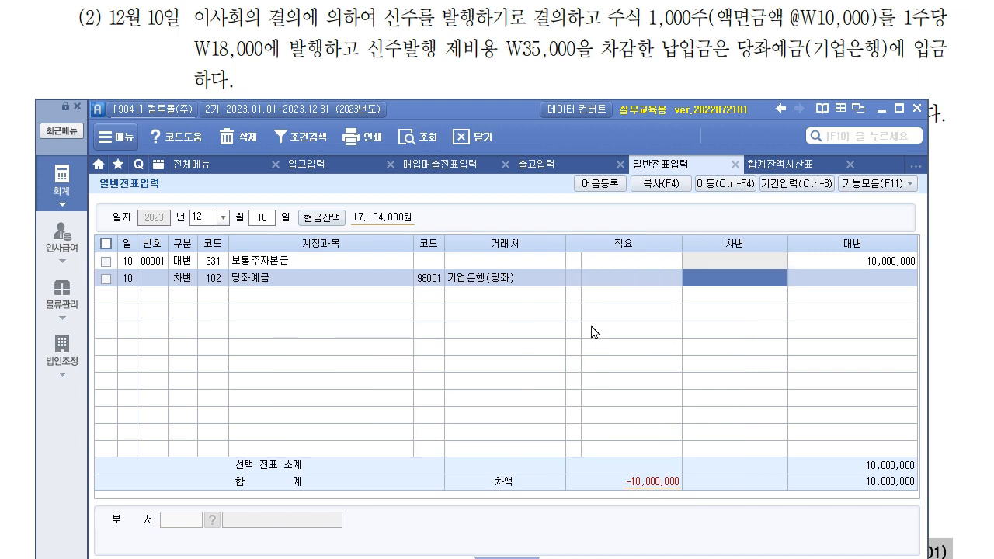
type("796")
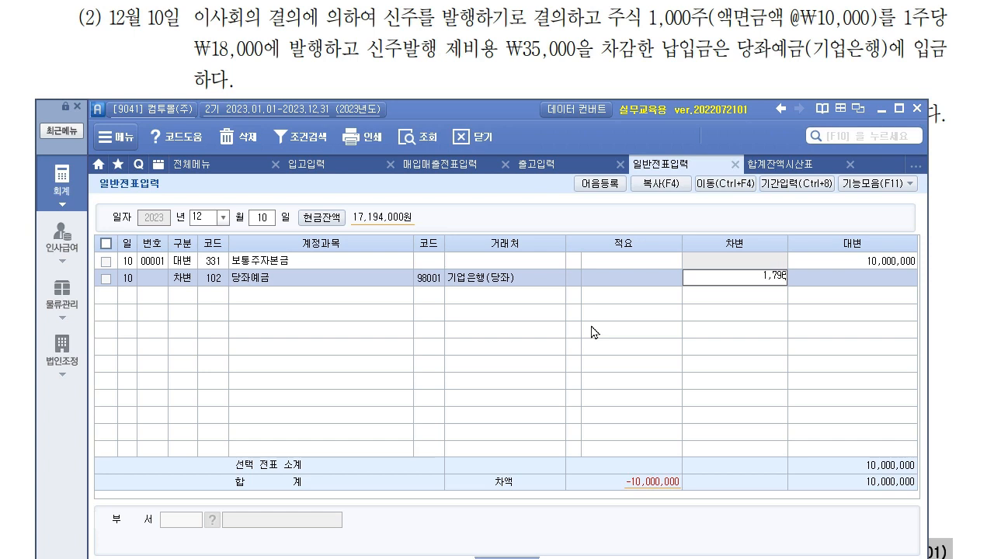
key("Return")
- Credit 341 주식발행초과금 for 7,965,000 to balance the voucher
type("4")
key("Return")
key("F2")
type("주식발")
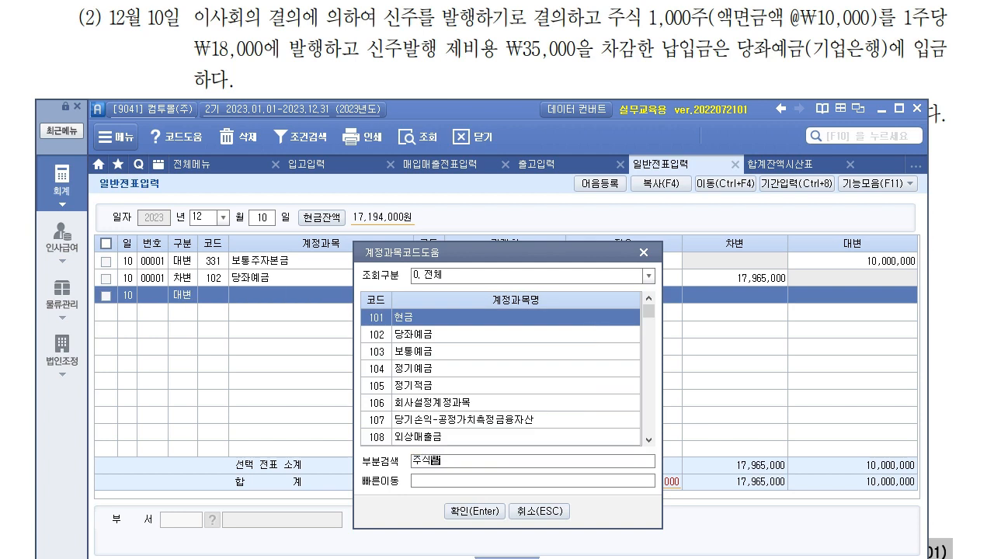
key("Return")
key("Return")
key("Return")
key("Return")
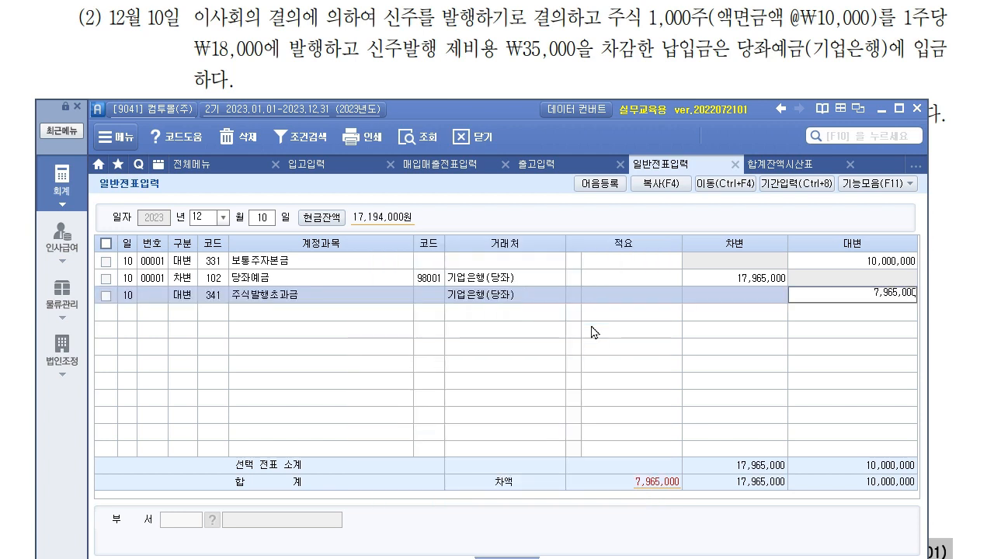
key("Return")
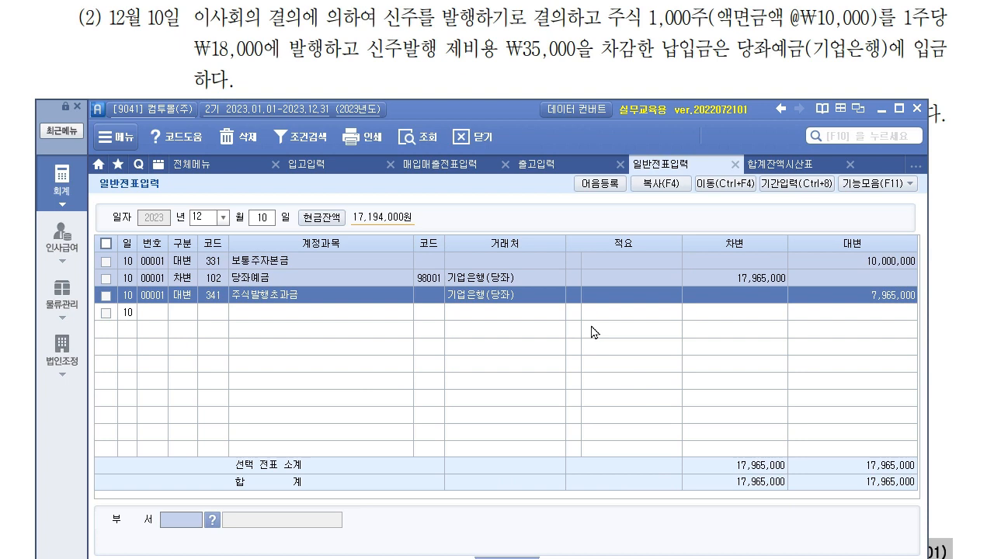
- Delete the trading partner from the 주식발행초과금 line
left_click(518, 296)
key("Delete")
key("Return")
- Scroll the problem sheet to item (3), the December 18 machinery deposit
left_click(538, 48)
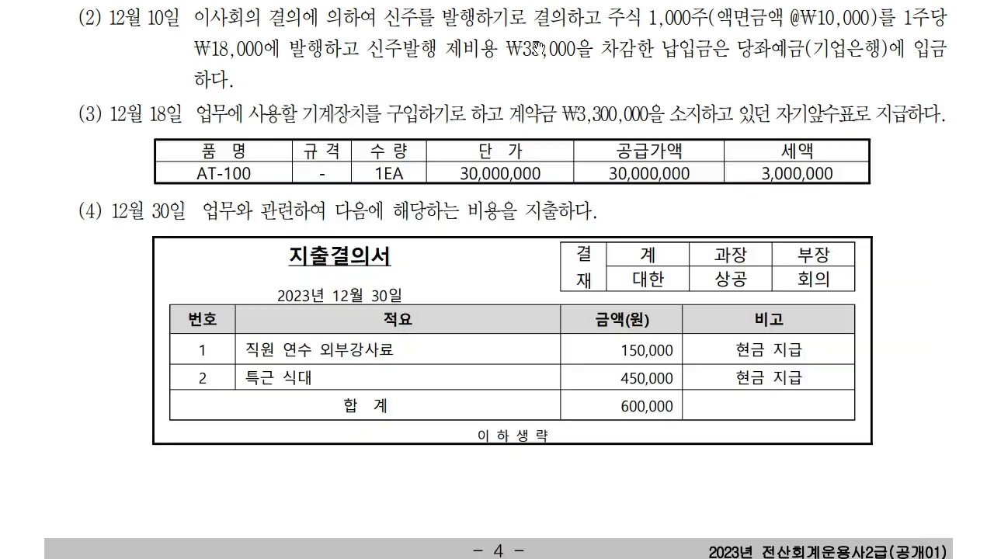
scroll(599, 364, "down", 3)
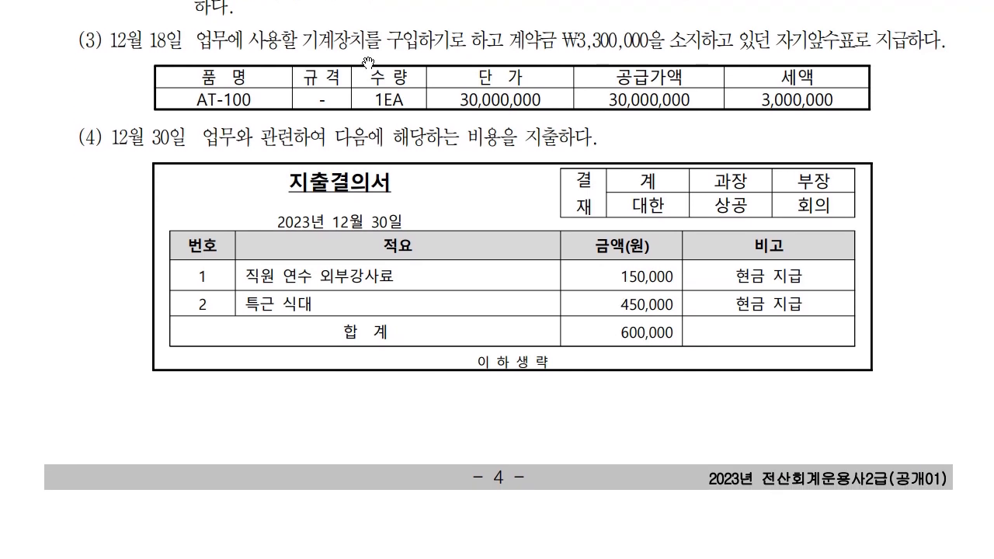
scroll(378, 159, "down", 1)
scroll(372, 87, "up", 1)
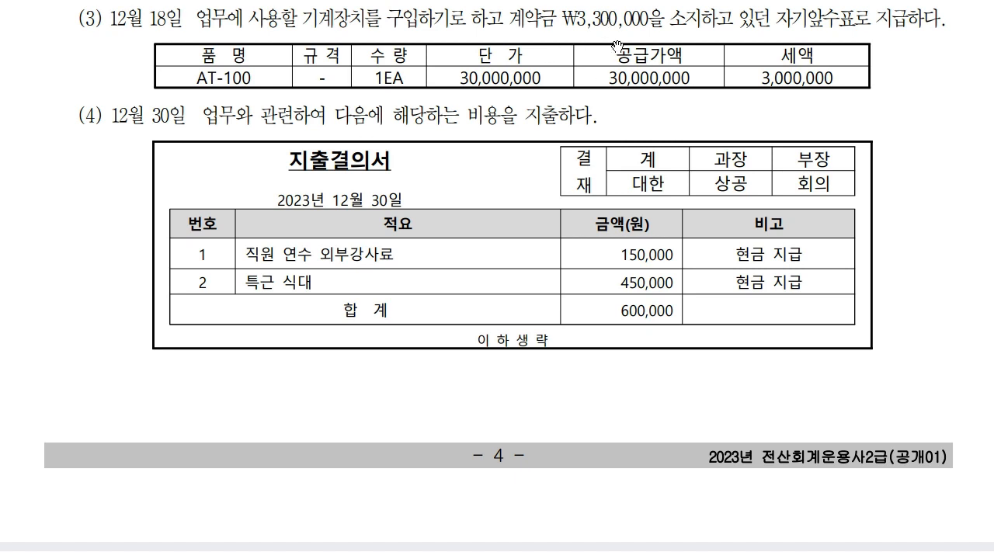
- Set the voucher day to 18 and credit 101 현금 for 3,300,000
key("alt+Tab")
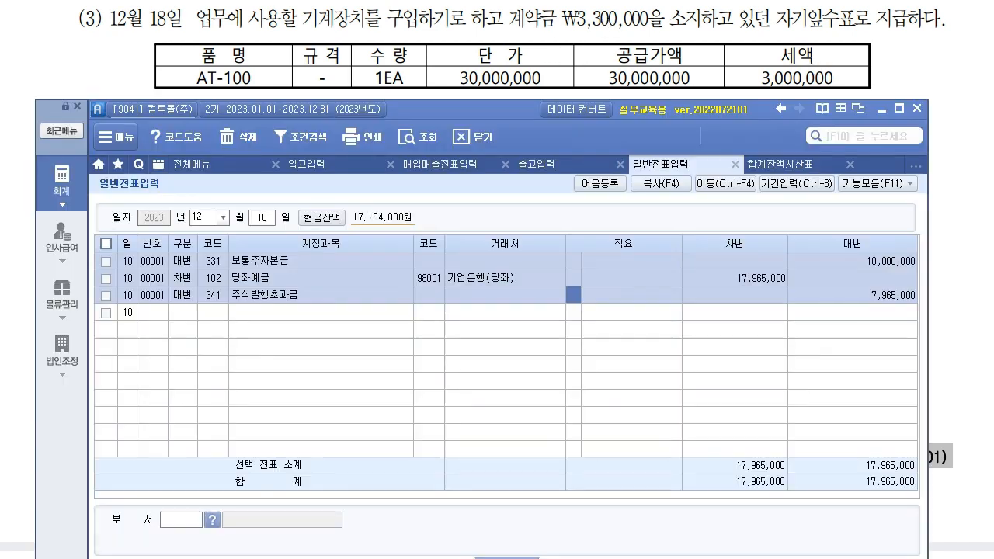
left_click(264, 218)
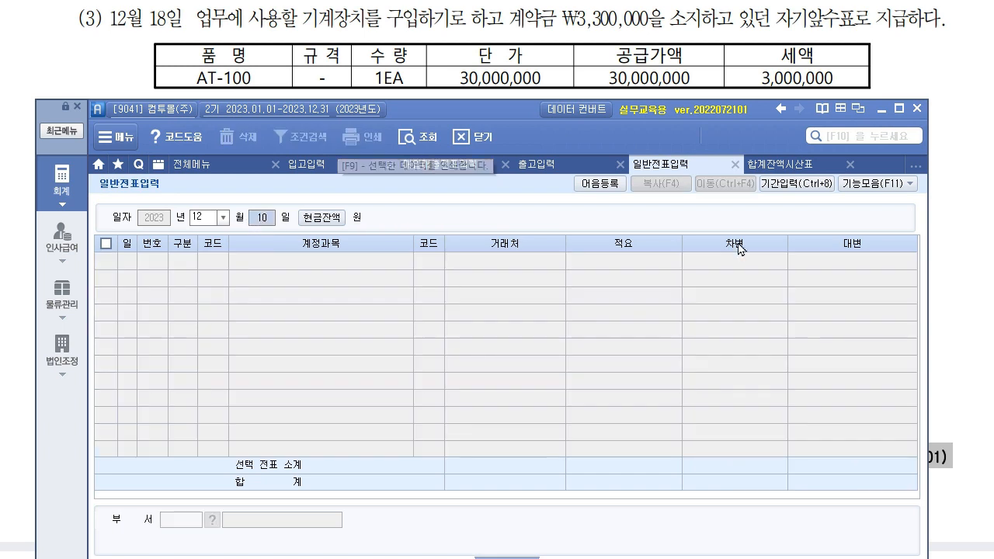
type("18")
key("Return")
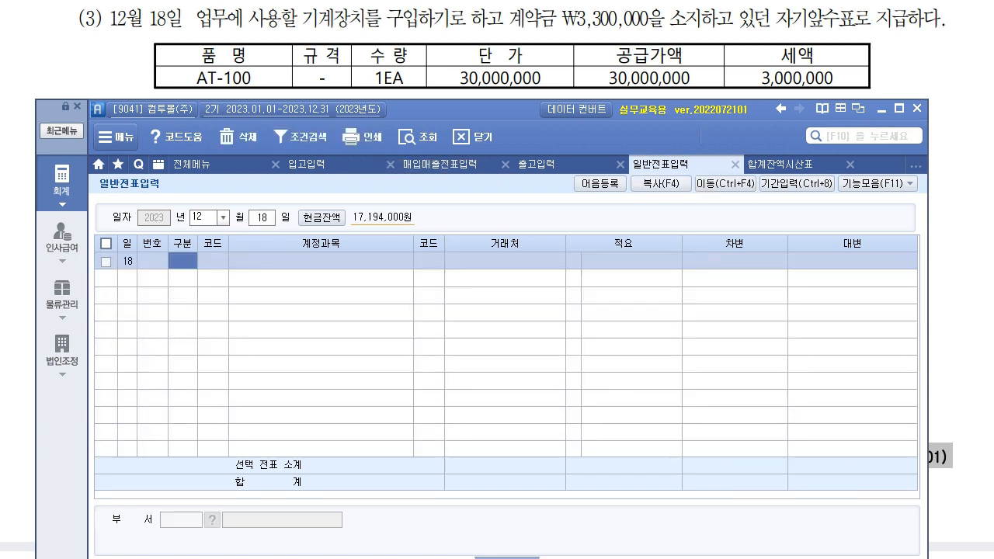
type("4")
key("Return")
type("101")
key("Return")
key("Return")
key("Return")
type("3,3")
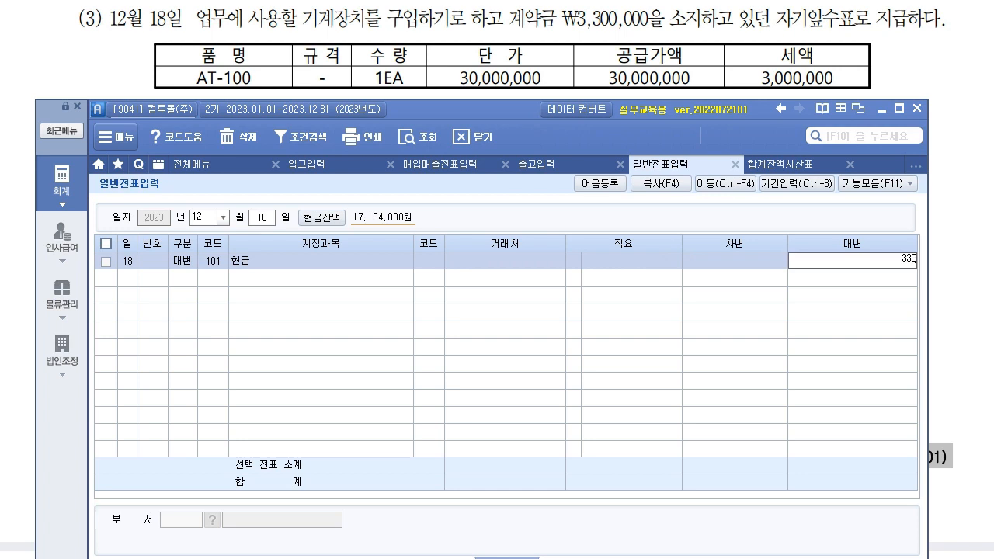
type("00,000")
key("Return")
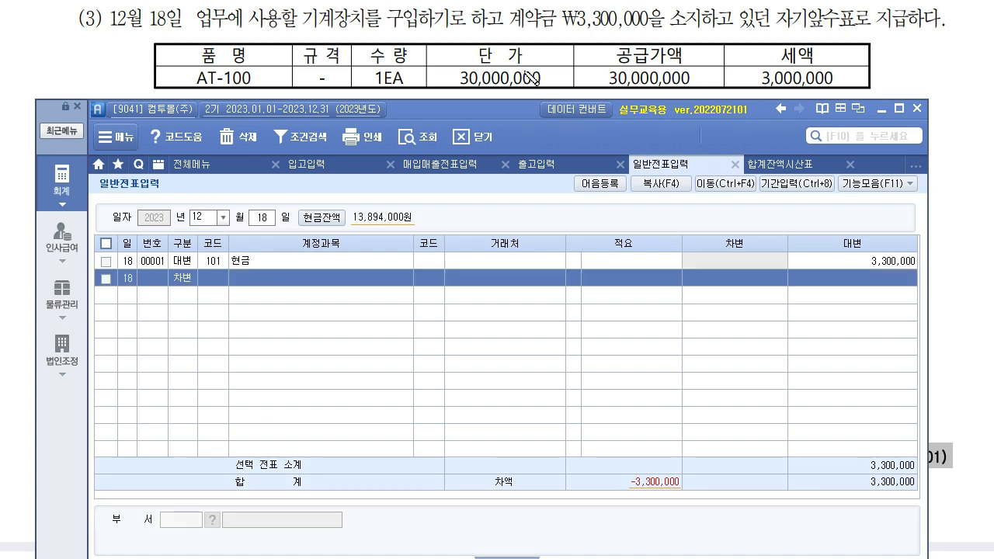
- Annotate the down payment and 기계장치 purchase, noting 선급금 and 유형 asset as candidate accounts
left_click_drag(505, 34, 577, 24)
mouse_move(454, 338)
left_mouse_down()
mouse_move(440, 336)
mouse_move(514, 346)
mouse_move(602, 334)
mouse_move(620, 340)
mouse_move(617, 353)
left_mouse_up()
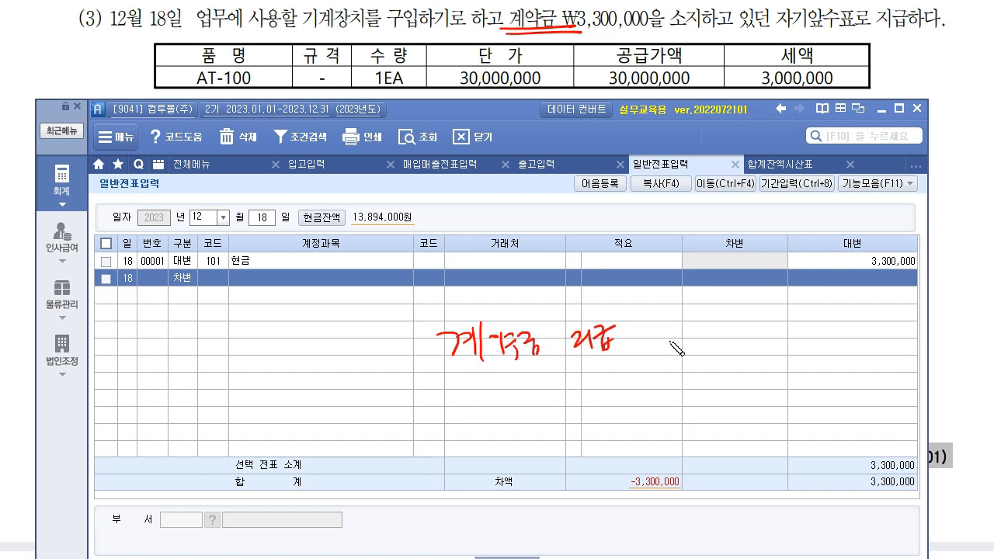
left_click_drag(675, 317, 682, 404)
left_click_drag(432, 363, 645, 360)
mouse_move(685, 314)
left_mouse_down()
mouse_move(680, 336)
mouse_move(726, 329)
mouse_move(733, 346)
mouse_move(748, 319)
mouse_move(764, 364)
left_mouse_up()
left_click_drag(811, 320, 824, 341)
left_click_drag(823, 326, 836, 324)
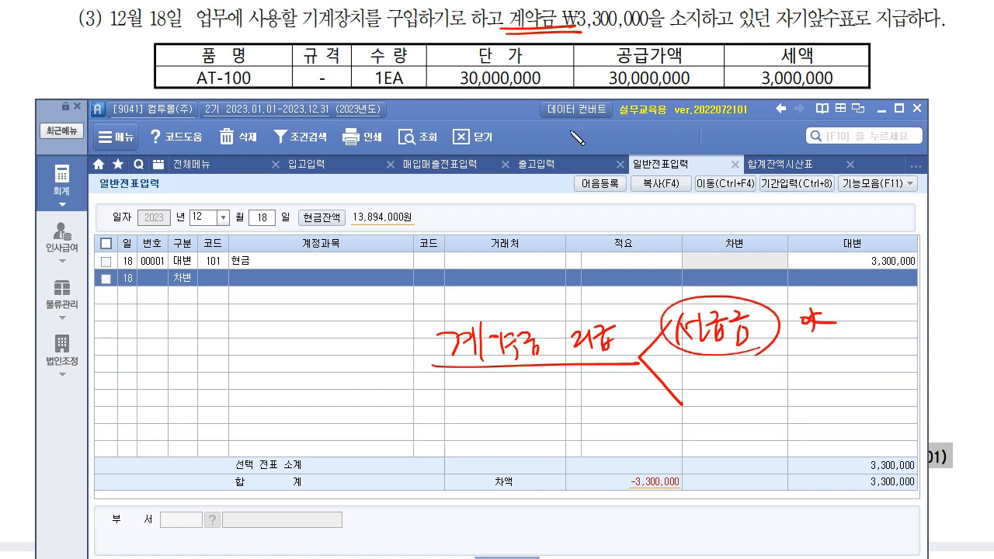
left_click_drag(300, 37, 490, 31)
left_click_drag(469, 35, 455, 59)
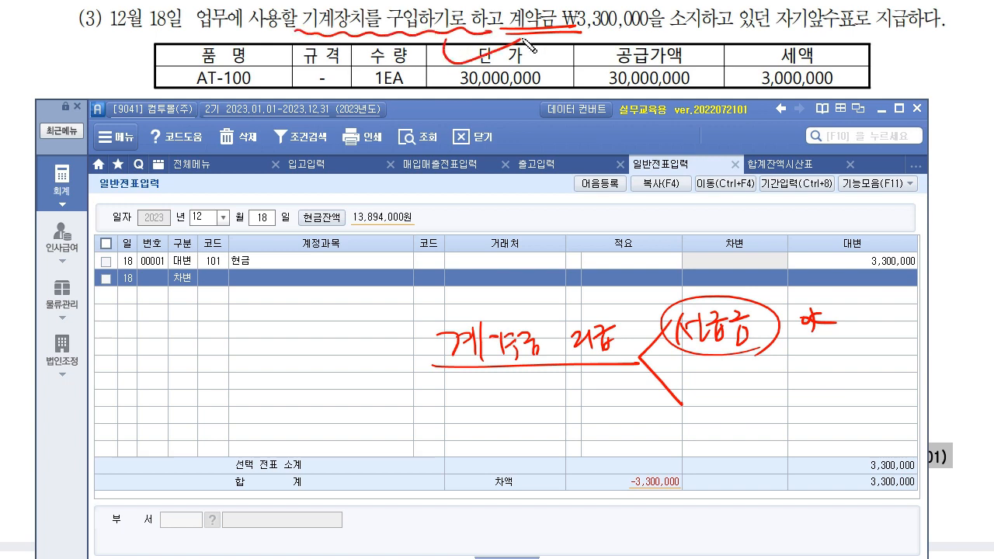
left_click_drag(341, 29, 284, 328)
left_click_drag(276, 314, 302, 315)
mouse_move(242, 386)
left_mouse_down()
mouse_move(303, 360)
mouse_move(274, 404)
left_mouse_up()
mouse_move(289, 379)
left_mouse_down()
mouse_move(291, 405)
mouse_move(341, 397)
left_mouse_up()
mouse_move(351, 389)
left_mouse_down()
mouse_move(210, 399)
mouse_move(346, 373)
mouse_move(328, 417)
mouse_move(534, 398)
mouse_move(694, 445)
mouse_move(706, 419)
left_mouse_up()
- Cross out rejected account notes, emphasise the chosen account, then clear all annotations
left_click_drag(697, 427, 718, 426)
mouse_move(799, 418)
left_mouse_down()
mouse_move(827, 412)
mouse_move(800, 412)
left_mouse_up()
mouse_move(717, 398)
left_mouse_down()
mouse_move(800, 388)
mouse_move(828, 406)
left_mouse_up()
left_click_drag(684, 410, 886, 388)
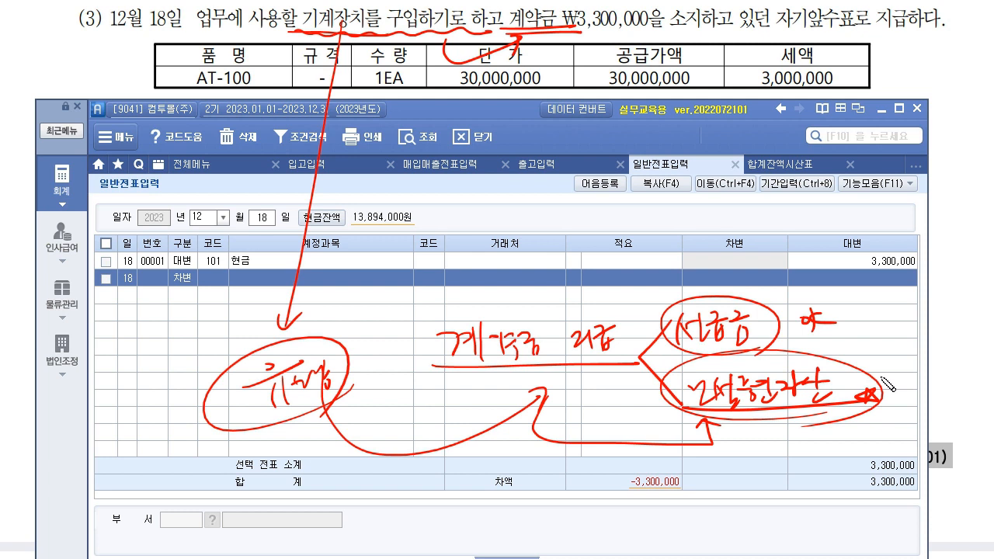
left_click_drag(677, 351, 794, 346)
left_click_drag(803, 270, 692, 346)
left_click_drag(623, 270, 777, 348)
left_click_drag(247, 419, 382, 384)
left_click_drag(227, 444, 396, 385)
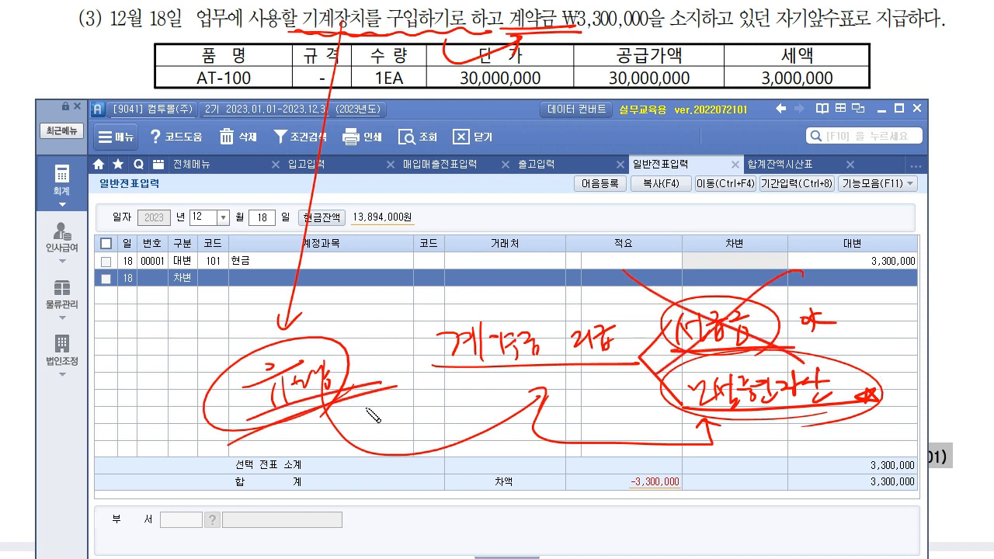
mouse_move(132, 458)
left_mouse_down()
mouse_move(141, 478)
mouse_move(388, 404)
left_mouse_up()
left_click_drag(381, 394, 378, 419)
left_click_drag(142, 482, 146, 492)
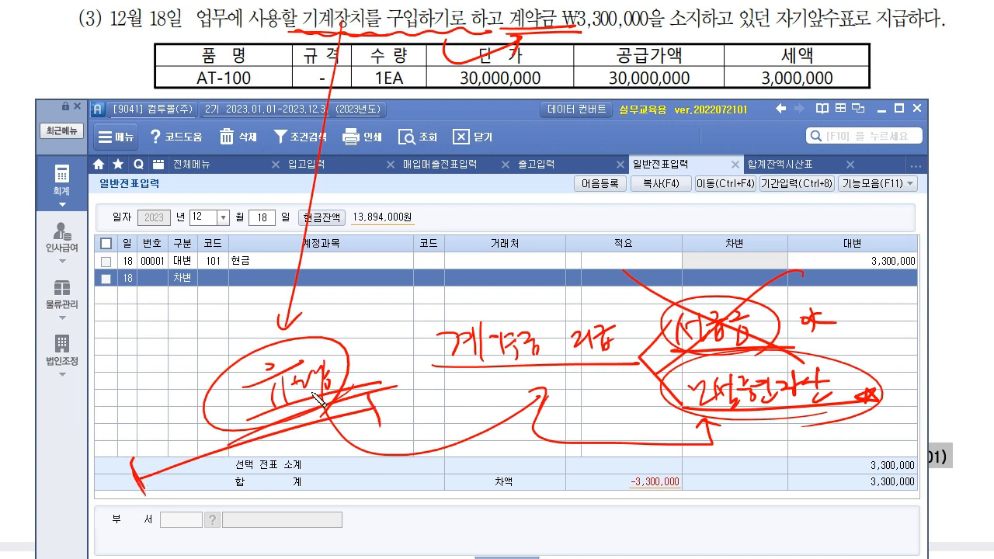
mouse_move(266, 395)
left_mouse_down()
mouse_move(294, 351)
mouse_move(309, 393)
mouse_move(301, 410)
mouse_move(332, 353)
mouse_move(231, 419)
mouse_move(328, 419)
left_mouse_up()
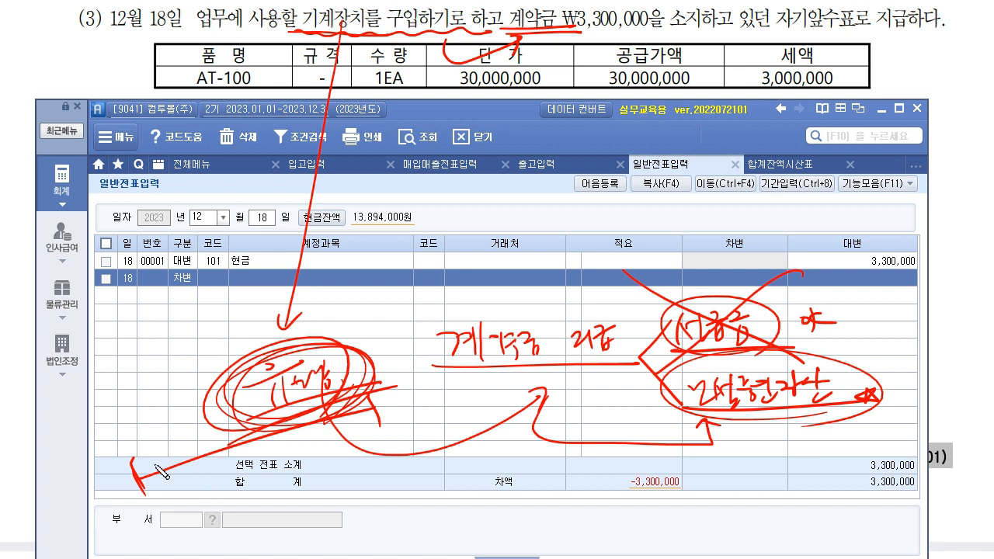
mouse_move(691, 410)
left_mouse_down()
mouse_move(863, 360)
mouse_move(662, 429)
mouse_move(829, 363)
mouse_move(853, 417)
left_mouse_up()
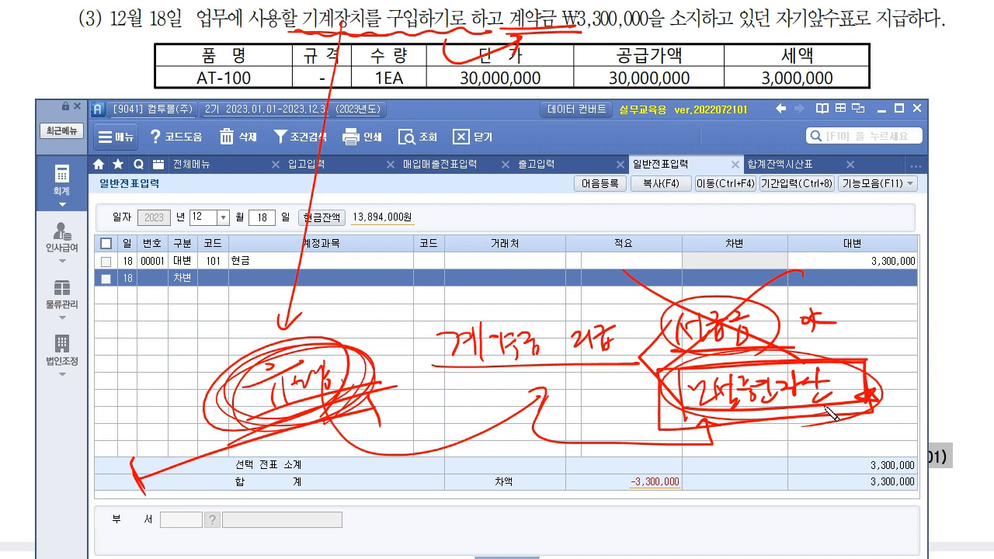
mouse_move(306, 31)
left_mouse_down()
mouse_move(304, 8)
mouse_move(366, 28)
mouse_move(295, 36)
mouse_move(368, 23)
left_mouse_up()
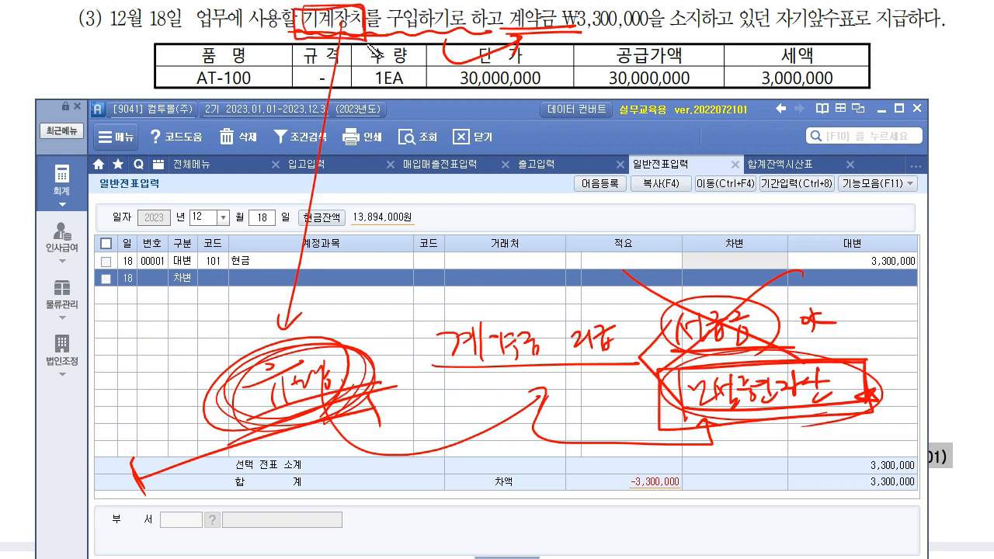
mouse_move(759, 405)
left_mouse_down()
mouse_move(848, 469)
mouse_move(833, 509)
left_mouse_up()
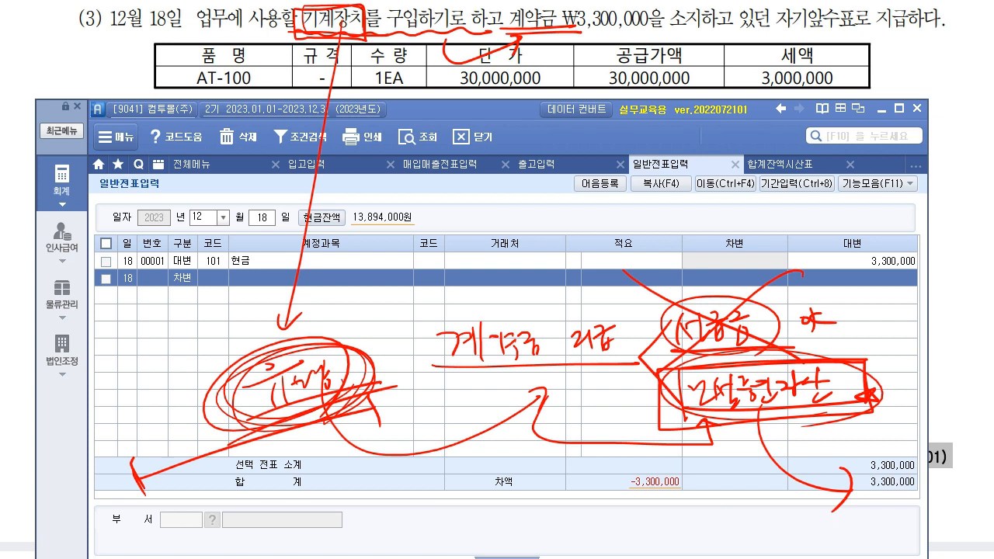
key("Escape")
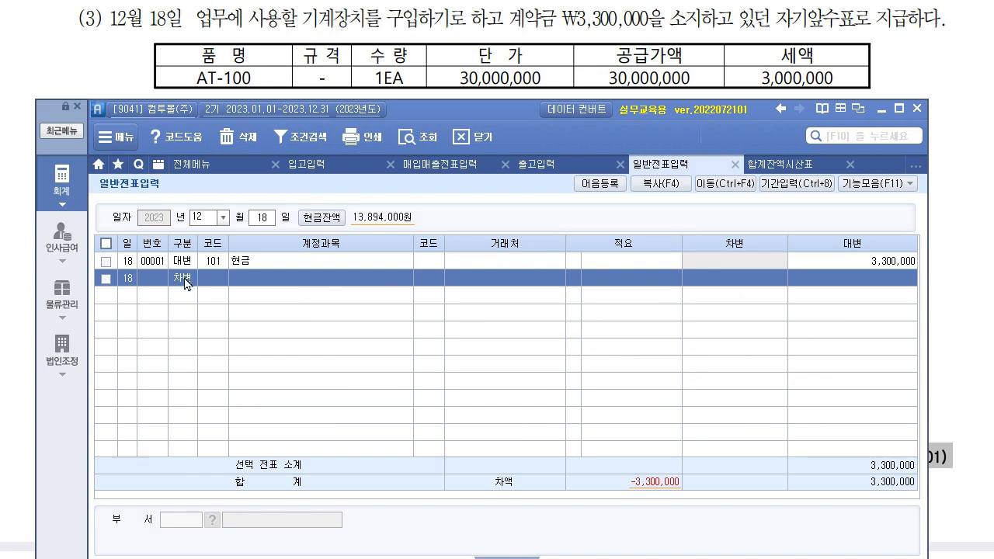
- Debit 214 건설중인자산 for 3,300,000, balancing the Dec 18 cash credit
left_click(229, 278)
key("F2")
type("건설")
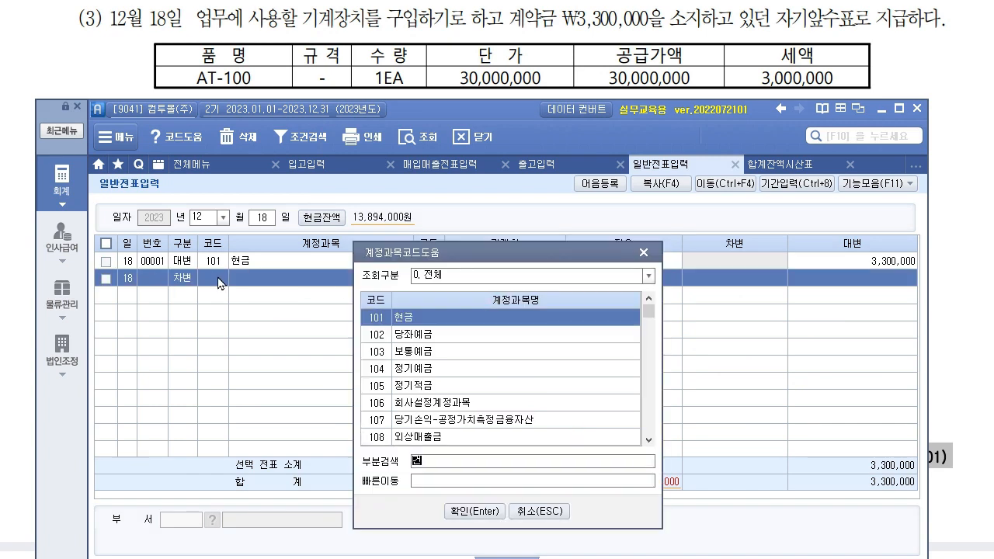
key("Return")
key("Down")
key("Return")
key("Return")
key("Return")
type("330")
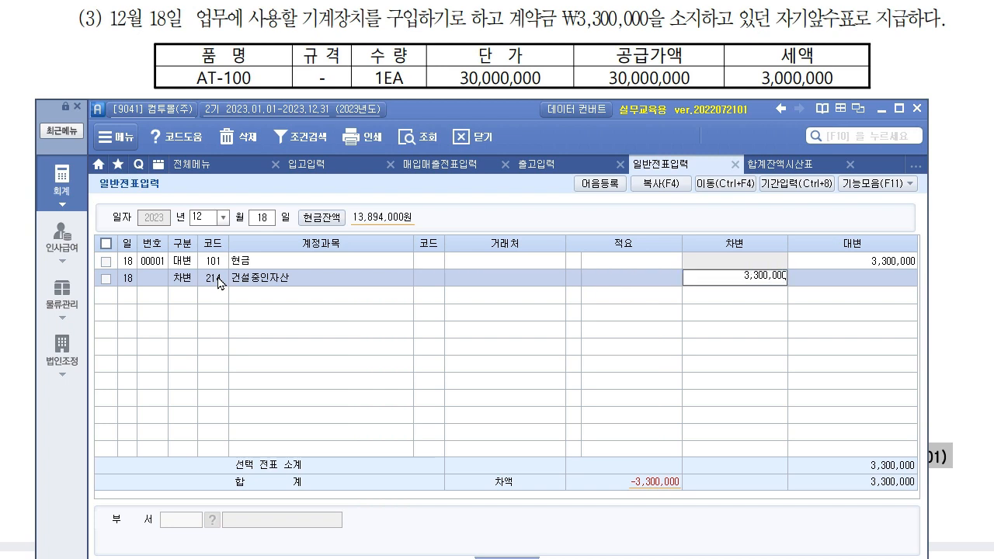
key("Return")
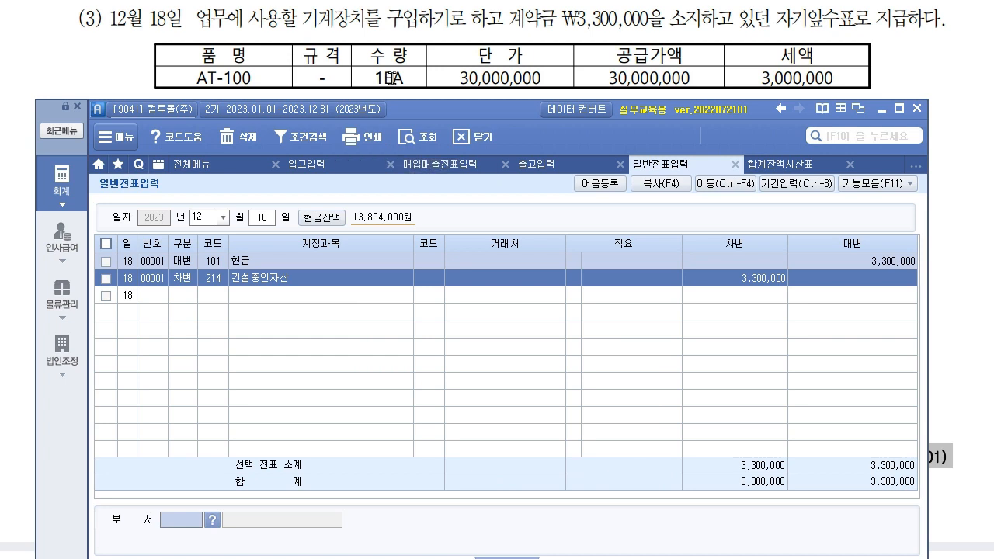
- Bring item (4)'s expense table into view on the problem sheet
left_click(700, 57)
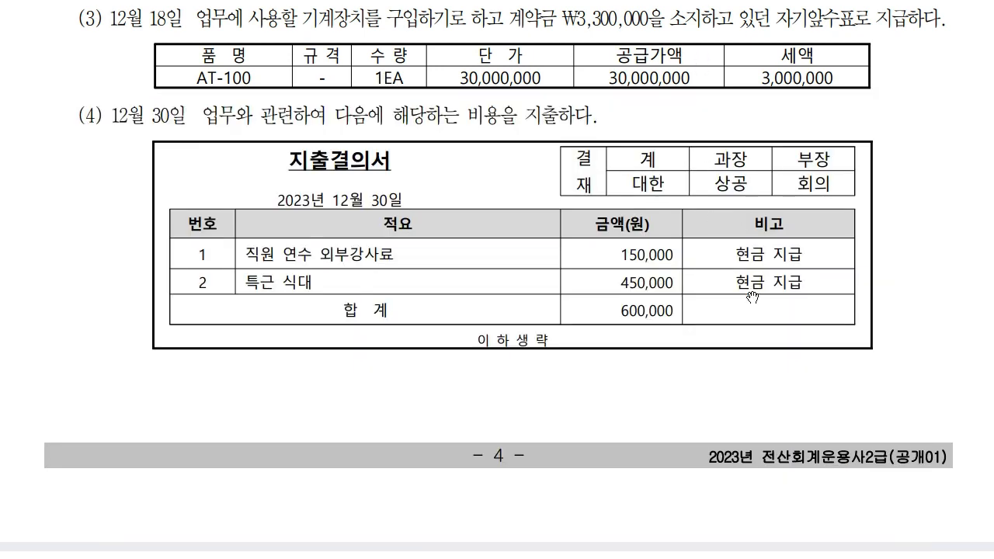
left_click_drag(721, 361, 736, 267)
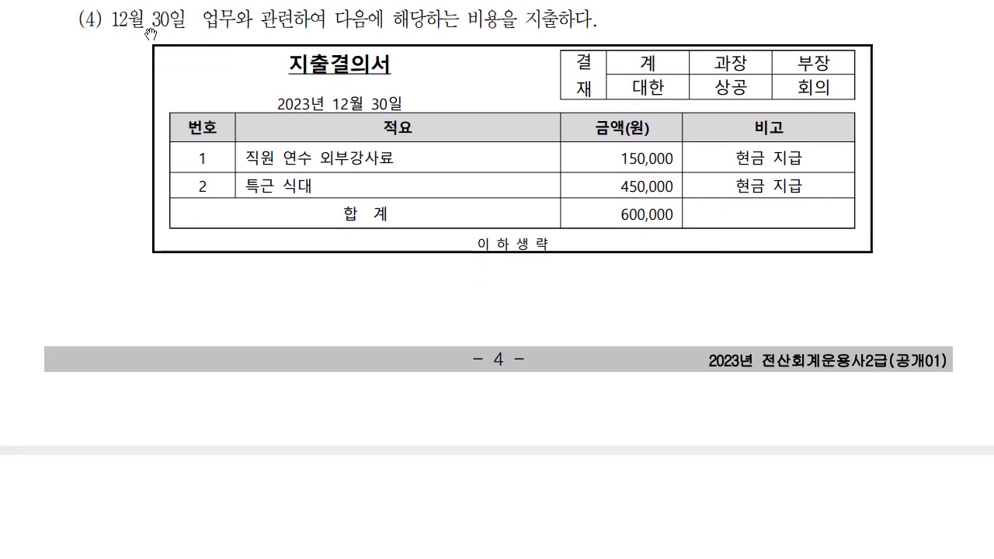
key("alt+Tab")
- Change the voucher day to December 30
left_click_drag(433, 109, 499, 226)
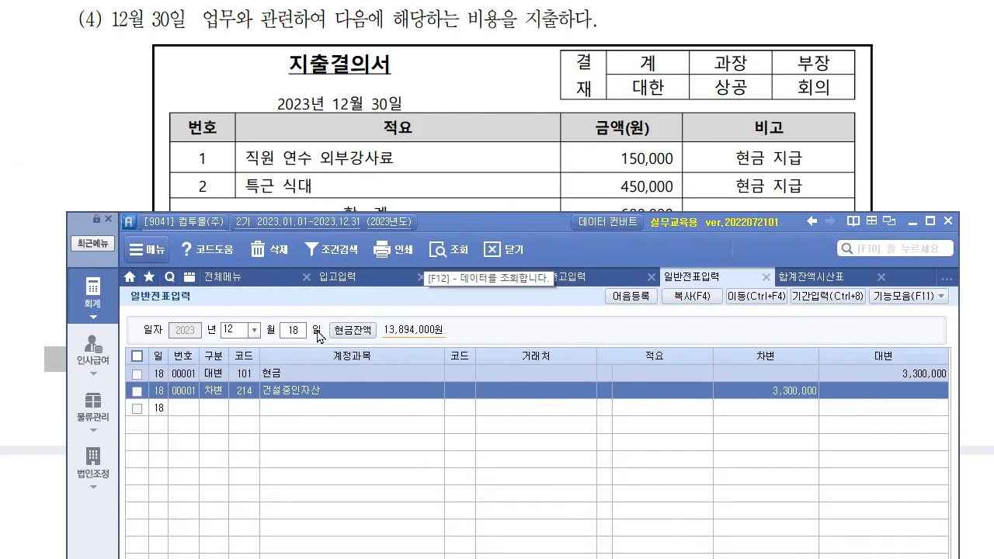
left_click(297, 333)
type("30")
key("Return")
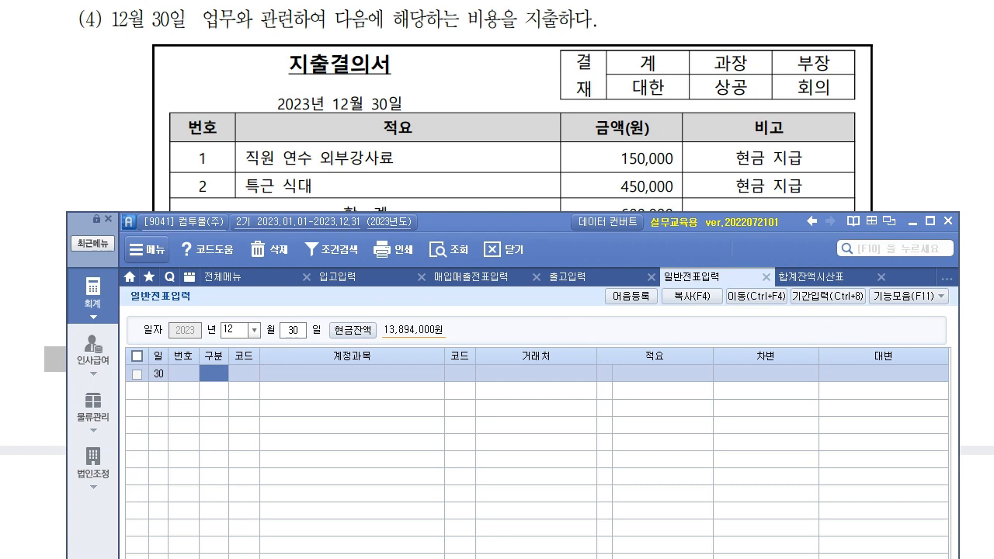
- Debit 825 교육훈련비 150,000 and answer 아니오 to the unbalanced voucher prompt
mouse_move(500, 227)
left_mouse_down()
mouse_move(476, 242)
mouse_move(490, 239)
left_mouse_up()
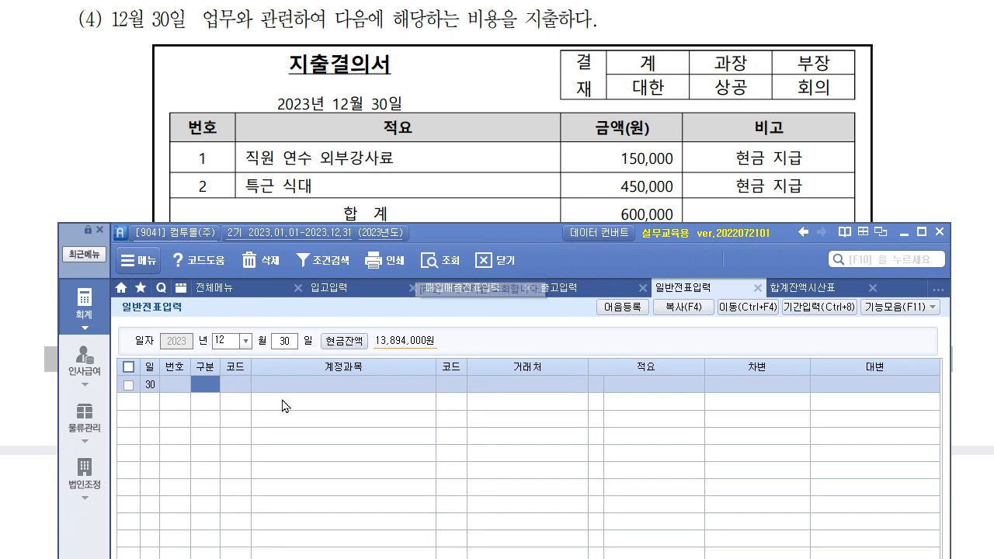
type("3")
key("F2")
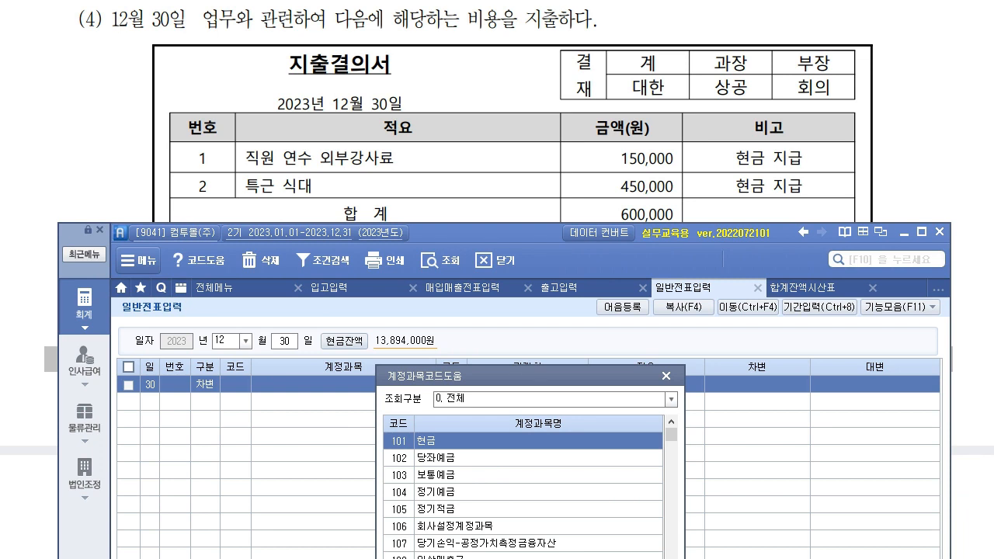
type("교육")
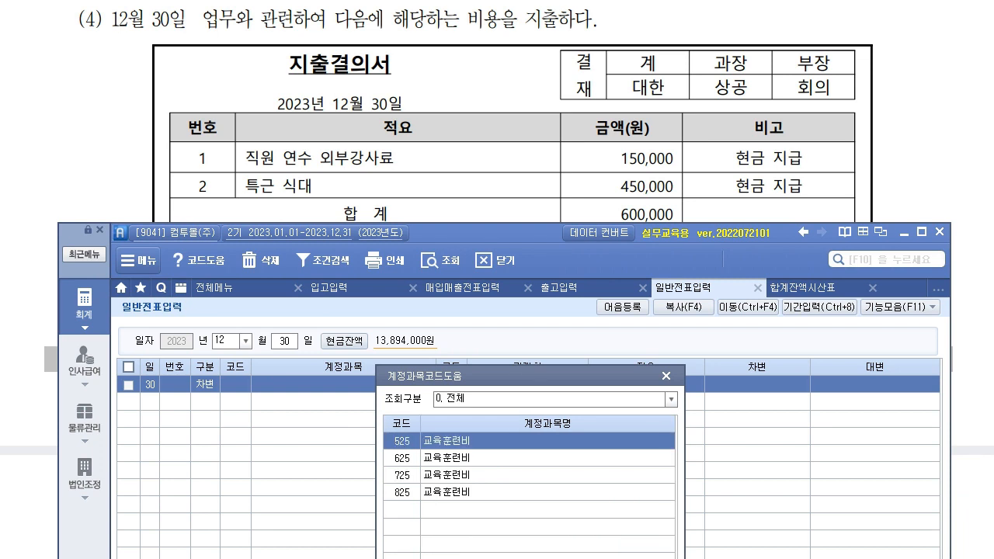
key("Down")
key("Down")
key("Down")
key("Return")
key("Return")
key("Return")
type("150,000")
key("Return")
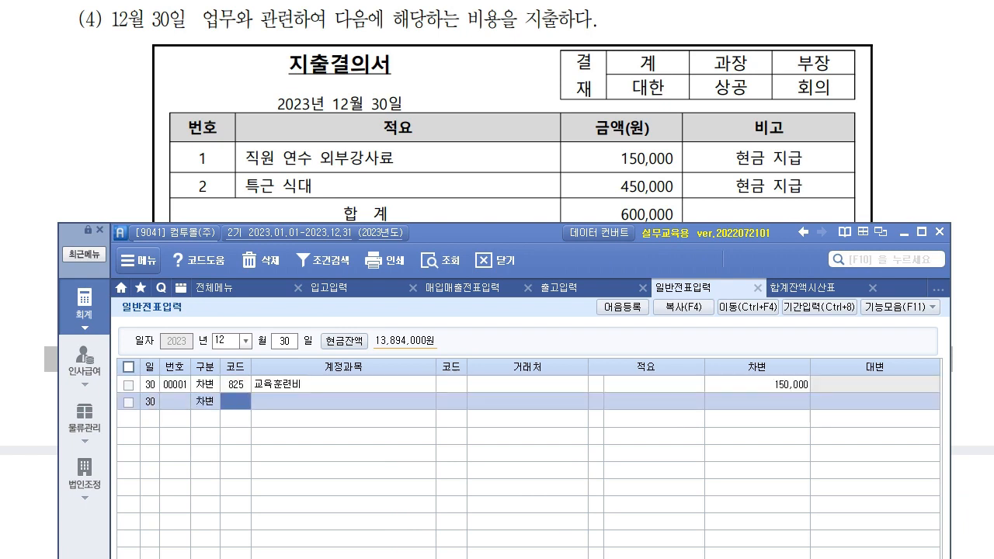
key("Escape")
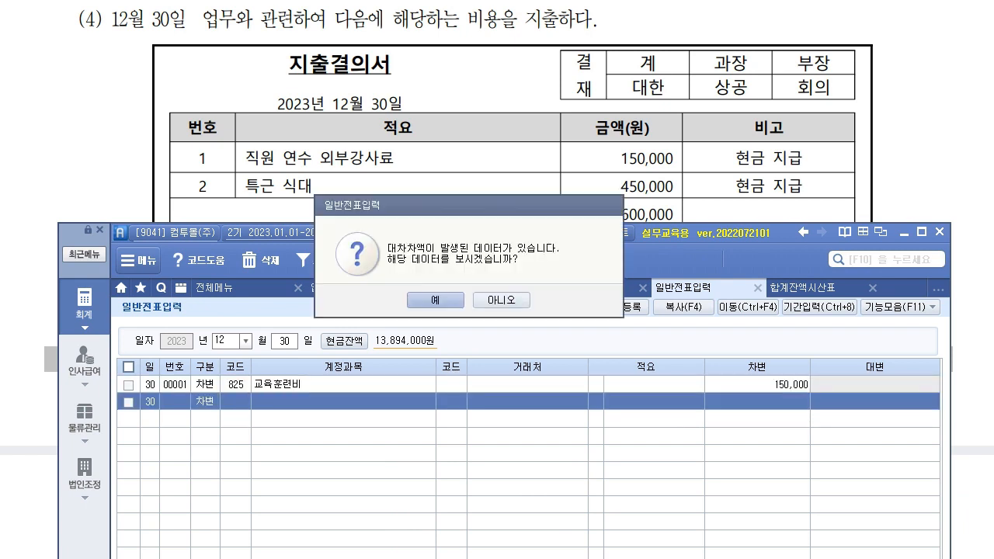
left_click(501, 300)
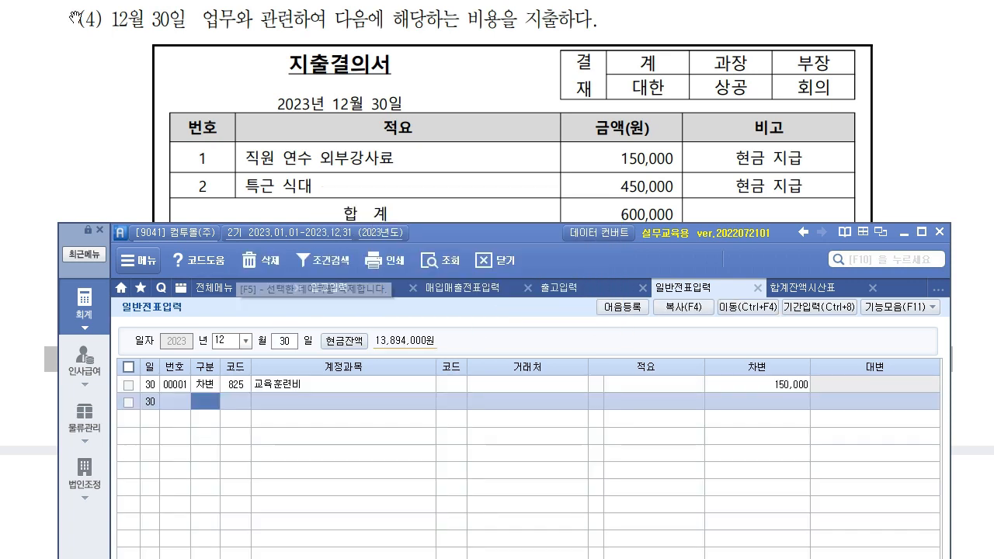
- Debit 811 복리후생비 450,000 and credit 101 현금 600,000, then view the question sheet
type("3")
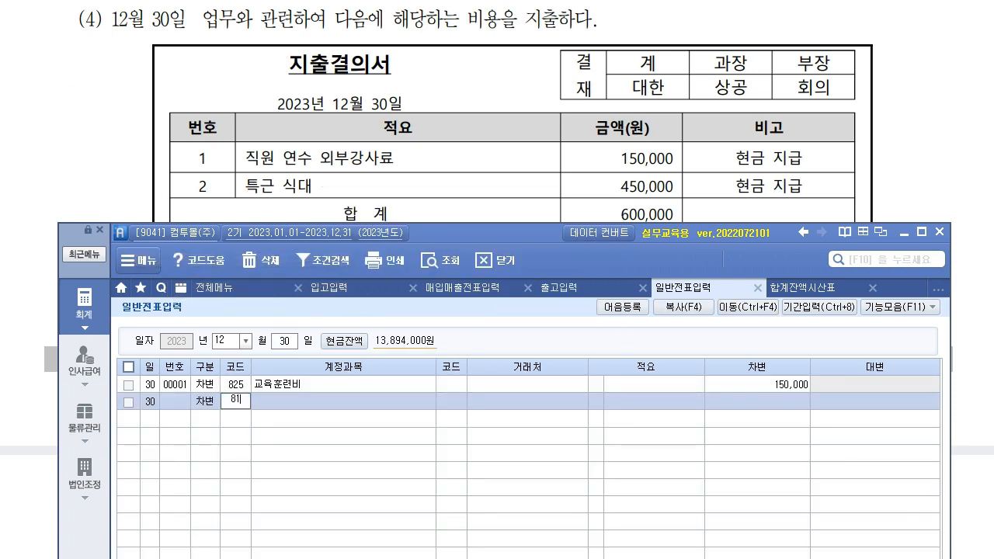
type("811")
key("Return")
key("Return")
key("Return")
type("450,000")
key("Return")
type("4101")
key("Return")
key("Return")
key("Return")
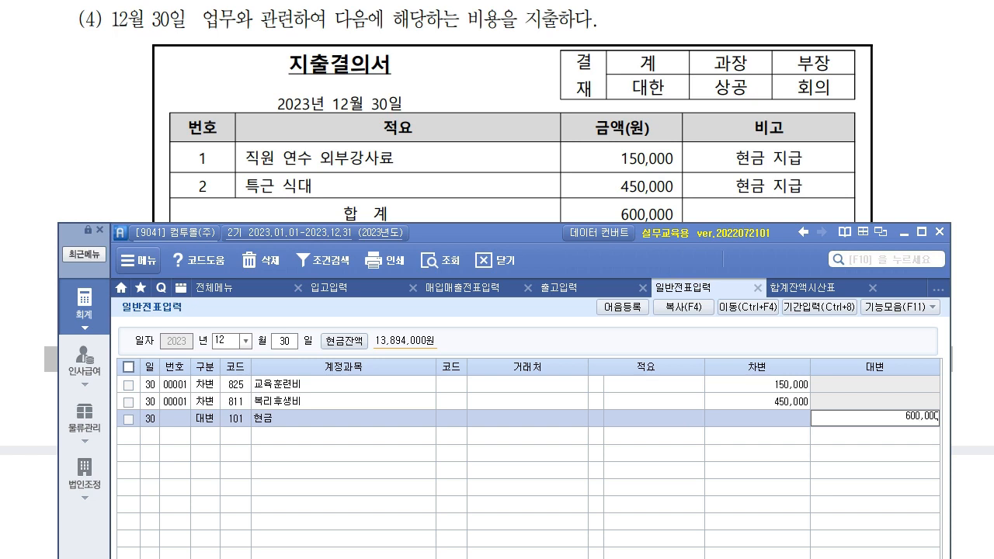
key("Return")
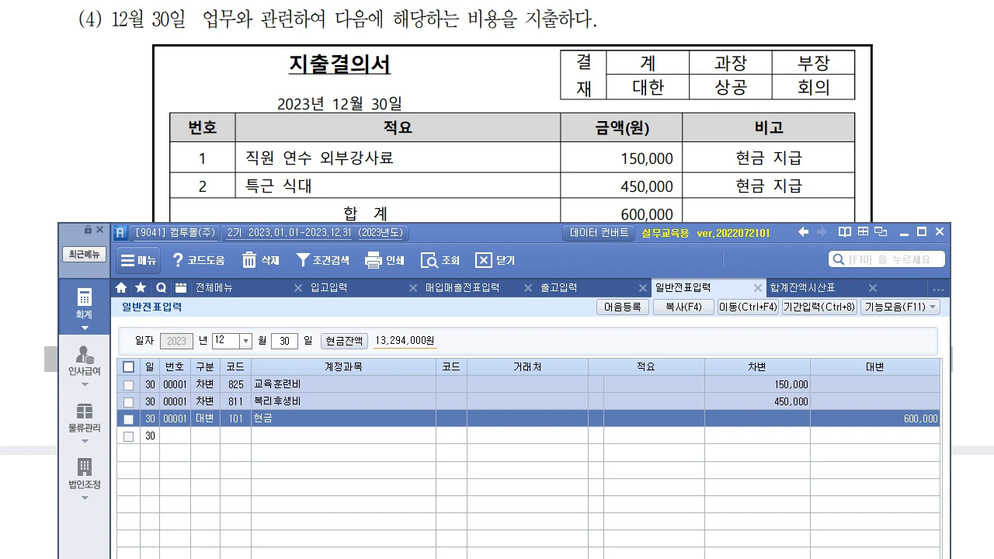
left_click(730, 201)
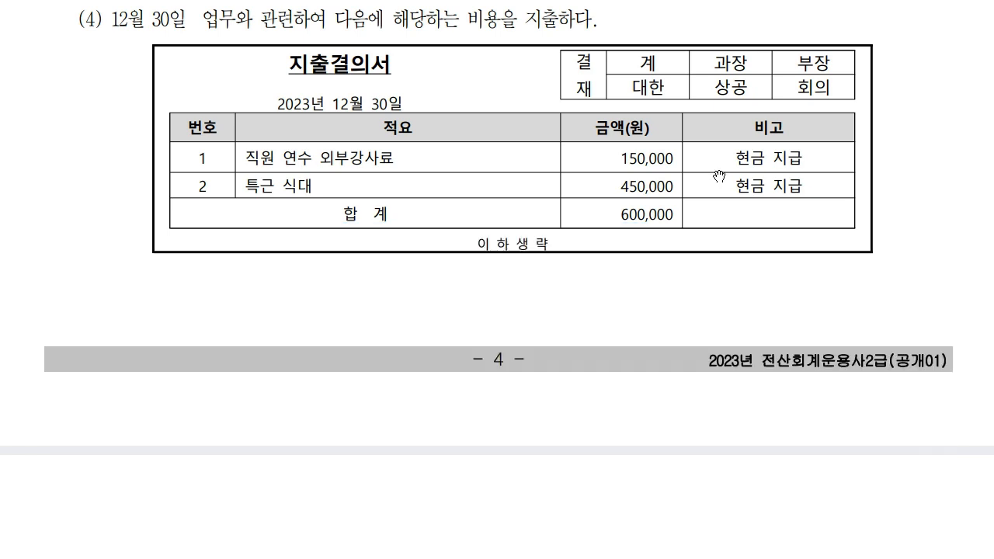
- Scroll the PDF to question (5) and reposition the sPLUS window beside it
scroll(554, 359, "down", 4)
scroll(531, 400, "down", 6)
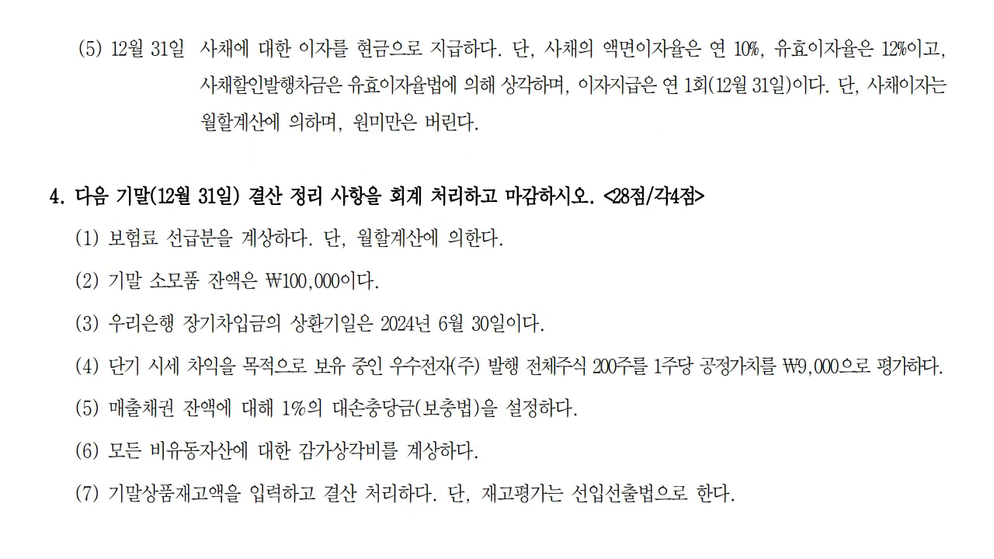
key("alt+Tab")
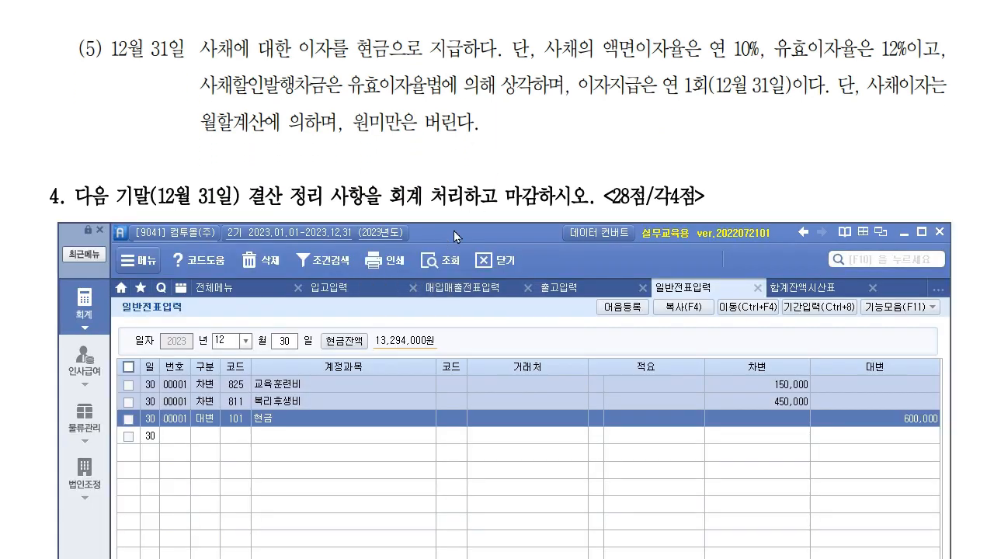
left_click_drag(451, 231, 426, 192)
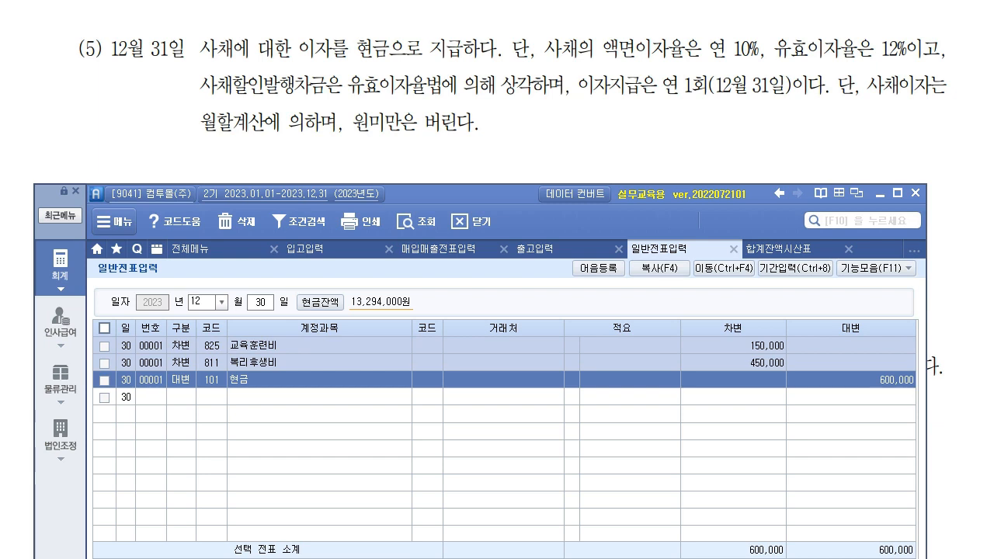
- Mark in red the 12월 31일 yearly payment, 사채할인발행차금, 월할계산 and sub-one-won rounding rule
mouse_move(666, 99)
left_mouse_down()
mouse_move(789, 96)
mouse_move(779, 99)
left_mouse_up()
left_click_drag(83, 61, 188, 59)
left_click(96, 80)
left_click_drag(111, 82, 117, 101)
mouse_move(123, 87)
left_mouse_down()
mouse_move(195, 78)
mouse_move(192, 87)
left_mouse_up()
left_click_drag(930, 89, 867, 93)
left_click_drag(200, 134, 258, 137)
mouse_move(354, 130)
left_mouse_down()
mouse_move(475, 134)
mouse_move(483, 122)
left_mouse_up()
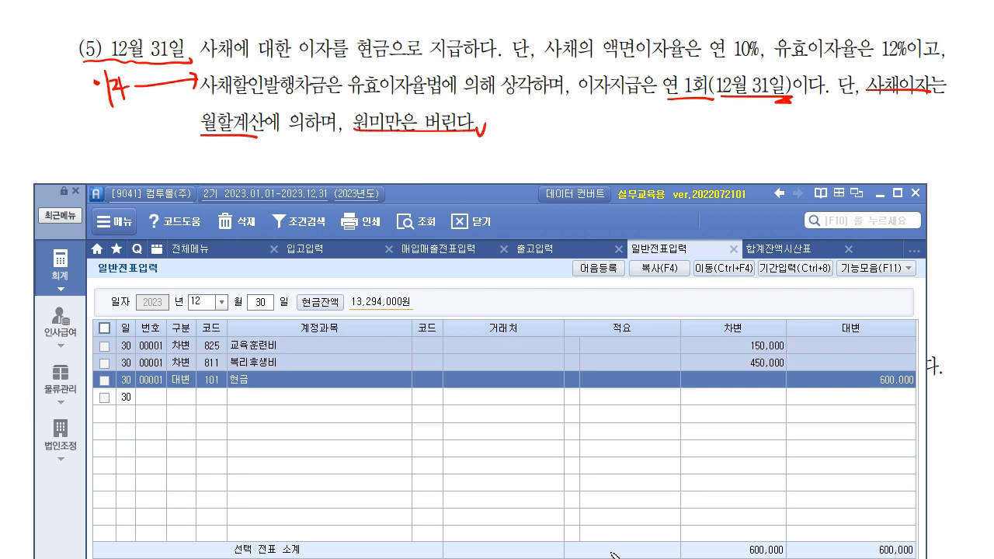
- Clear old marks, underline 사채, 10% face rate and 12% effective rate, and note the first formula
key("Escape")
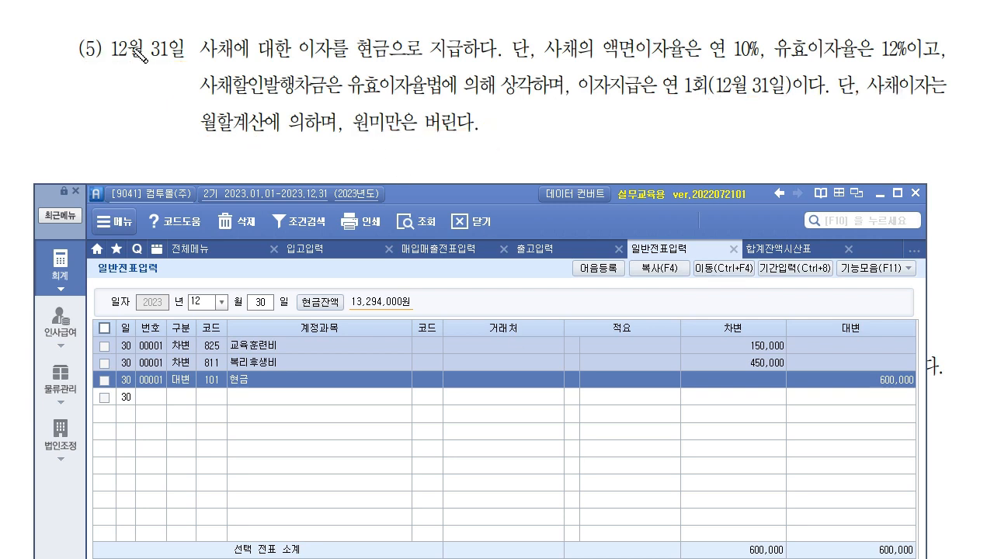
left_click_drag(191, 62, 244, 55)
left_click_drag(611, 57, 765, 58)
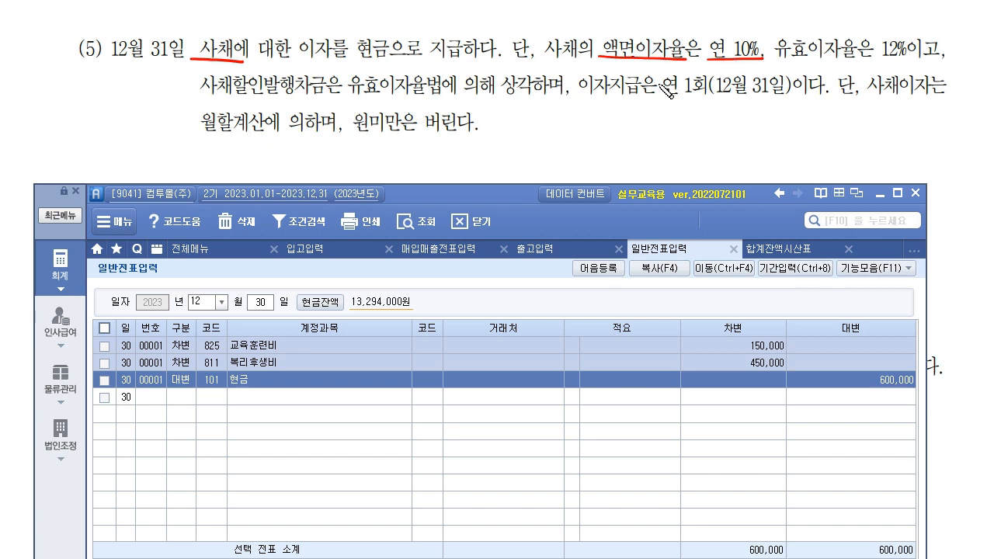
mouse_move(528, 108)
left_mouse_down()
mouse_move(660, 128)
mouse_move(842, 110)
mouse_move(861, 134)
left_mouse_up()
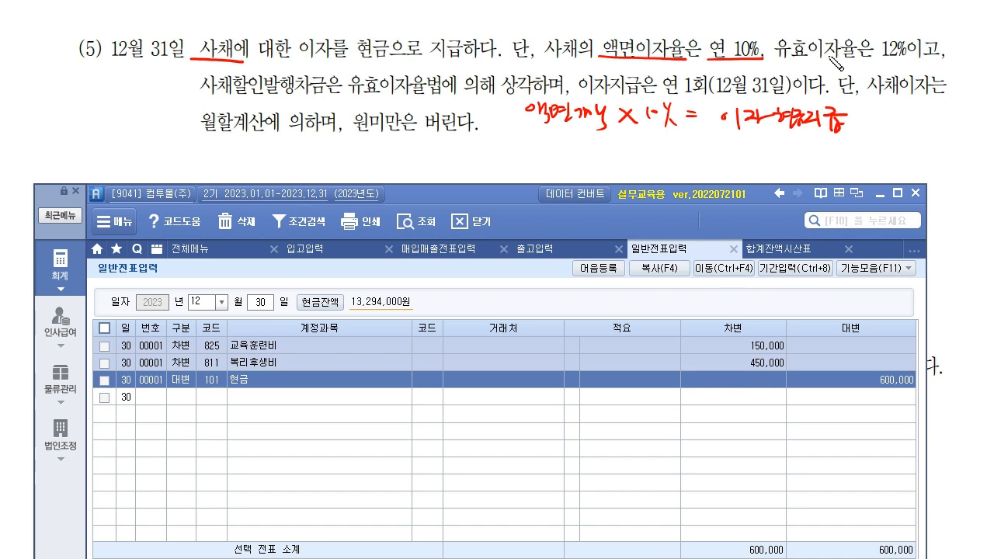
mouse_move(781, 60)
left_mouse_down()
mouse_move(922, 58)
mouse_move(918, 35)
left_mouse_up()
- Handwrite the 12% book-value formula with the 1/12 factor, linking both formulas to amortization
left_click_drag(638, 151, 687, 159)
mouse_move(536, 153)
left_mouse_down()
mouse_move(573, 153)
mouse_move(561, 165)
mouse_move(614, 155)
mouse_move(626, 167)
left_mouse_up()
left_click_drag(701, 144, 714, 144)
mouse_move(700, 153)
left_mouse_down()
mouse_move(752, 163)
mouse_move(812, 144)
mouse_move(812, 162)
mouse_move(829, 149)
mouse_move(836, 157)
left_mouse_up()
mouse_move(855, 114)
left_mouse_down()
mouse_move(873, 131)
mouse_move(856, 155)
left_mouse_up()
mouse_move(904, 120)
left_mouse_down()
mouse_move(903, 134)
mouse_move(952, 140)
mouse_move(899, 159)
mouse_move(949, 146)
left_mouse_up()
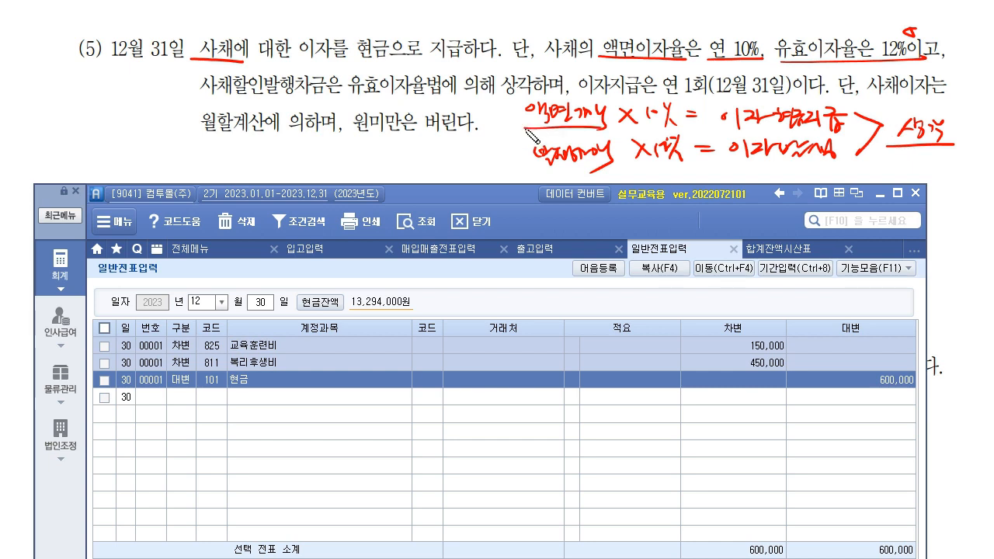
left_click_drag(530, 168, 615, 164)
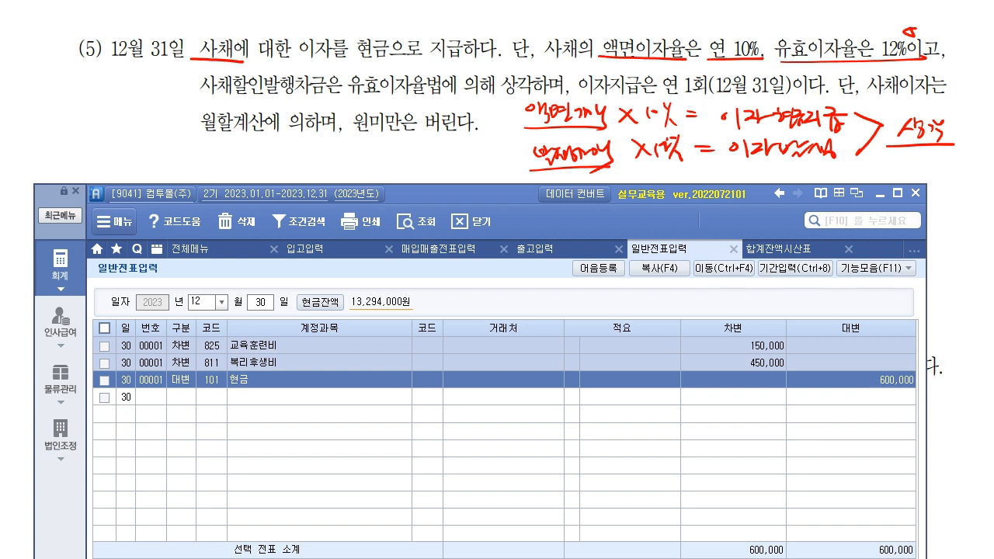
left_click(786, 249)
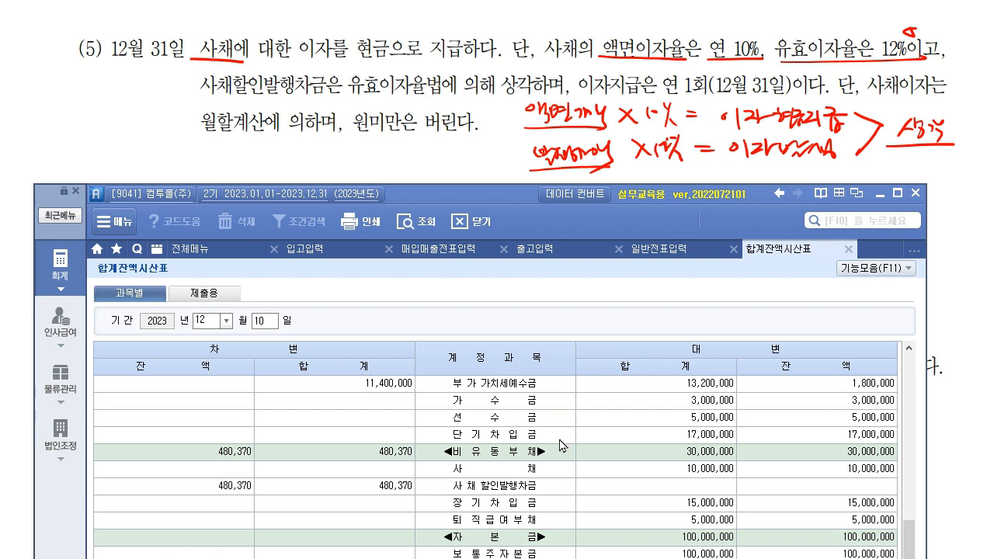
left_click(557, 474)
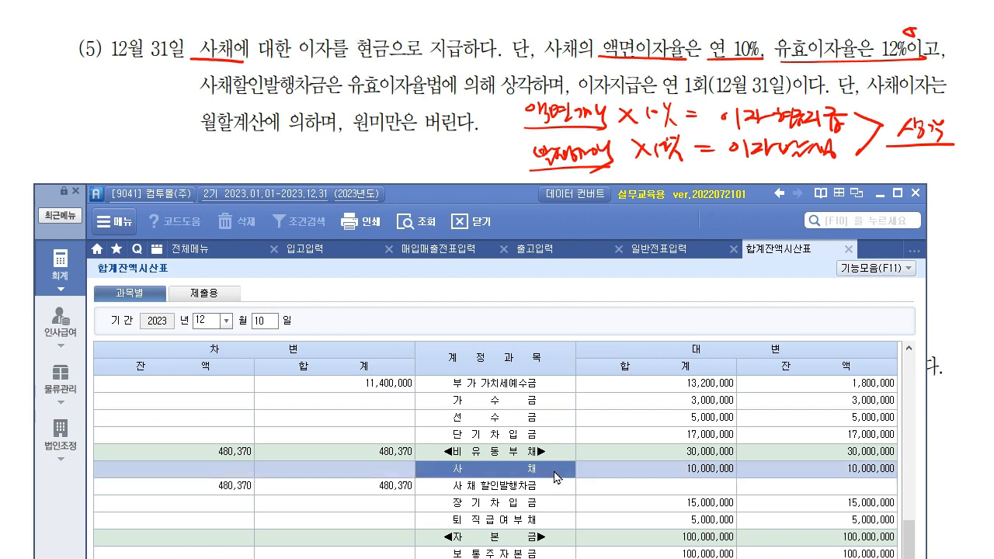
double_click(557, 473)
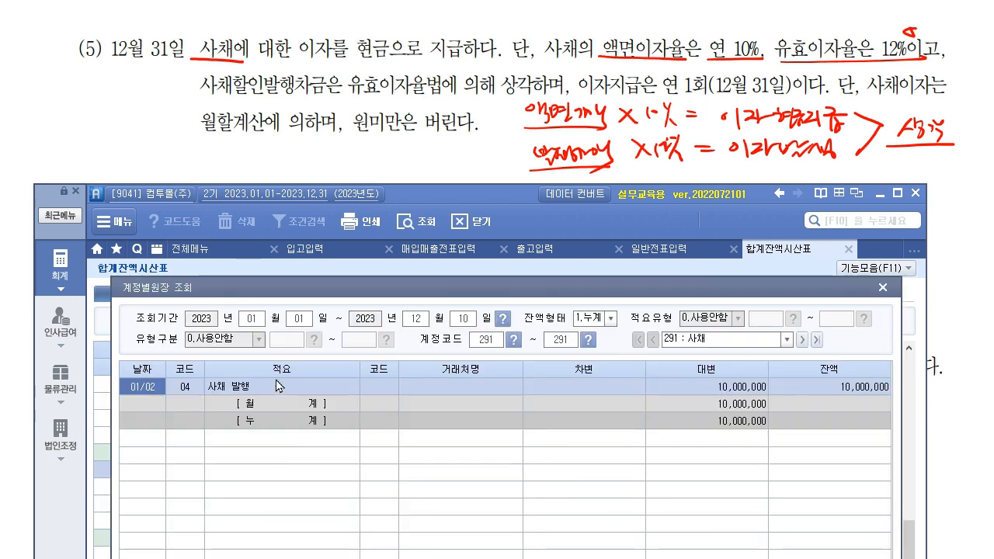
double_click(276, 387)
left_click_drag(397, 282, 380, 221)
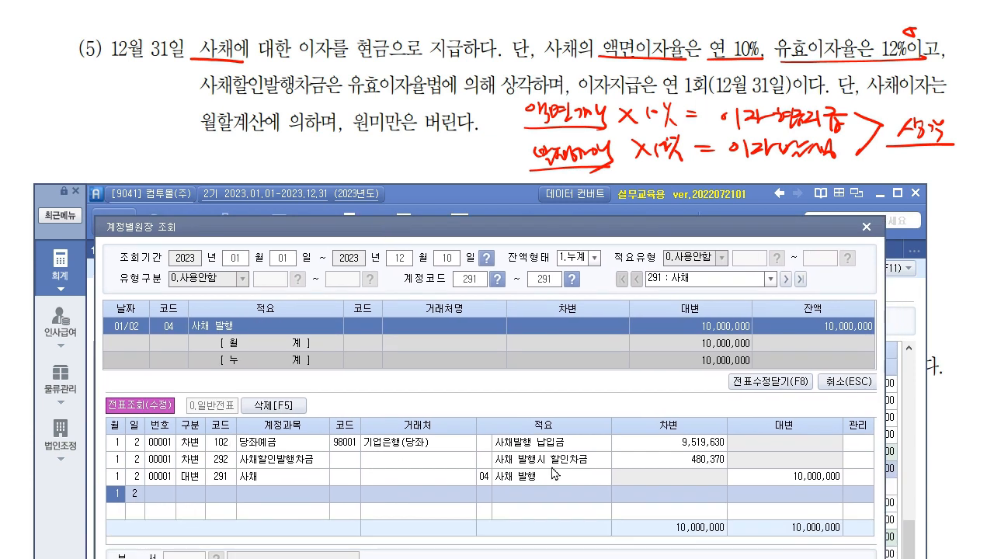
left_click(825, 477)
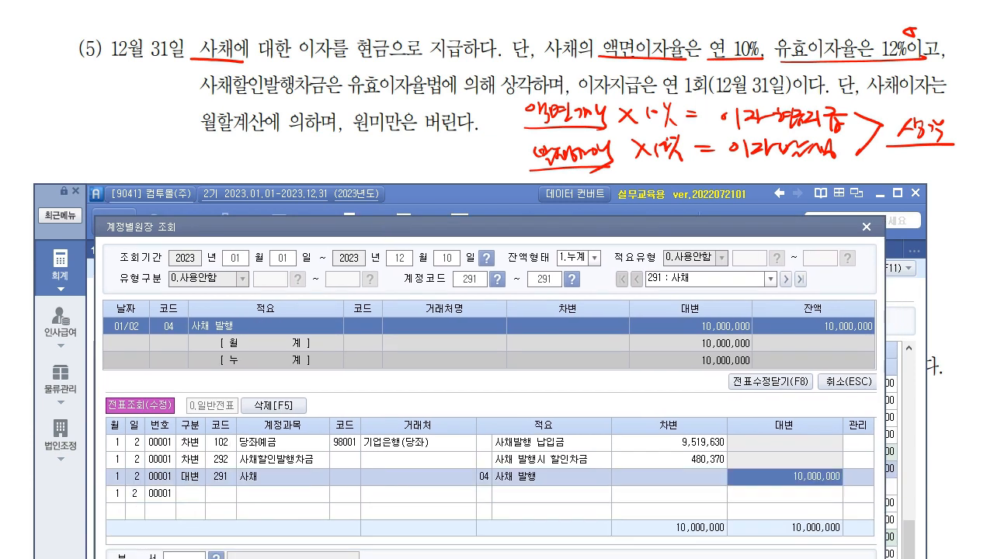
left_click(718, 449)
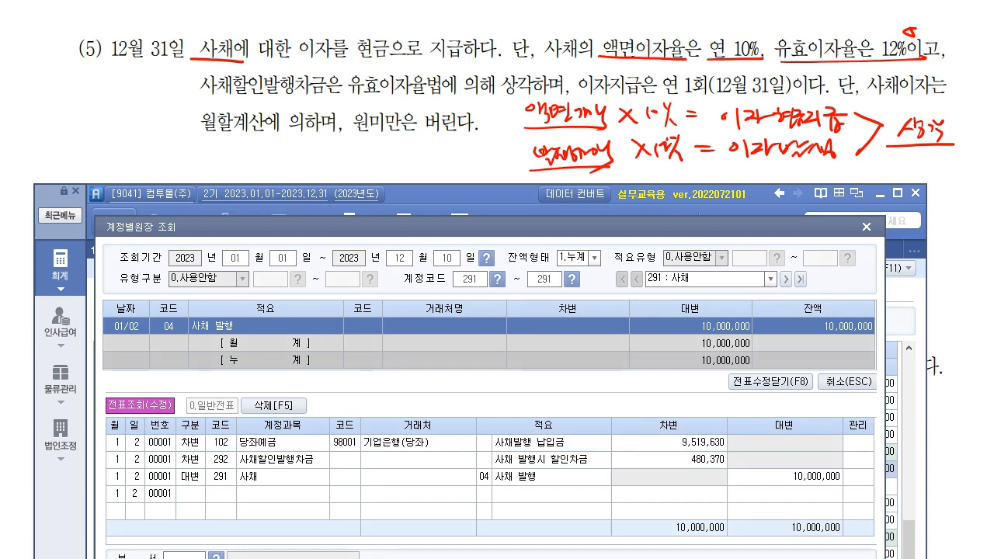
left_click_drag(850, 474, 842, 497)
mouse_move(725, 442)
left_mouse_down()
mouse_move(686, 449)
mouse_move(736, 458)
left_mouse_up()
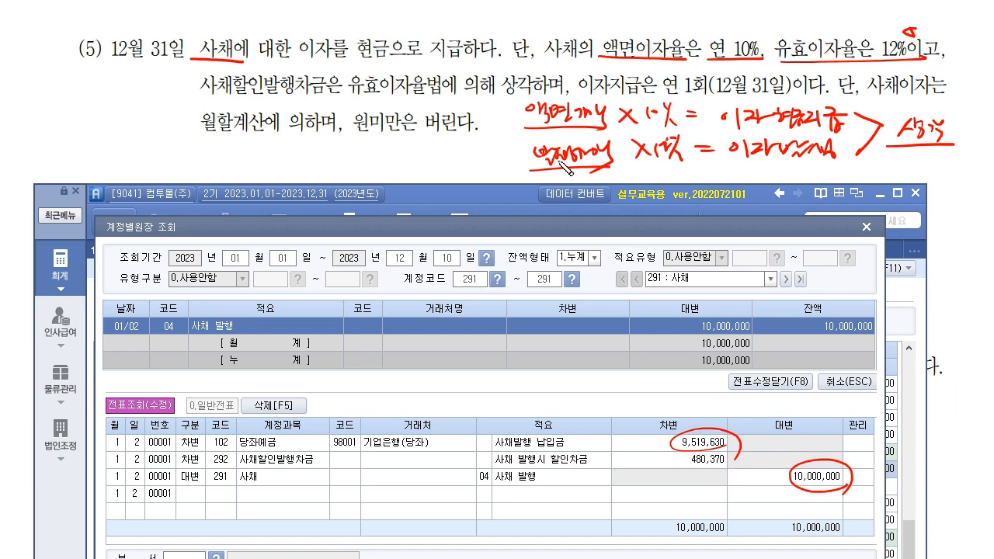
mouse_move(608, 172)
left_mouse_down()
mouse_move(590, 156)
mouse_move(533, 150)
mouse_move(535, 122)
mouse_move(603, 110)
left_mouse_up()
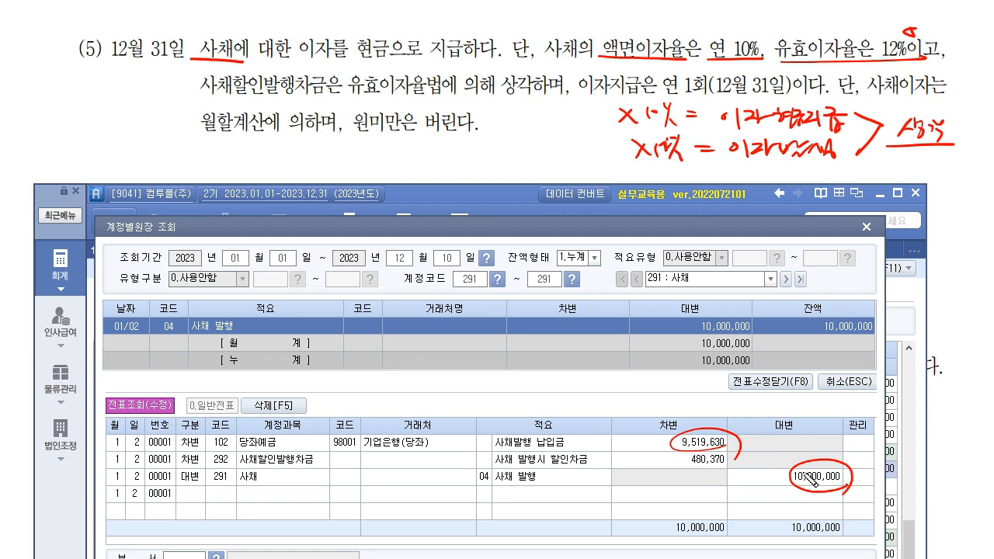
mouse_move(519, 109)
left_mouse_down()
mouse_move(521, 126)
mouse_move(531, 115)
mouse_move(604, 123)
left_mouse_up()
left_click(541, 124)
mouse_move(538, 140)
left_mouse_down()
mouse_move(541, 158)
mouse_move(587, 163)
mouse_move(609, 149)
left_mouse_up()
left_click(548, 158)
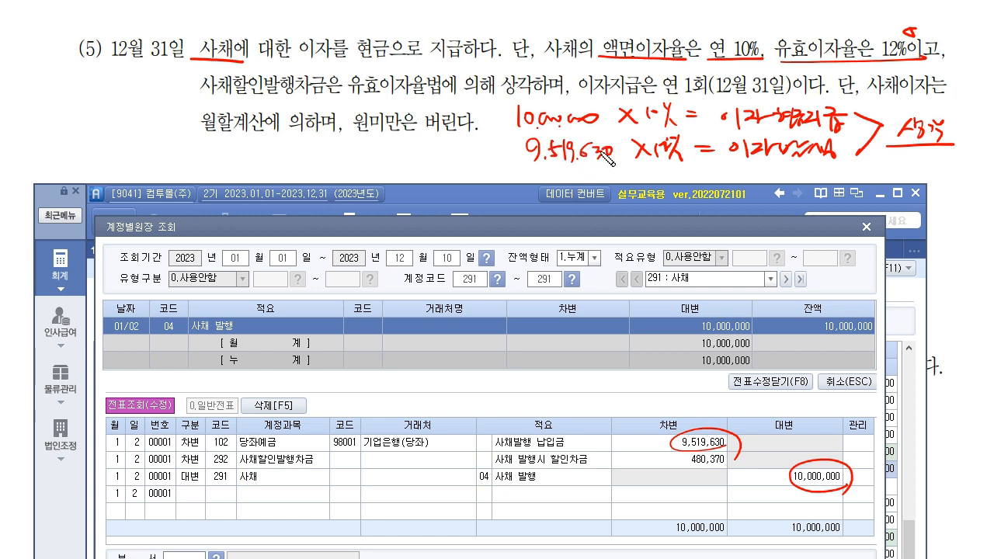
left_click_drag(722, 120, 858, 122)
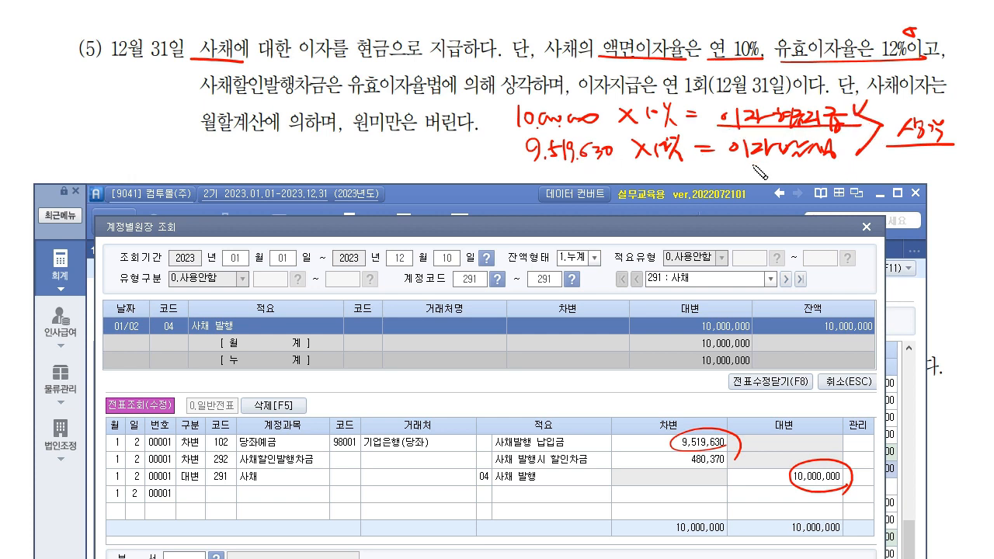
left_click_drag(724, 162, 853, 159)
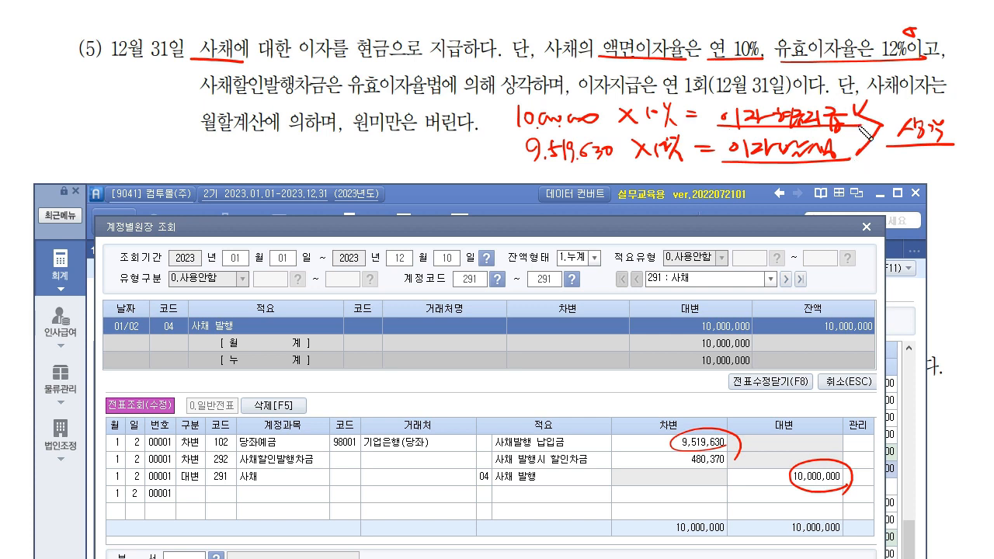
mouse_move(885, 125)
left_mouse_down()
mouse_move(850, 159)
mouse_move(891, 115)
mouse_move(910, 147)
left_mouse_up()
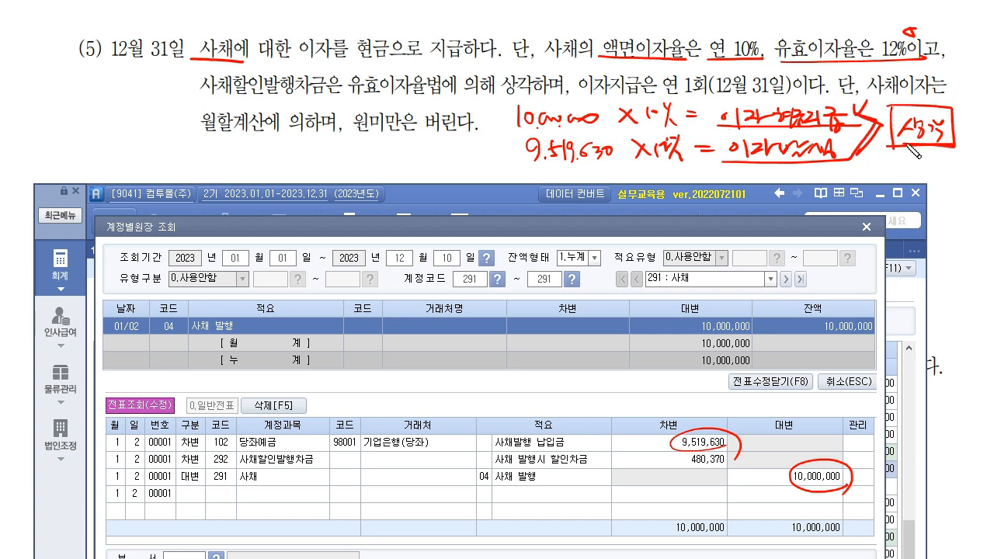
mouse_move(720, 481)
left_mouse_down()
mouse_move(730, 476)
mouse_move(703, 448)
mouse_move(779, 504)
mouse_move(787, 492)
left_mouse_up()
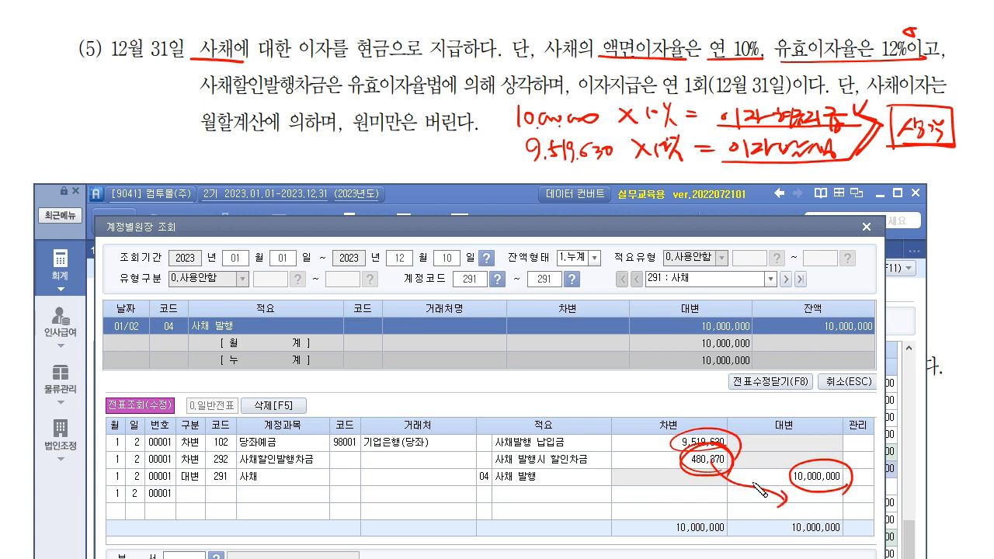
left_click_drag(963, 146, 951, 149)
mouse_move(346, 96)
left_mouse_down()
mouse_move(446, 81)
mouse_move(344, 96)
mouse_move(494, 125)
mouse_move(498, 154)
left_mouse_up()
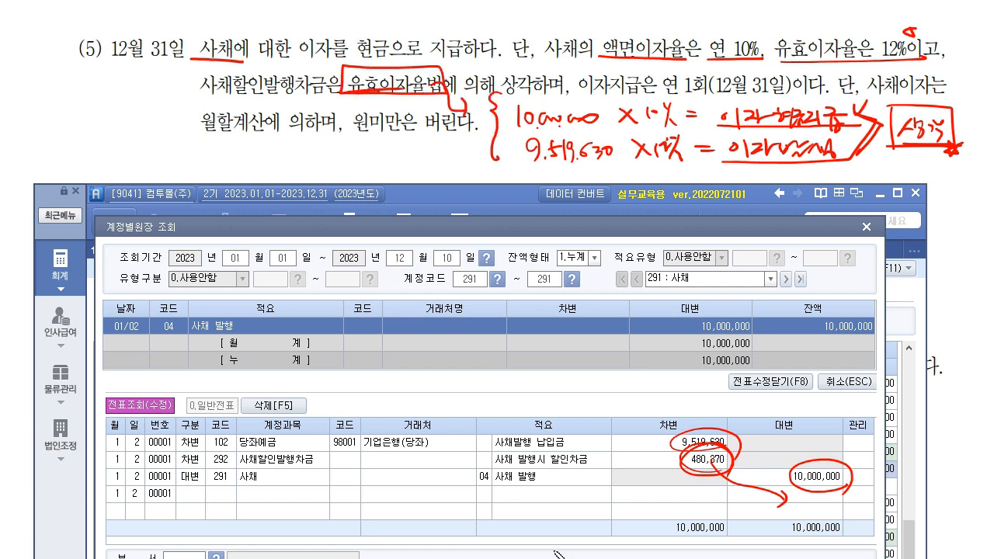
left_click_drag(725, 117, 835, 123)
left_click_drag(740, 148, 825, 158)
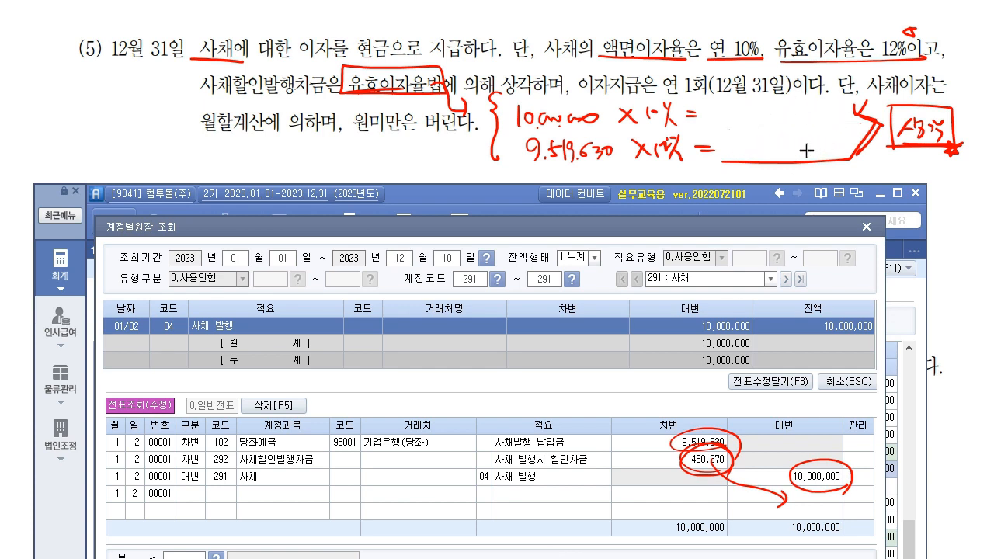
mouse_move(720, 484)
left_mouse_down()
mouse_move(688, 458)
mouse_move(841, 466)
left_mouse_up()
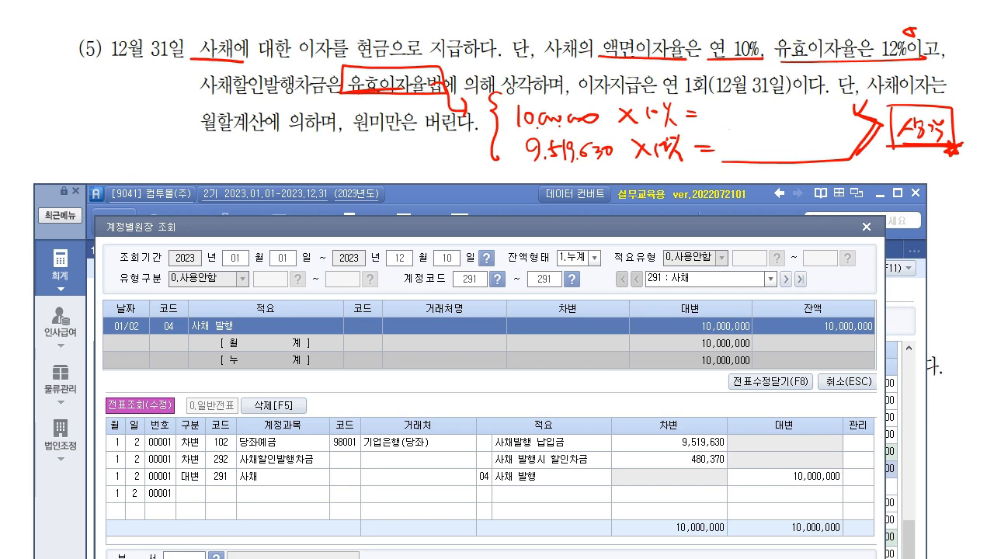
- Close the 계정별원장 ledger and note 1,000,000 cash interest and 1,142,355 interest expense
left_click(867, 230)
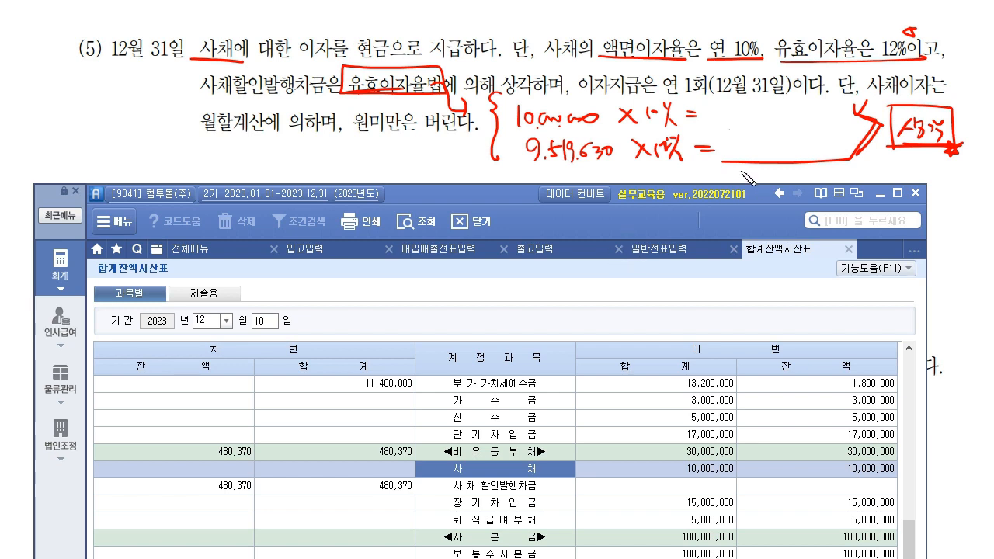
left_click_drag(718, 125, 854, 124)
mouse_move(742, 106)
left_mouse_down()
mouse_move(740, 119)
mouse_move(822, 113)
left_mouse_up()
left_click(750, 118)
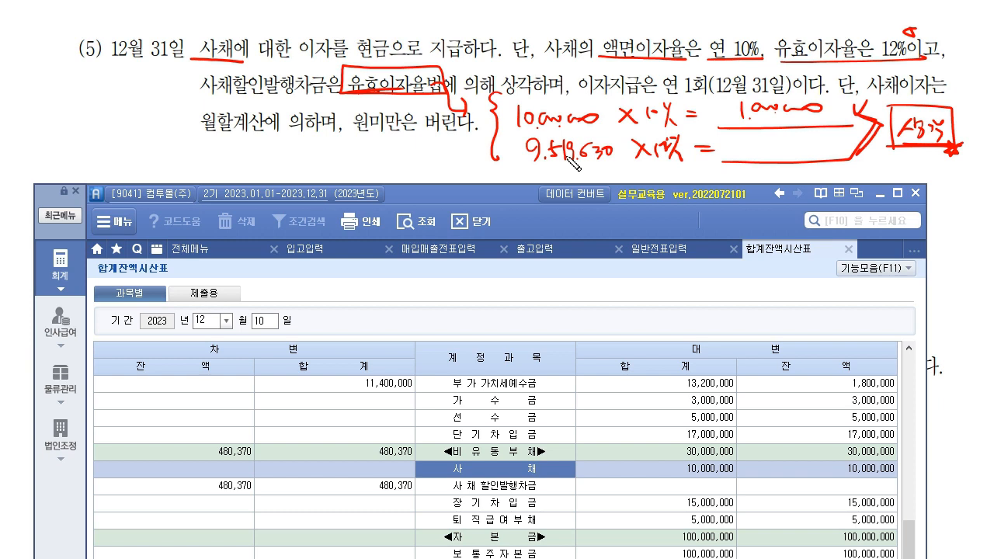
mouse_move(736, 138)
left_mouse_down()
mouse_move(742, 158)
mouse_move(779, 165)
mouse_move(858, 155)
left_mouse_up()
left_click(747, 158)
left_click(849, 155)
- Drop the decimal per the rounding rule, note 142,355 amortization, and return to 일반전표입력
left_click_drag(354, 132, 461, 131)
left_click_drag(843, 146, 861, 144)
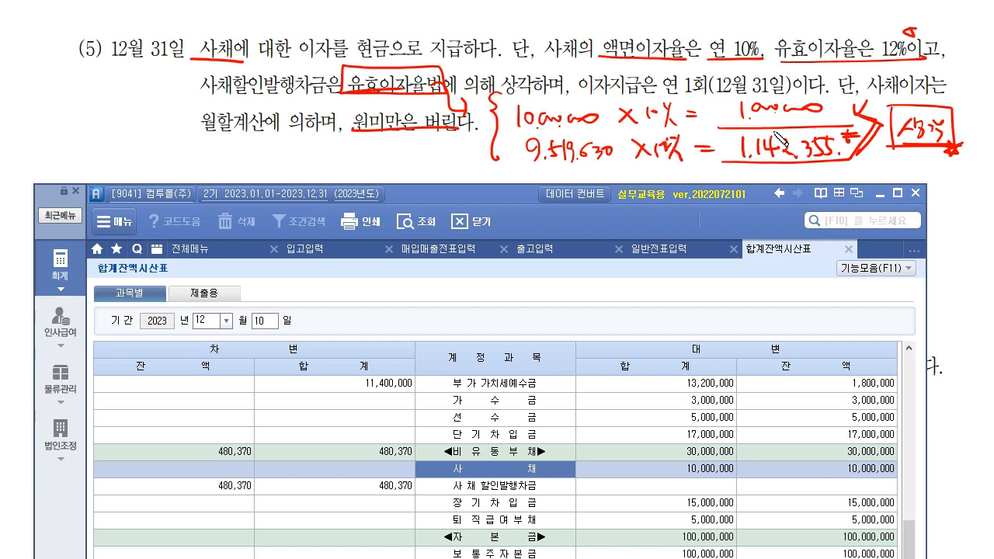
mouse_move(877, 157)
left_mouse_down()
mouse_move(880, 167)
mouse_move(943, 175)
left_mouse_up()
mouse_move(947, 162)
left_mouse_down()
mouse_move(953, 176)
mouse_move(967, 176)
left_mouse_up()
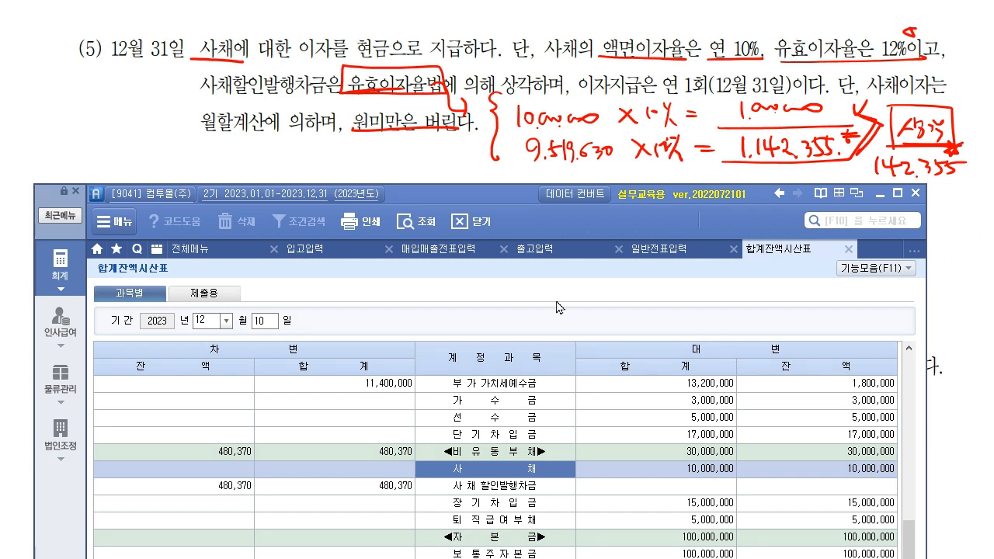
left_click(636, 251)
- Date the voucher December 31 and debit 931 이자비용 1,142,355 as 구분 3
left_click(262, 303)
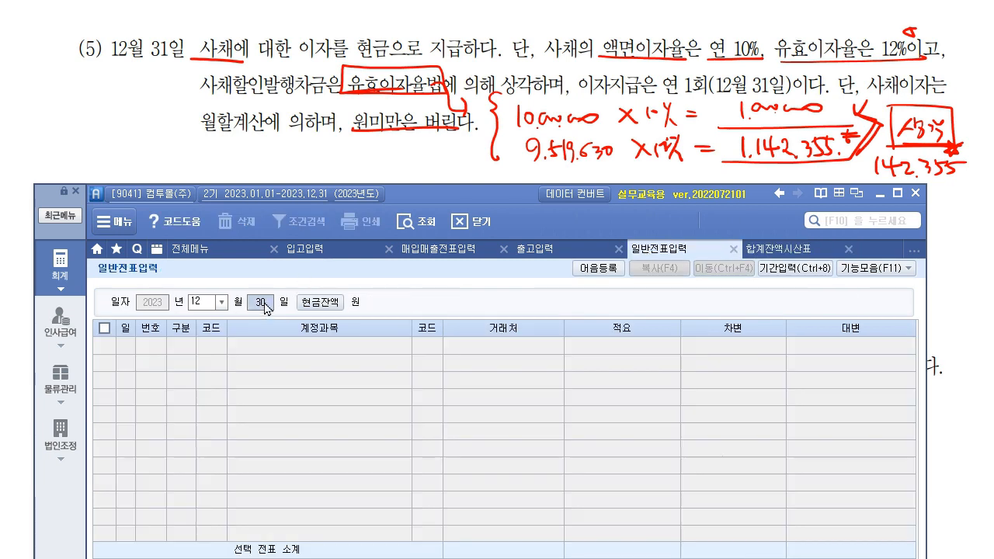
type("31")
key("Return")
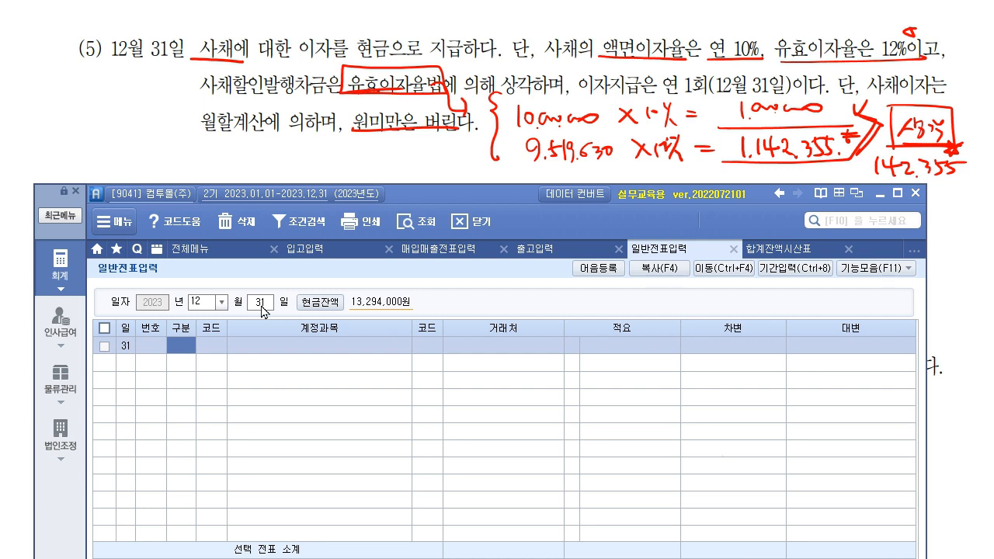
type("3")
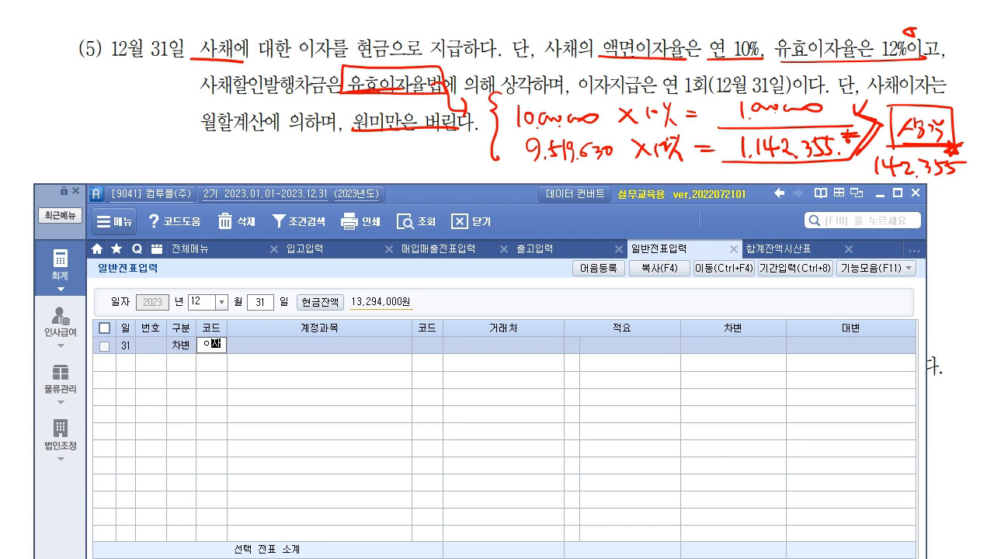
type("이자")
key("Return")
key("Return")
key("Return")
key("Return")
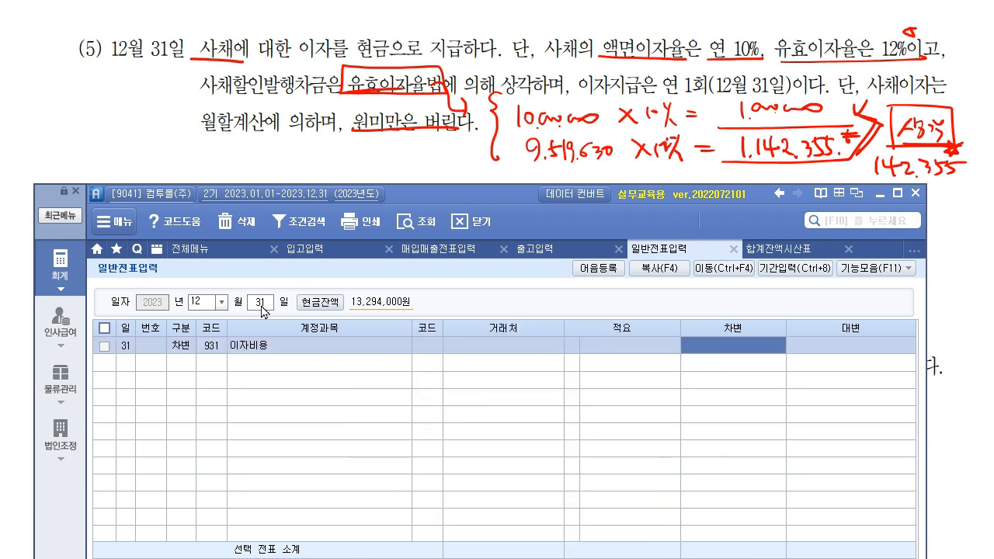
type("1142355")
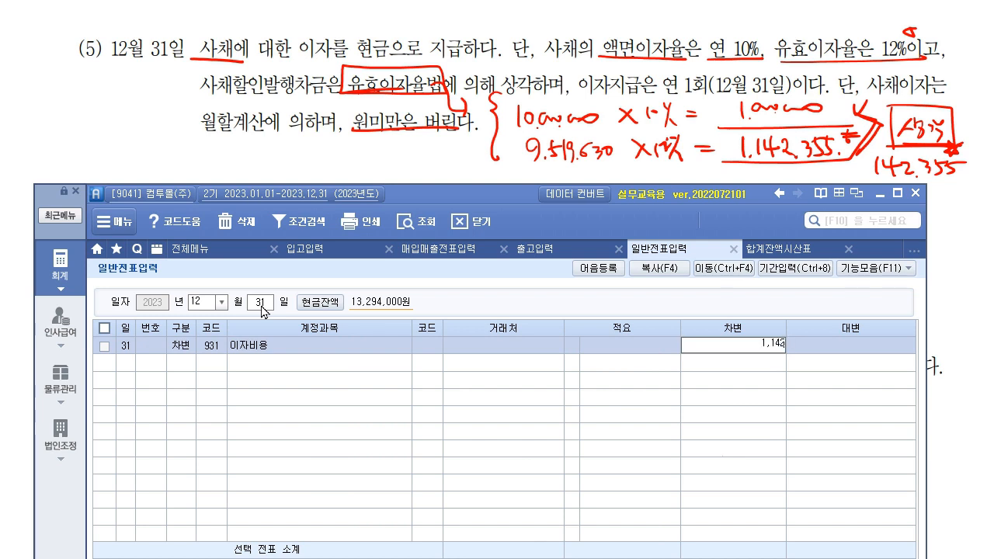
key("Return")
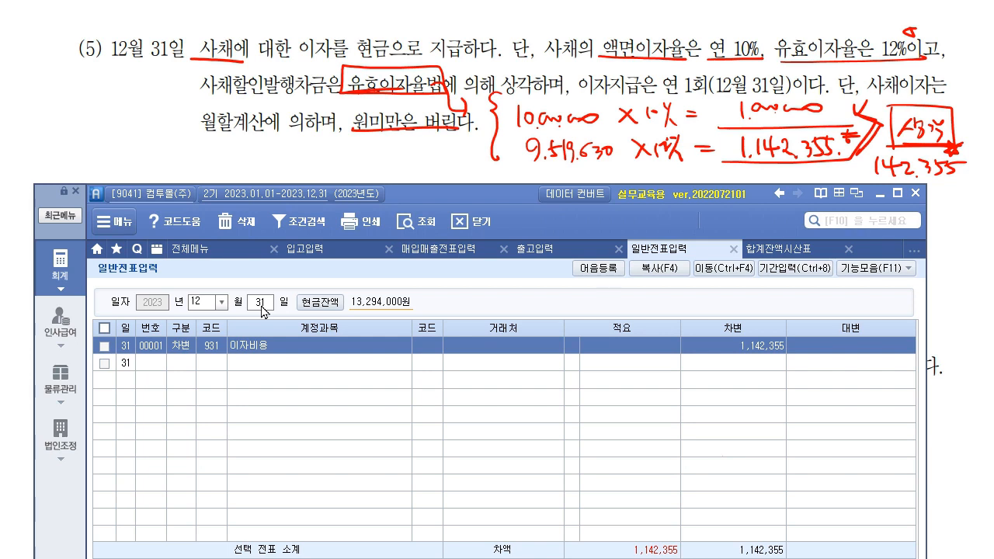
- Add a 구분 4 line crediting 101 현금 1,000,000
key("Return")
type("4")
key("Return")
type("101")
key("Return")
key("Return")
key("Return")
type("1000000")
key("Return")
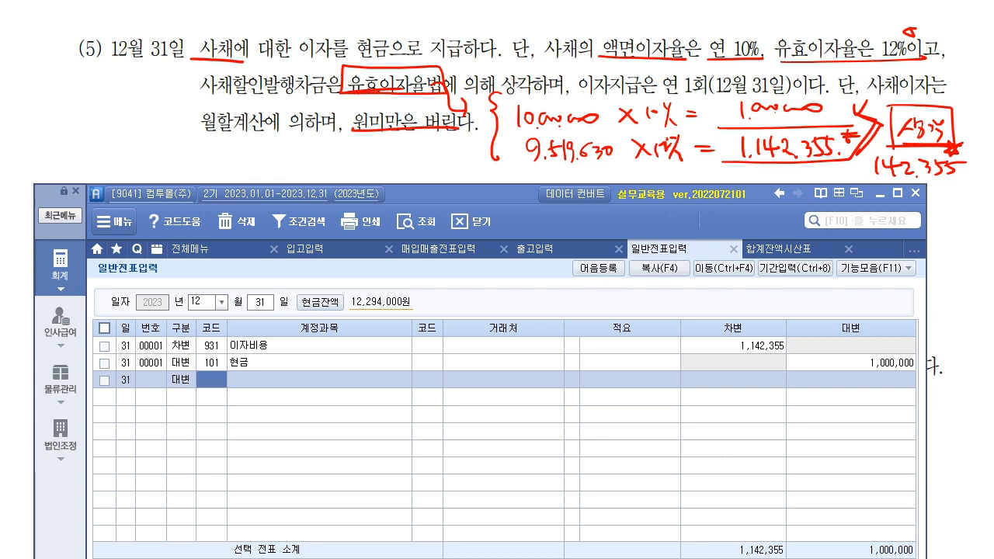
- Credit 292 사채할인발행차금 142,355 on the third line, found via F2 search for 사채
left_click(769, 349)
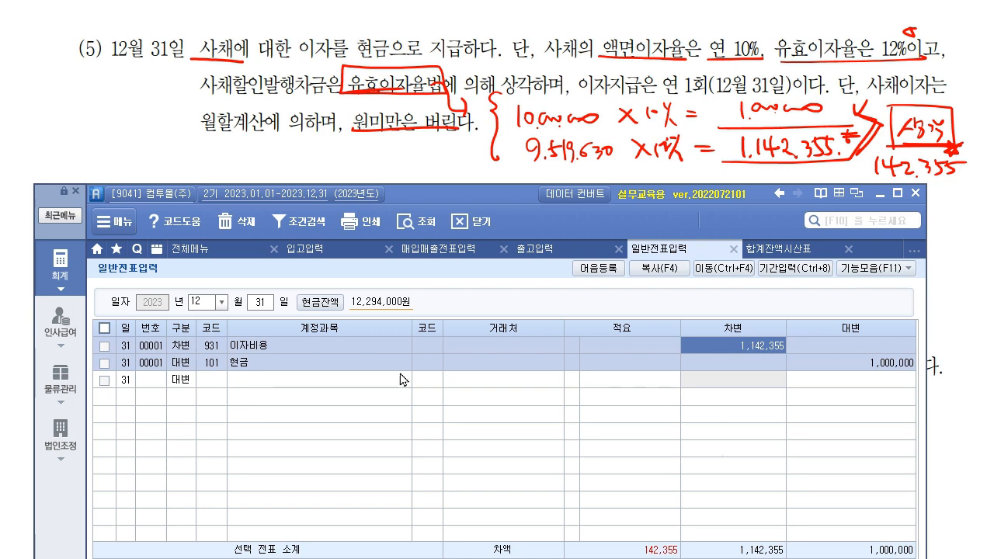
left_click(211, 381)
key("F2")
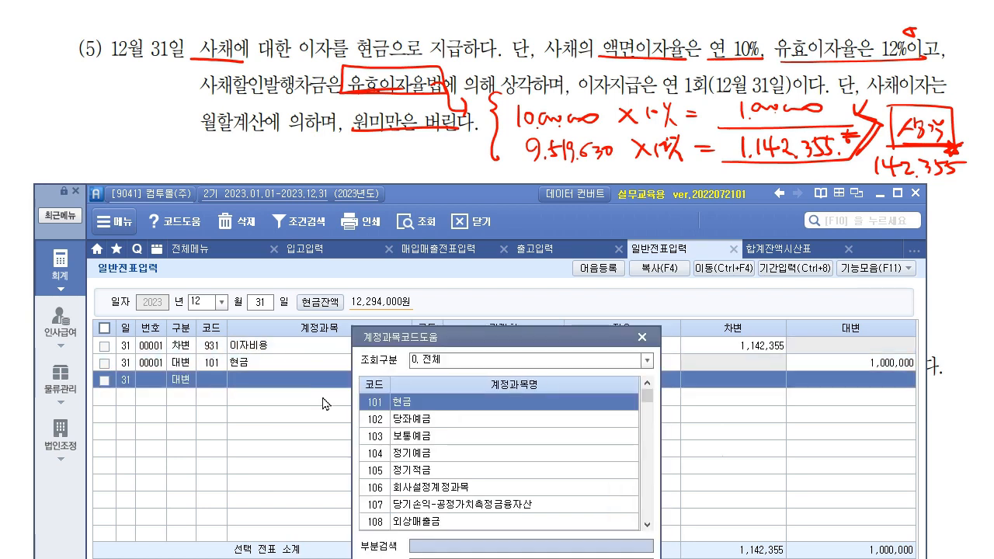
type("사채")
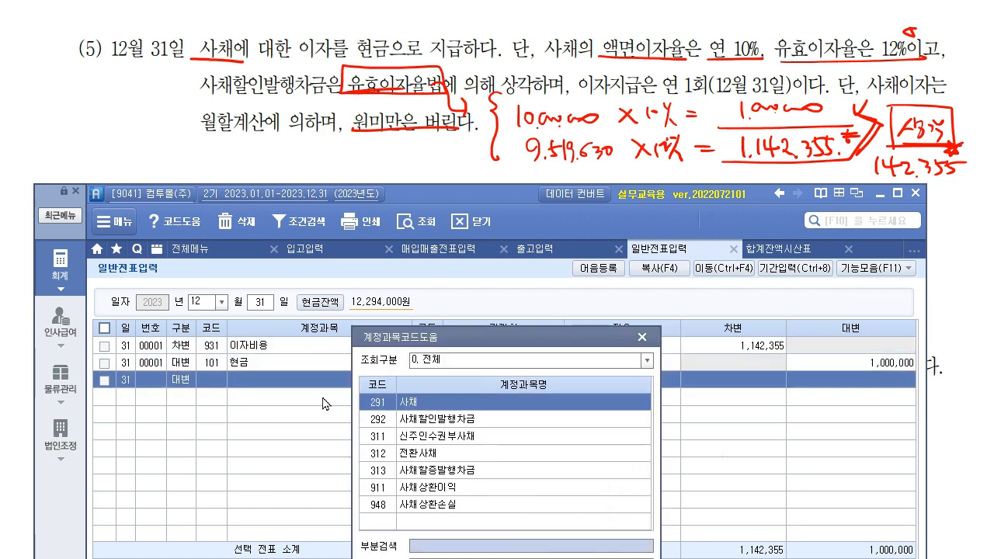
key("Down")
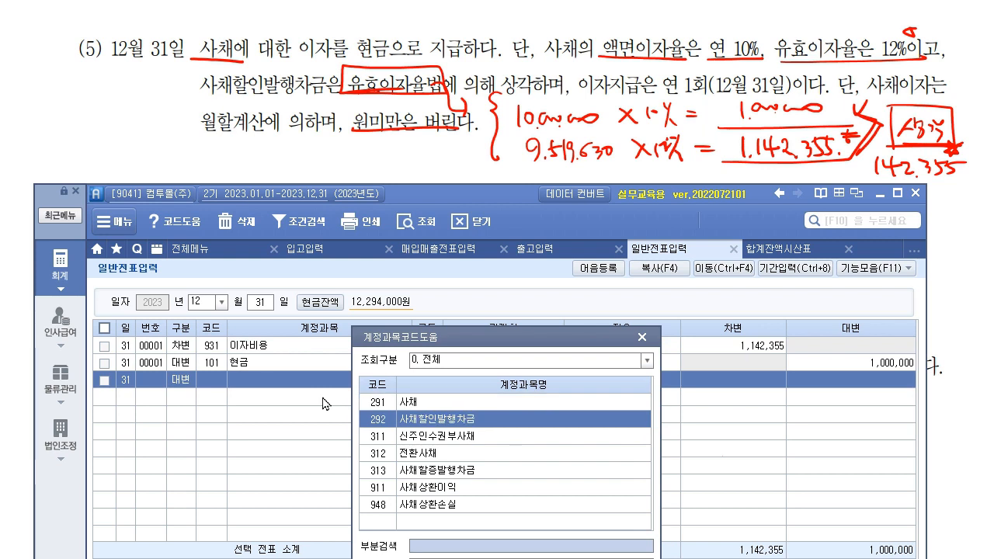
key("Return")
key("Return")
key("Return")
key("Return")
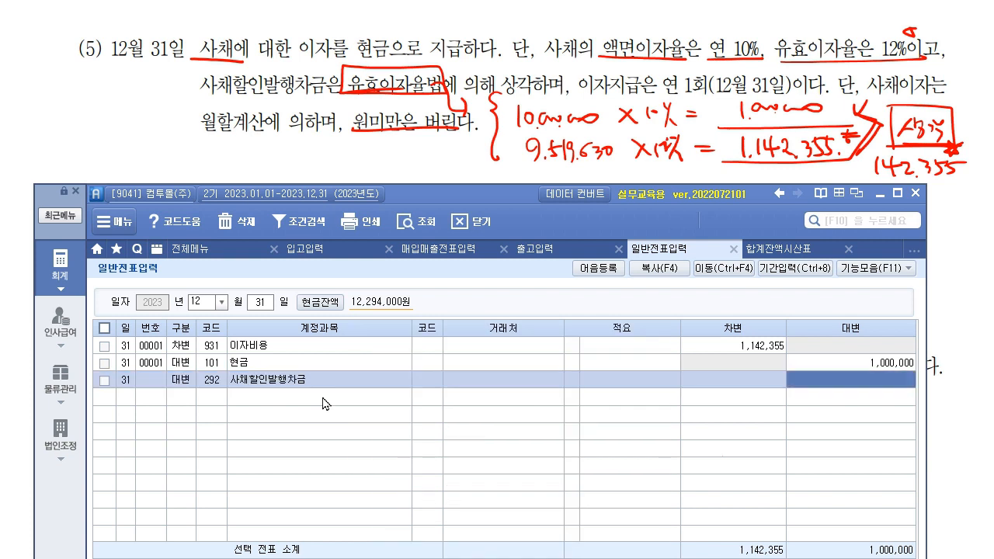
type("142")
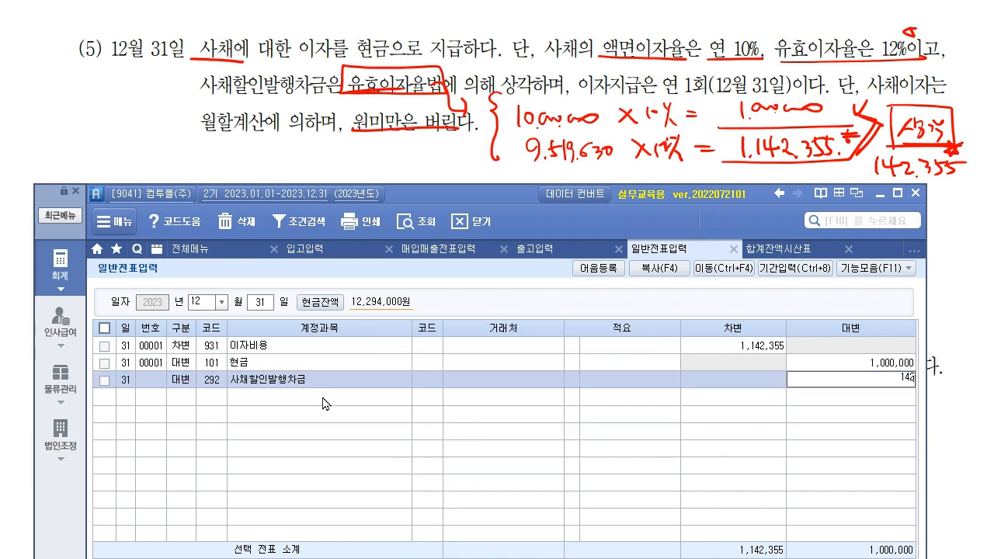
type(",355")
key("Return")
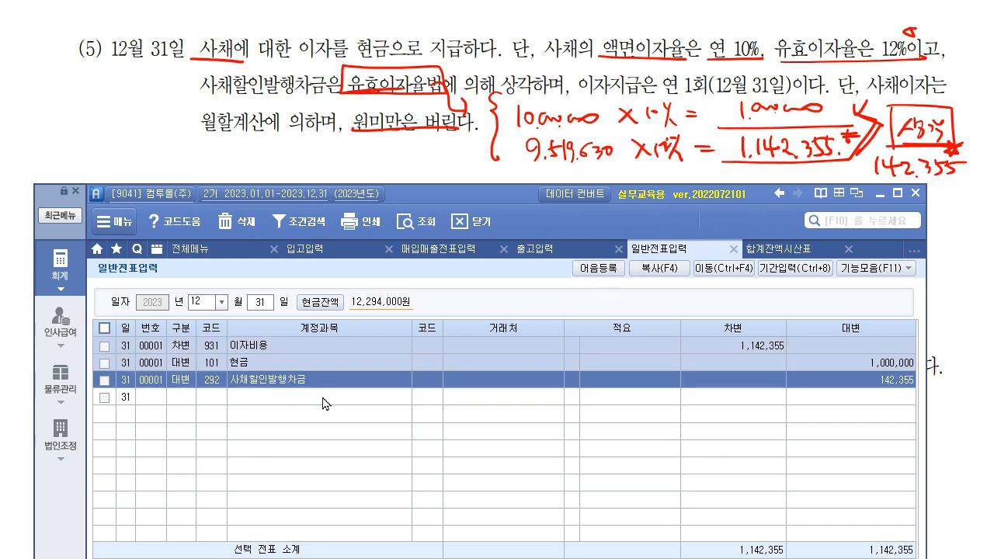